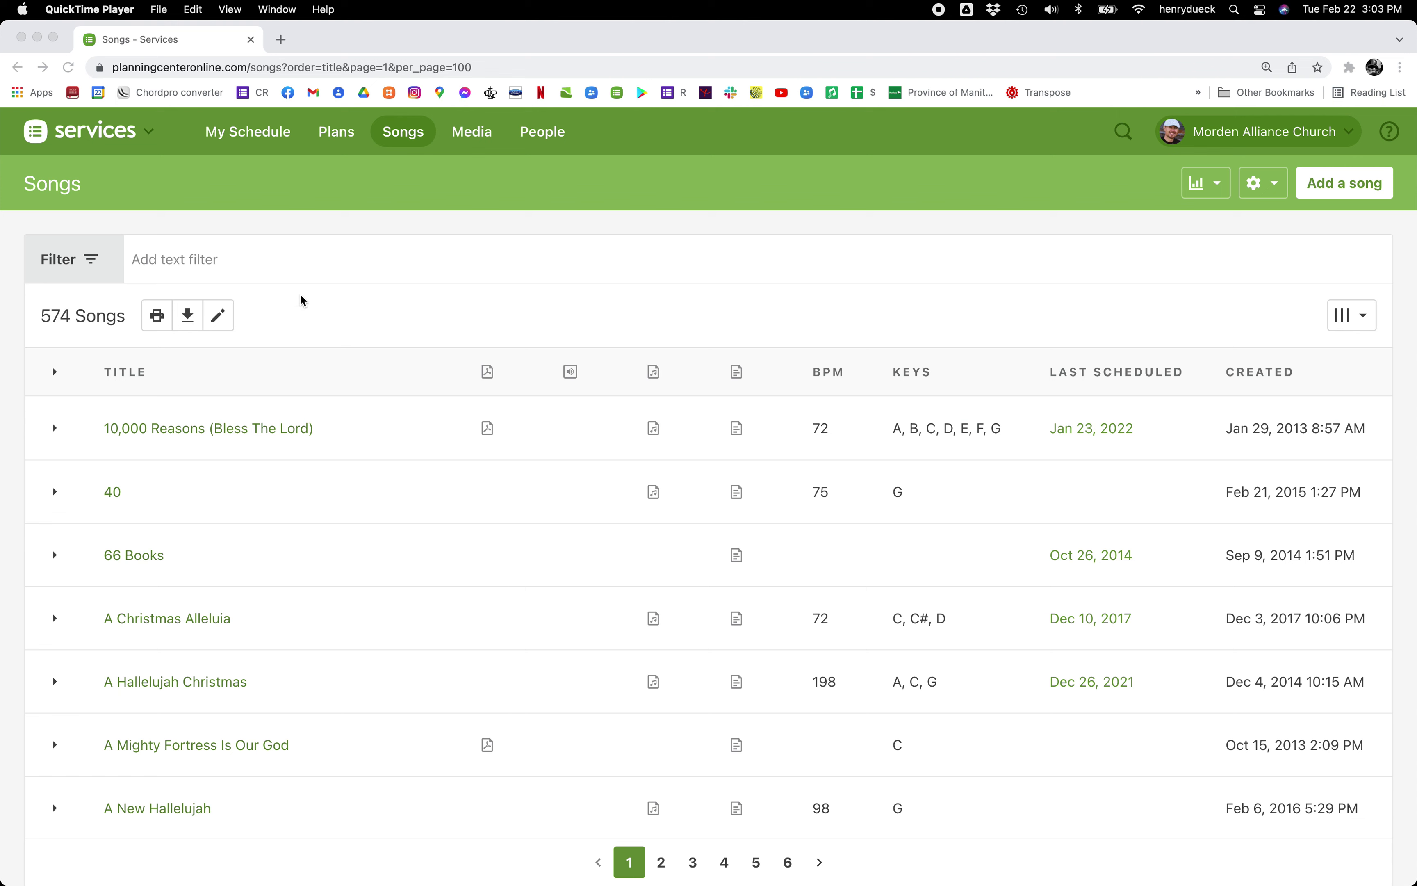
Filter the Planning Center song list by 'were you'
key(super+Tab)
key(super+Tab)
key(super+Tab)
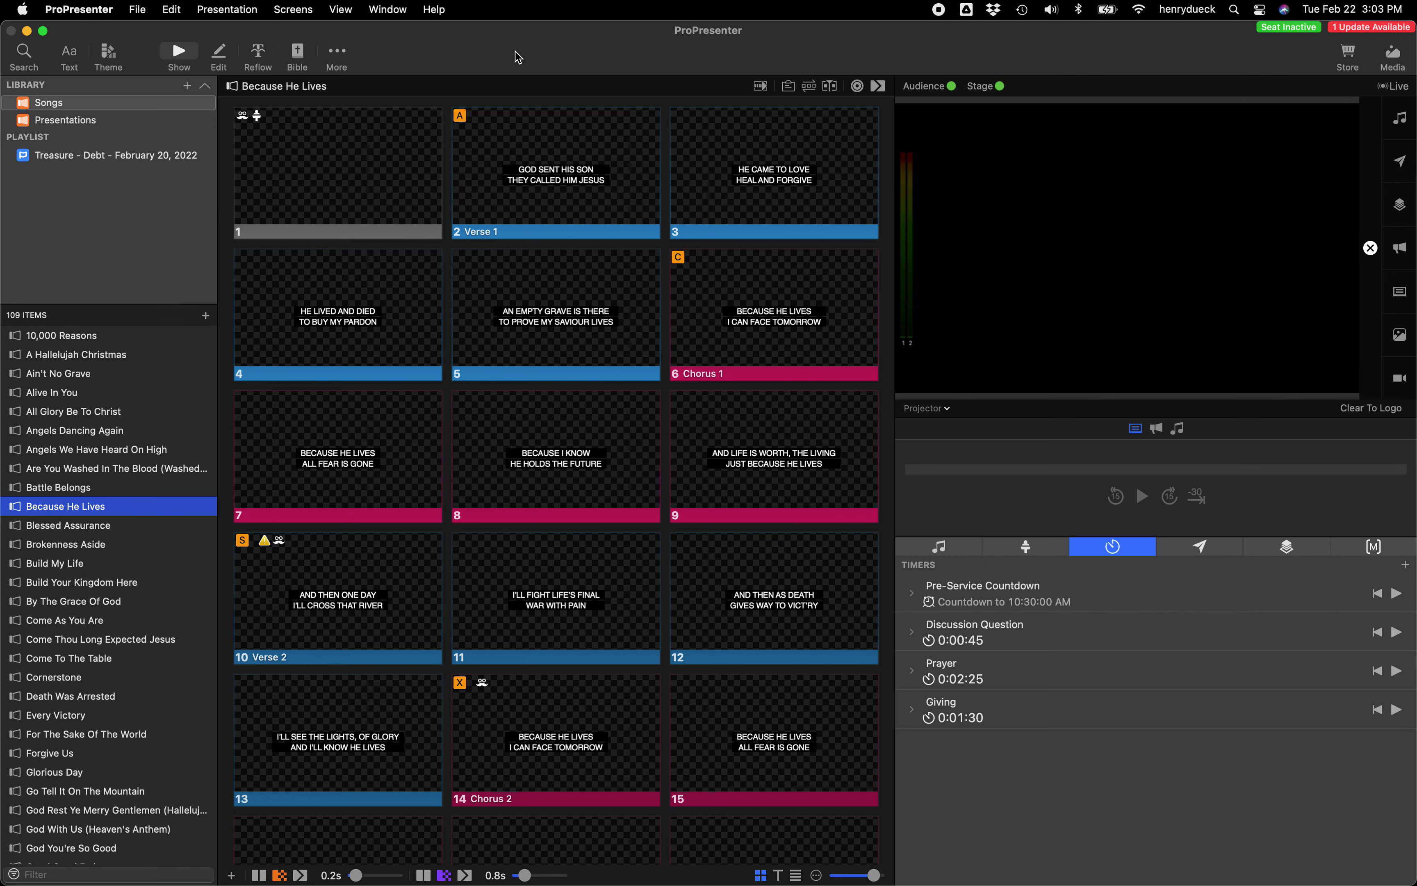
key(super+Tab)
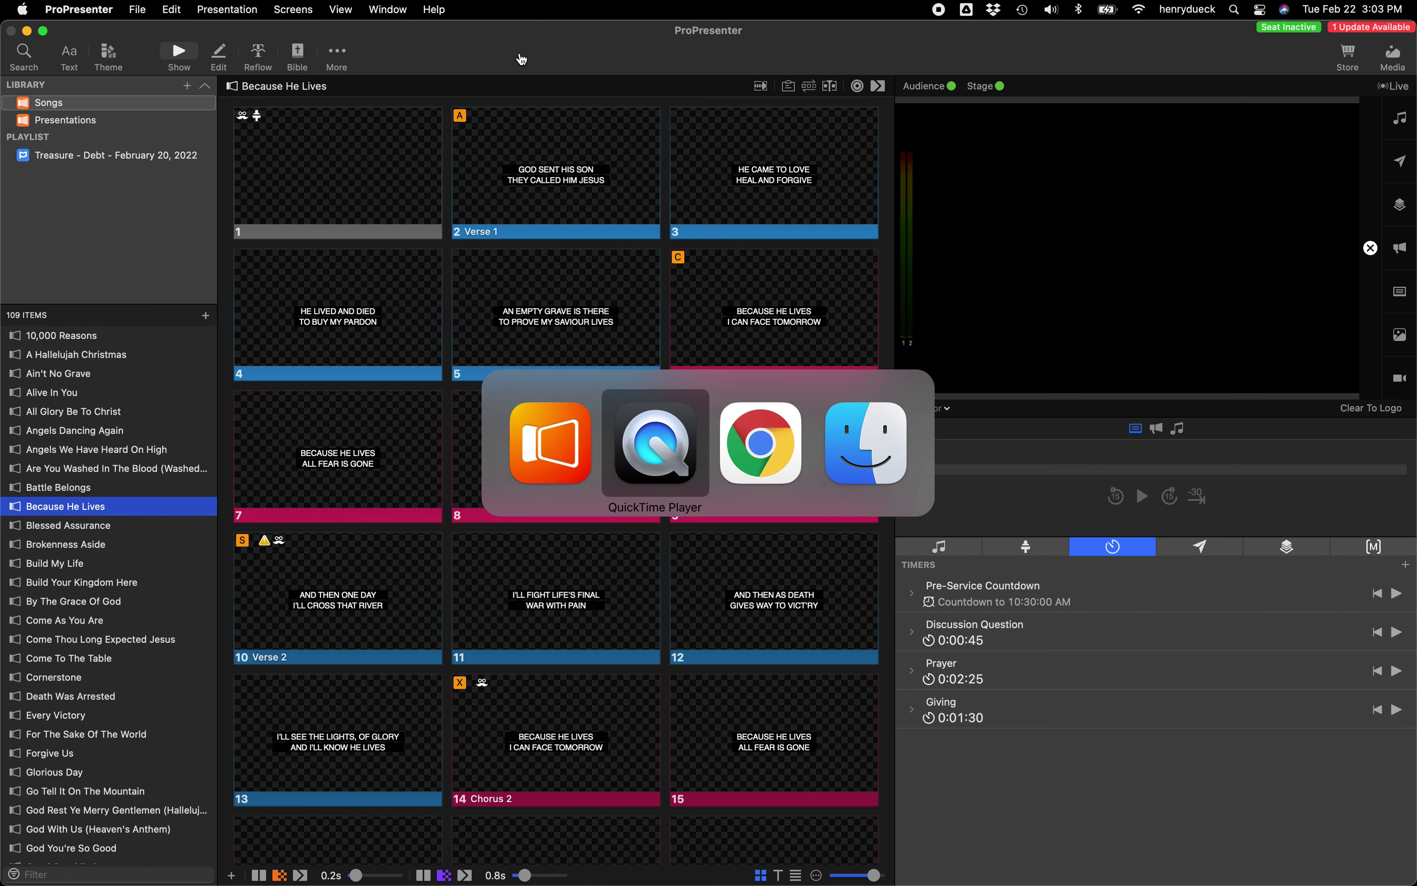
key(super+Tab)
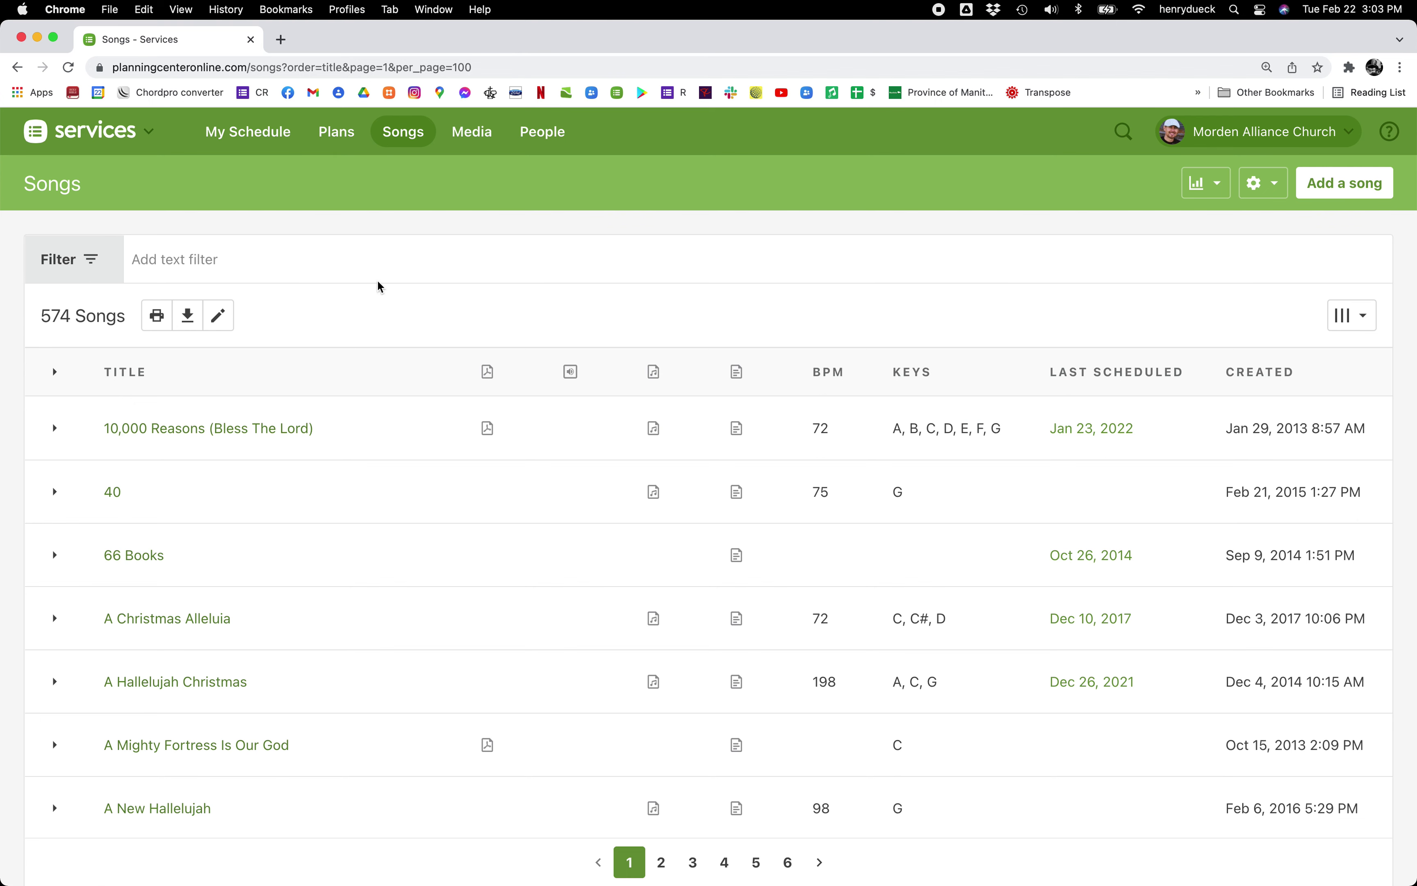
scroll(376, 263, down, 1)
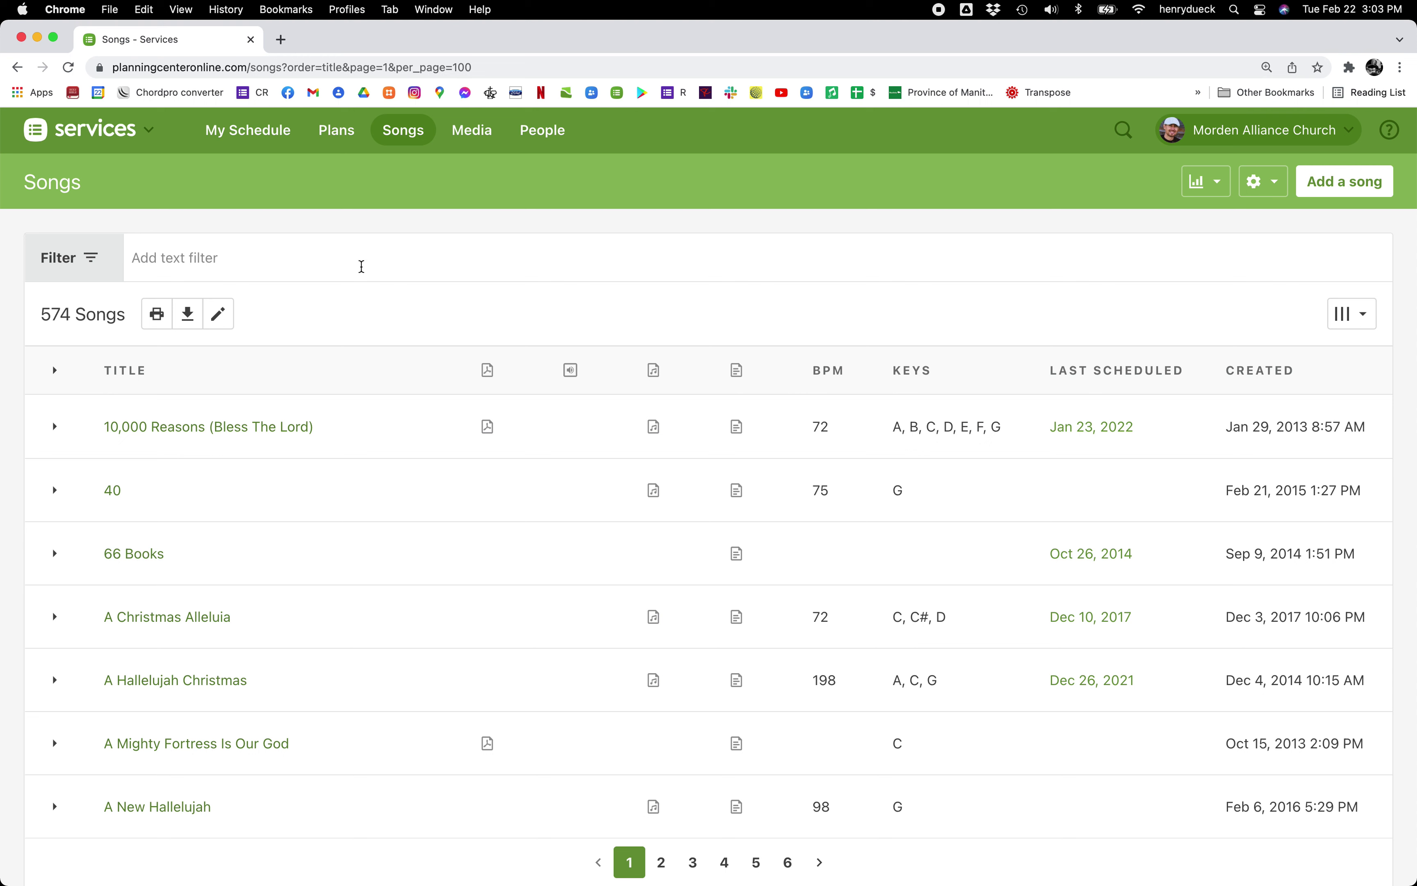
text(were youi)
key(BackSpace)
key(BackSpace)
key(BackSpace)
text(oui)
key(Return)
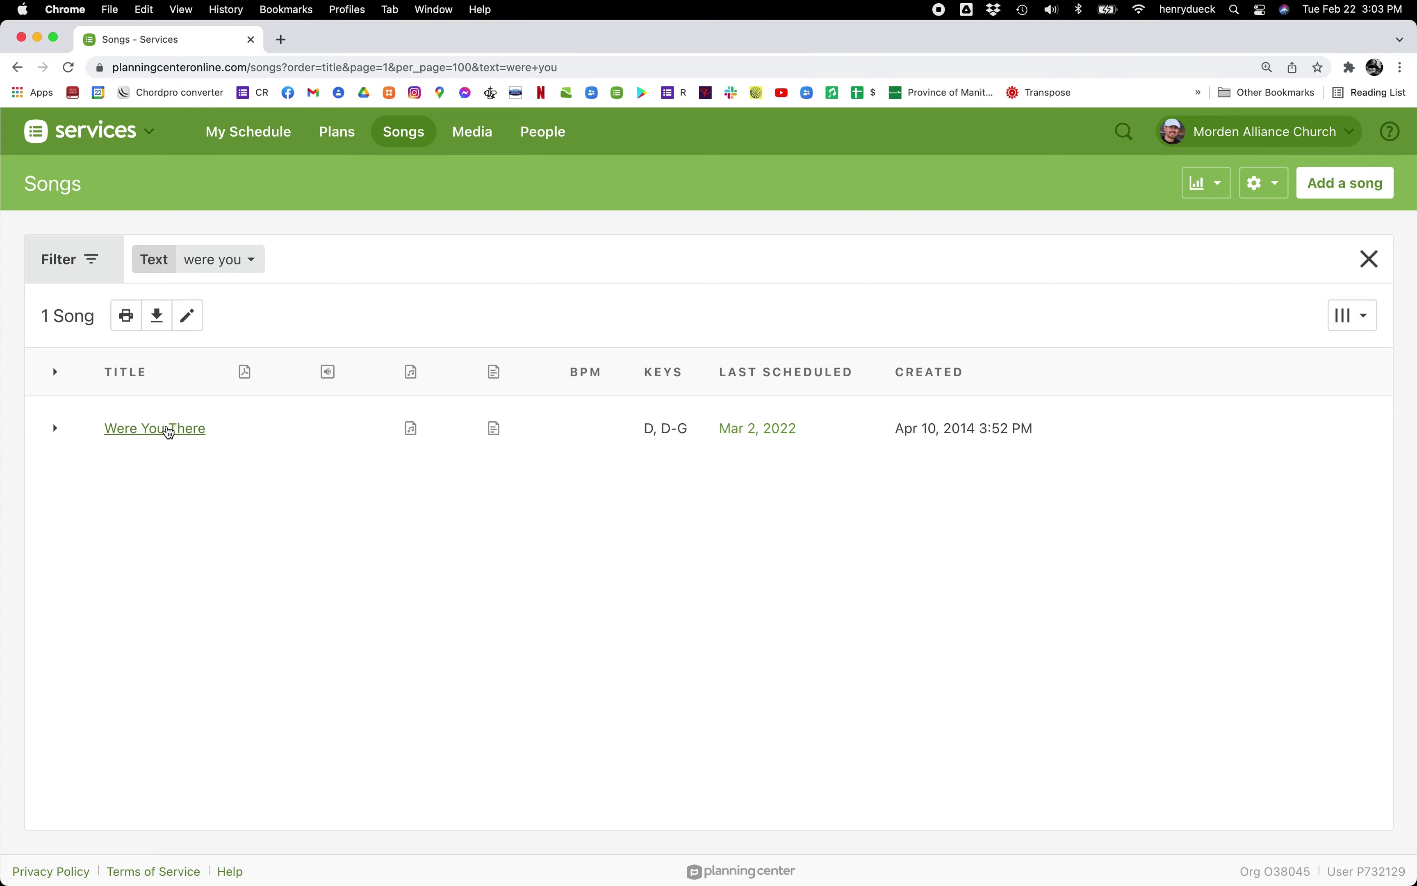
Open Were You There and its Lyrics & Chords chart editor
click(169, 430)
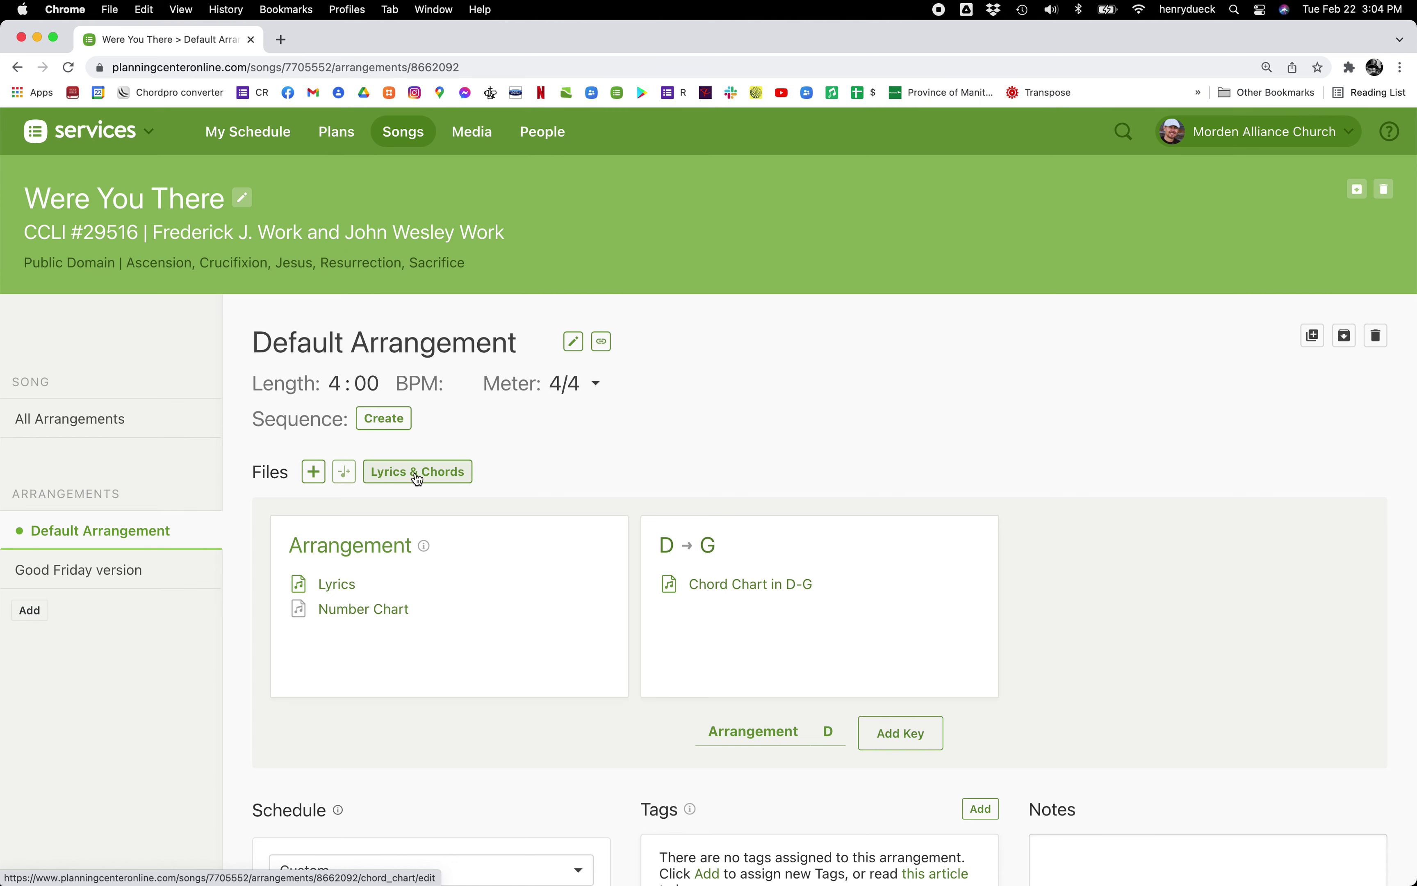
click(417, 472)
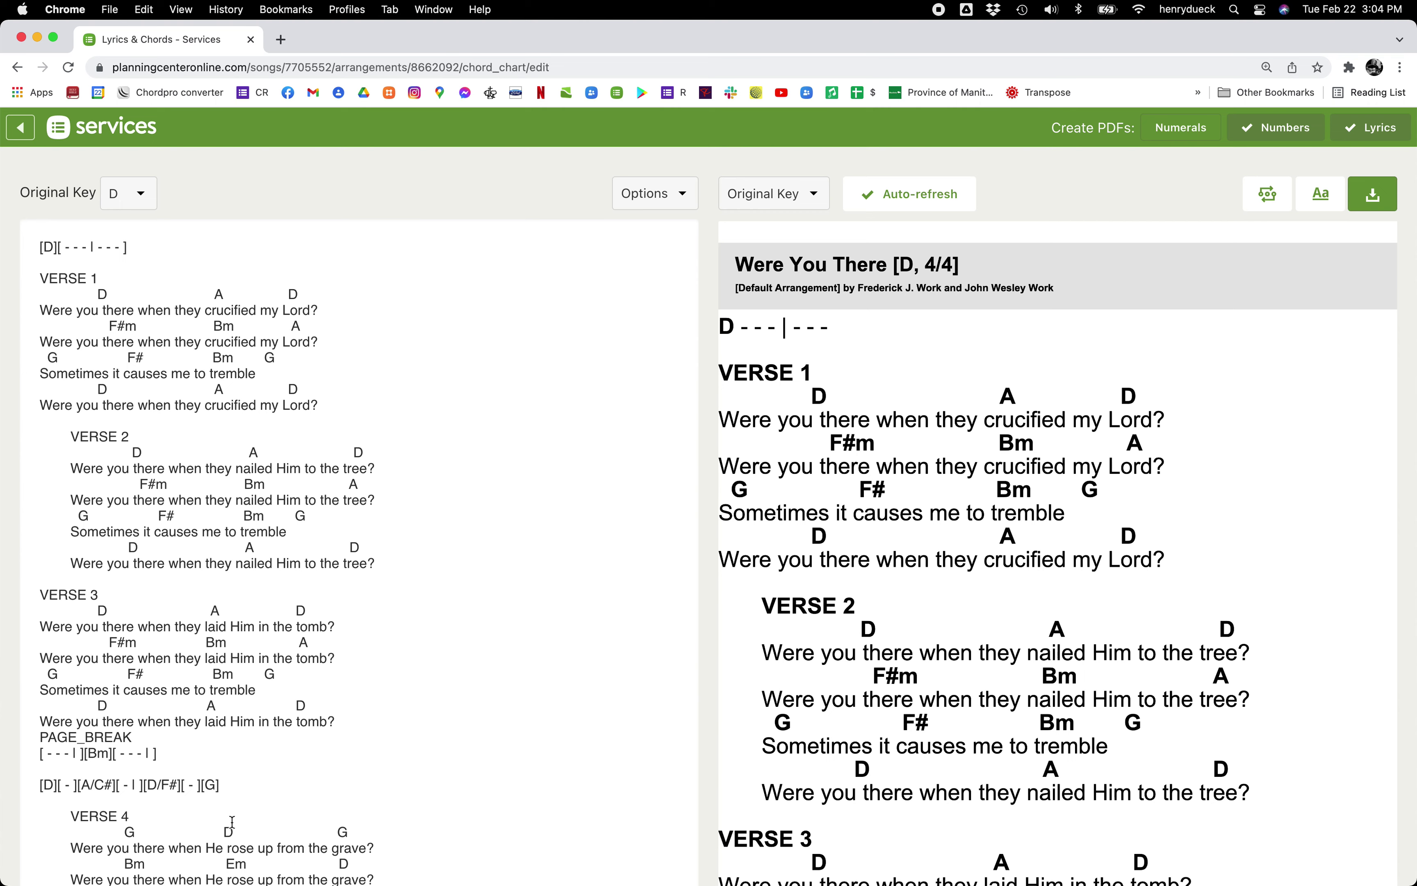
scroll(194, 605, down, 3)
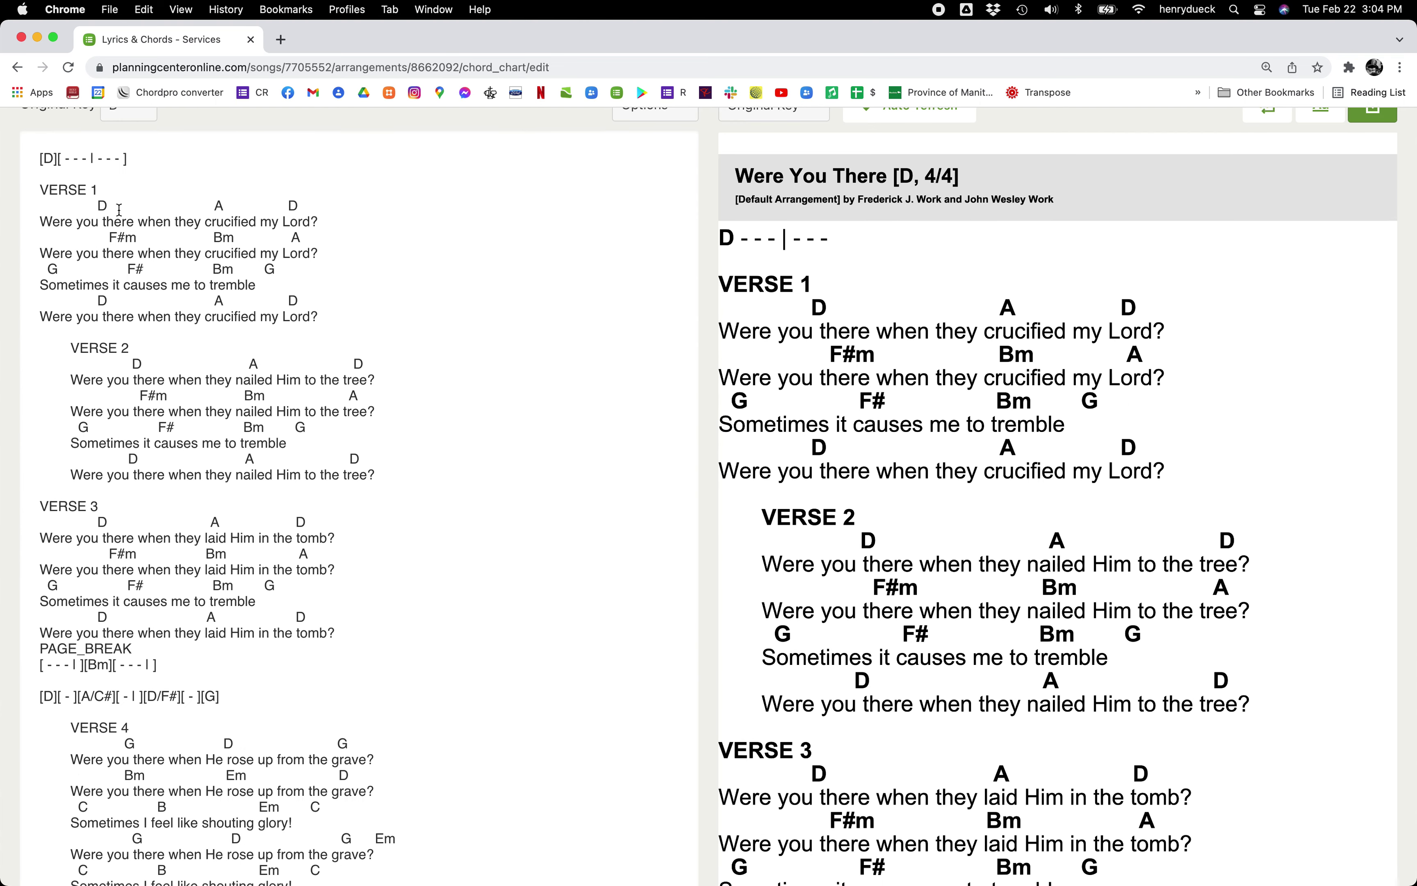
scroll(188, 451, down, 5)
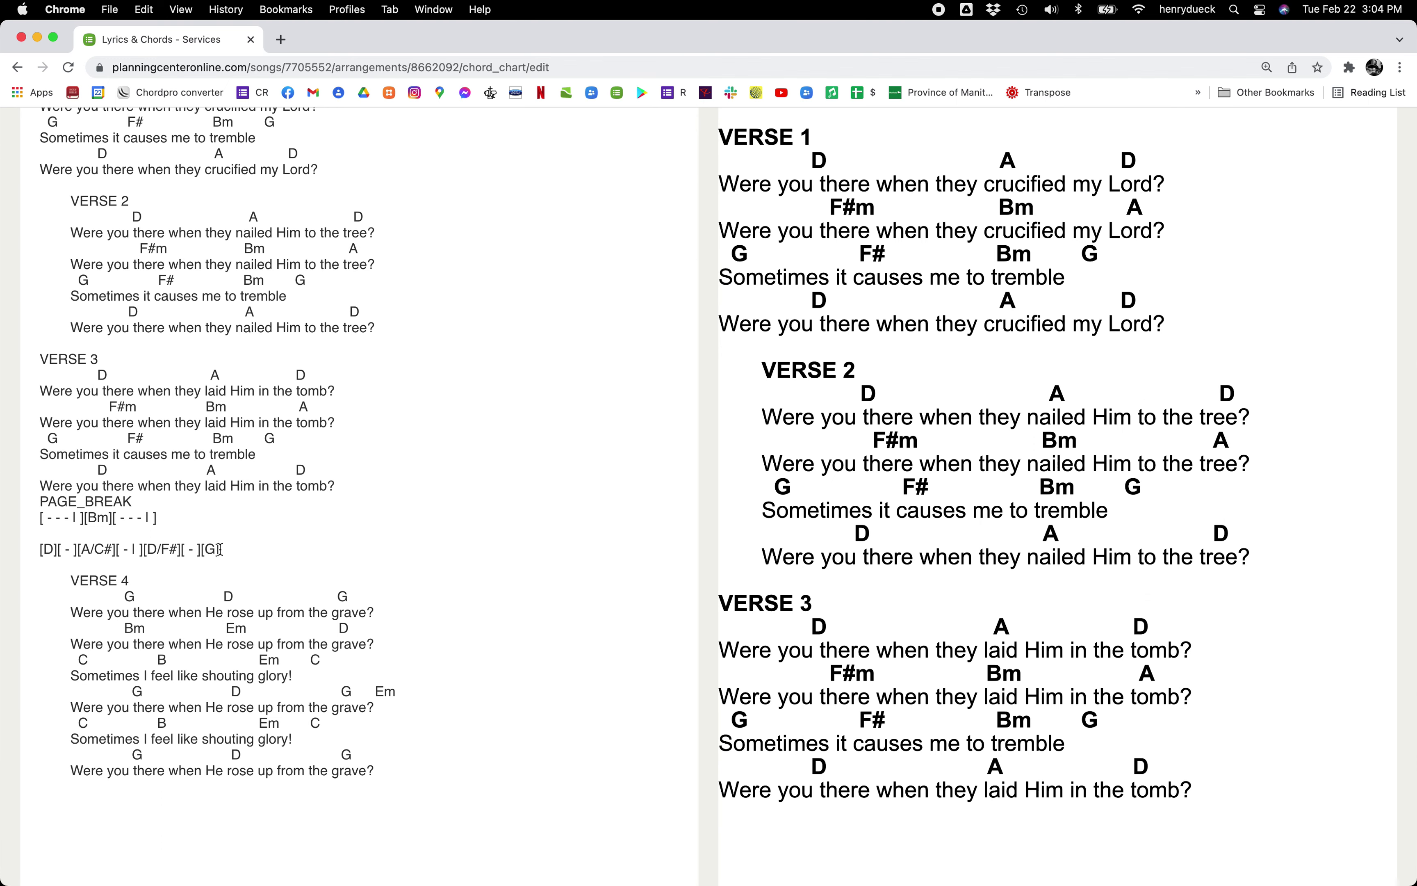
drag(219, 549, 35, 549)
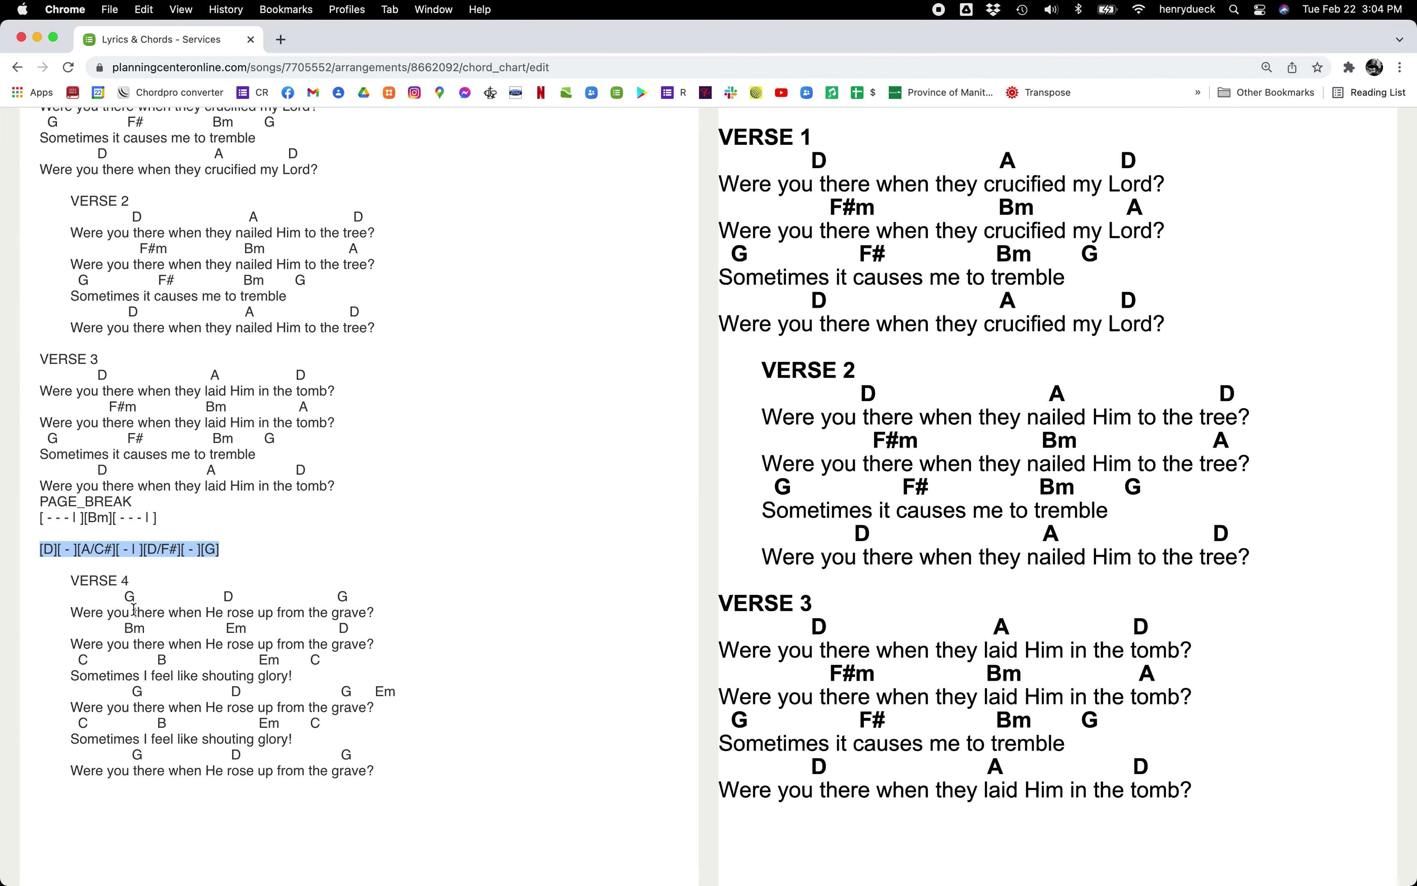
click(229, 476)
scroll(244, 445, up, 5)
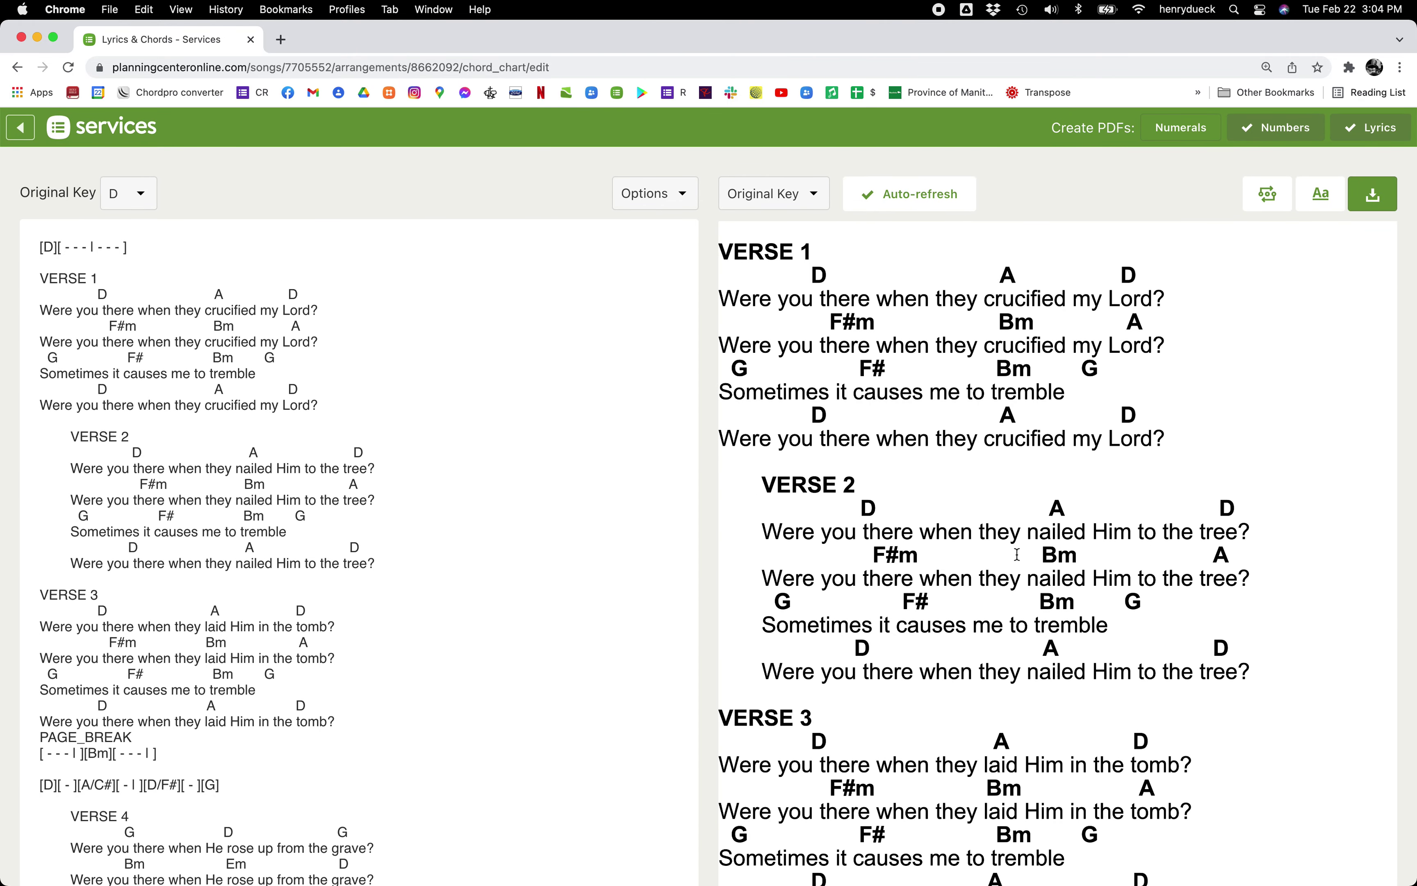
scroll(1018, 553, up, 3)
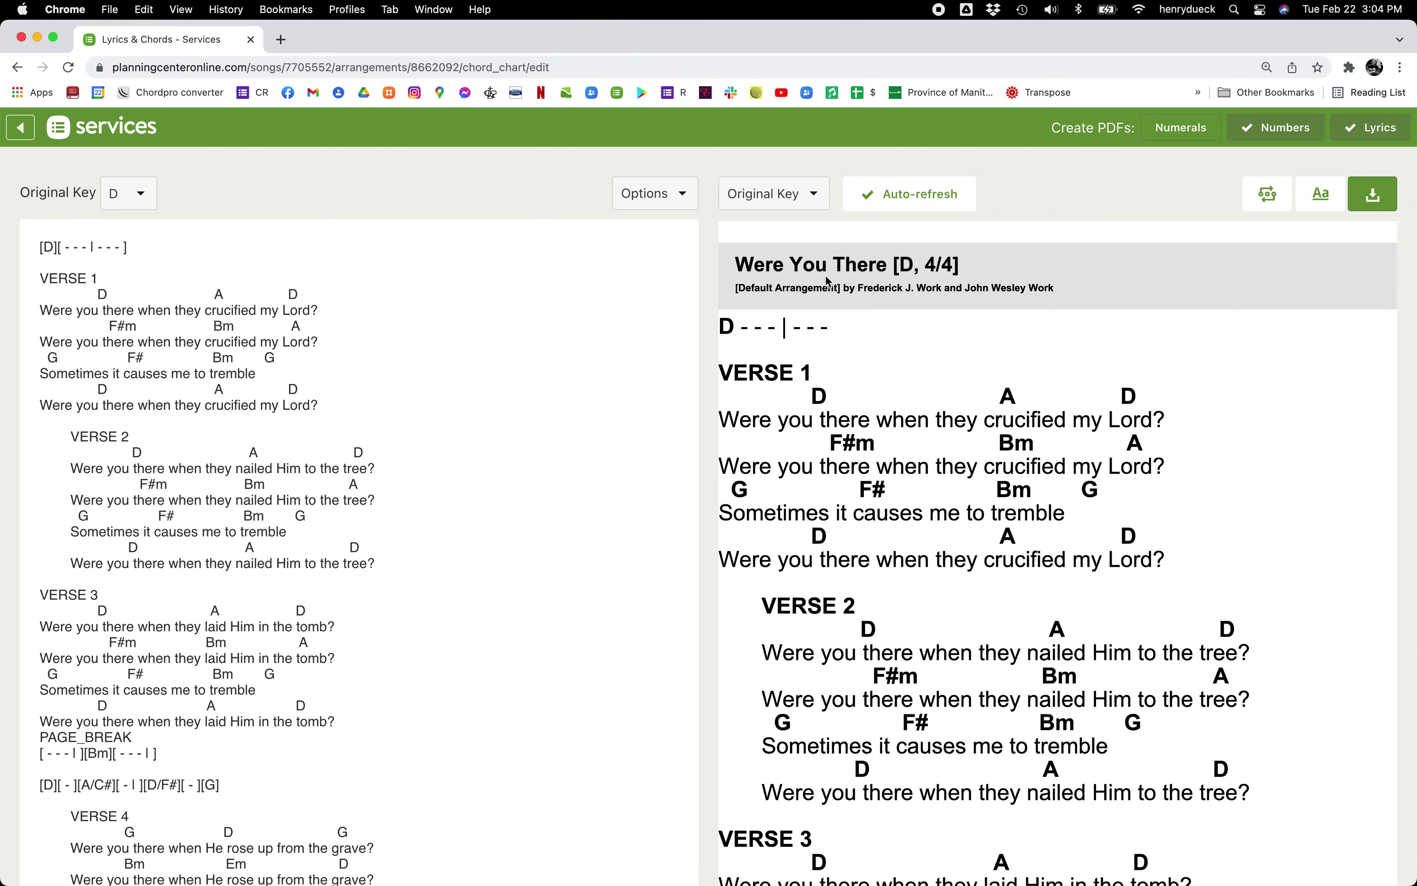
Switch the Were You There preview from the key view to Lyrics only
click(811, 199)
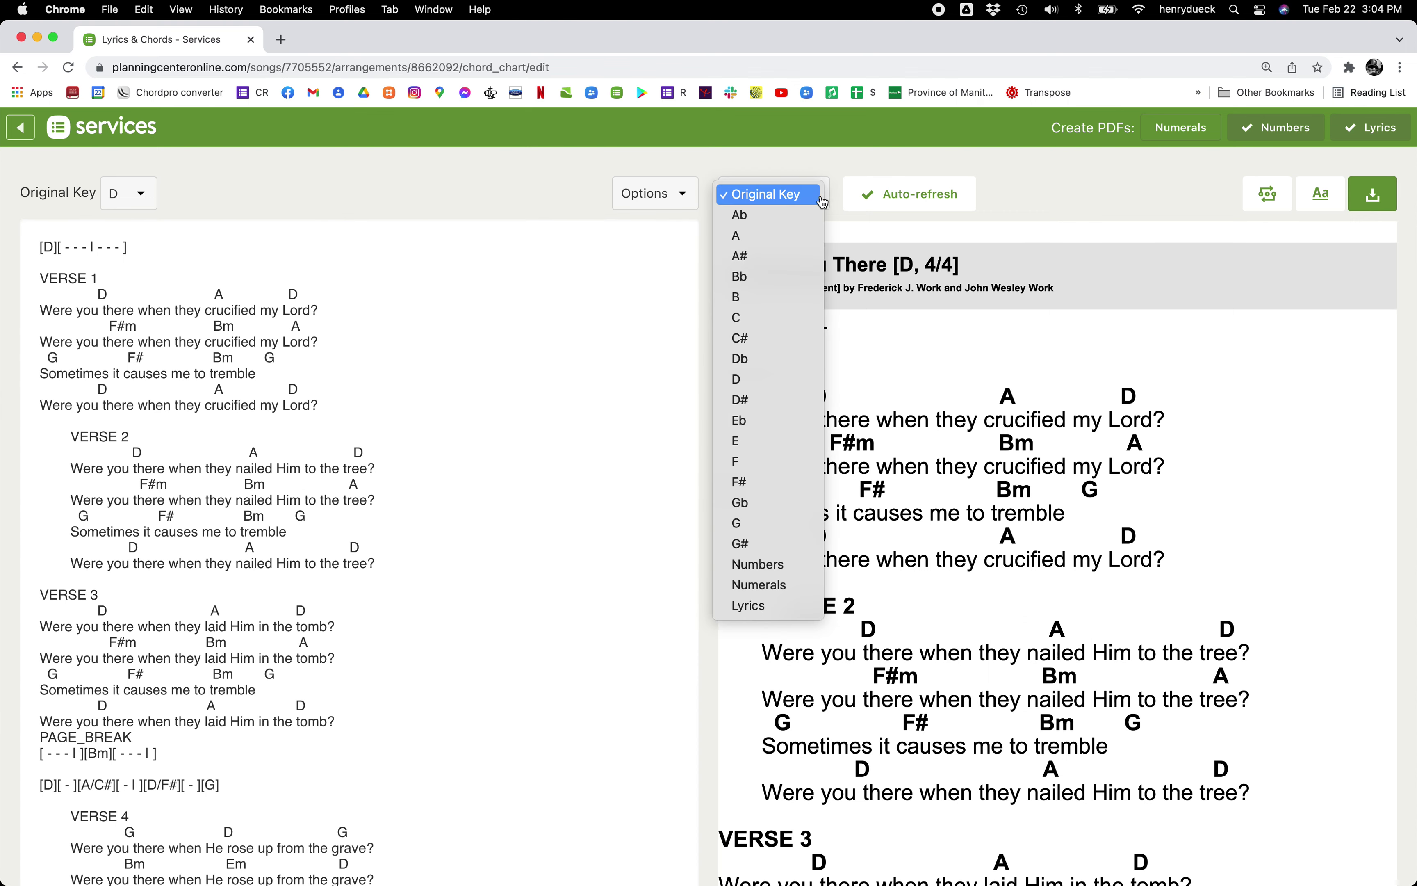
click(780, 611)
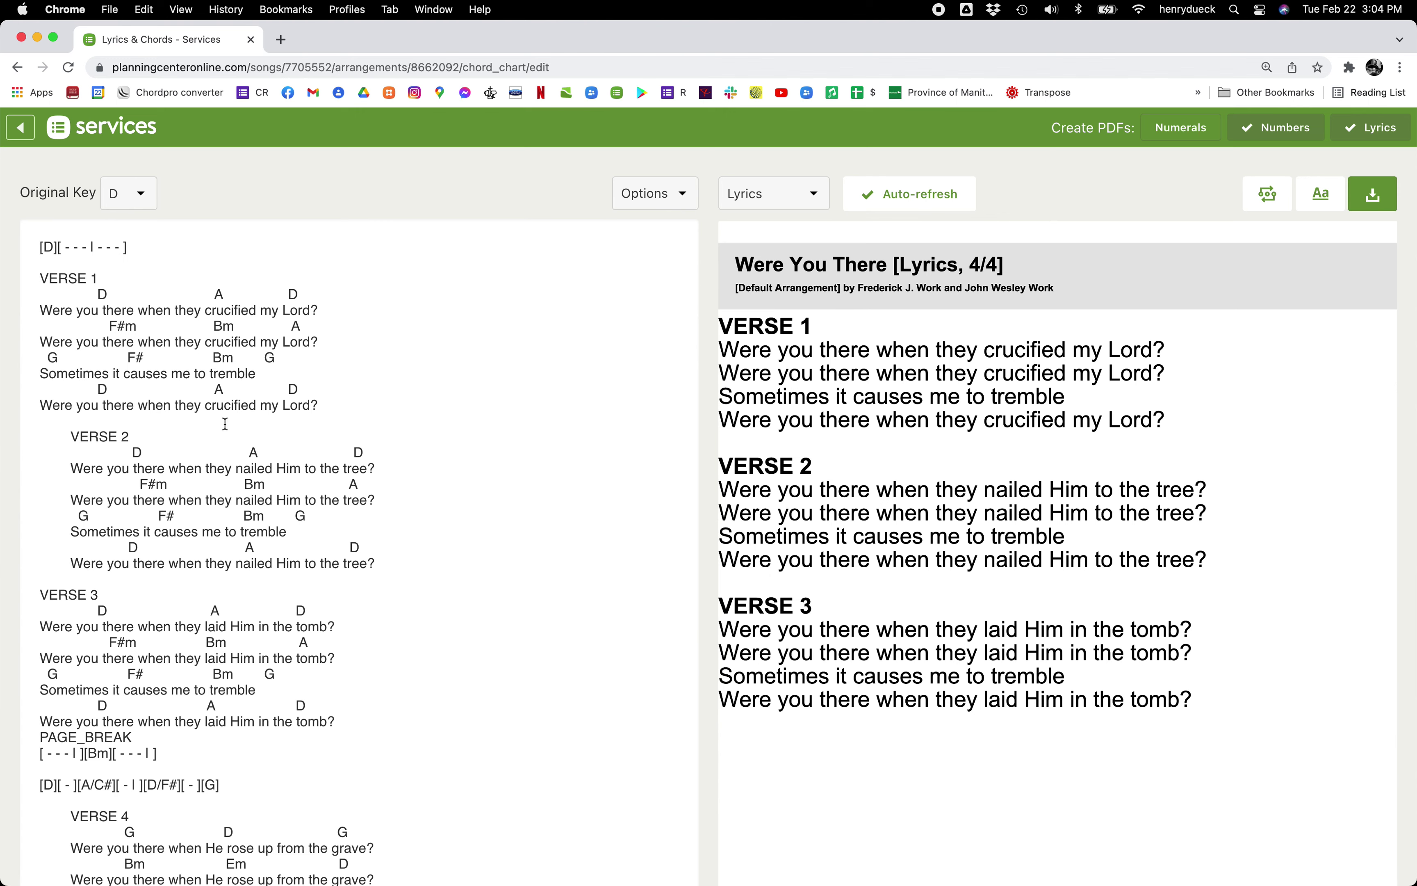
scroll(860, 422, down, 2)
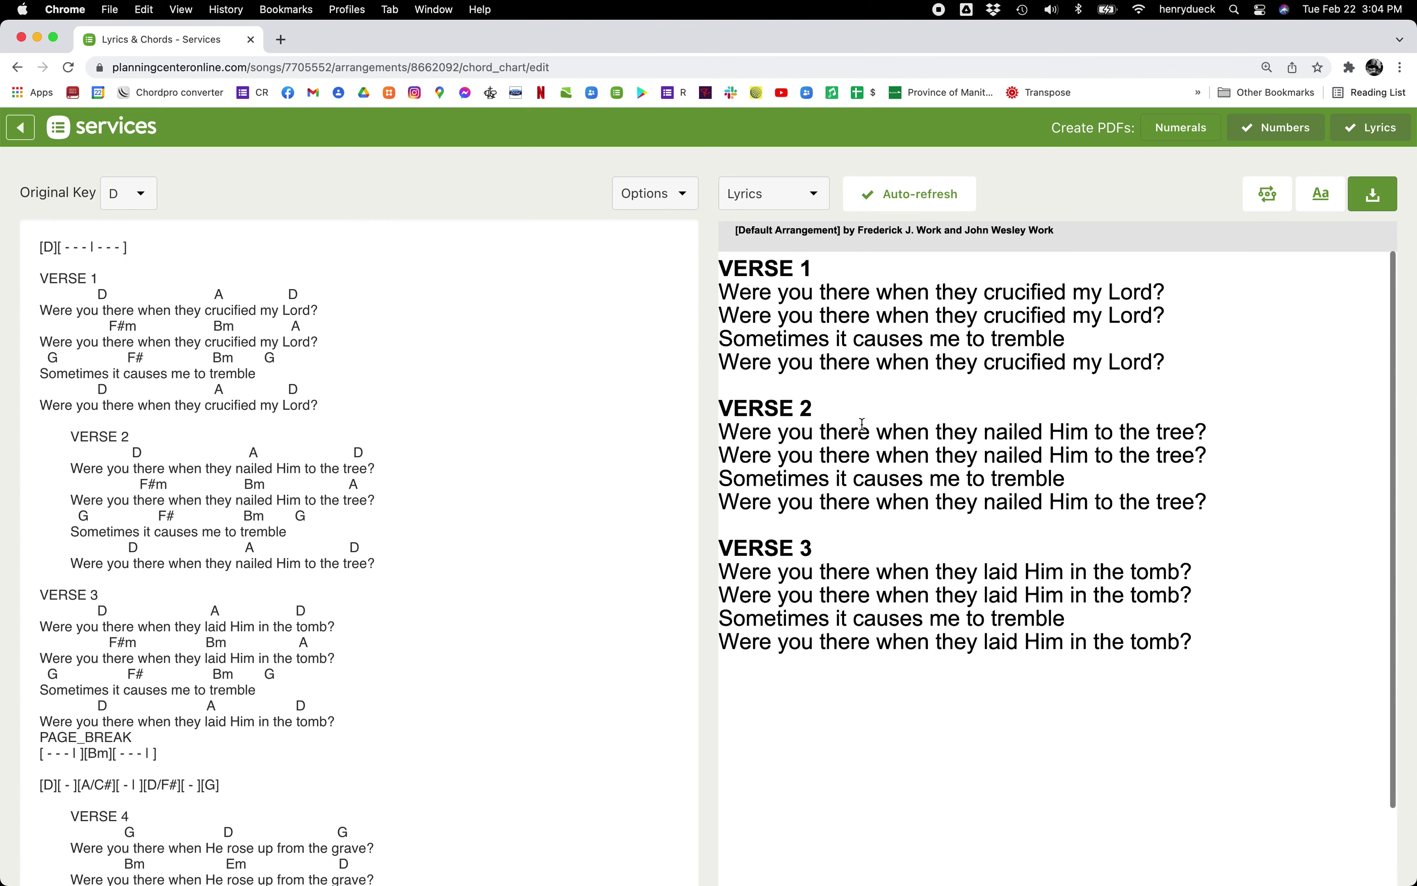
scroll(919, 436, up, 2)
Select all of the preview's lyrics and copy them
triple_click(734, 324)
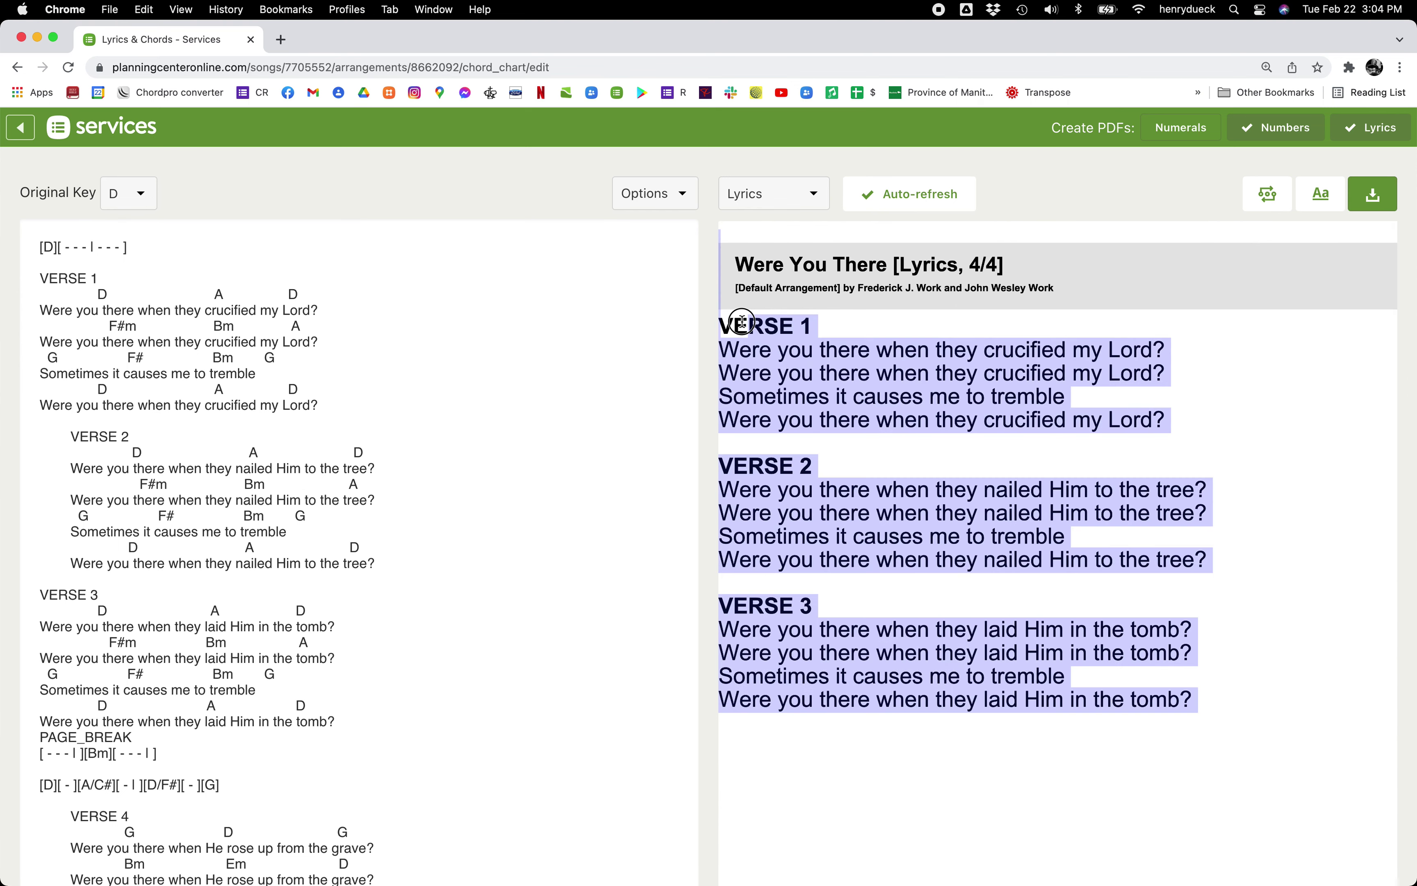
click(734, 324)
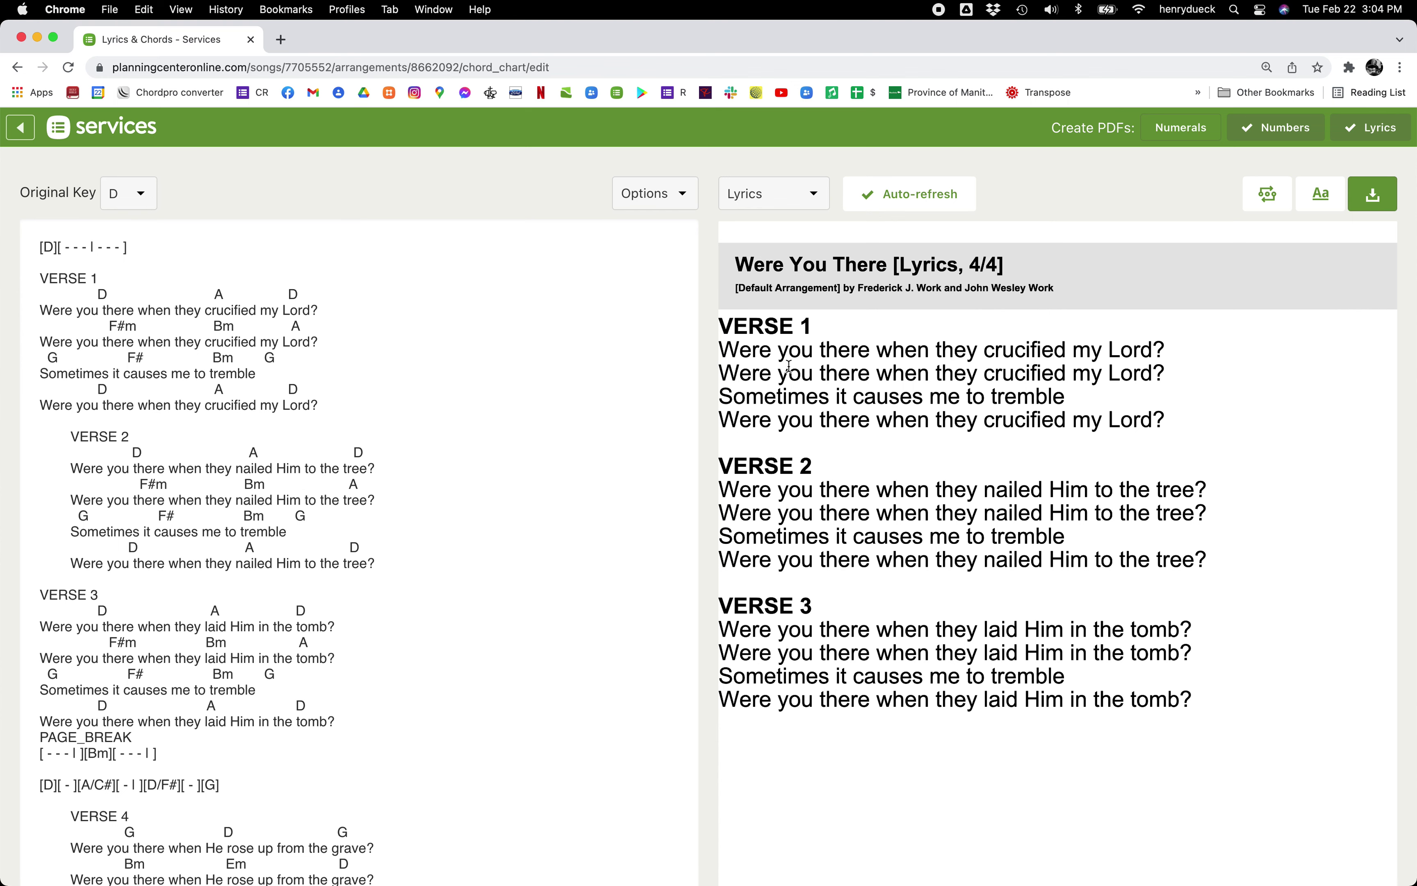
drag(798, 364, 917, 425)
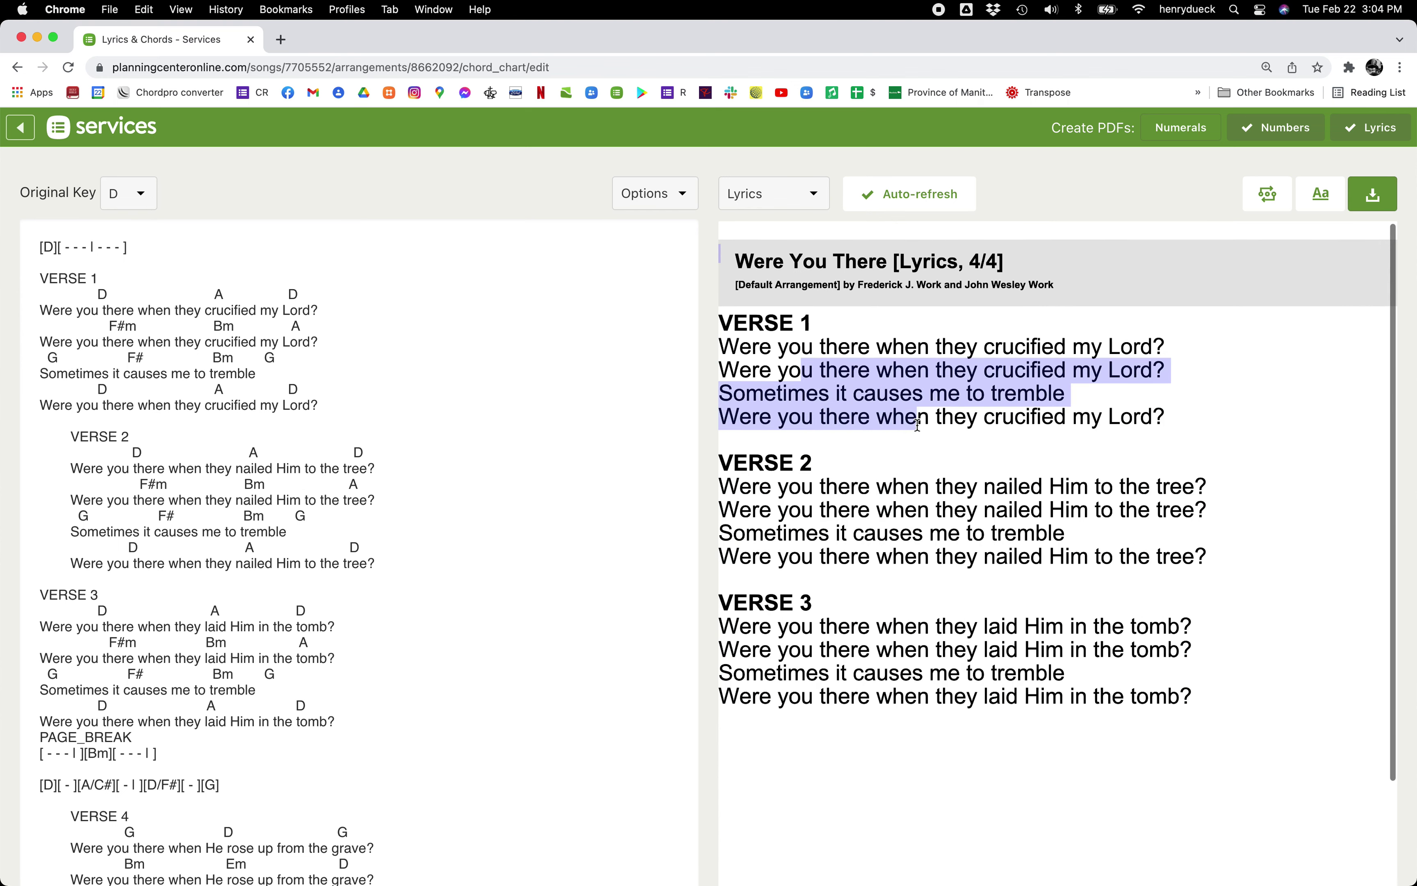
key(super+a)
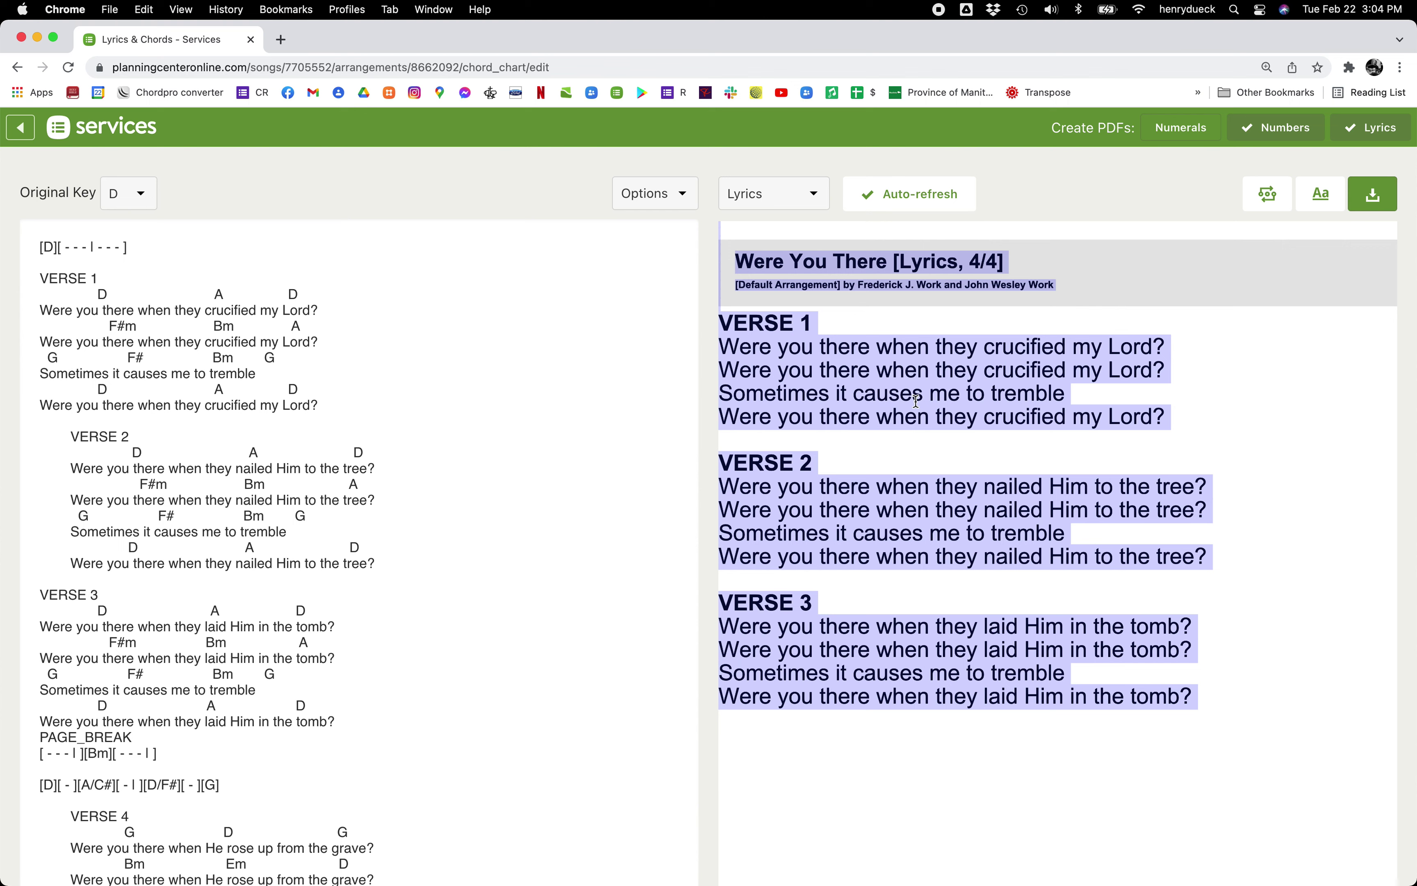
right_click(880, 374)
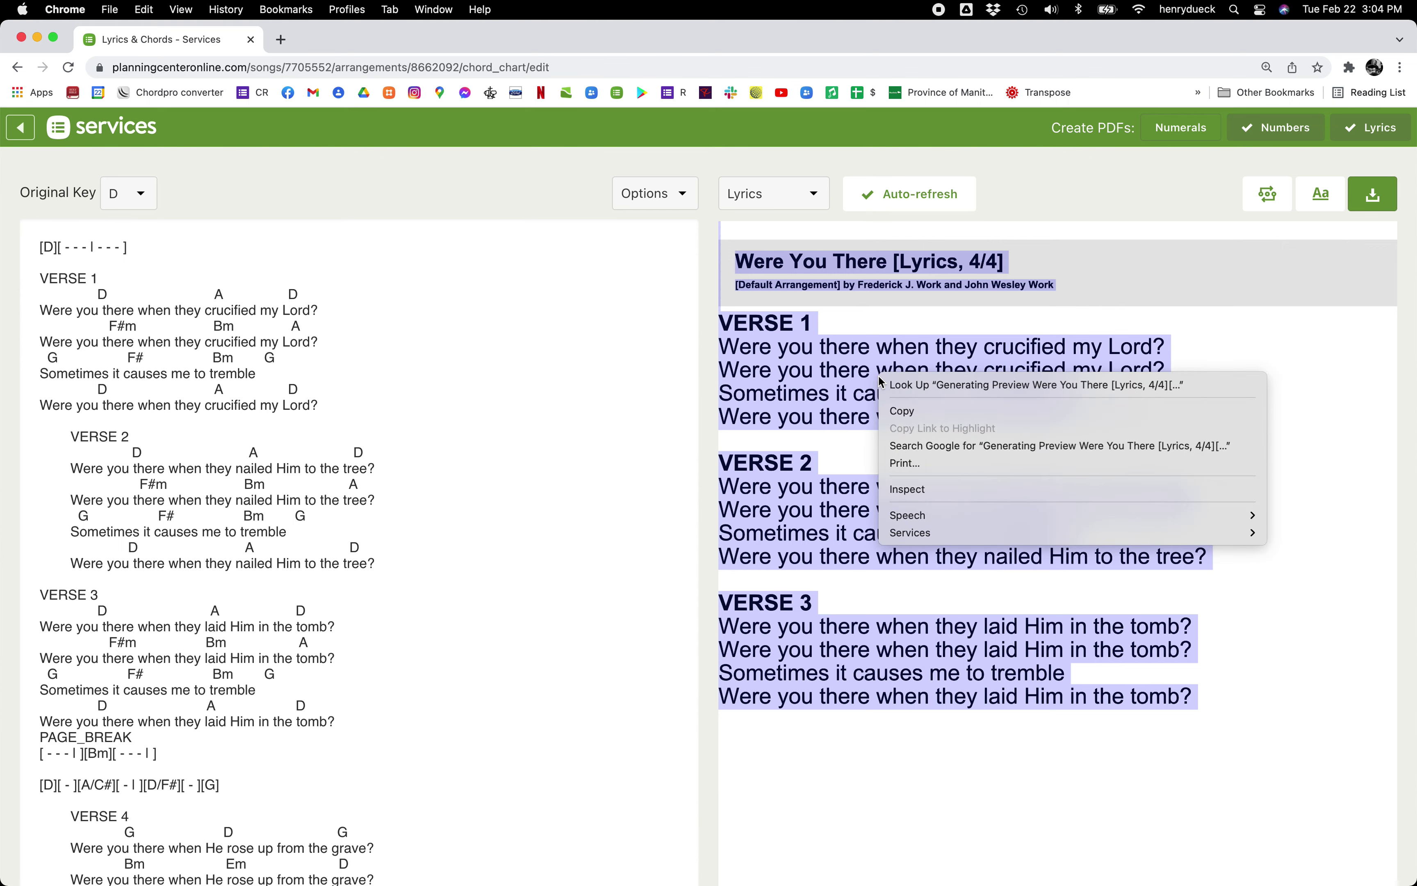
click(917, 417)
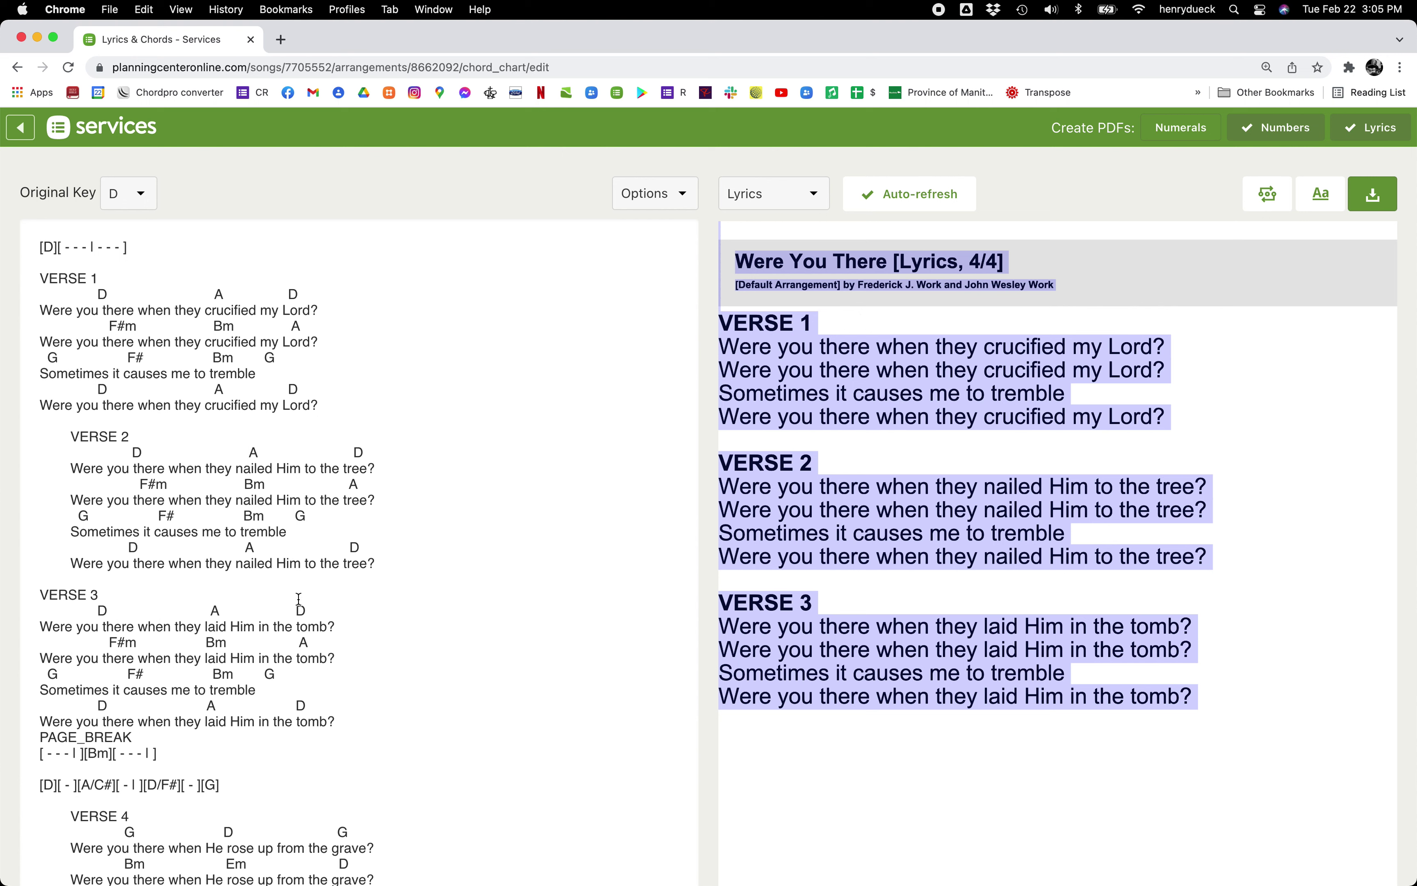
key(super+space)
Paste the copied lyrics into a new TextEdit document, with larger text and window
text(text)
key(Return)
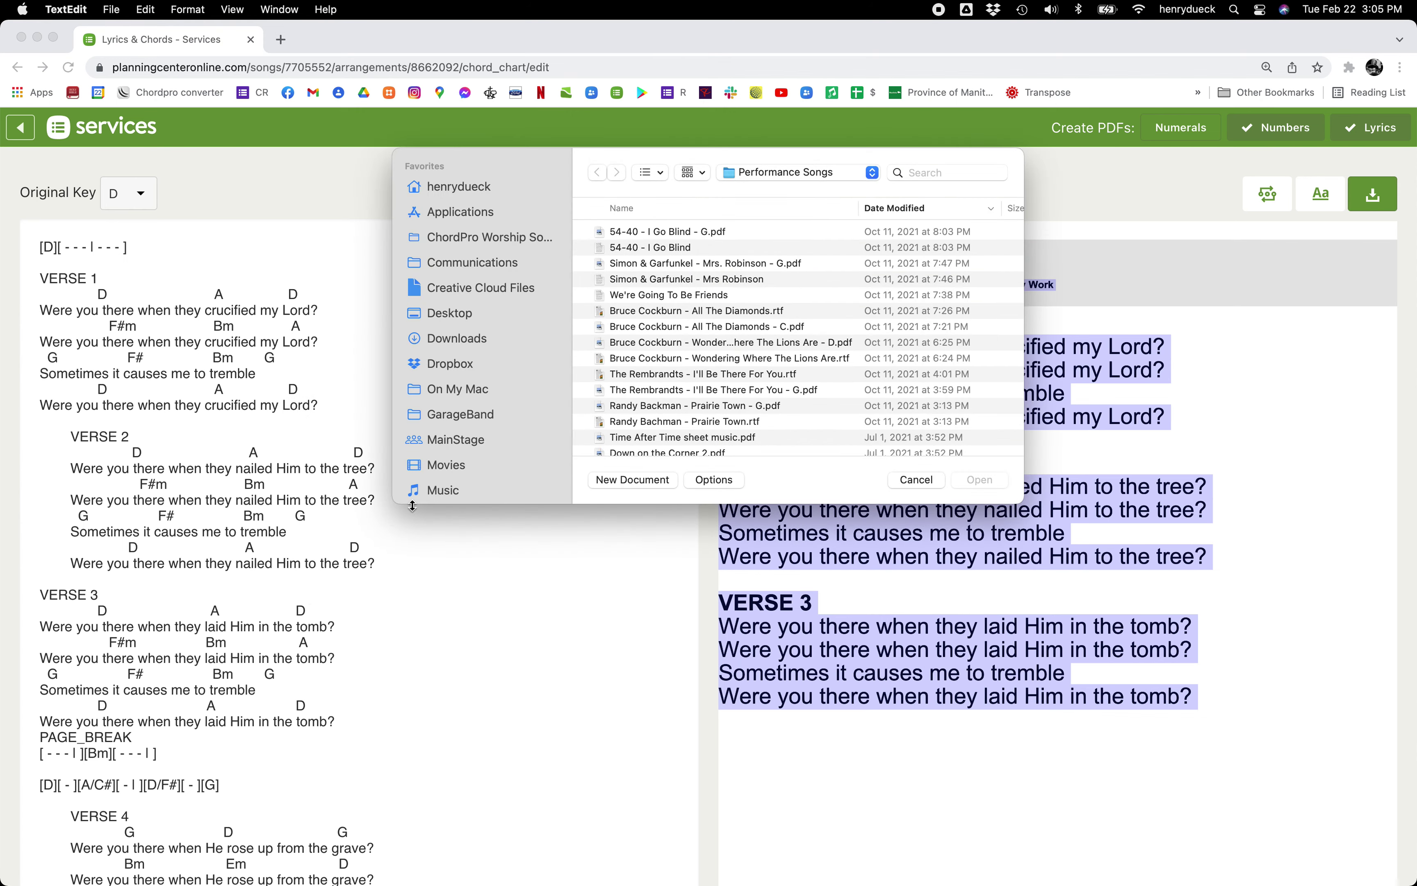
click(640, 480)
drag(692, 390, 881, 587)
key(super+v)
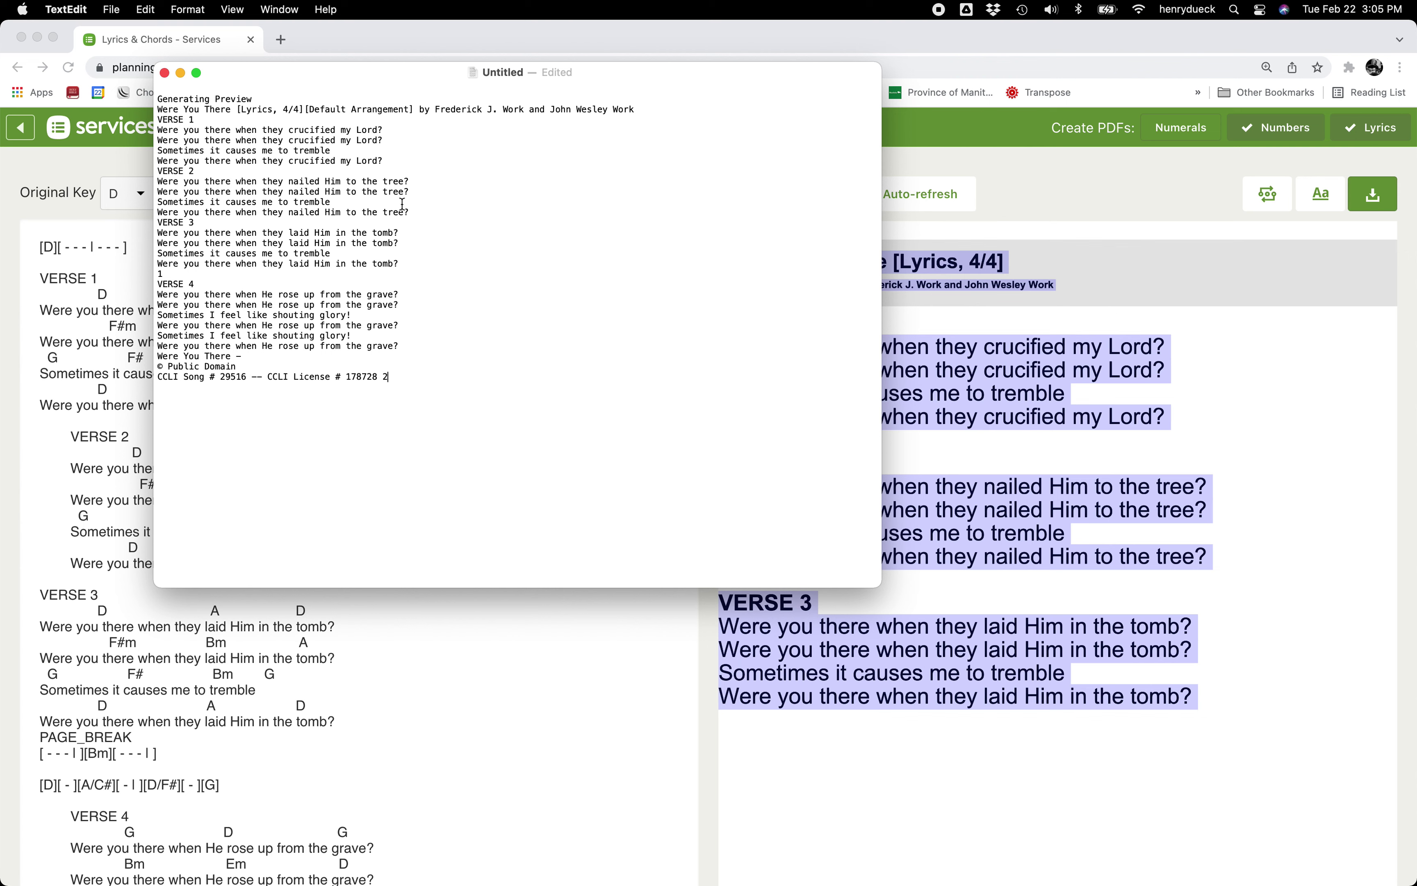
key(super+plus)
key(super+plus)
key(super+plus)
key(super+plus)
key(super+plus)
key(super+plus)
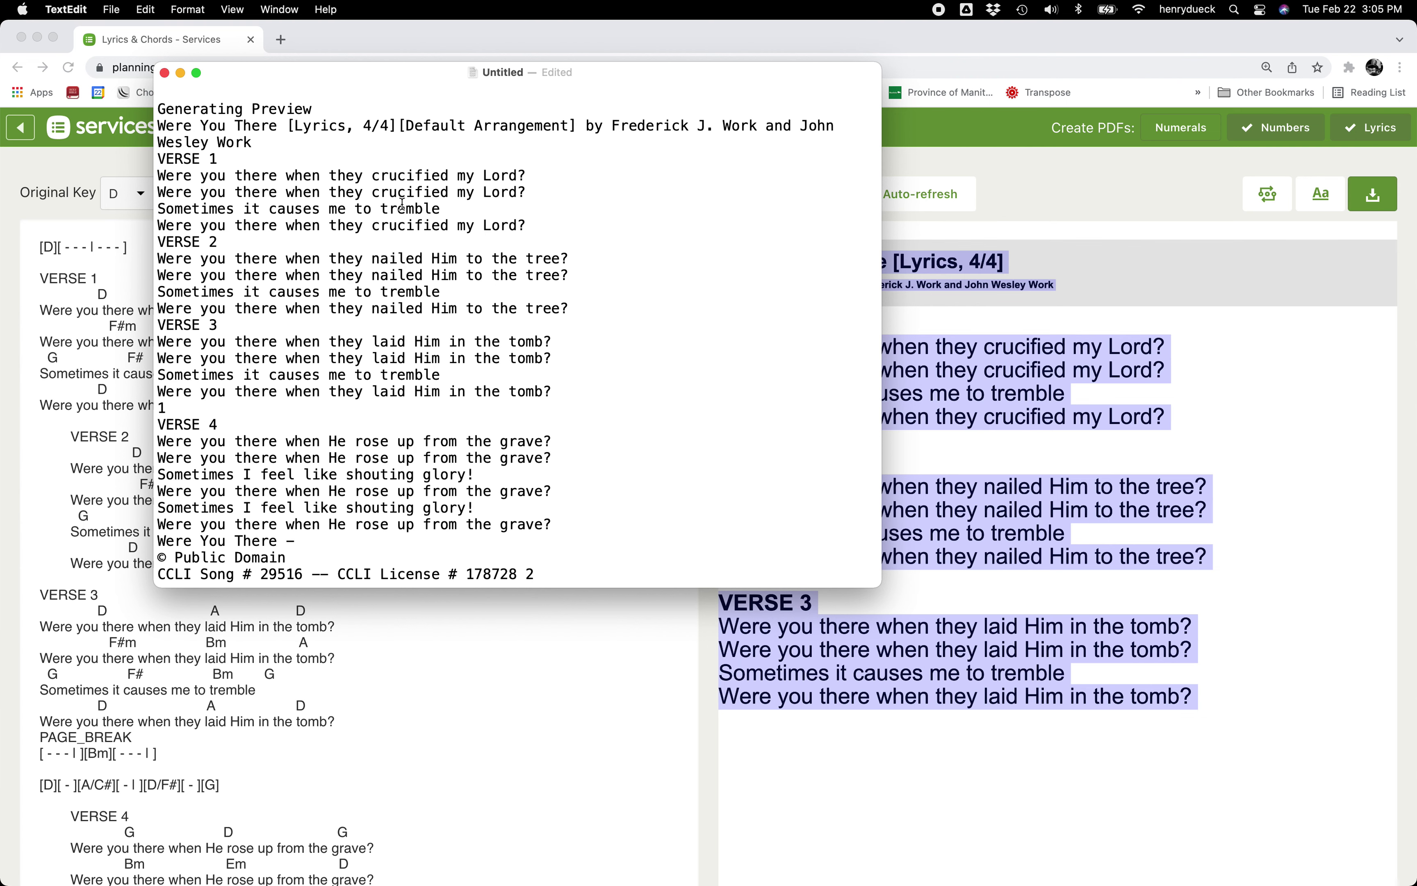
drag(879, 584, 1149, 814)
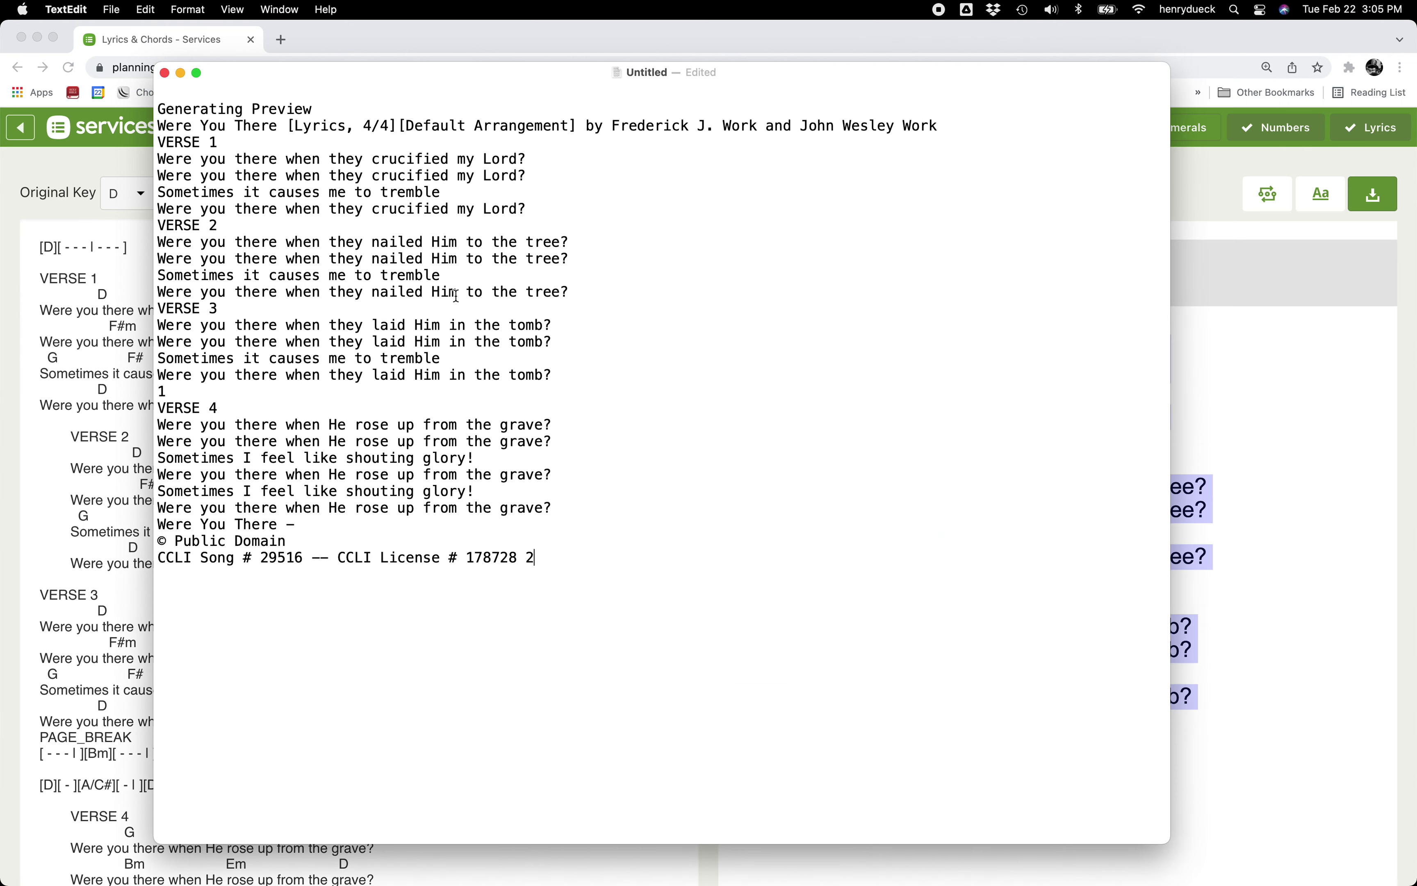
Delete the stray 1, the closing title/copyright/CCLI lines and the top header lines
double_click(161, 391)
key(BackSpace)
key(BackSpace)
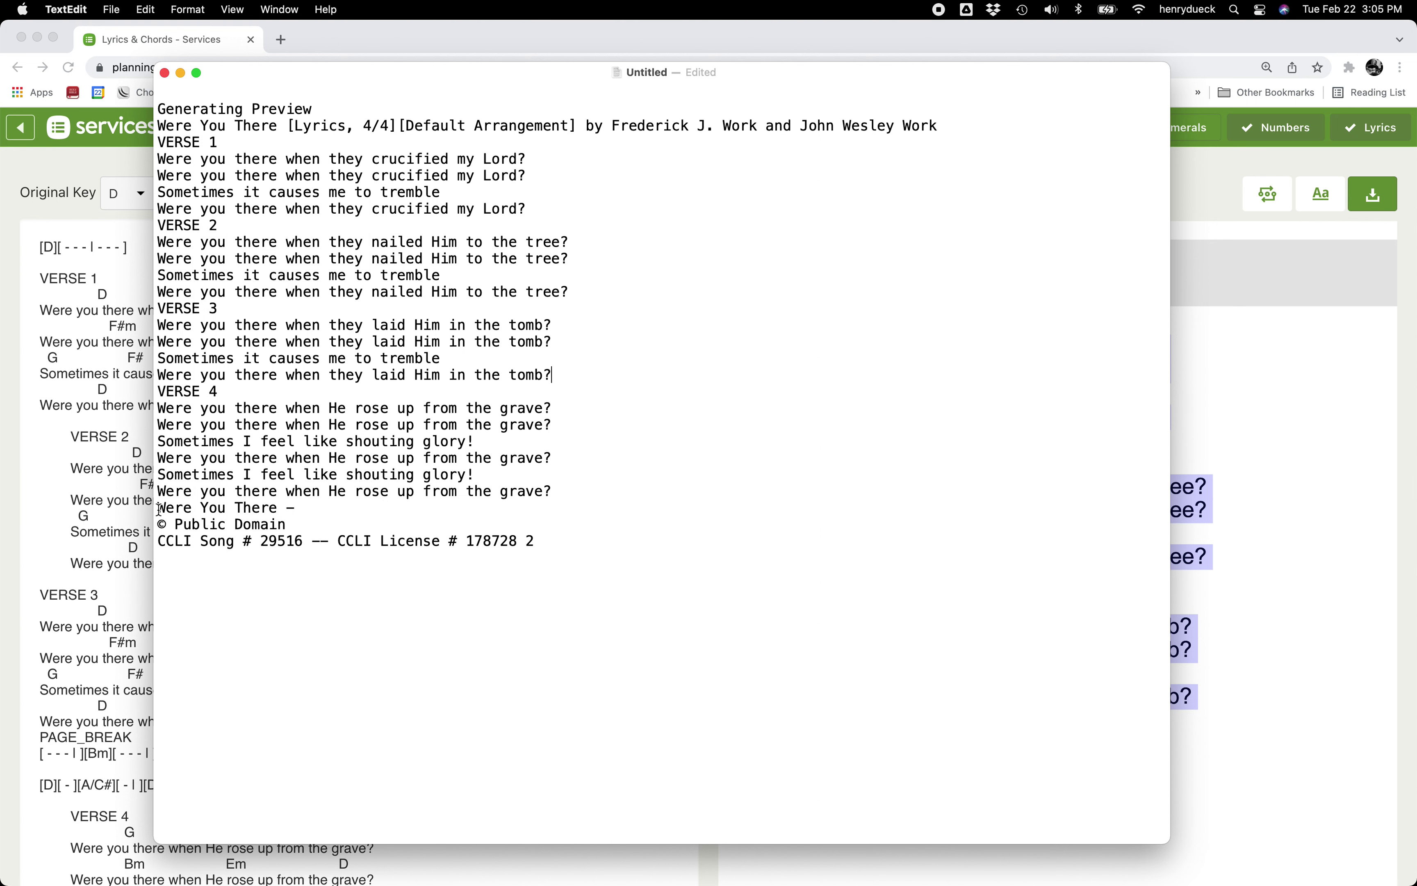
drag(164, 507, 611, 625)
key(BackSpace)
key(BackSpace)
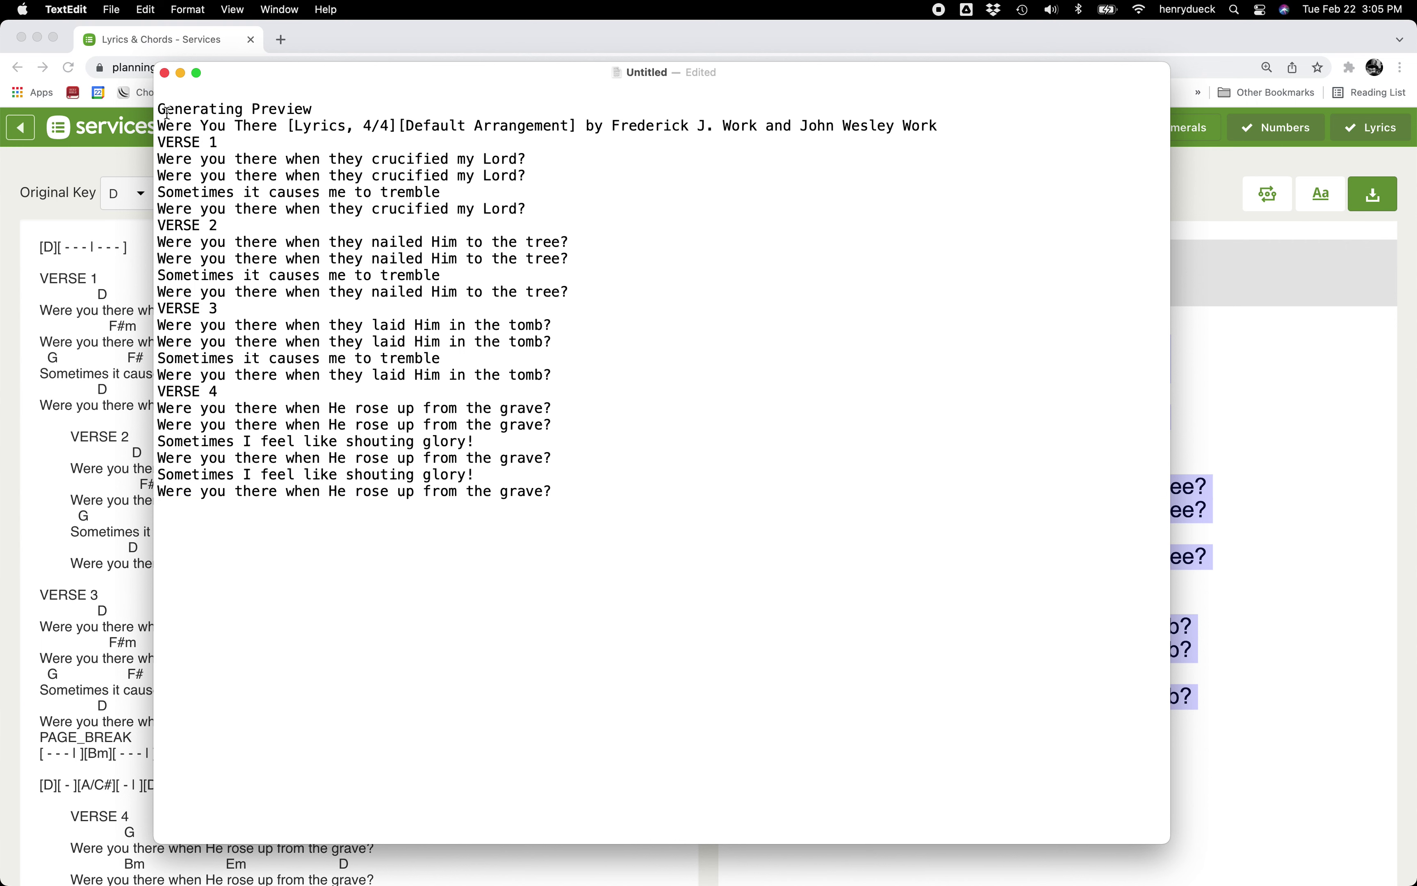
drag(159, 142, 157, 93)
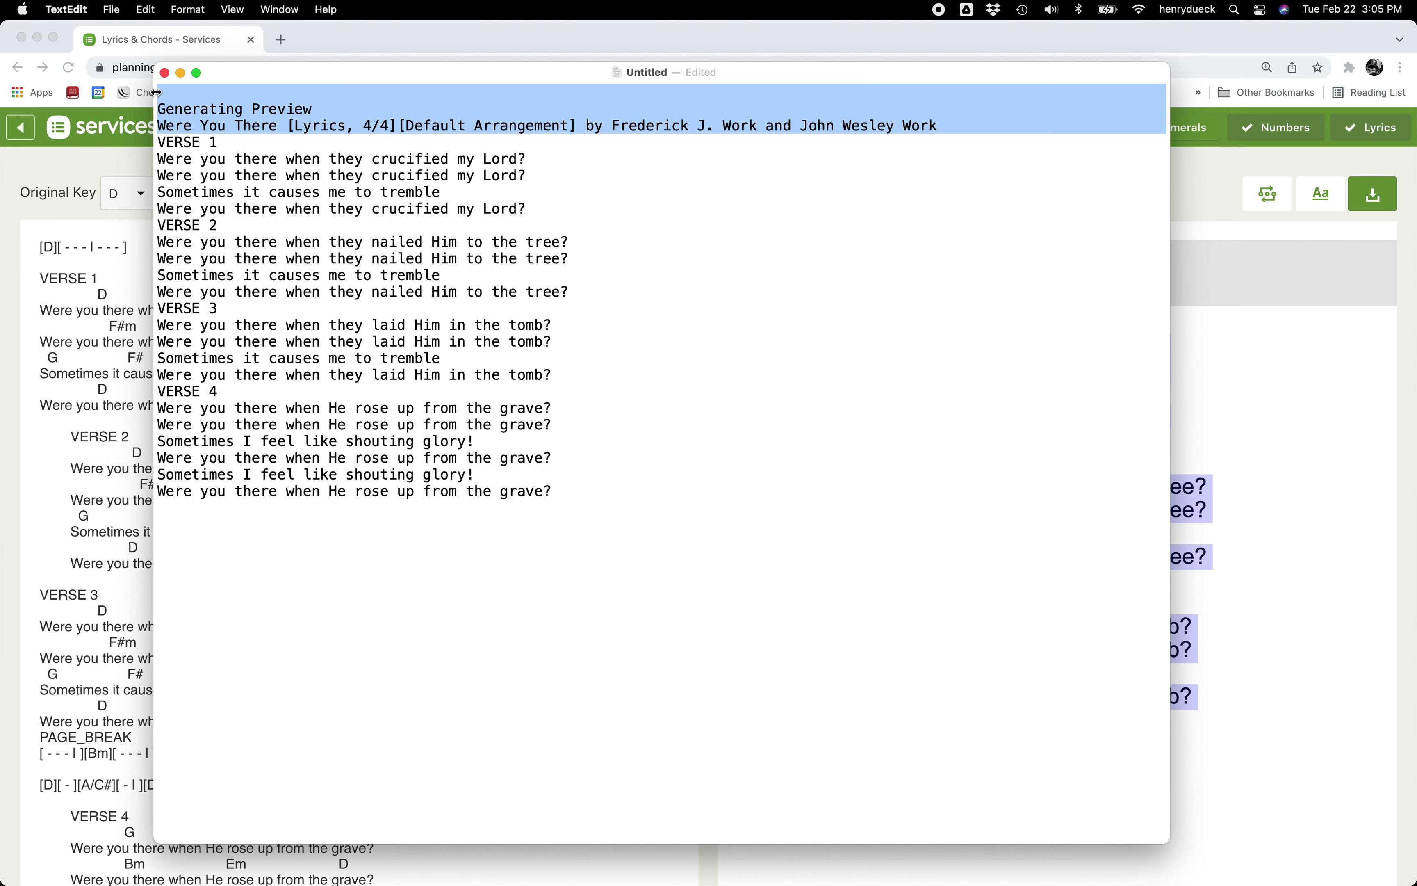
key(BackSpace)
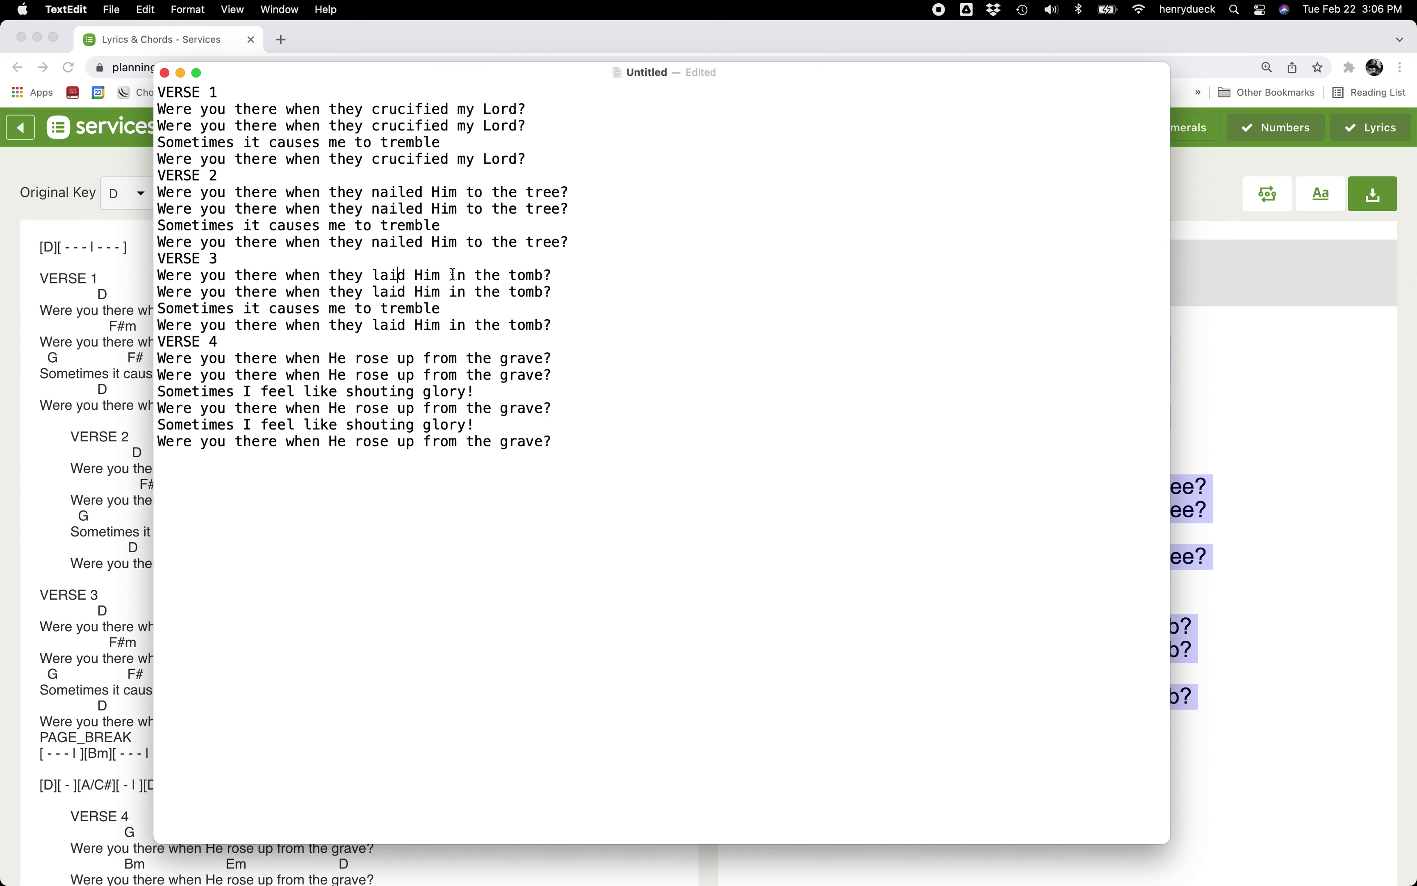
Copy the cleaned VERSE 1–4 lyrics to the clipboard
key(super+a)
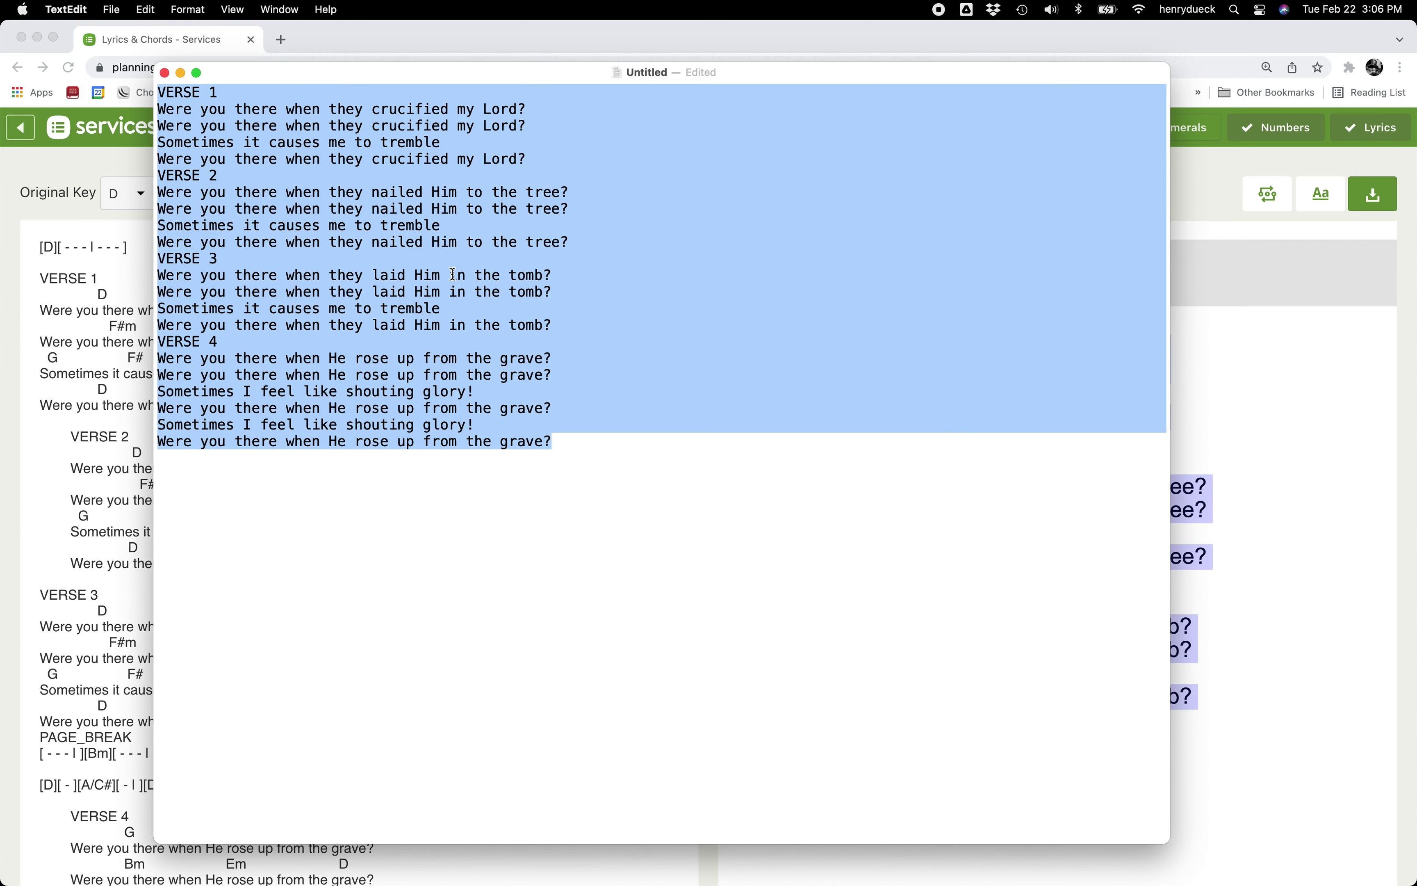
key(super+c)
key(super+Tab)
key(super+Tab)
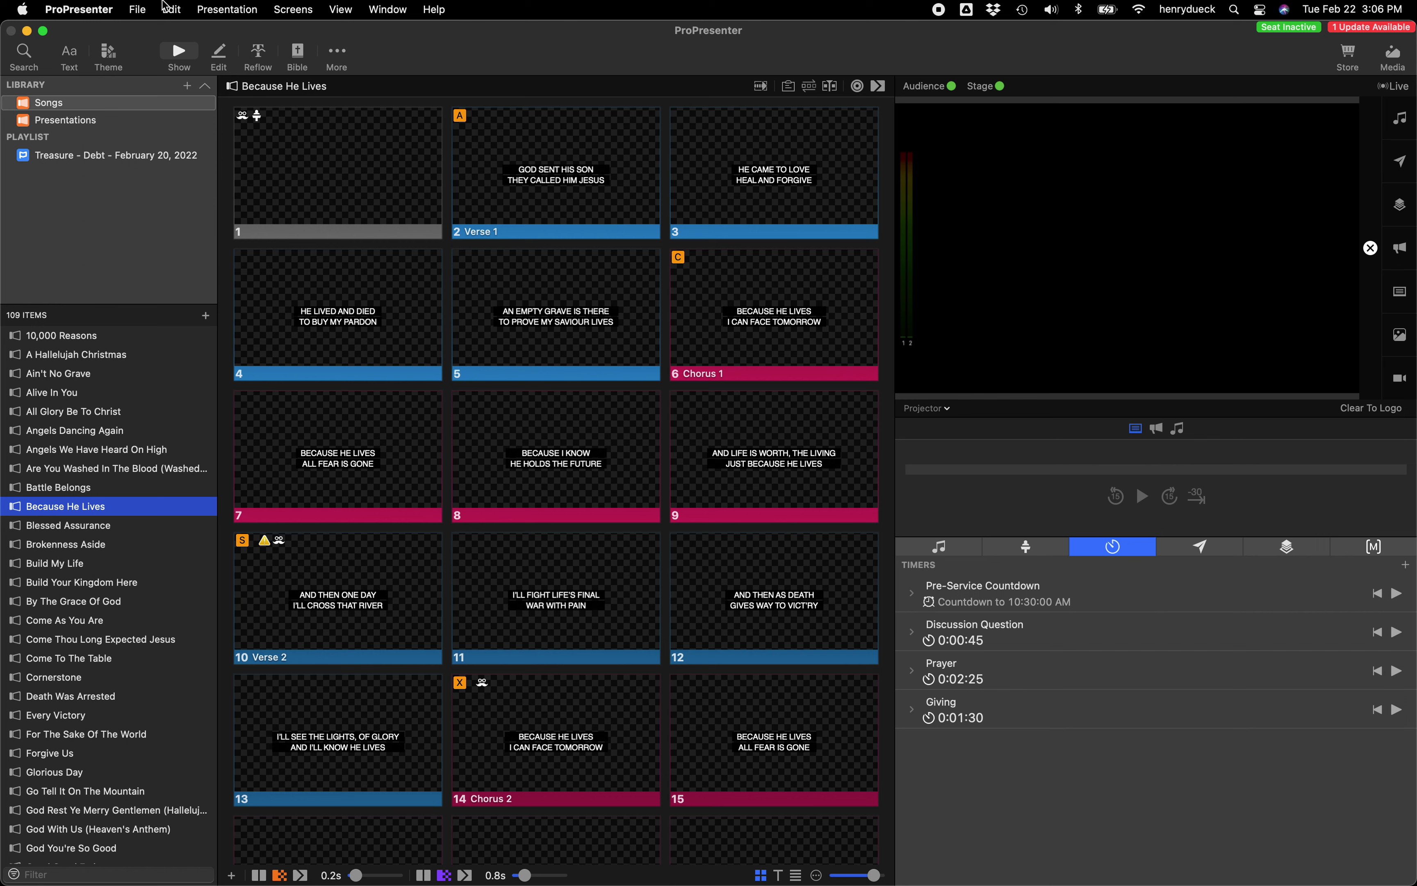
Start a Text from clipboard import using the LYRICS > Projector theme
click(138, 9)
mouse_move(161, 89)
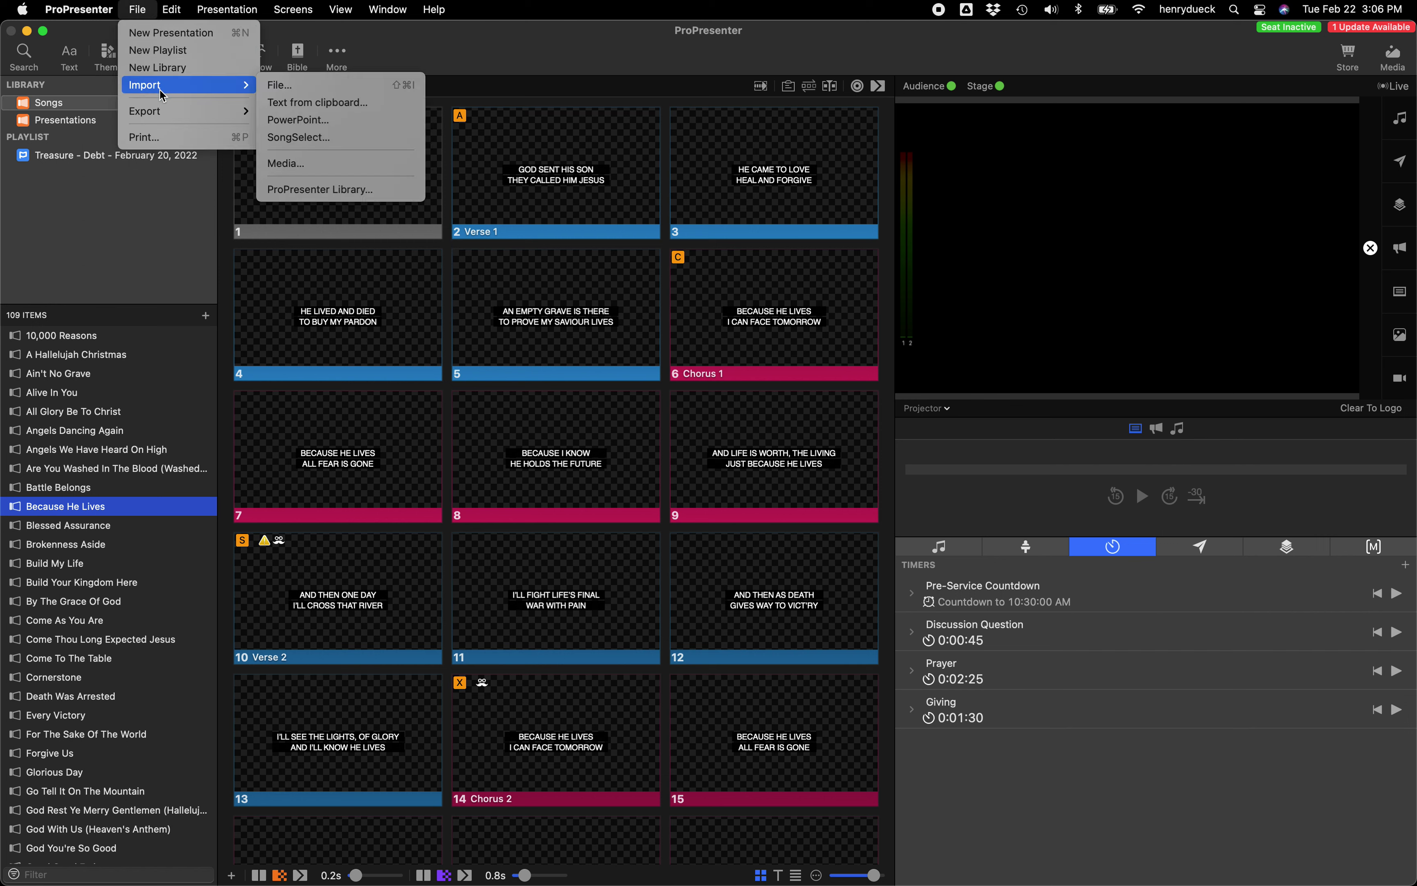
click(323, 103)
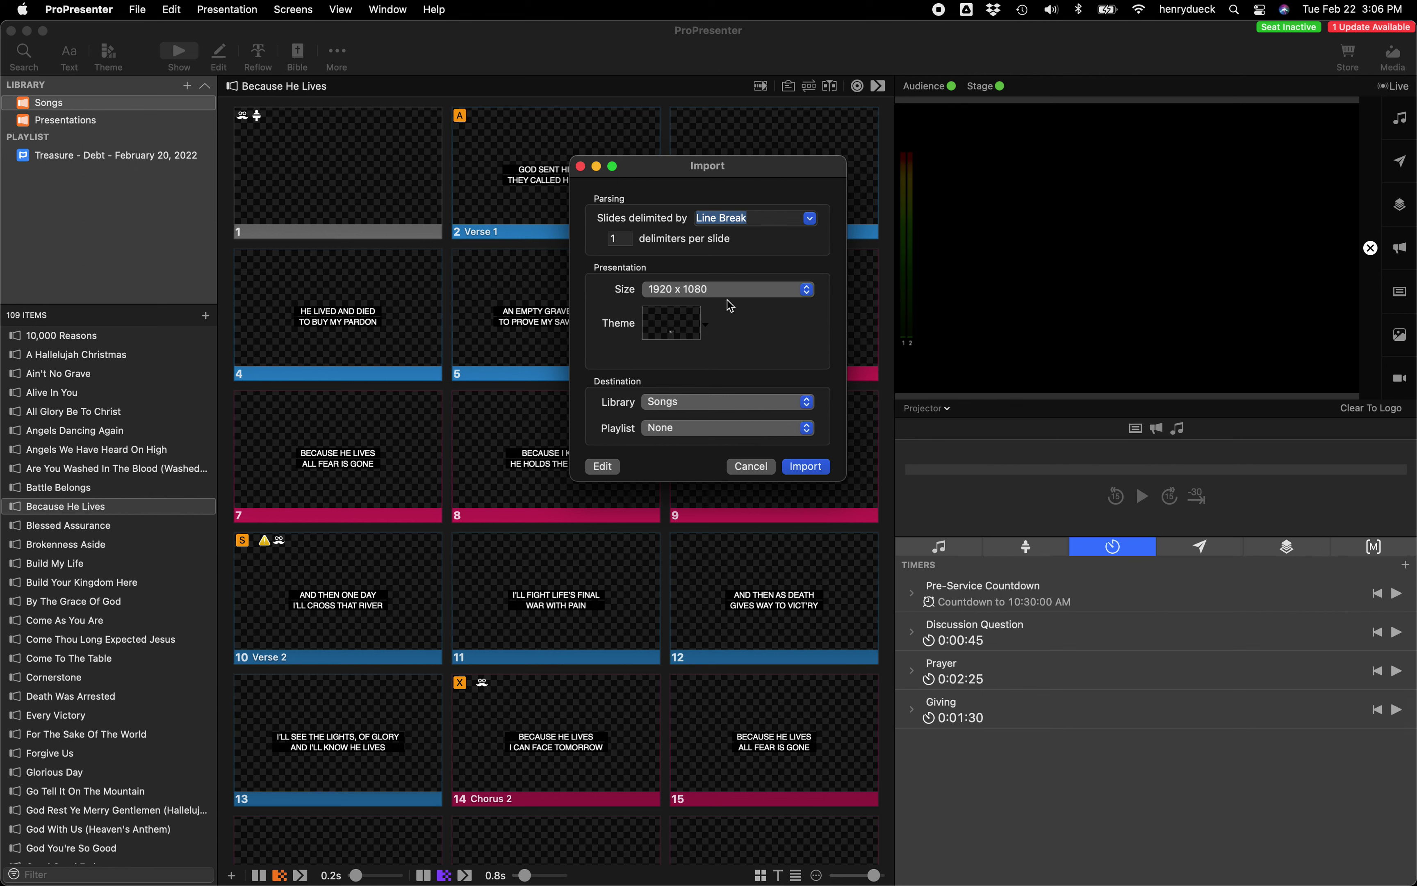
click(700, 326)
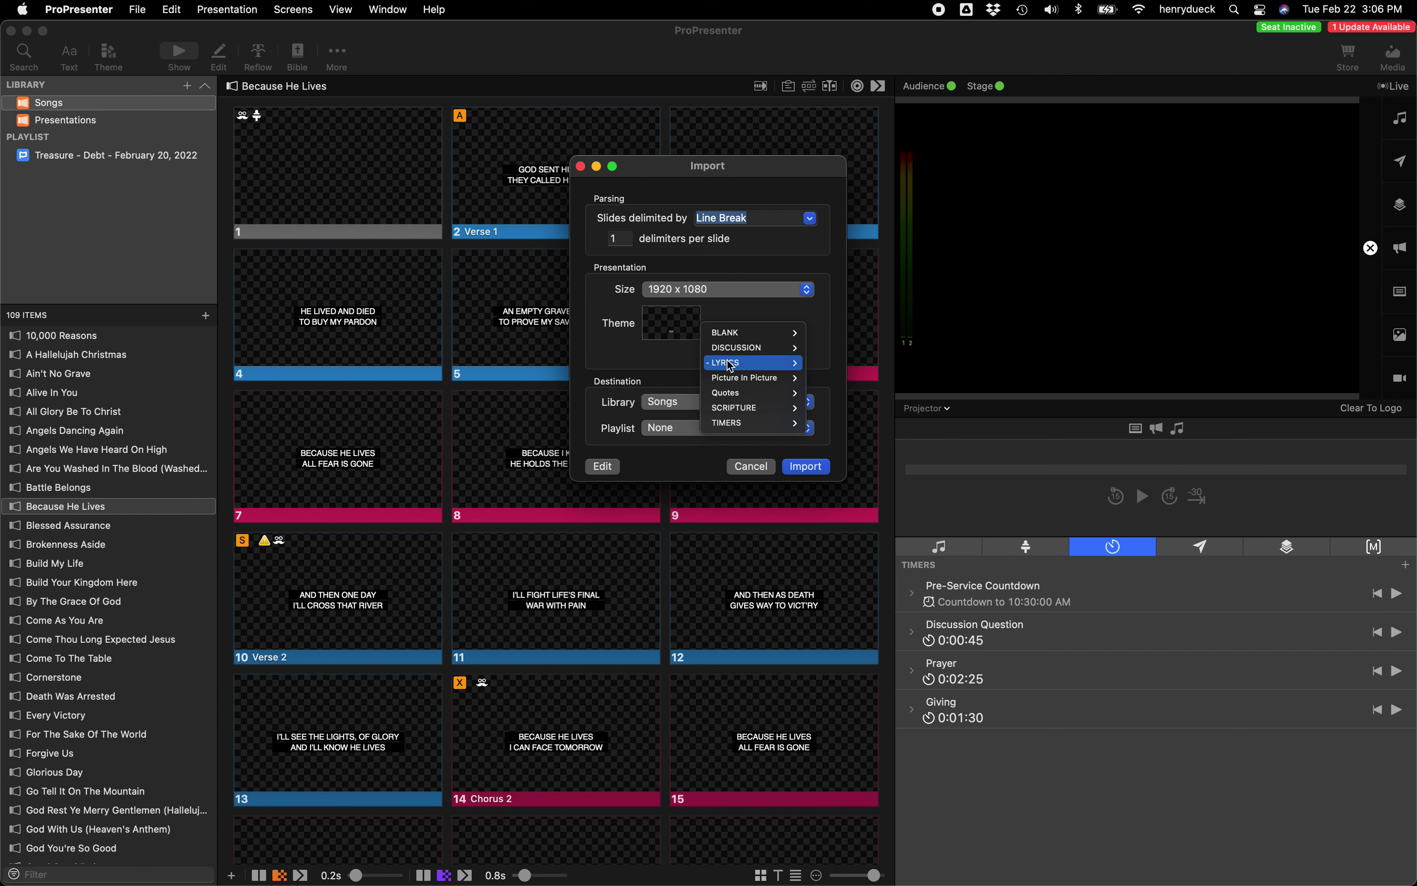
mouse_move(785, 363)
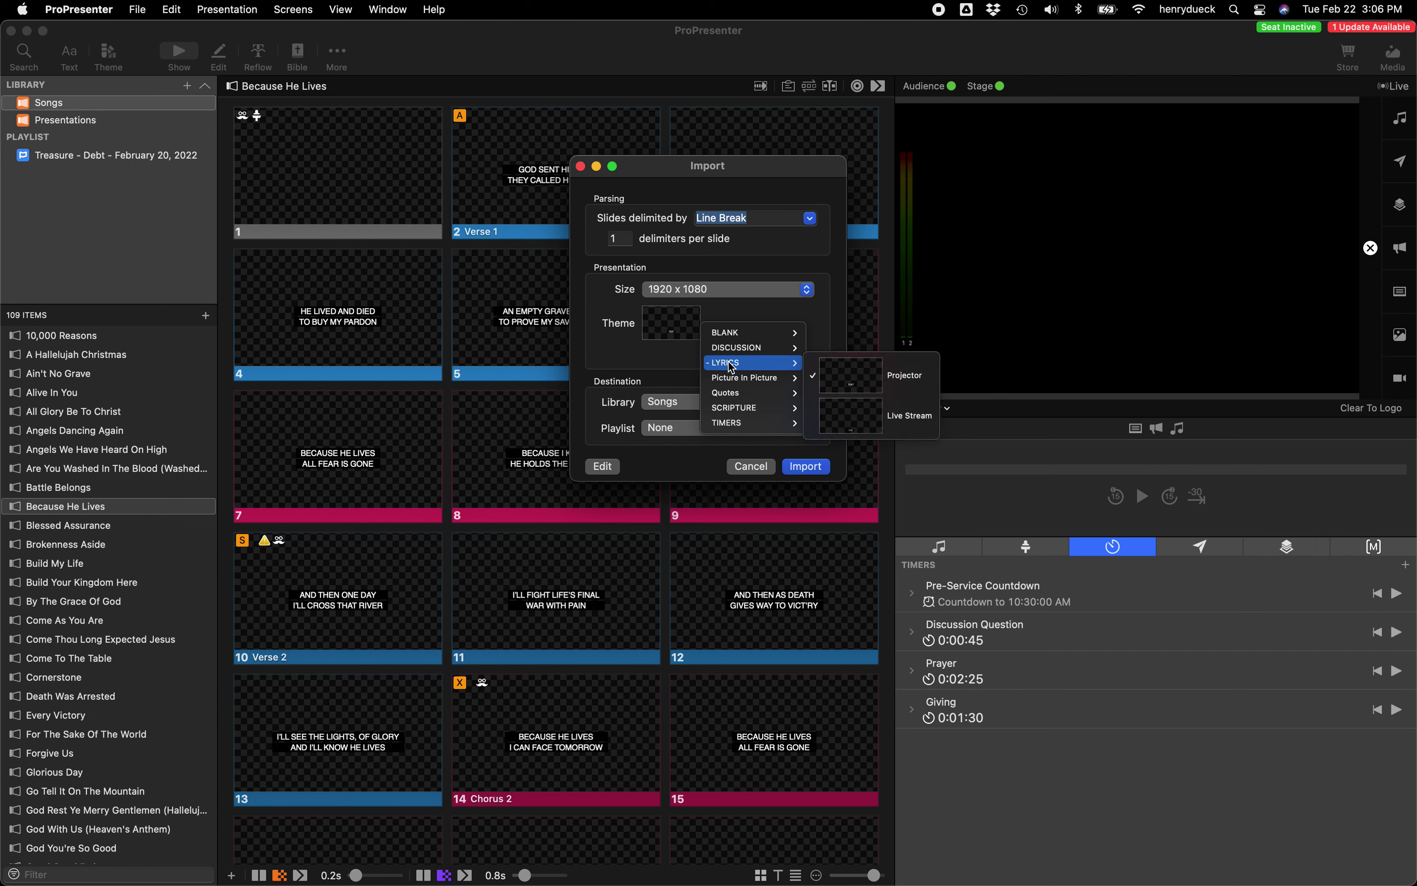
click(849, 379)
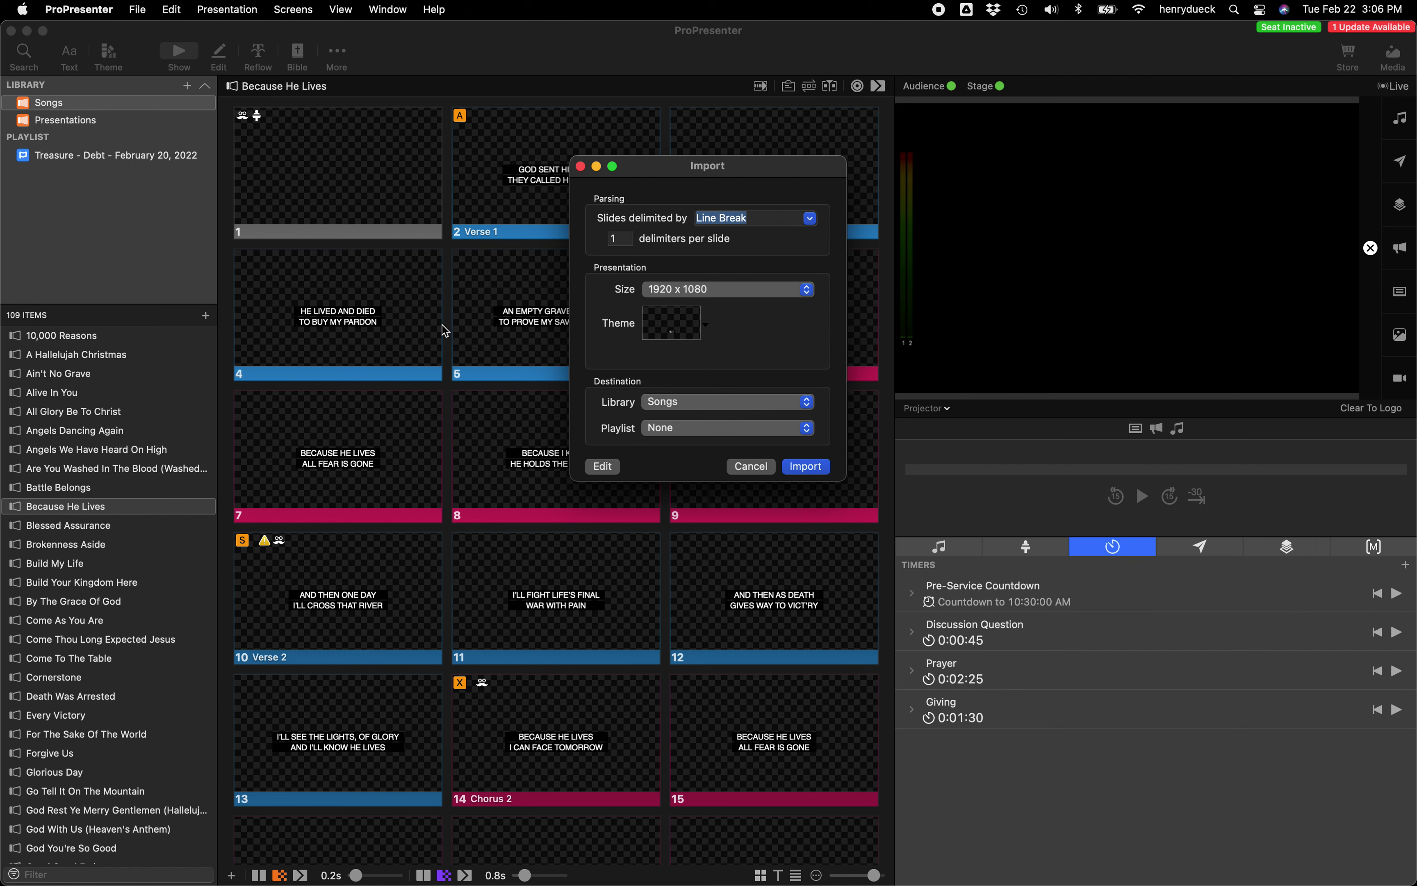
Keep 1 line-break delimiter per slide and import into the Songs library
click(623, 239)
drag(622, 239, 580, 240)
click(623, 238)
click(724, 409)
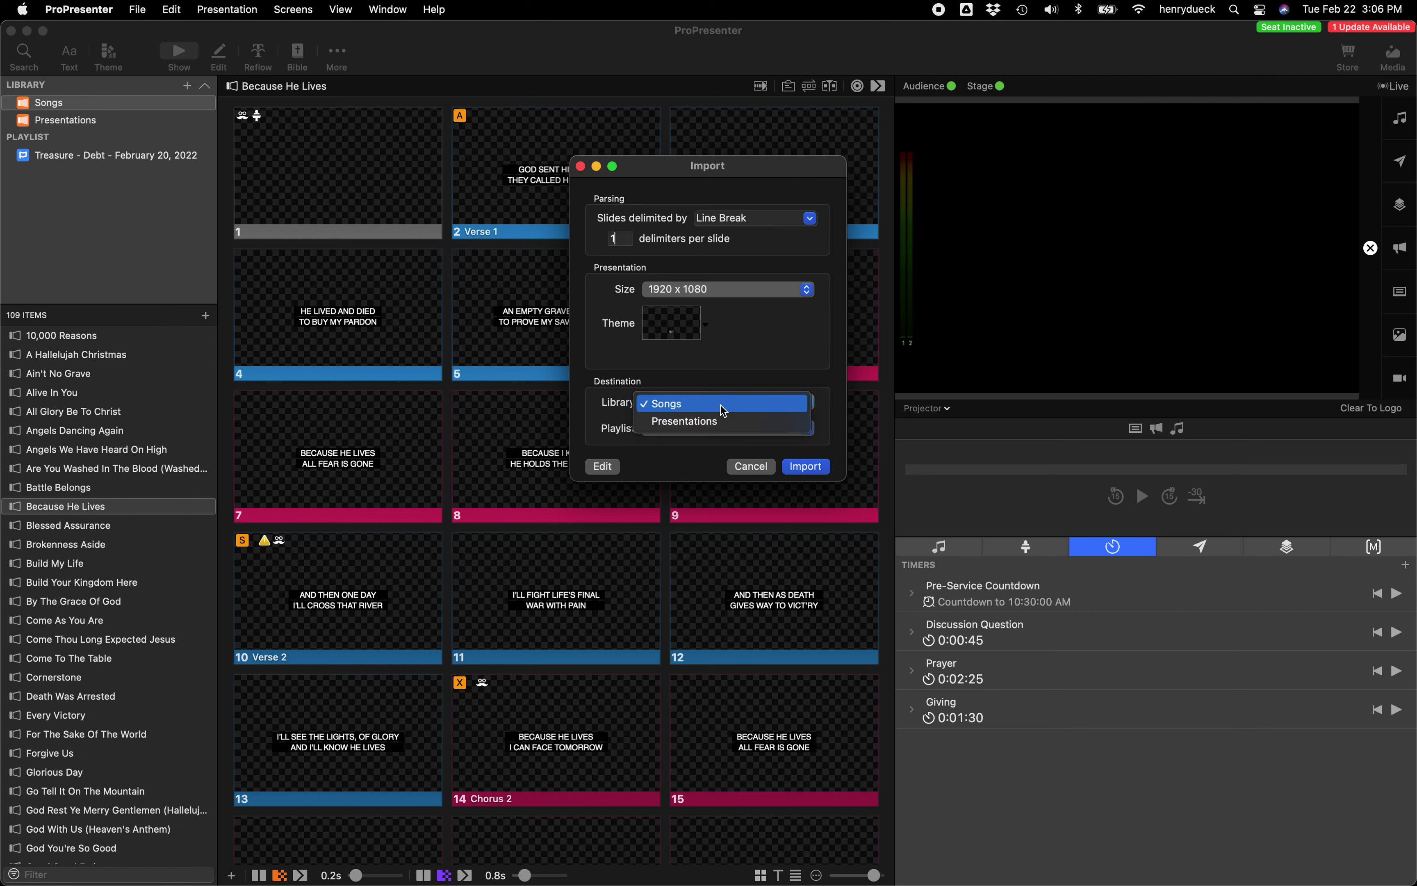
click(672, 411)
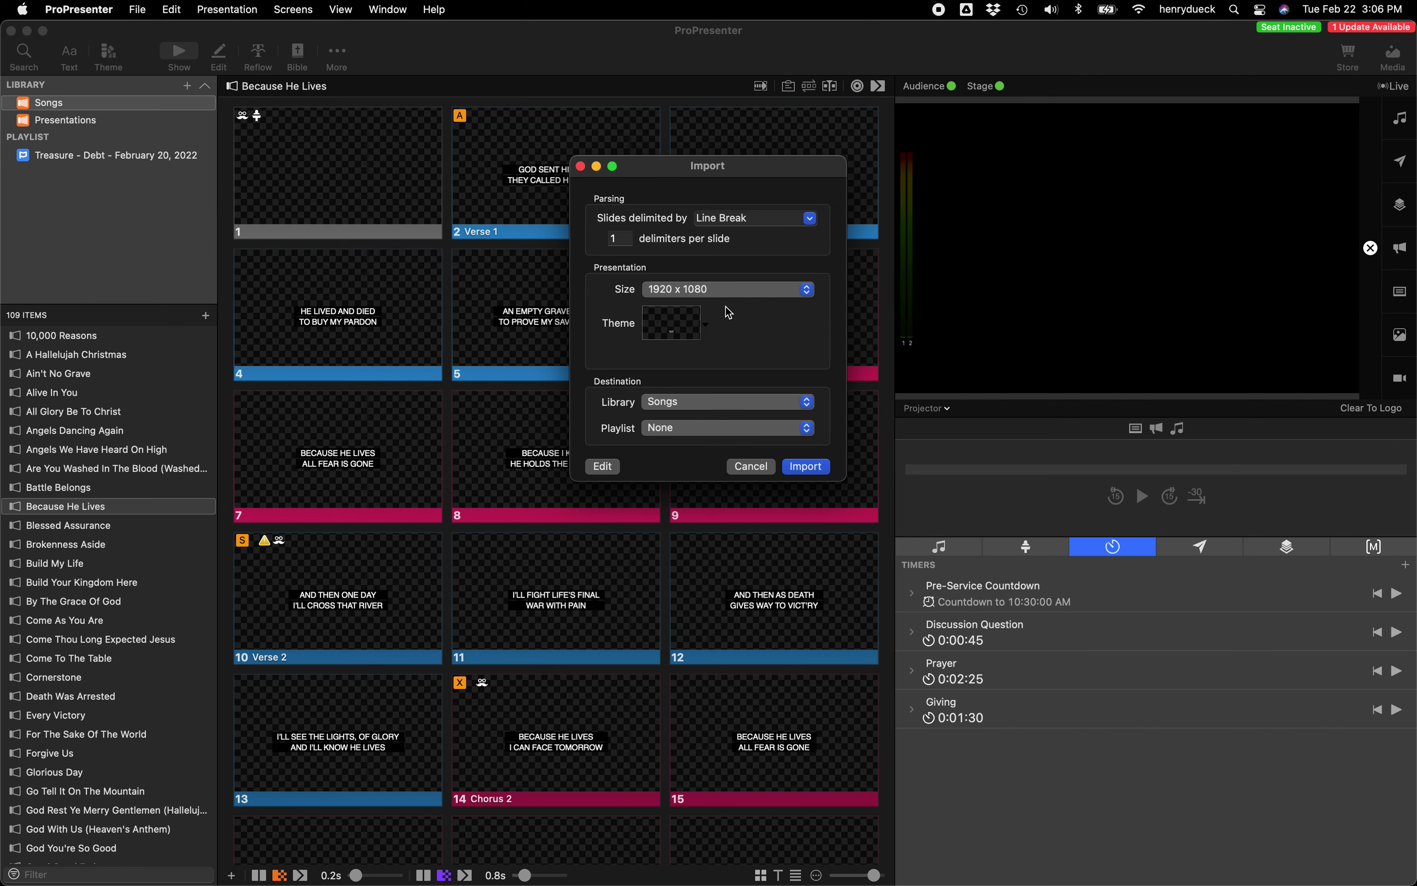
click(811, 470)
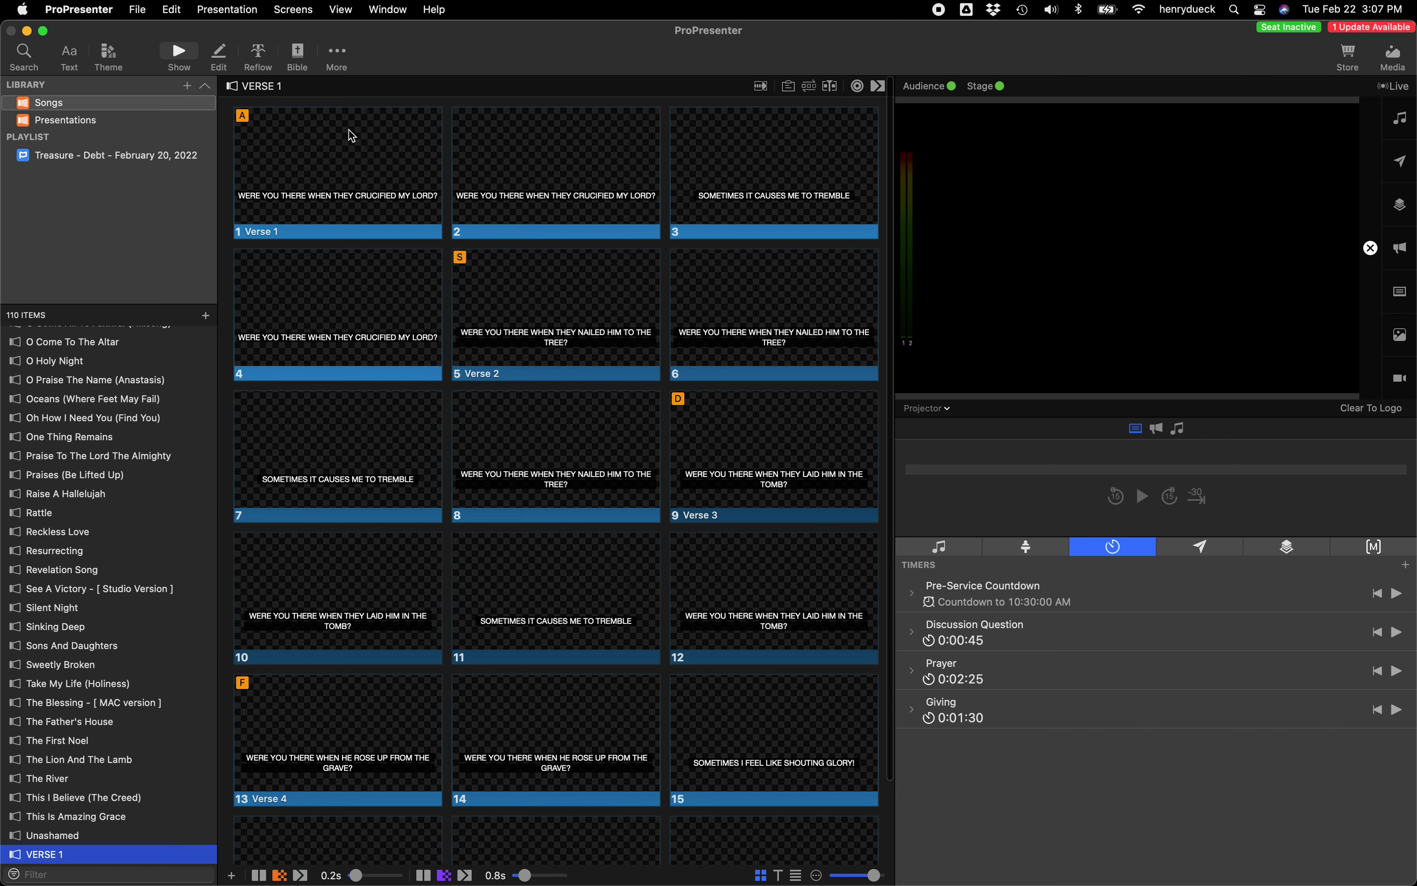
scroll(374, 255, down, 3)
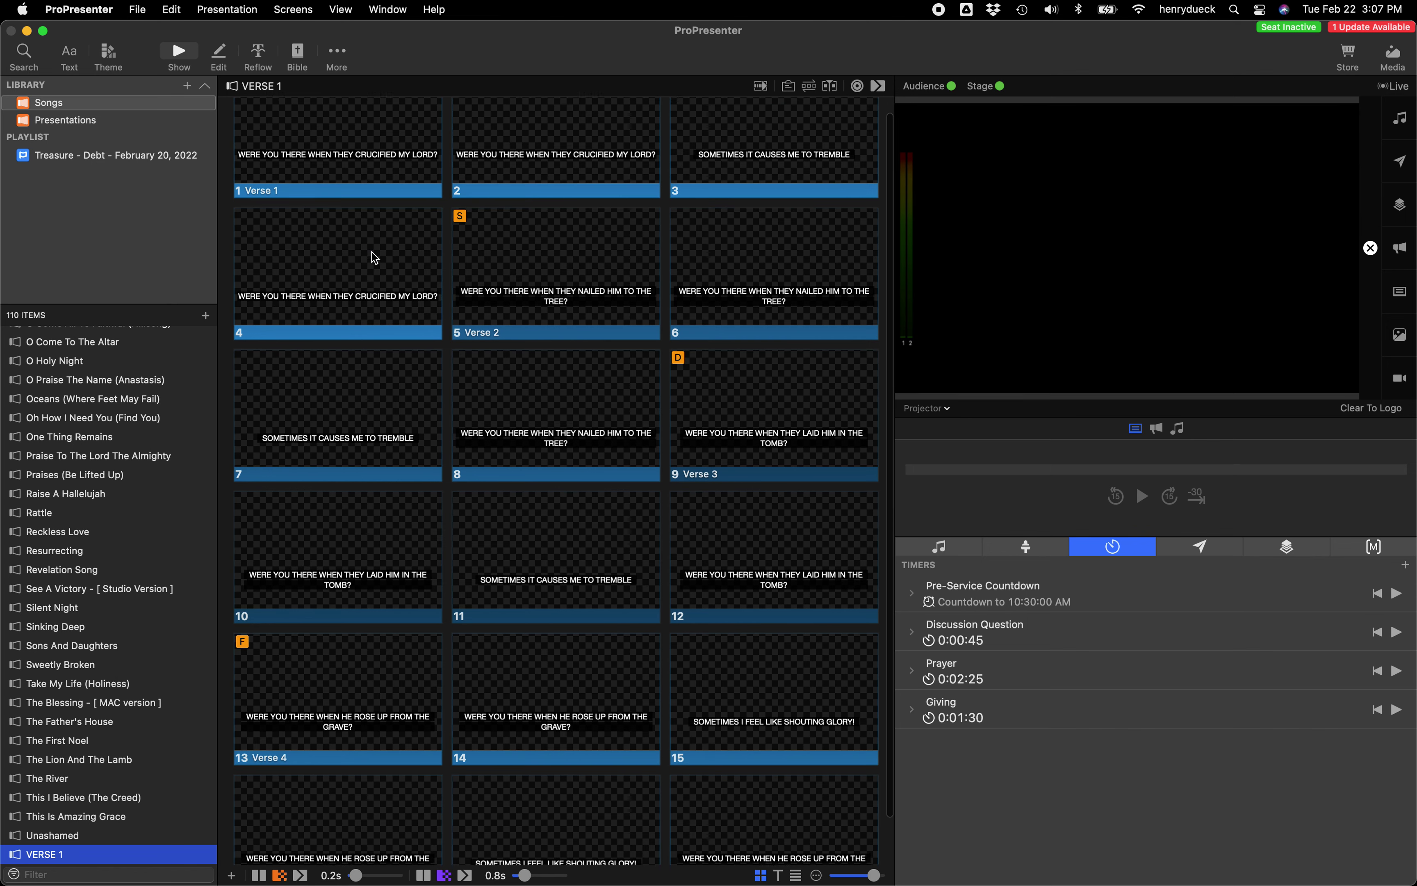
scroll(536, 613, up, 3)
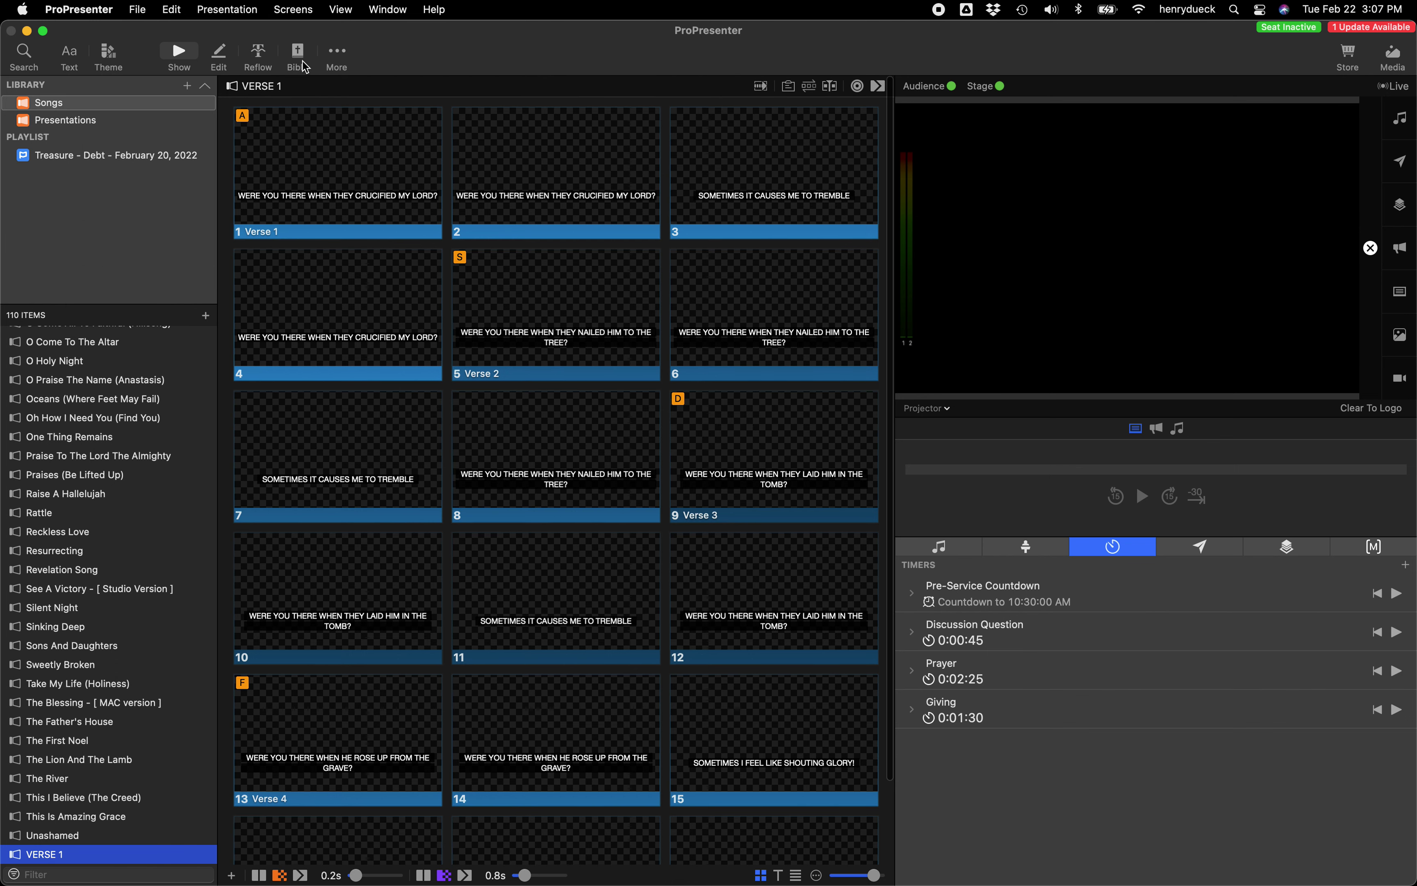
In the Reflow view, insert an empty slide before the first lyric
click(263, 57)
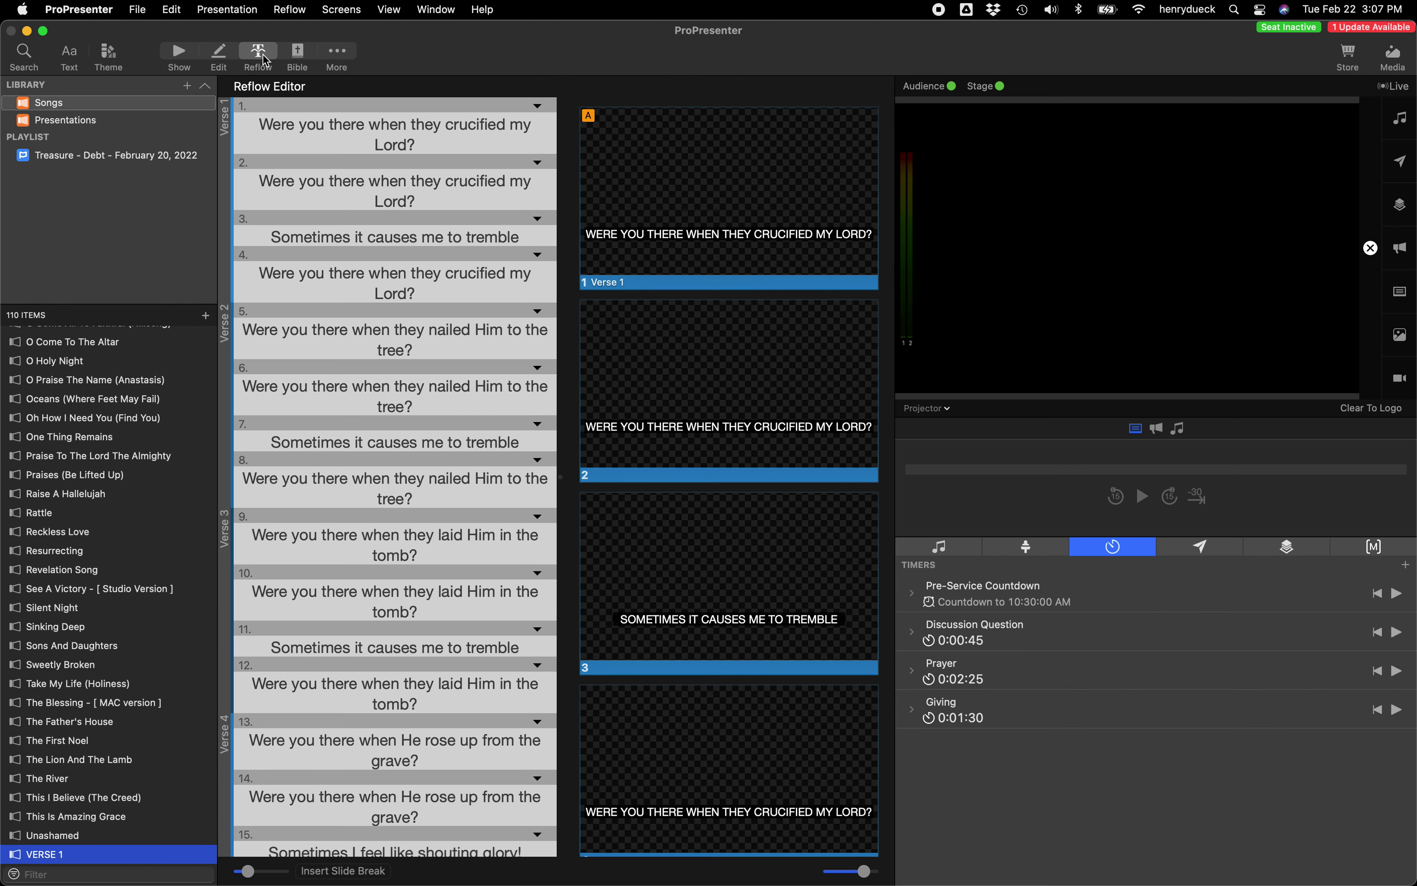
click(257, 122)
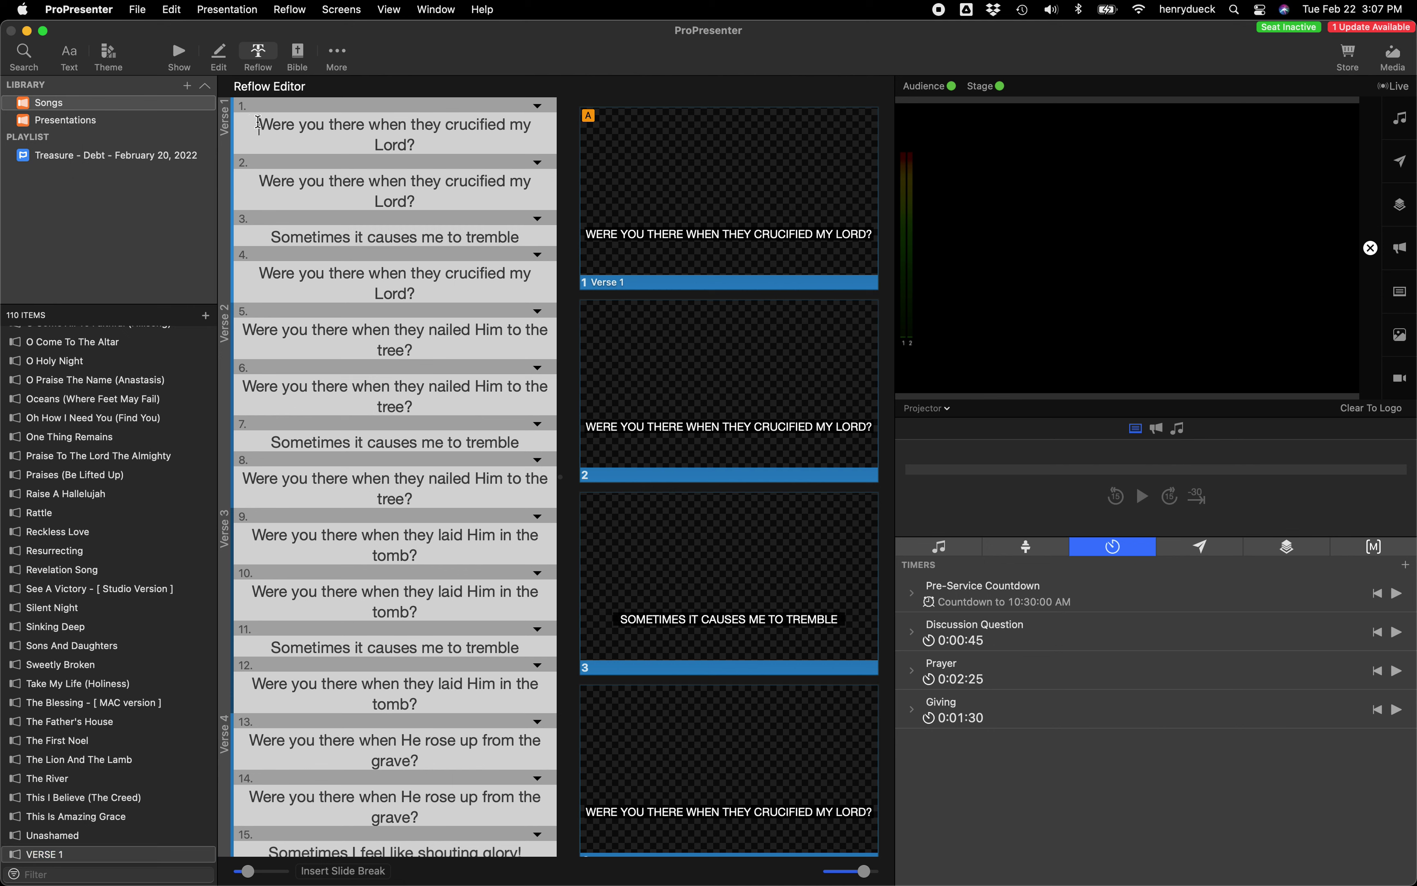
click(370, 877)
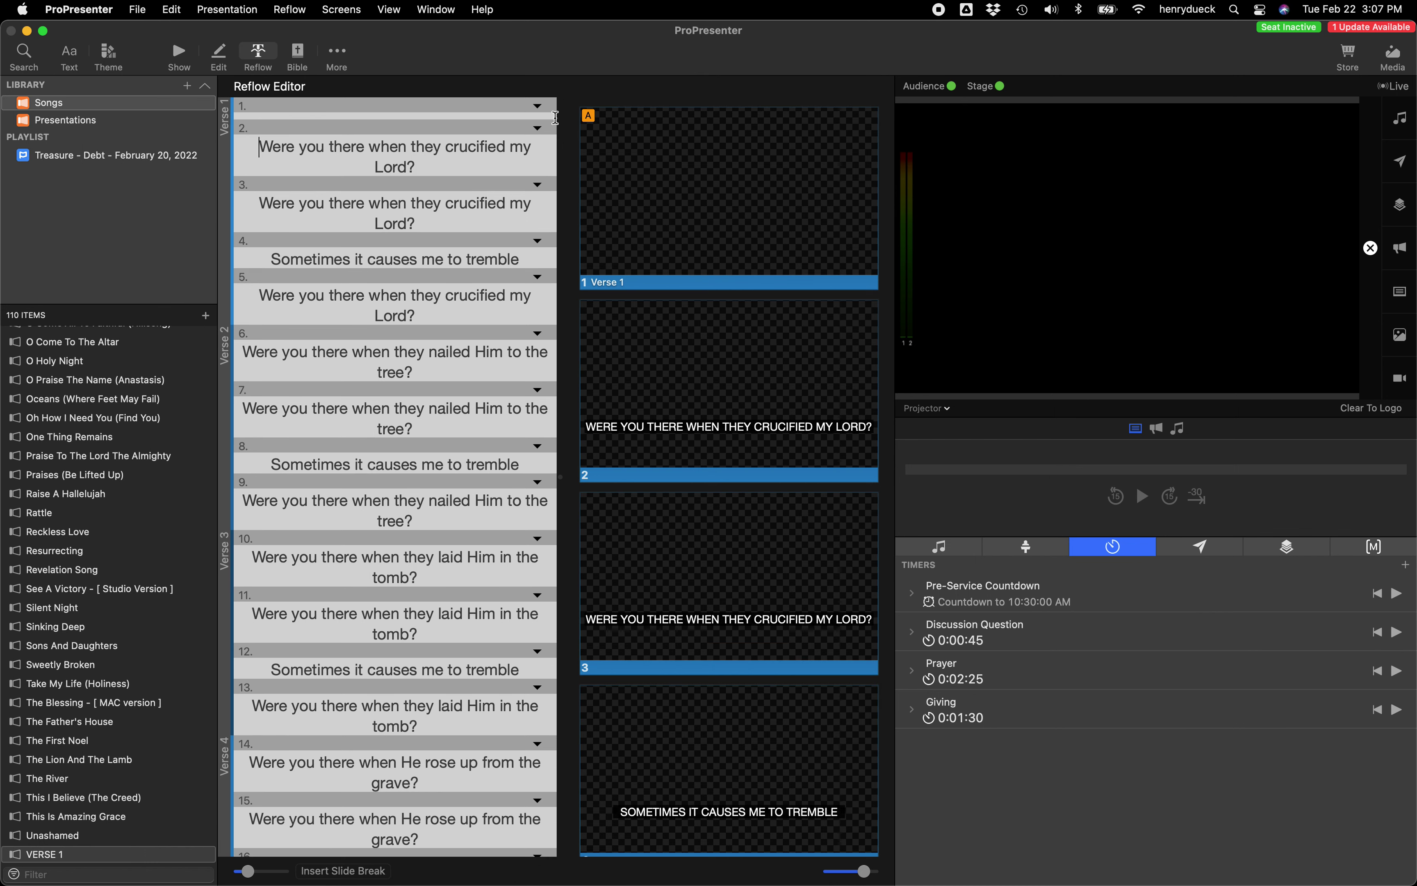
Group the empty first slide as Intro and slide 2 as Verse 1
right_click(539, 109)
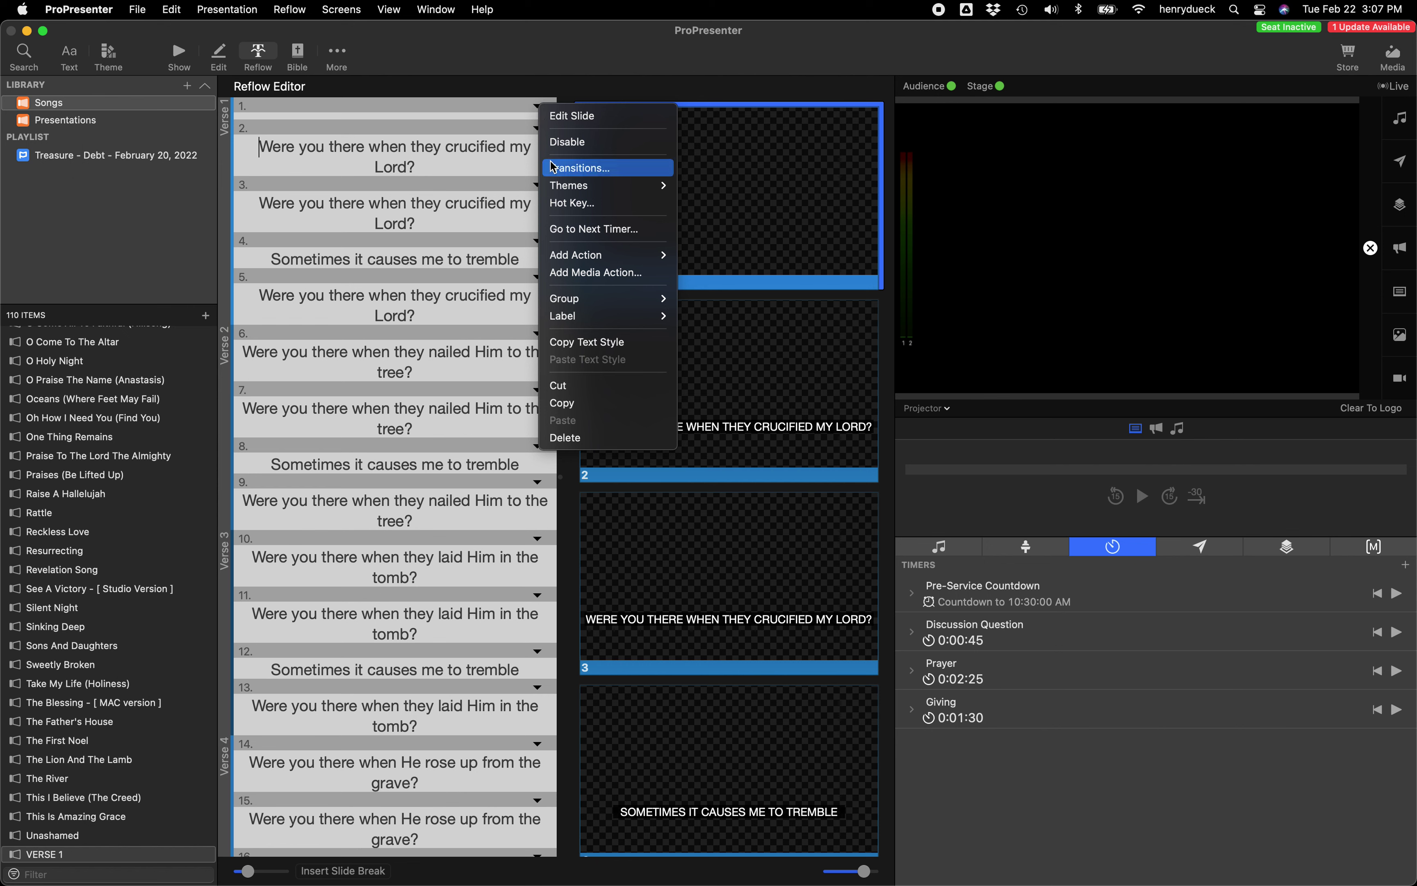
mouse_move(598, 303)
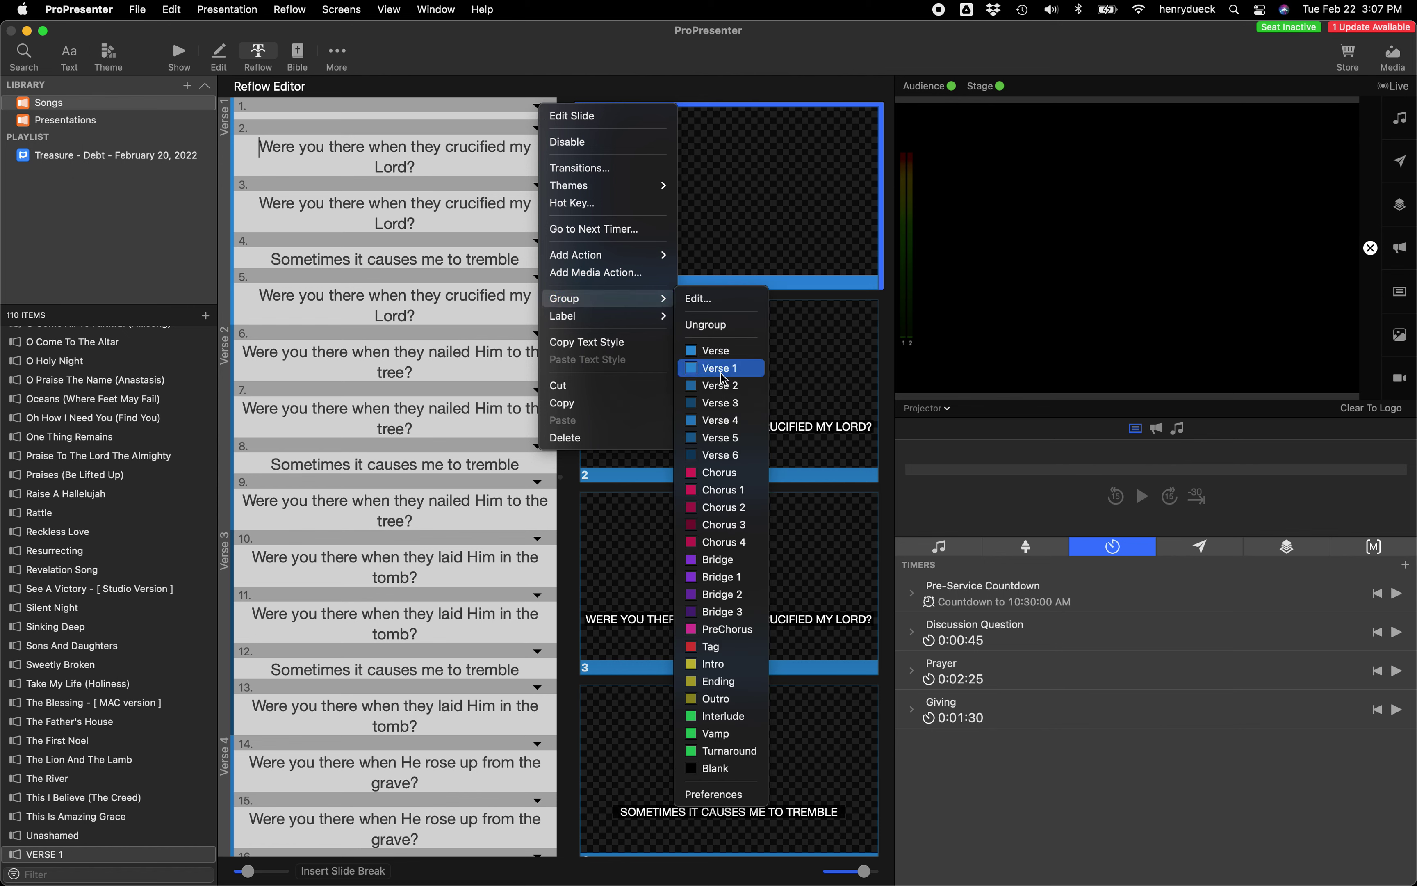
click(725, 665)
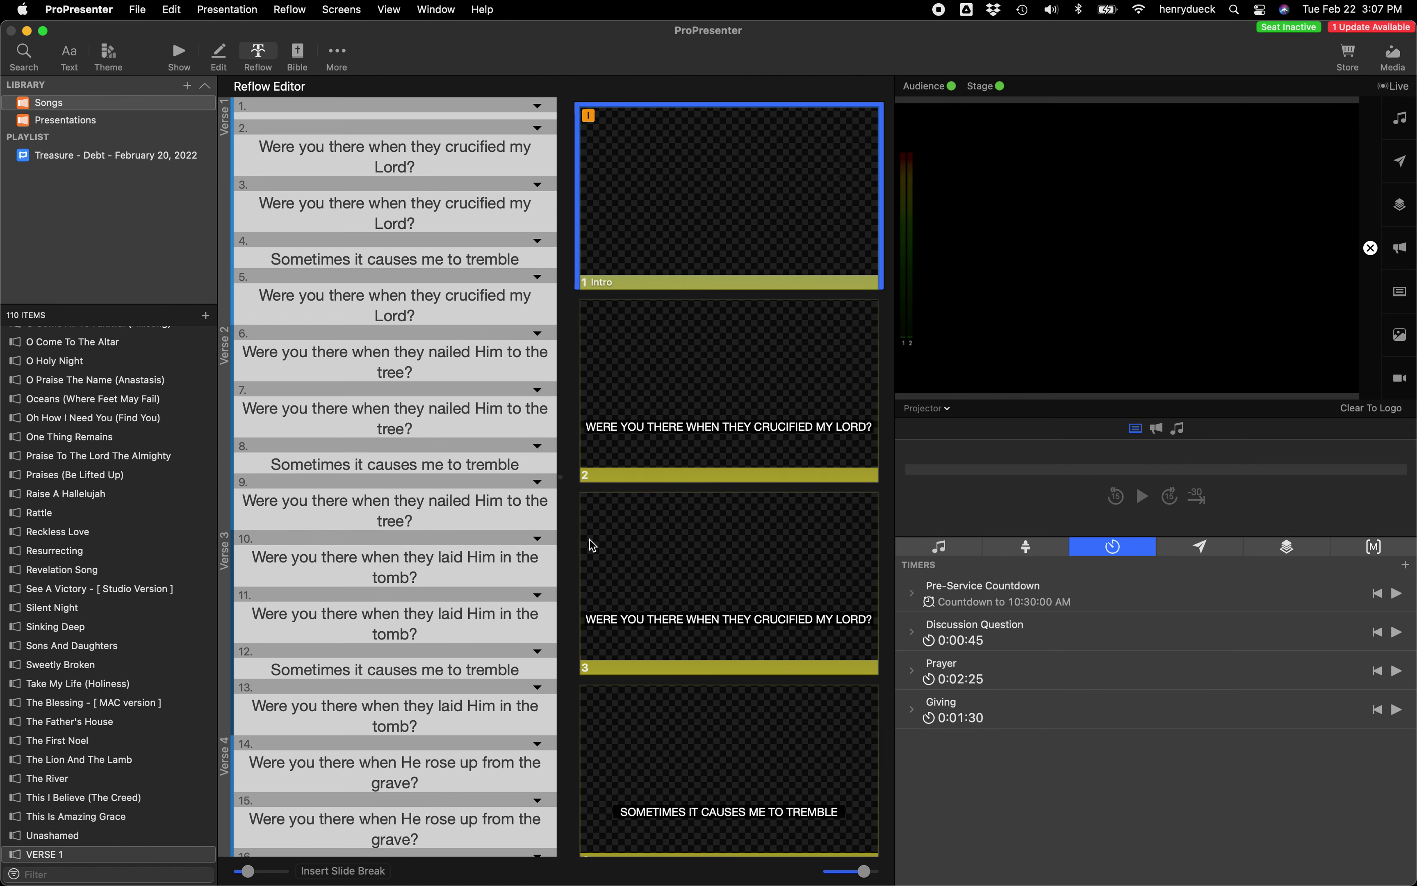
click(538, 129)
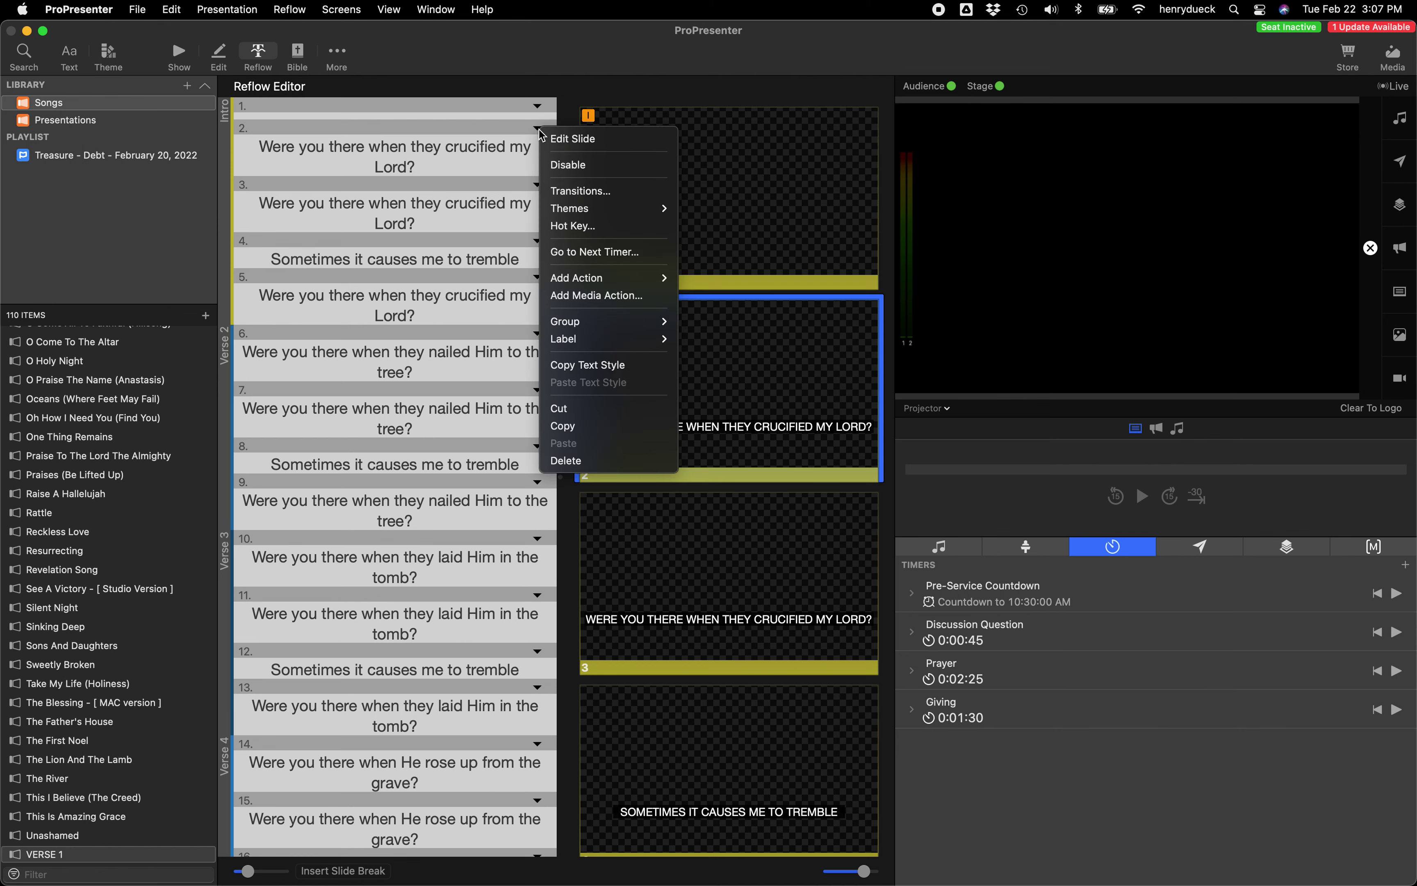
mouse_move(615, 321)
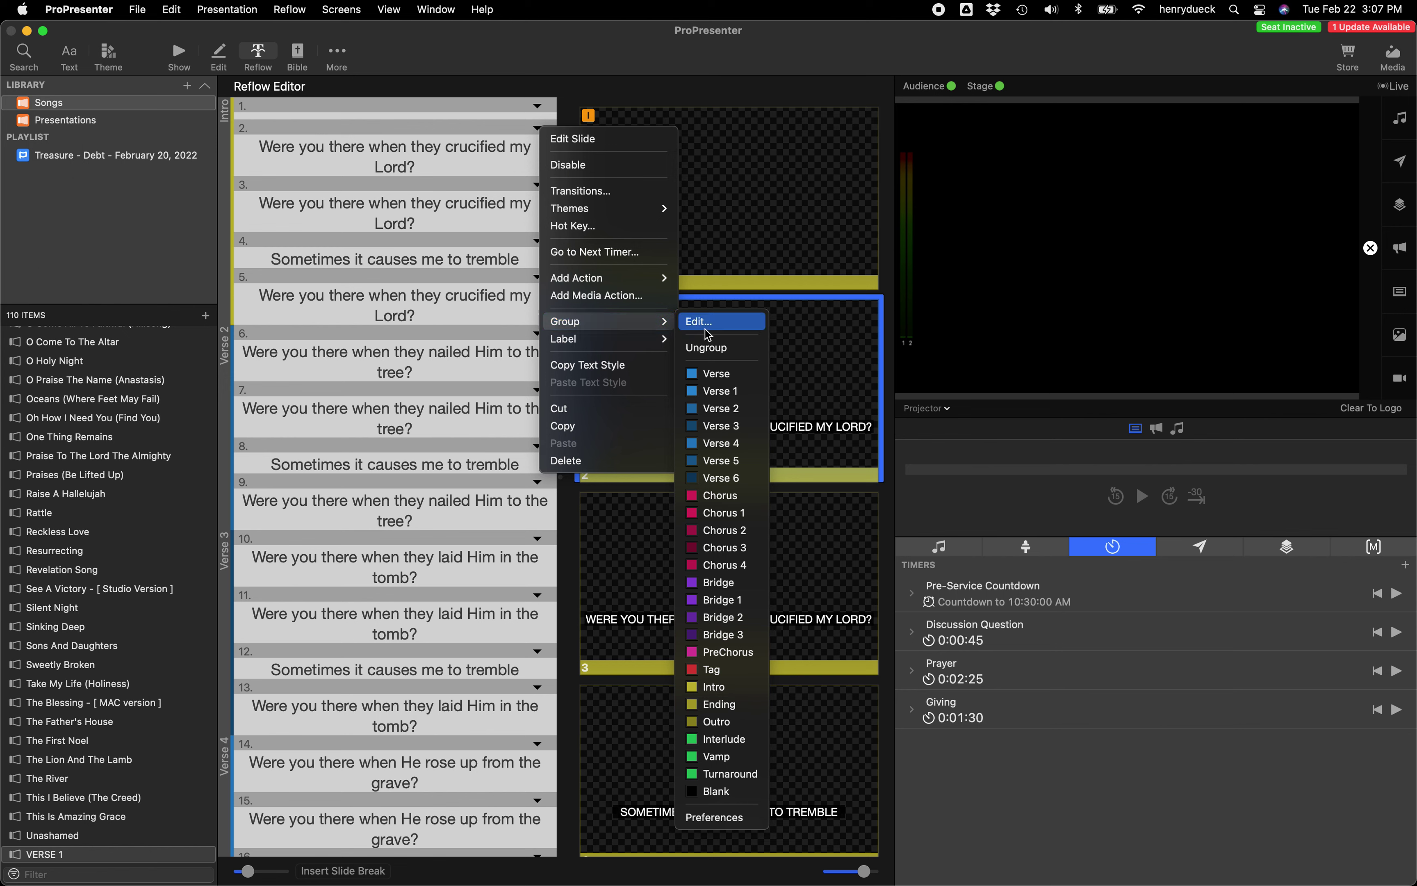
click(718, 392)
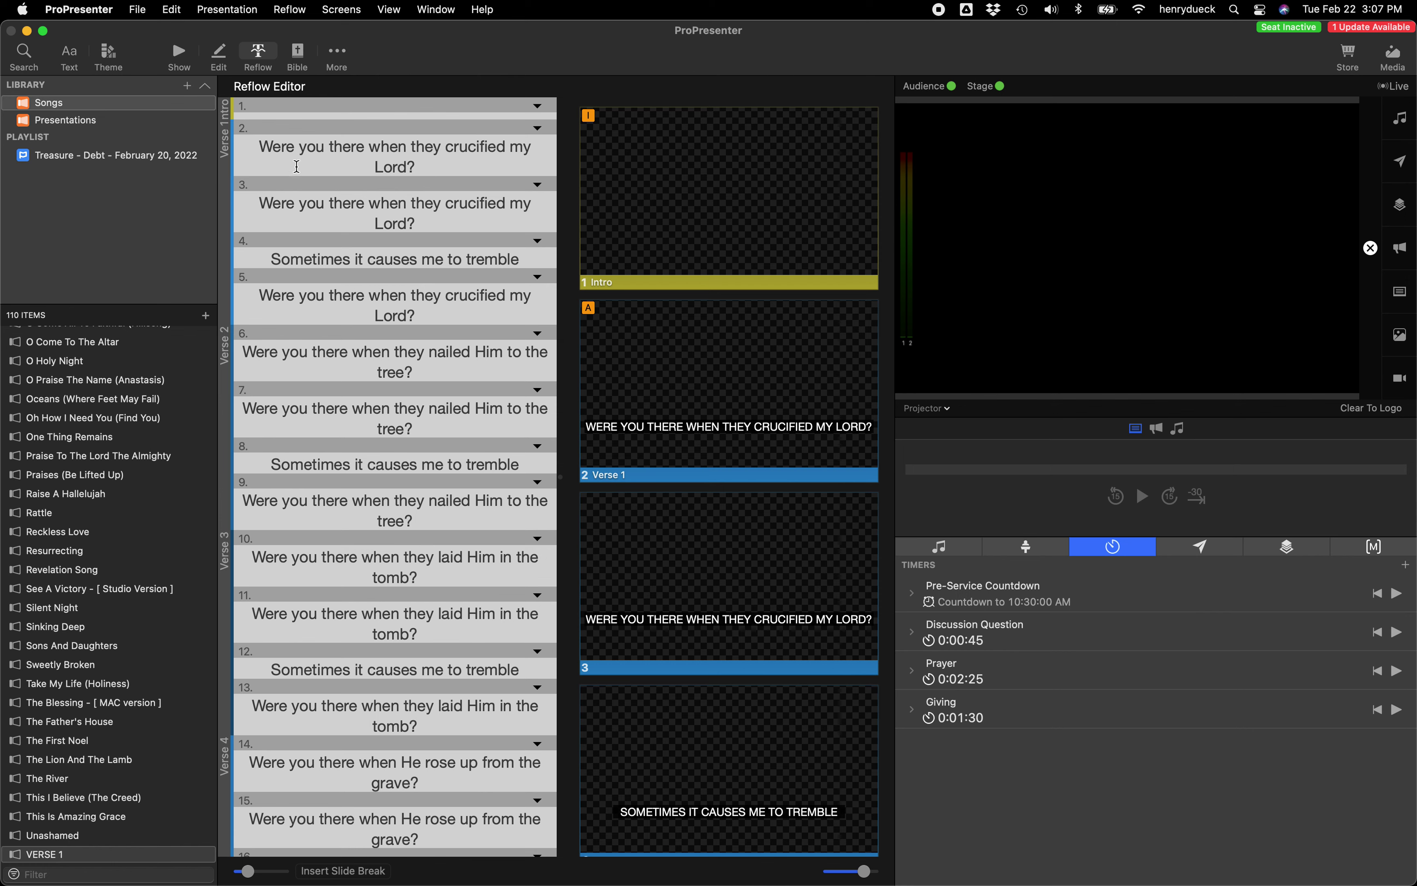
scroll(403, 308, down, 10)
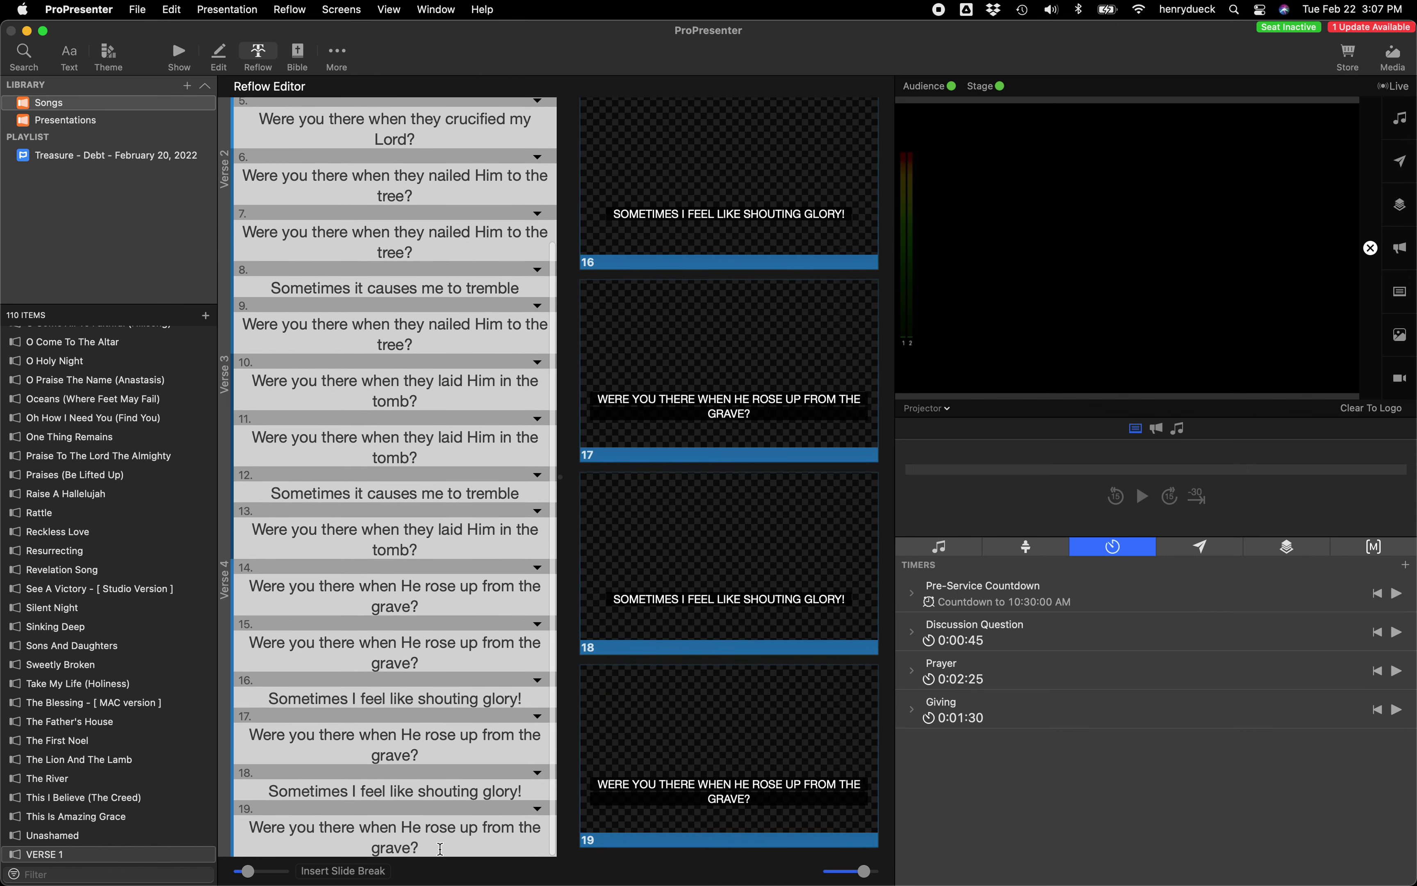
Add an empty slide 20 at the end of the song, grouped as Ending
click(372, 873)
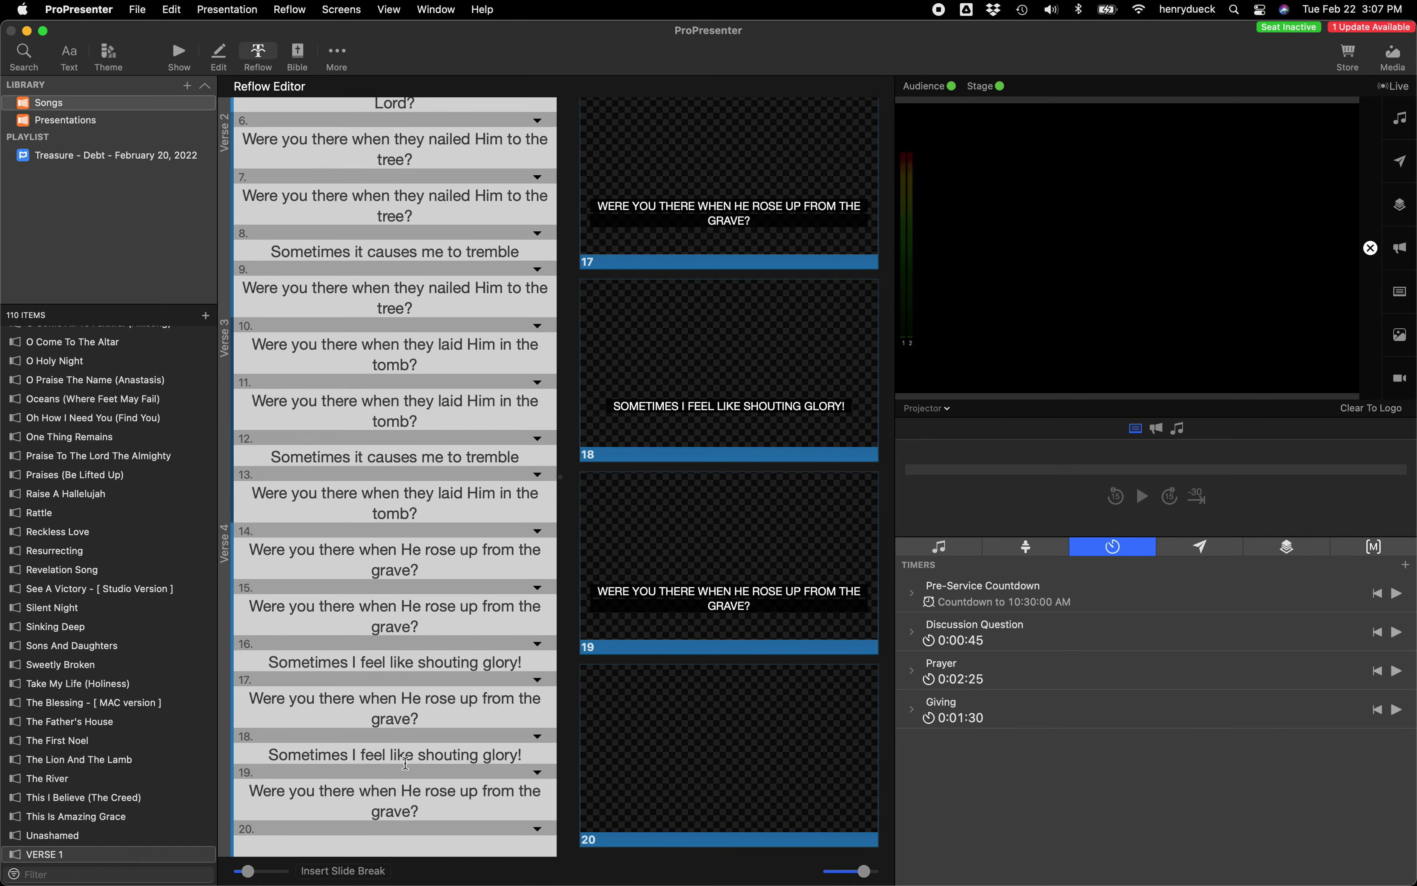
click(537, 829)
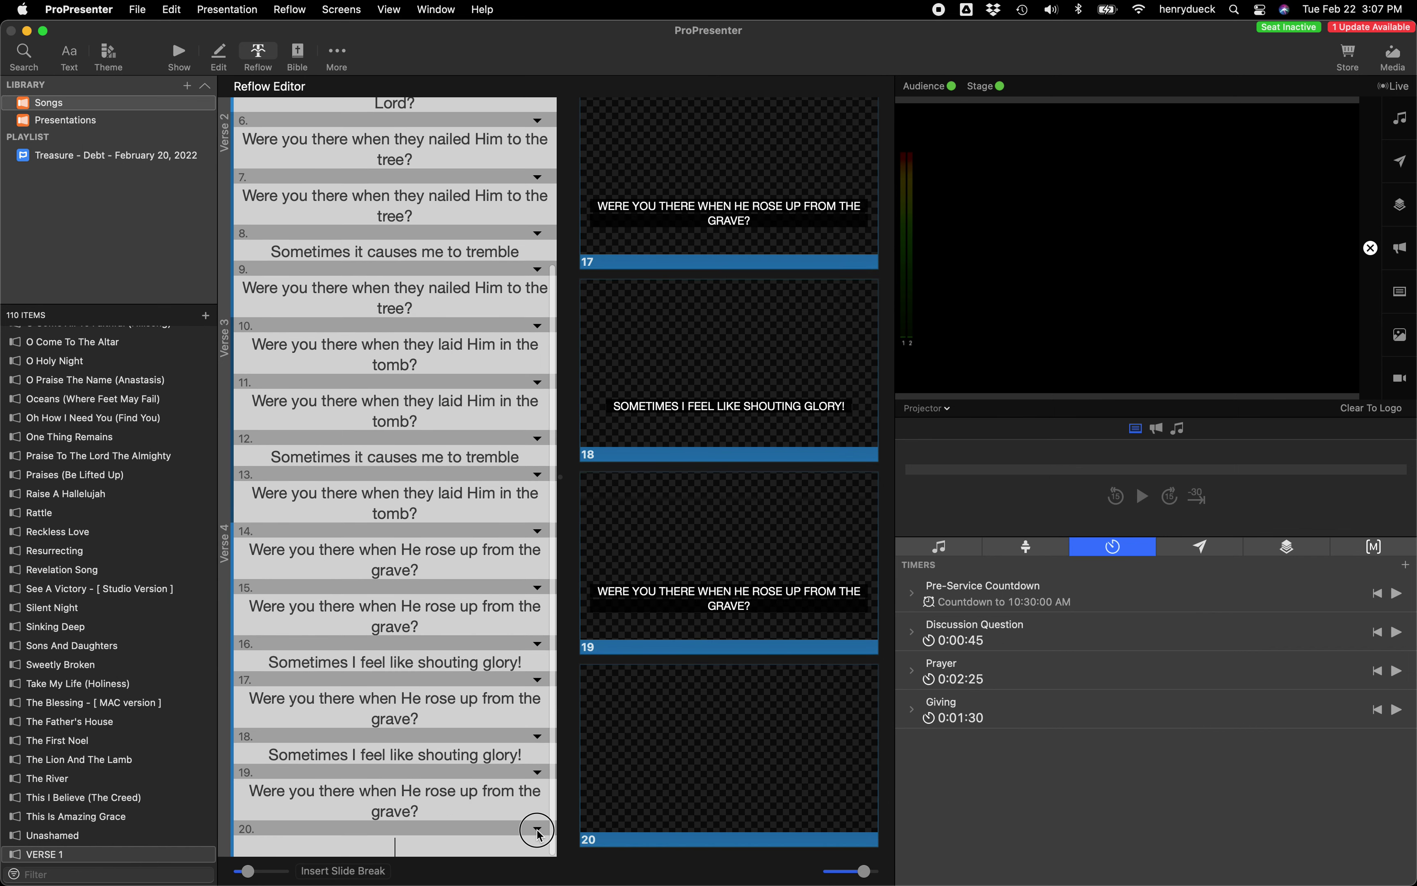
mouse_move(610, 732)
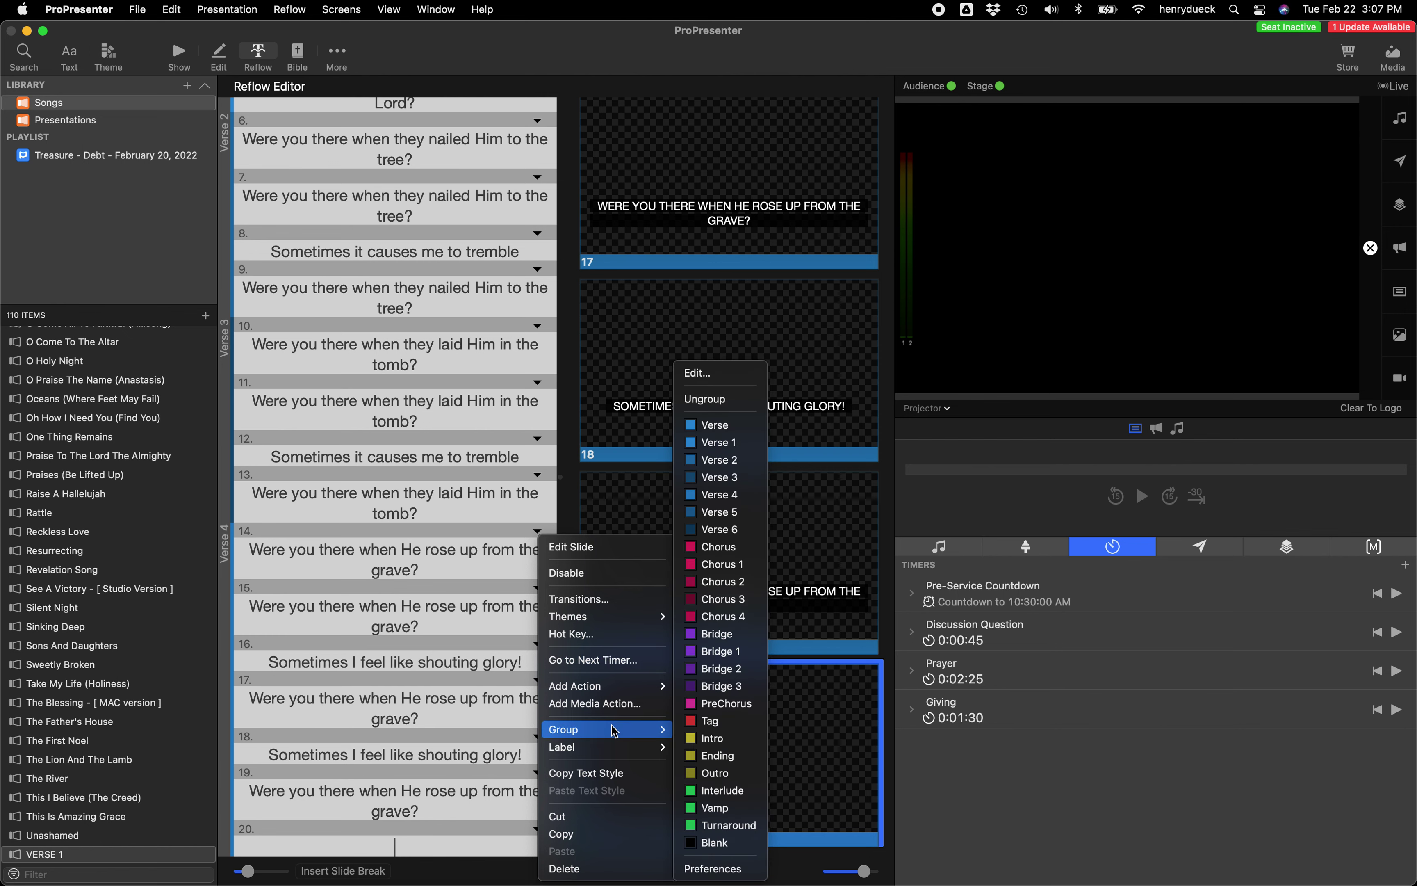
click(725, 757)
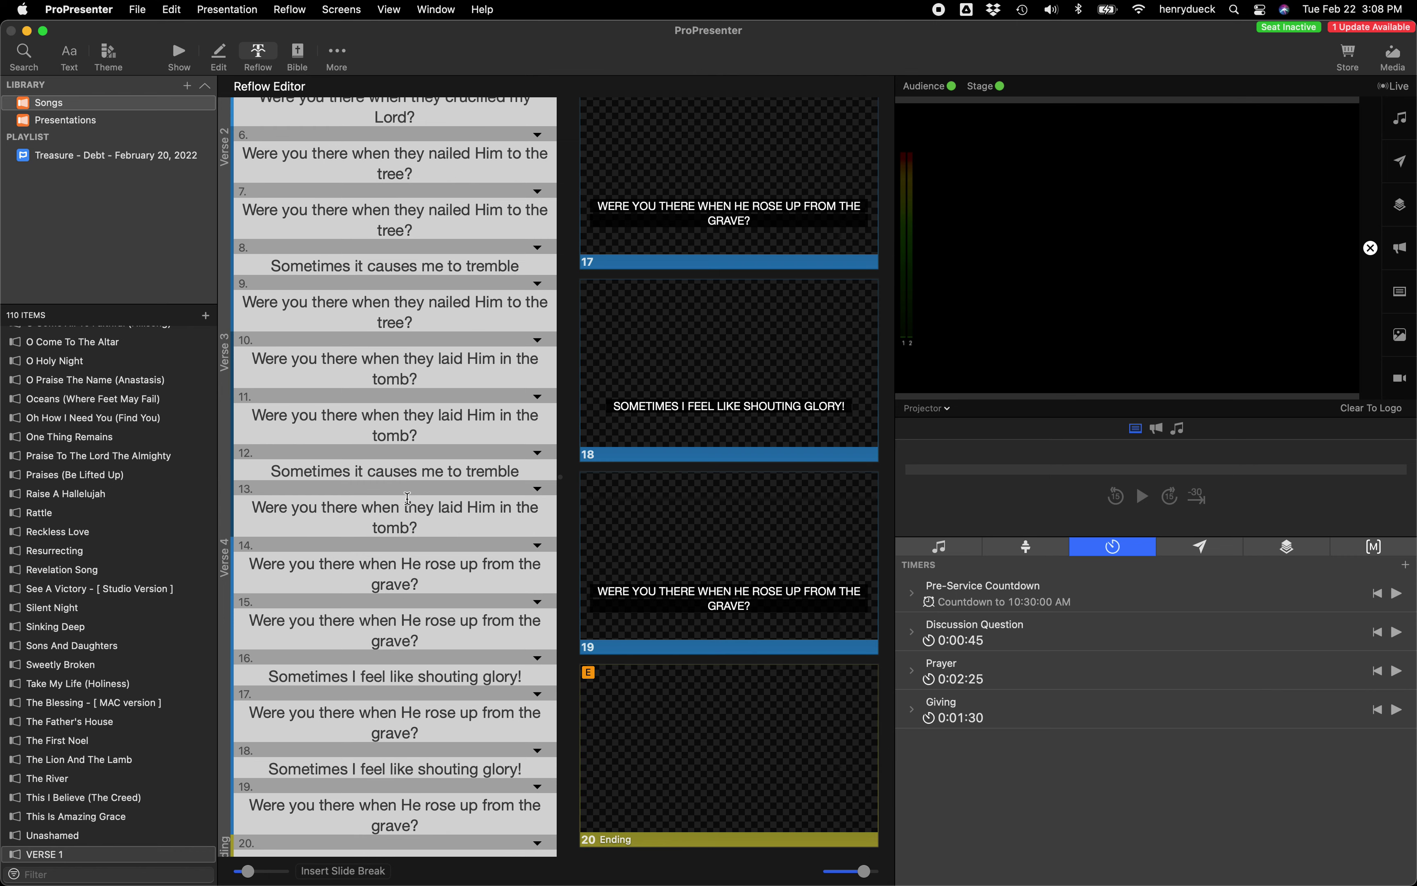
scroll(408, 497, down, 2)
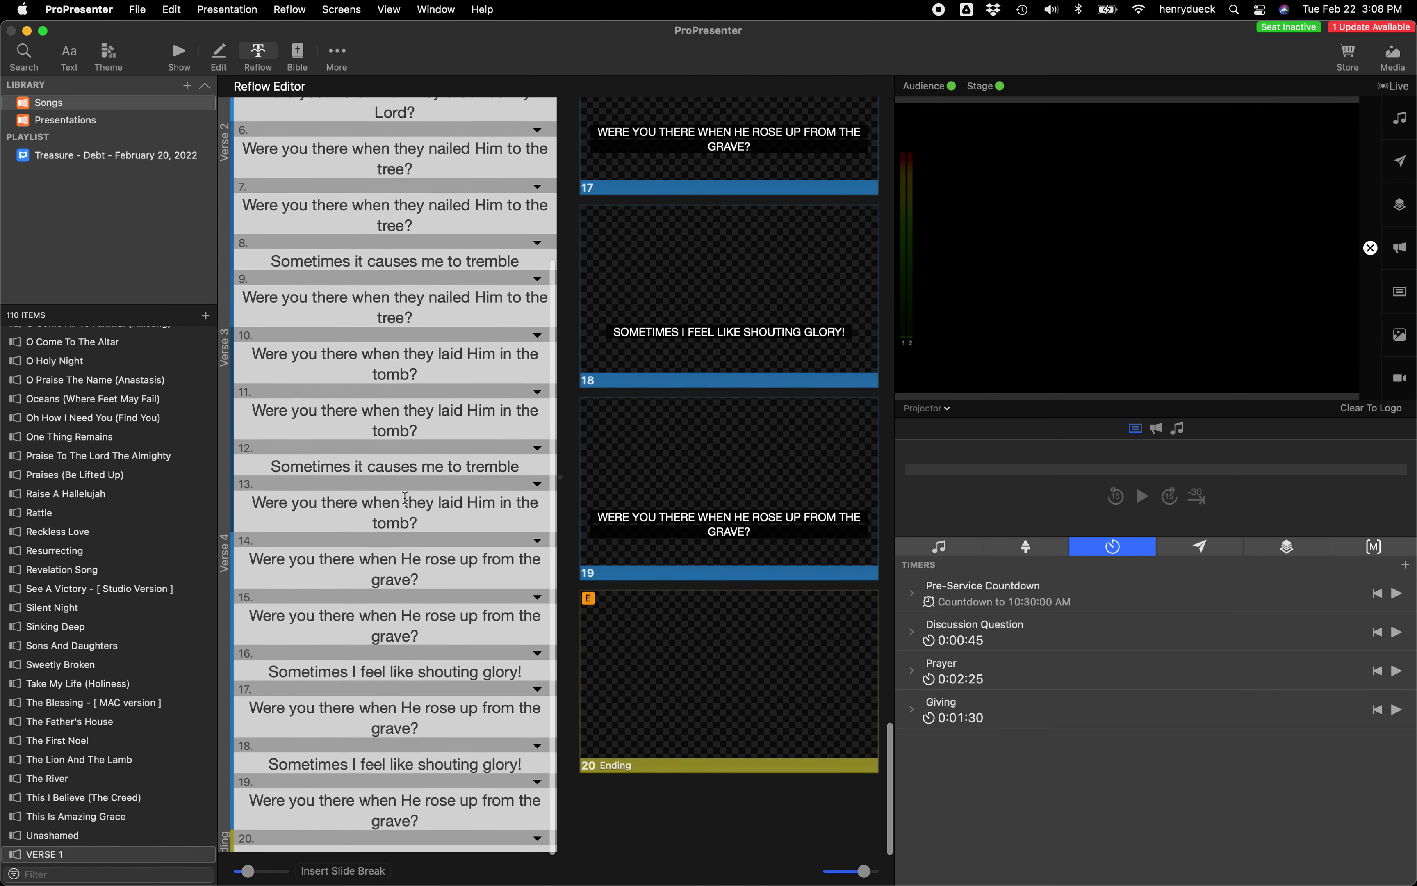
scroll(393, 487, up, 2)
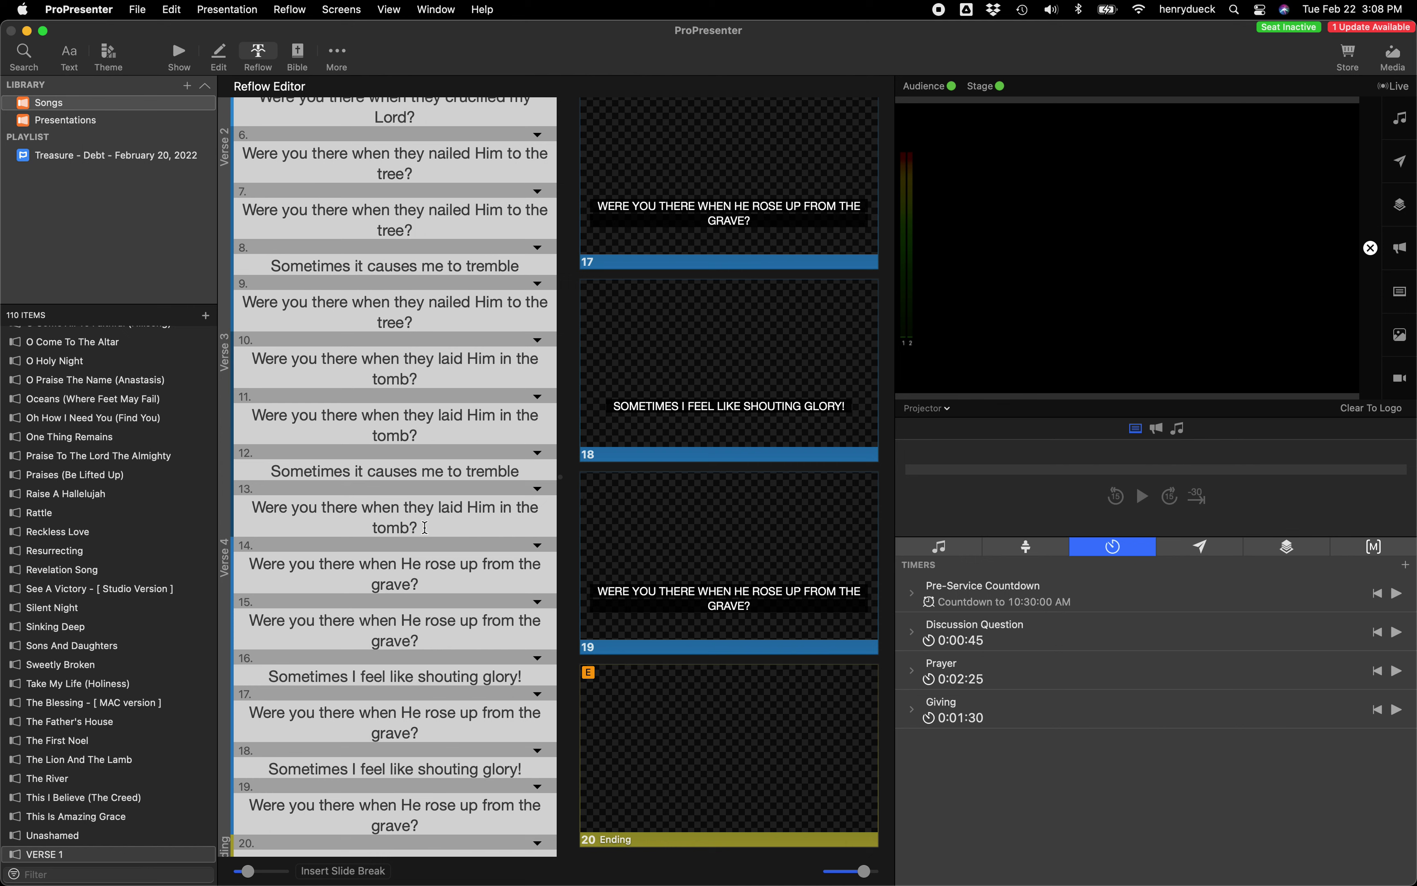
Insert an empty slide 14 after slide 13 and group it as Interlude
click(373, 874)
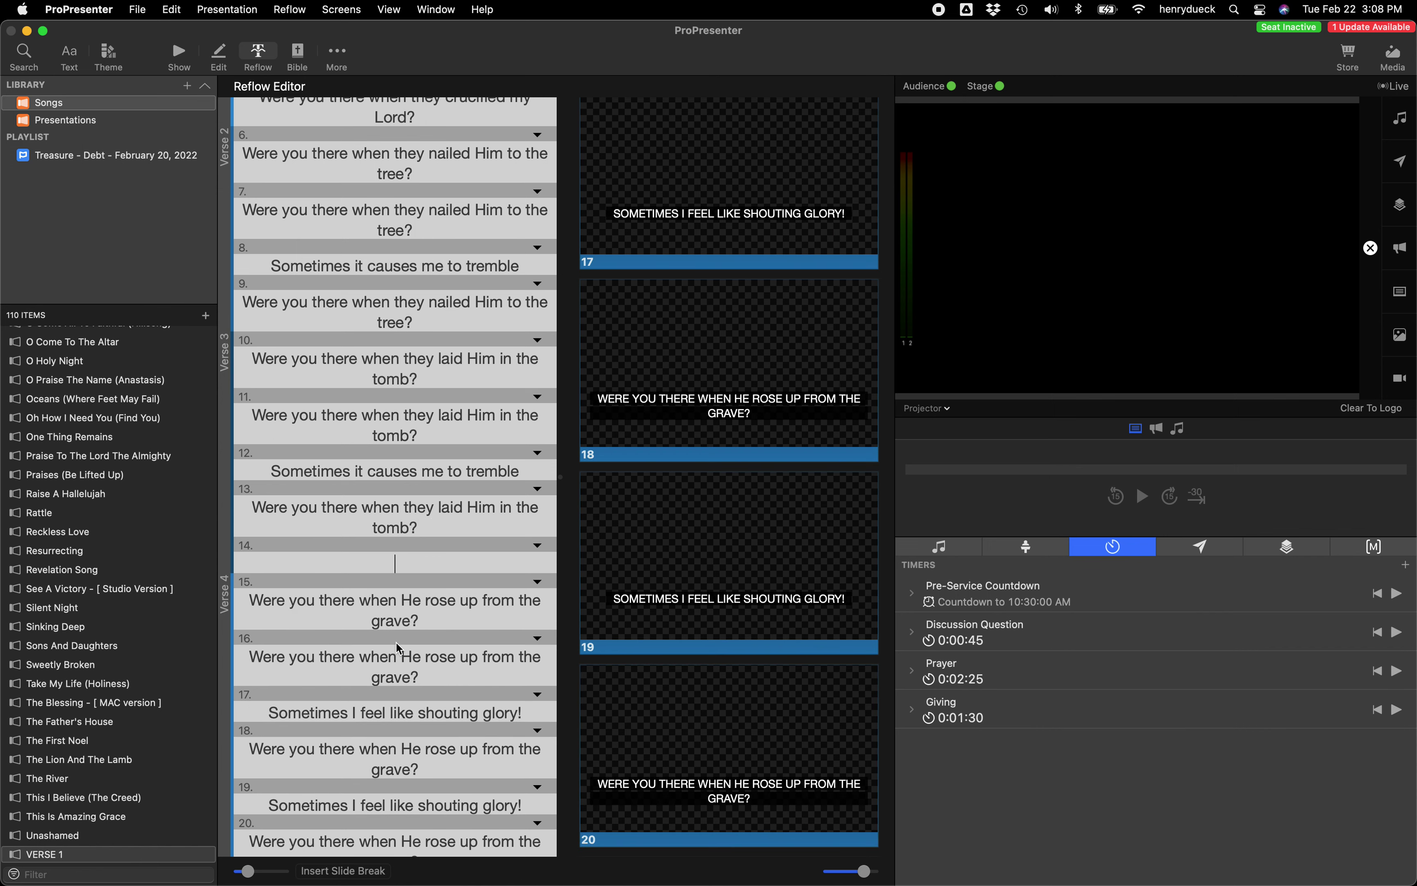
click(537, 546)
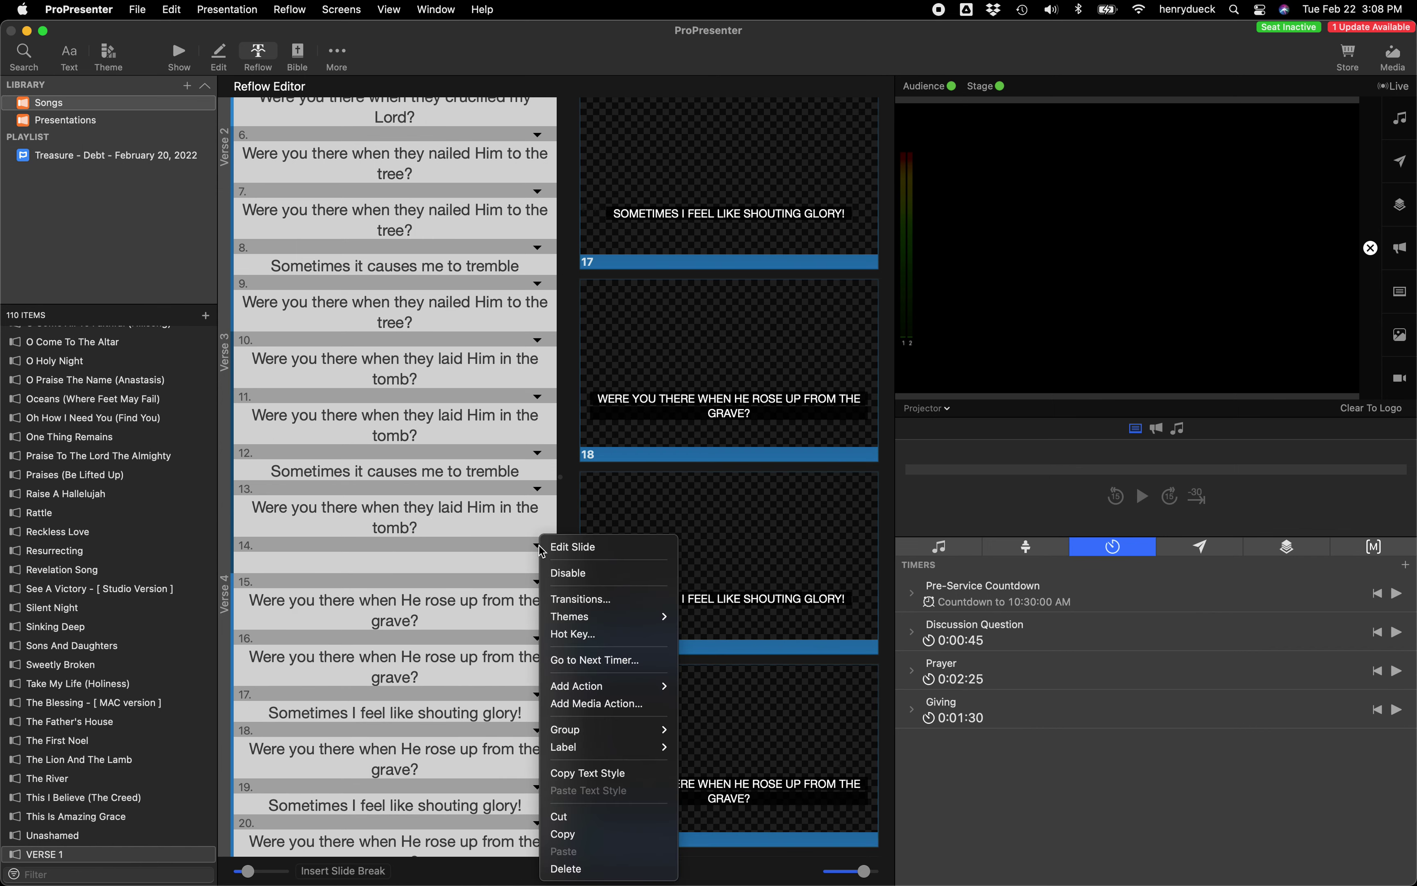
mouse_move(618, 731)
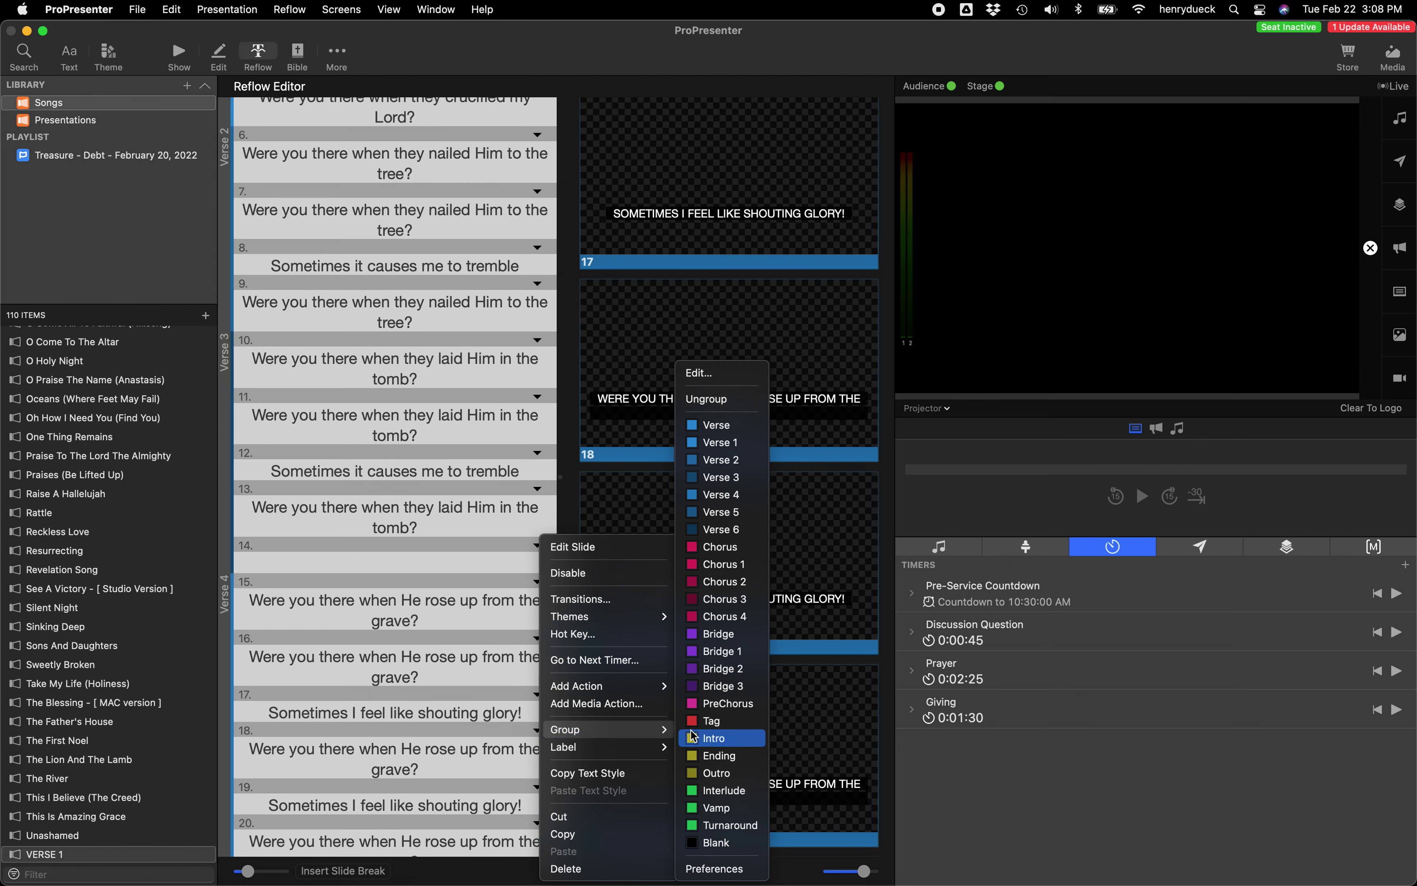
click(723, 791)
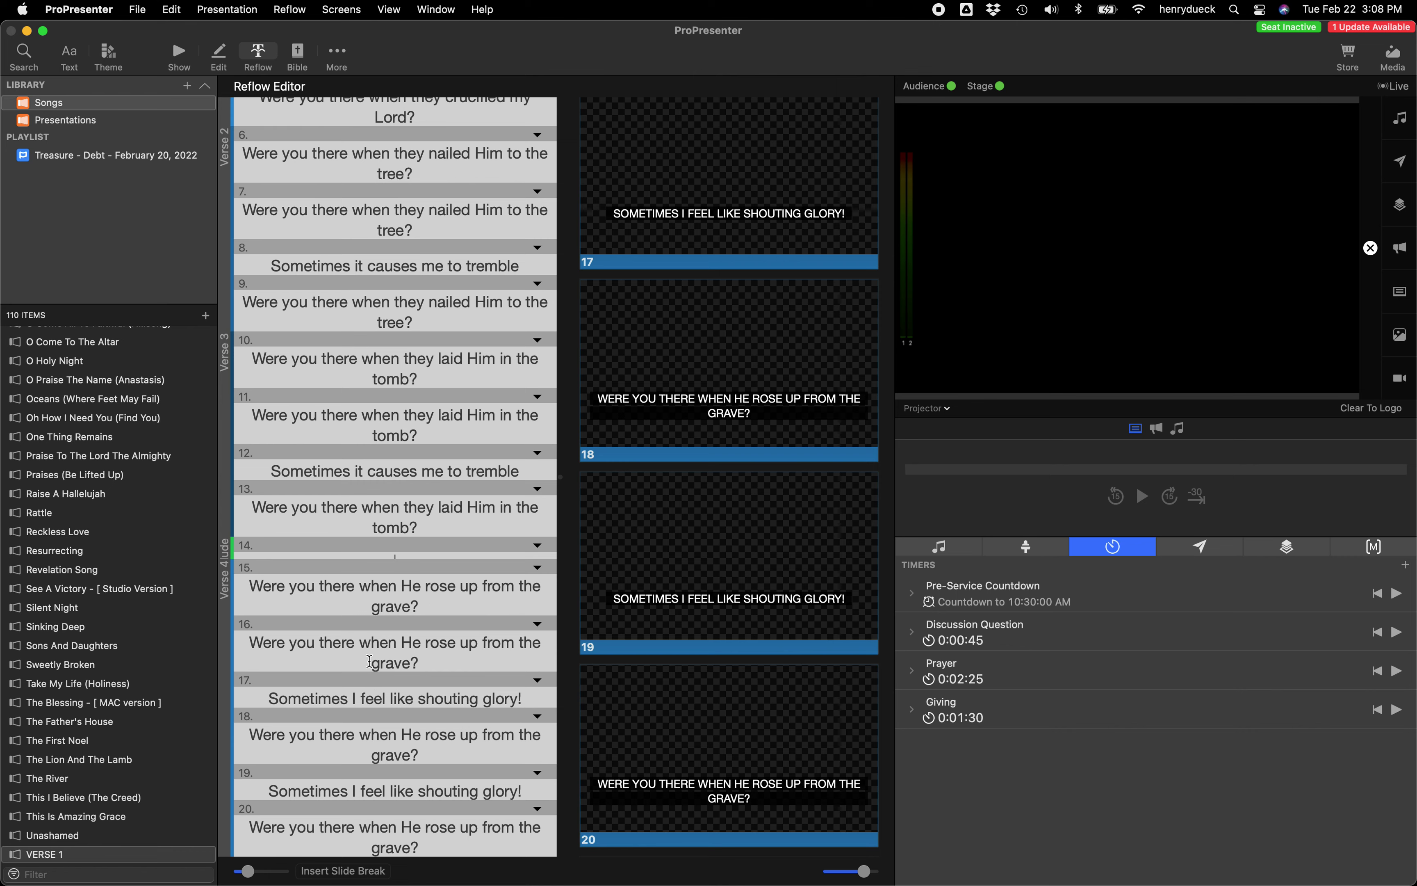
scroll(370, 662, up, 5)
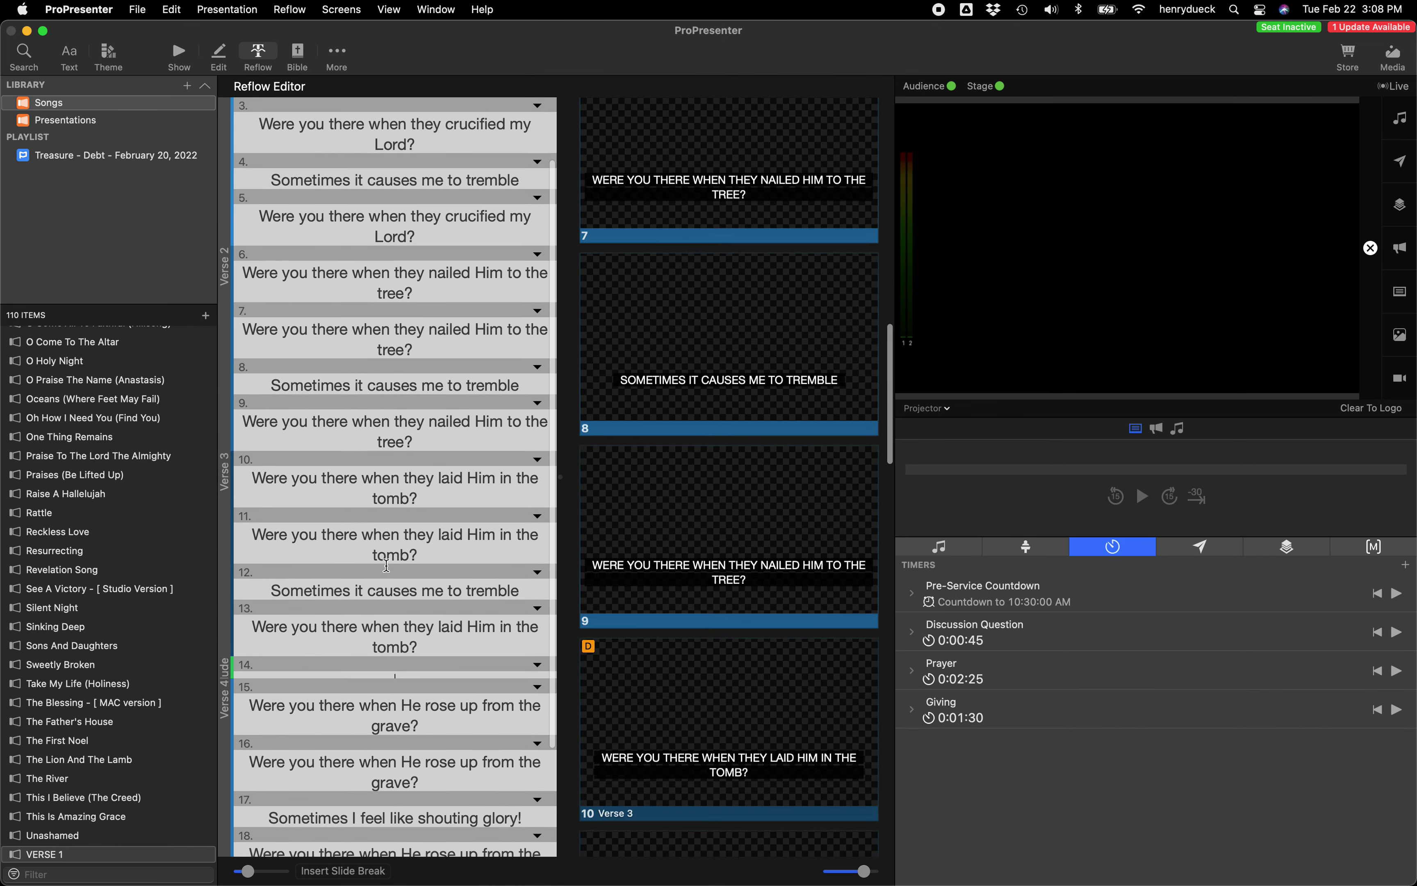
scroll(387, 566, up, 3)
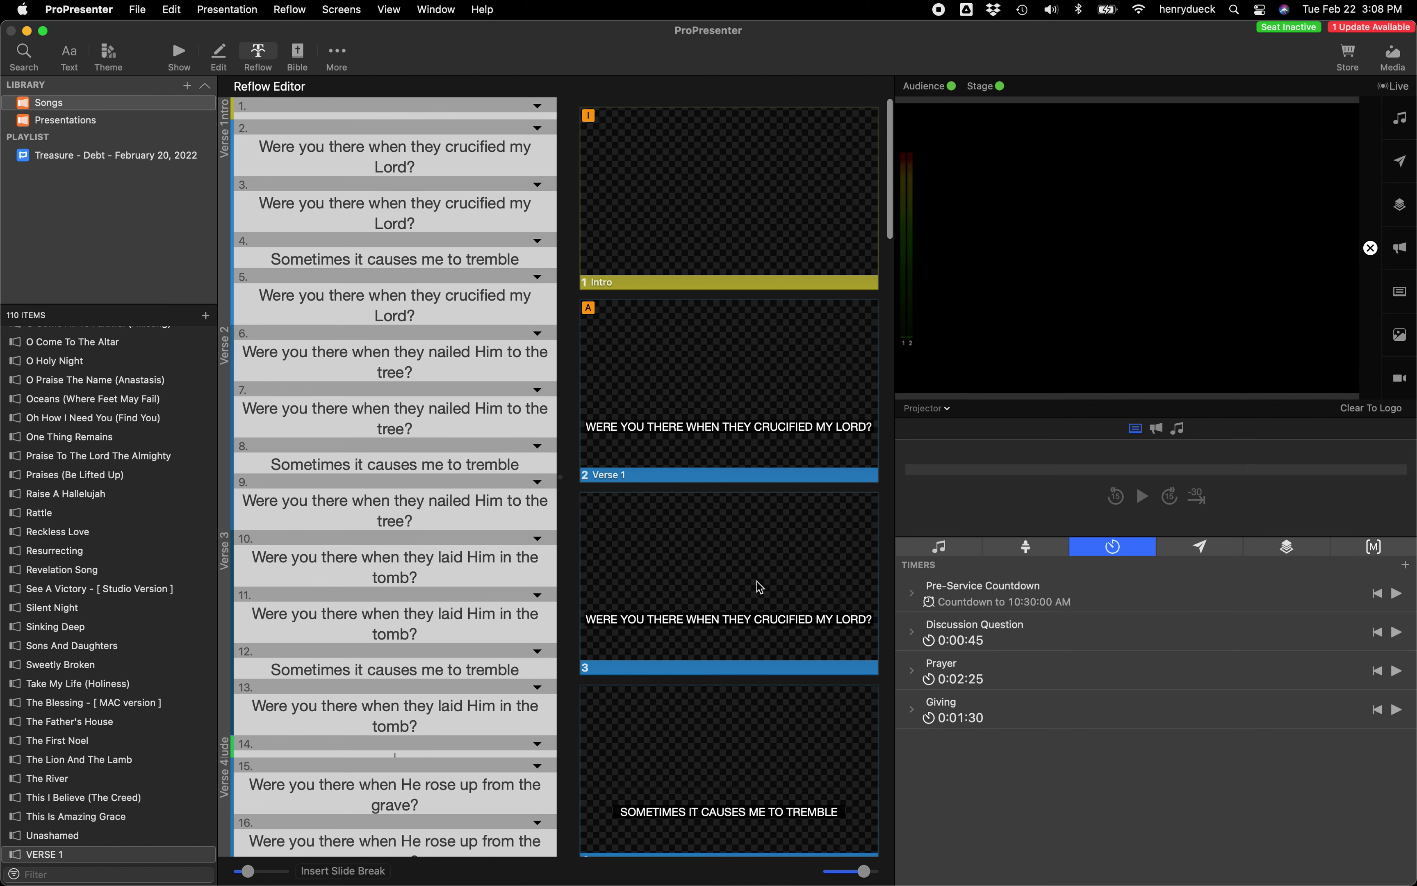
scroll(754, 577, down, 5)
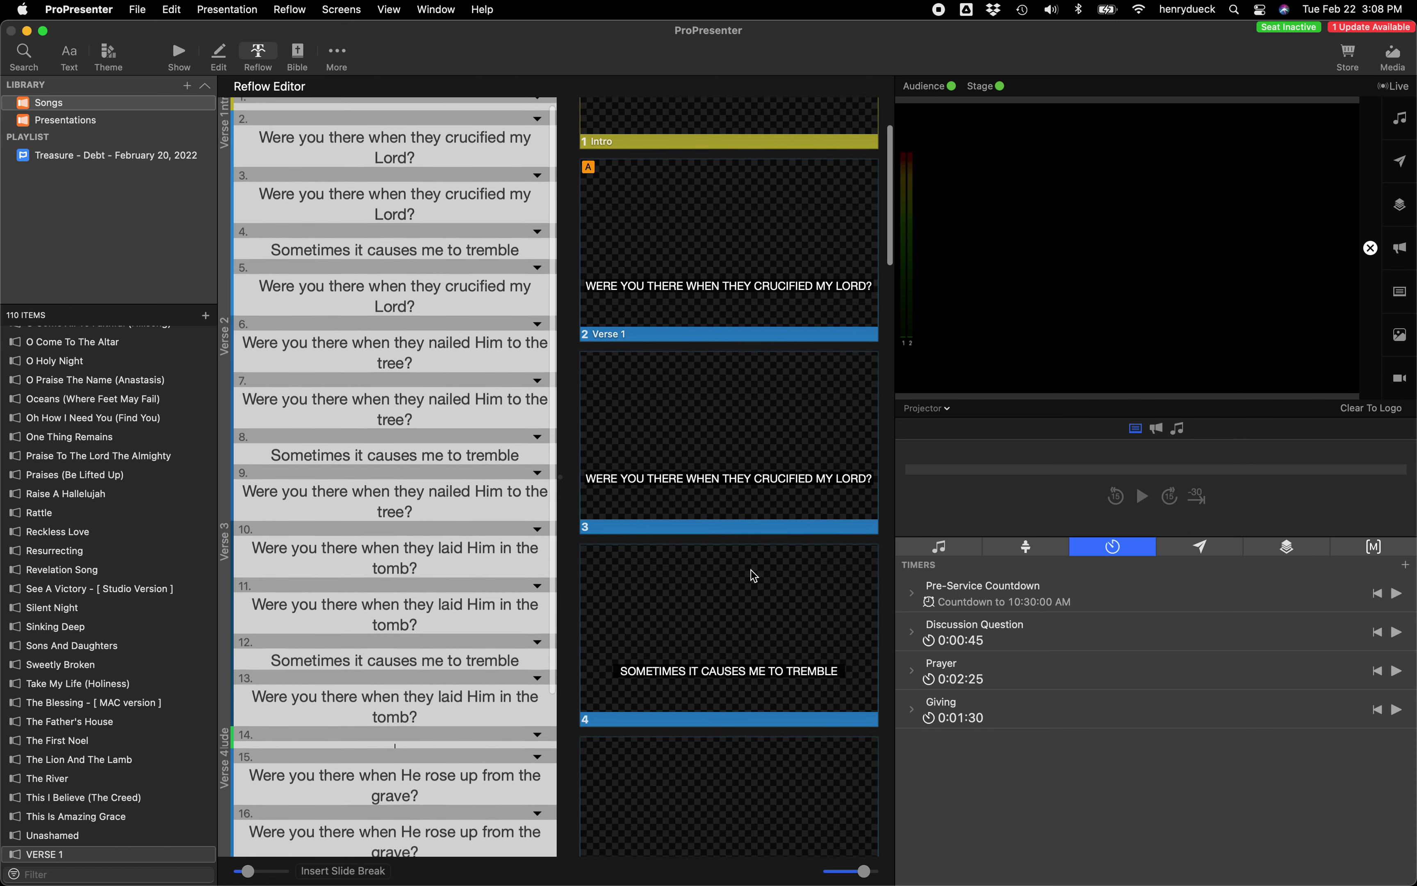
scroll(751, 570, down, 12)
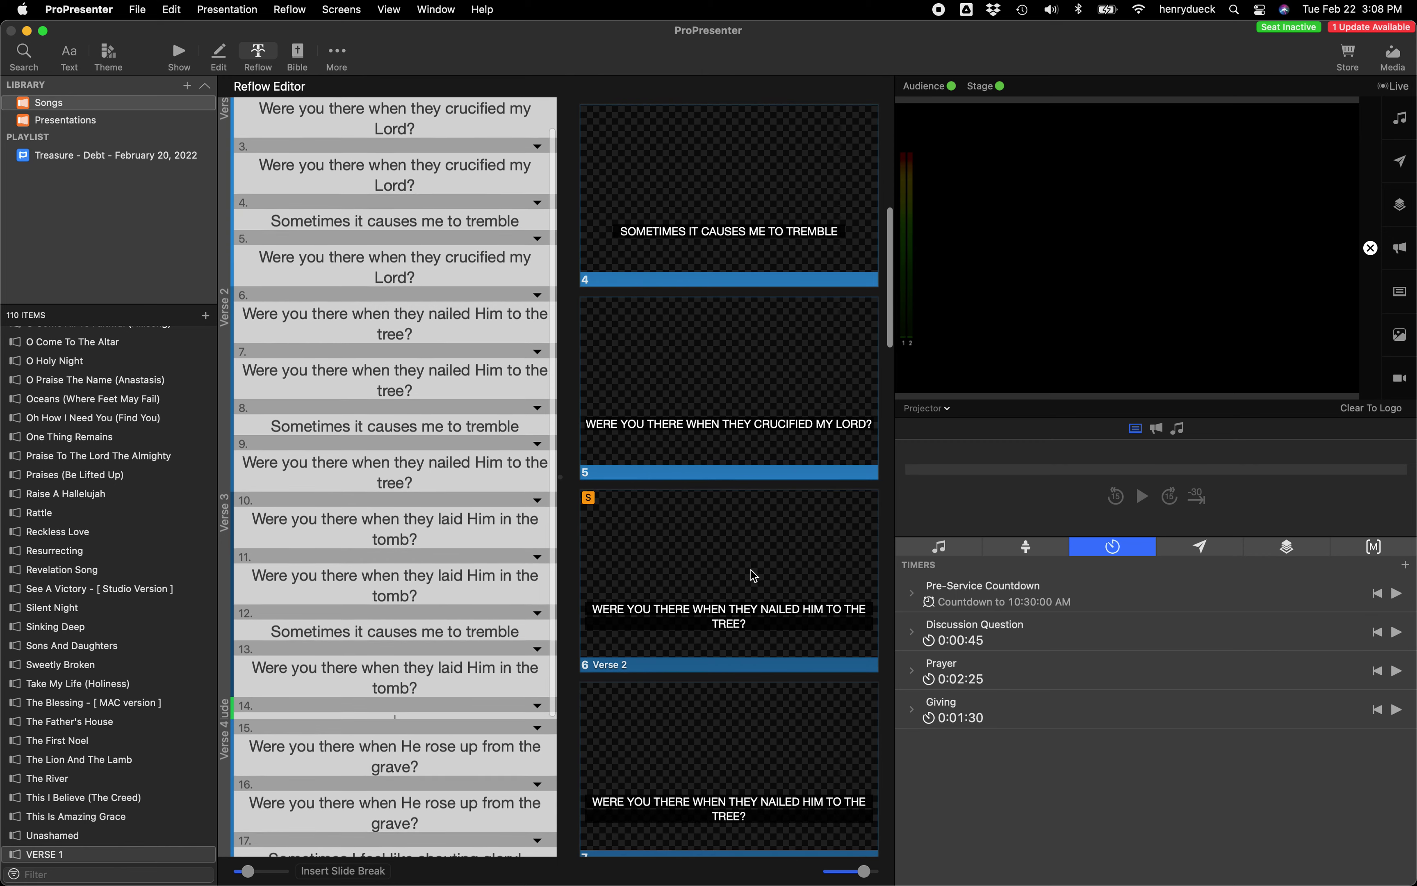
scroll(751, 570, down, 6)
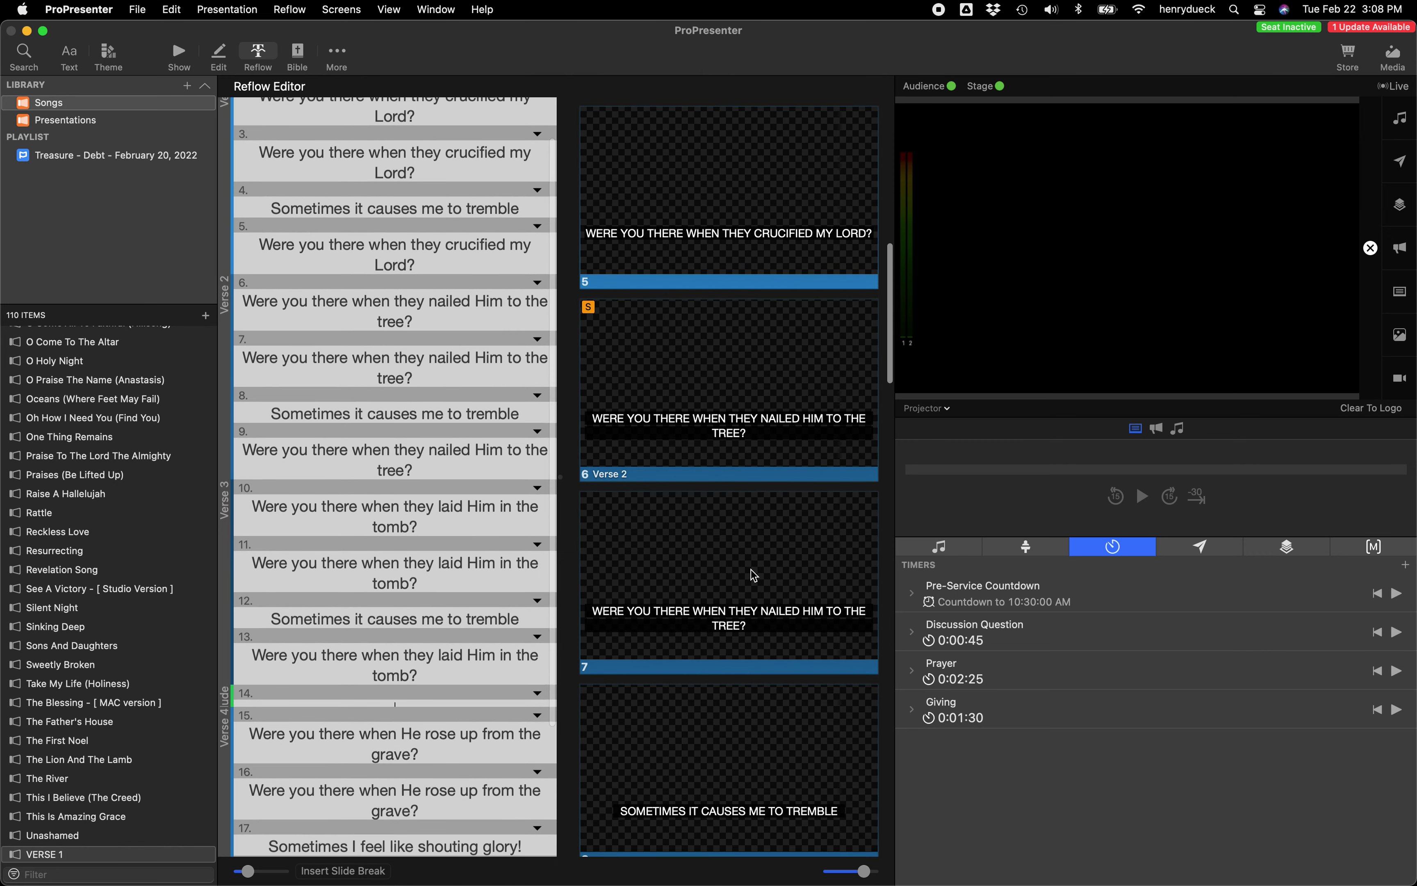
scroll(753, 575, down, 2)
click(722, 395)
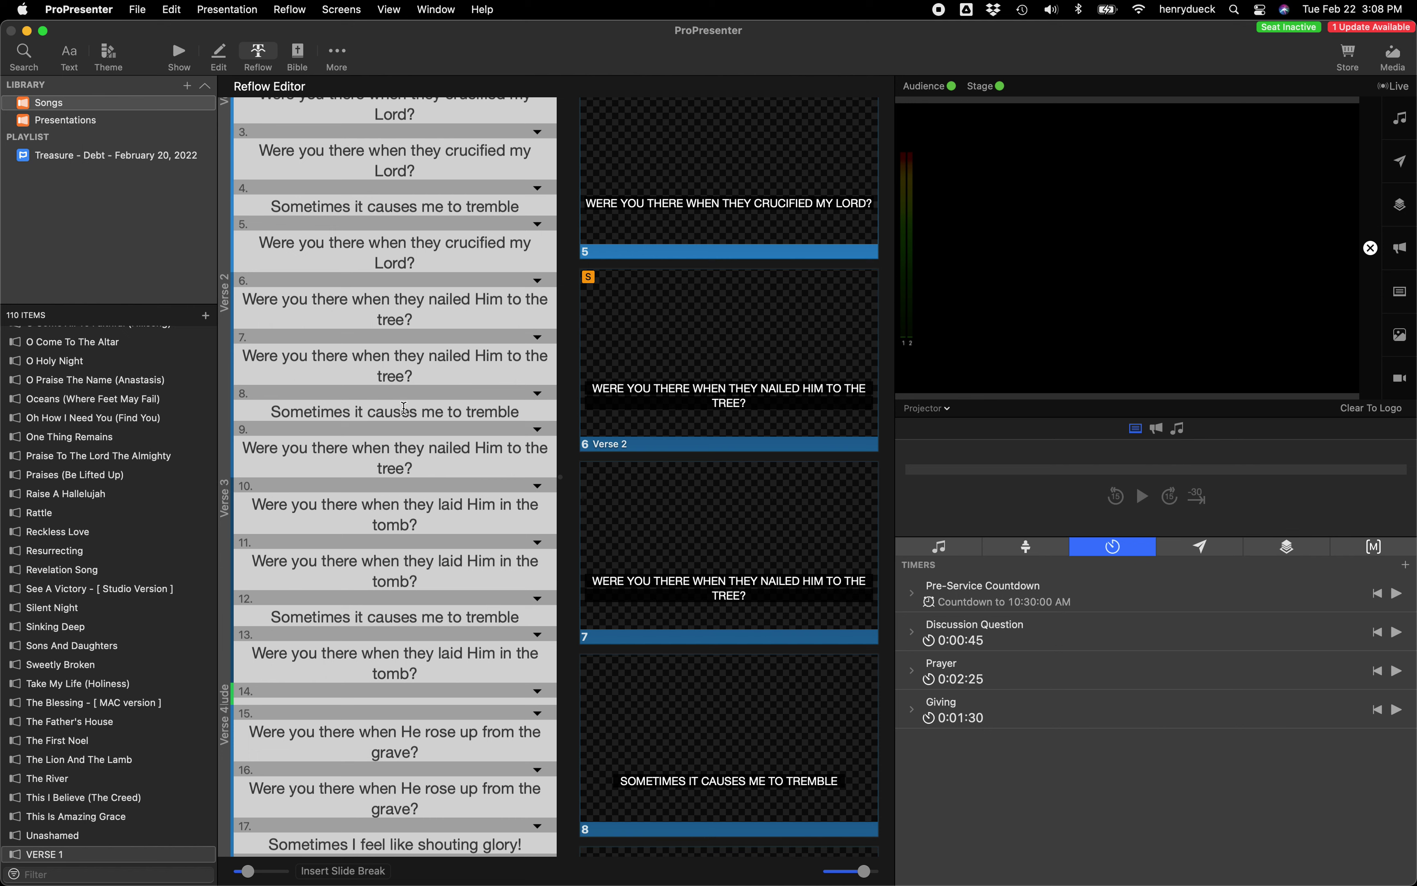
click(438, 356)
click(477, 356)
key(Return)
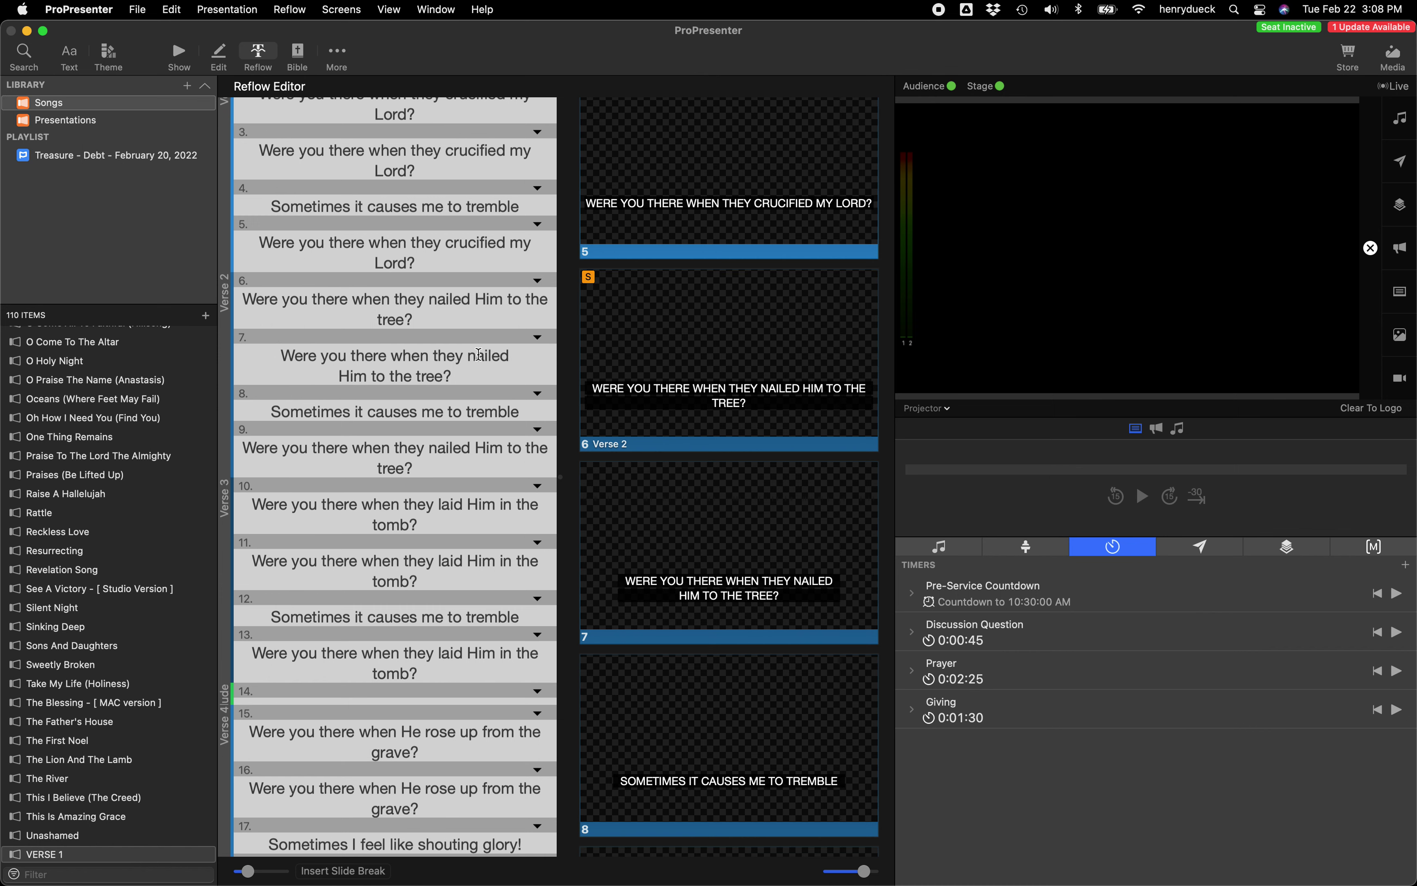
scroll(722, 545, down, 2)
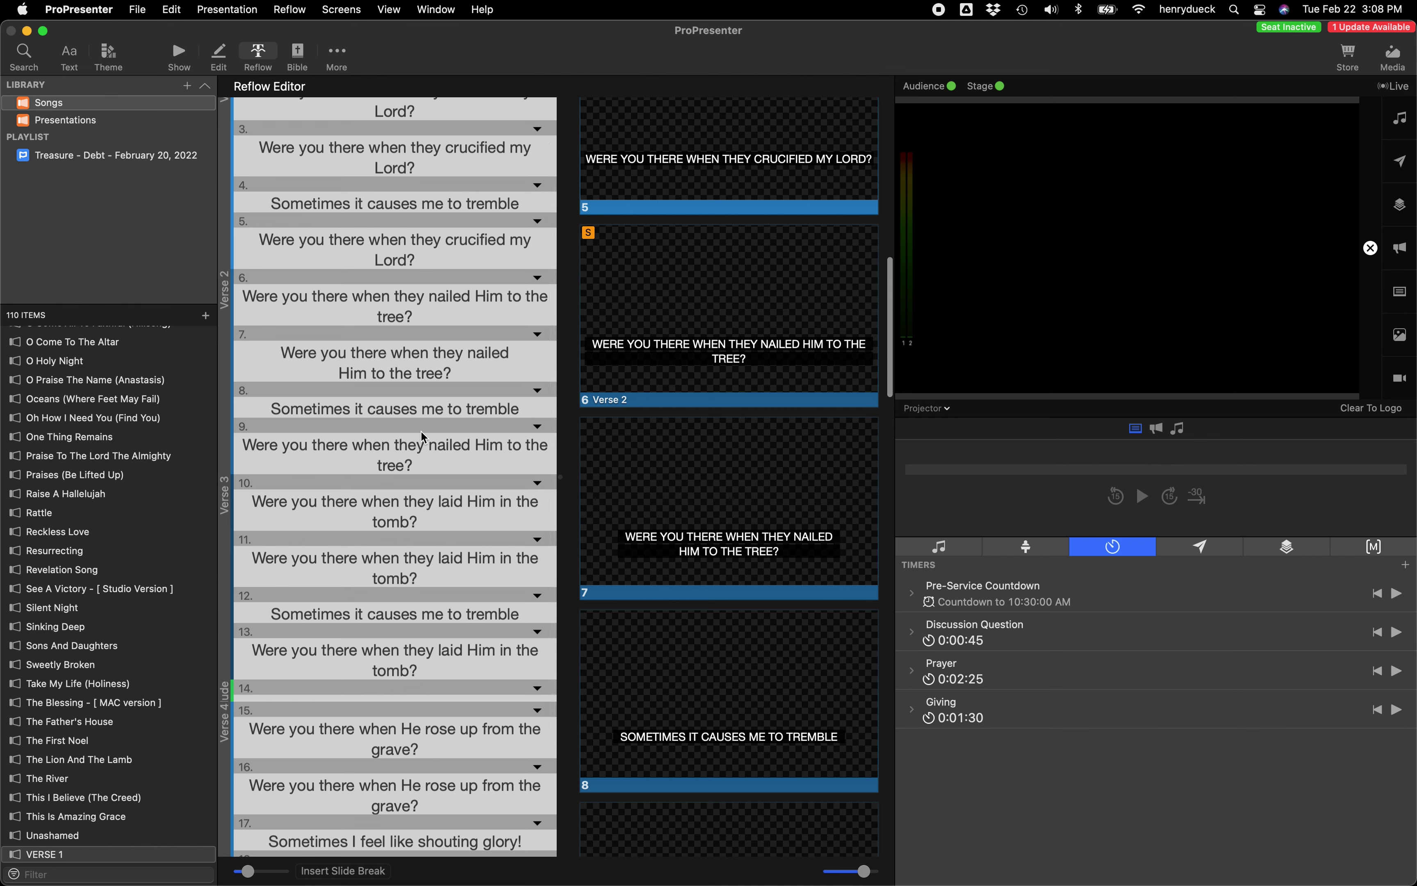
key(BackSpace)
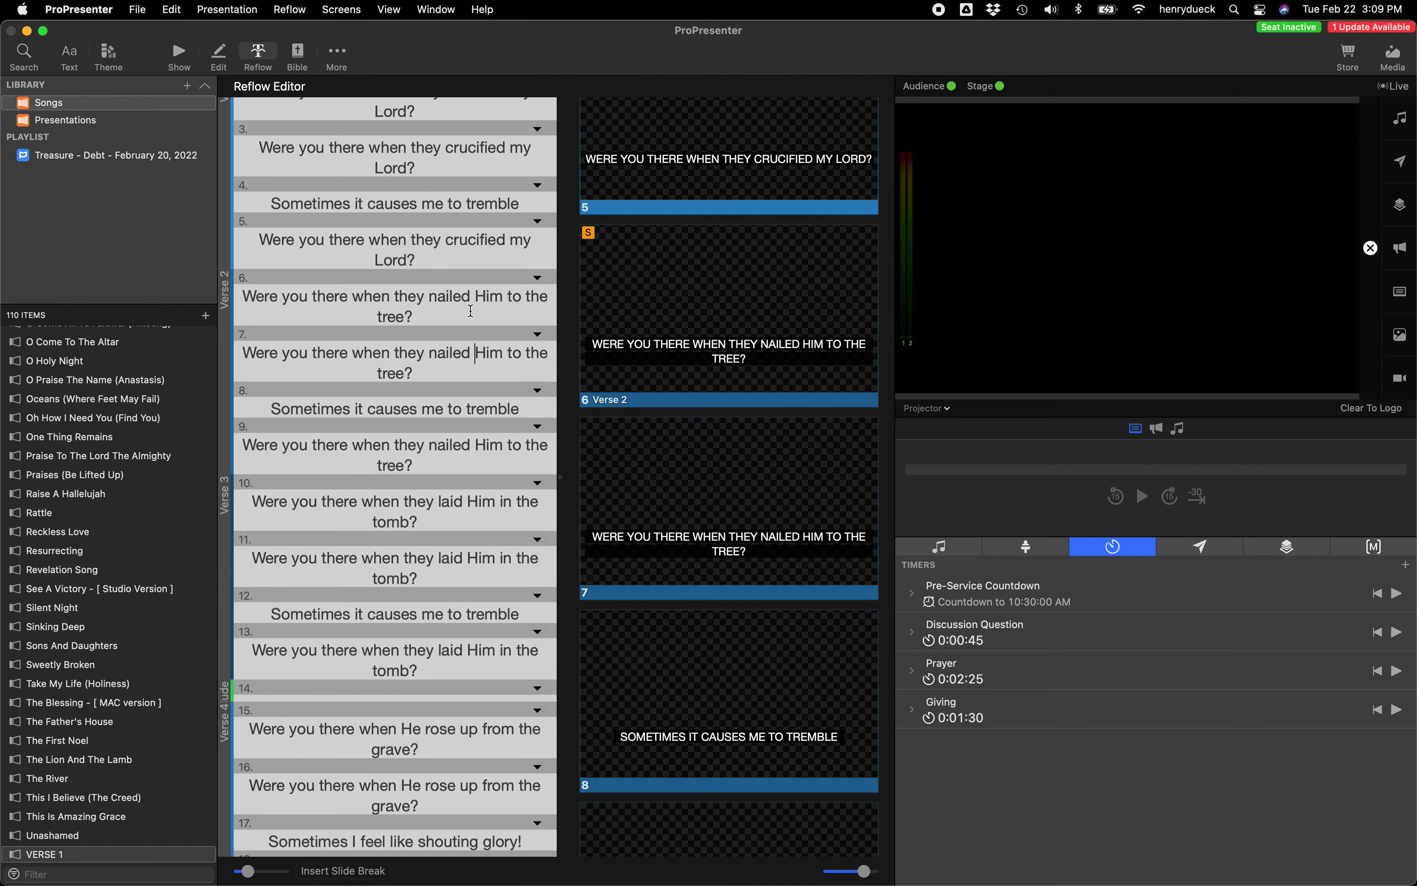
scroll(603, 310, up, 10)
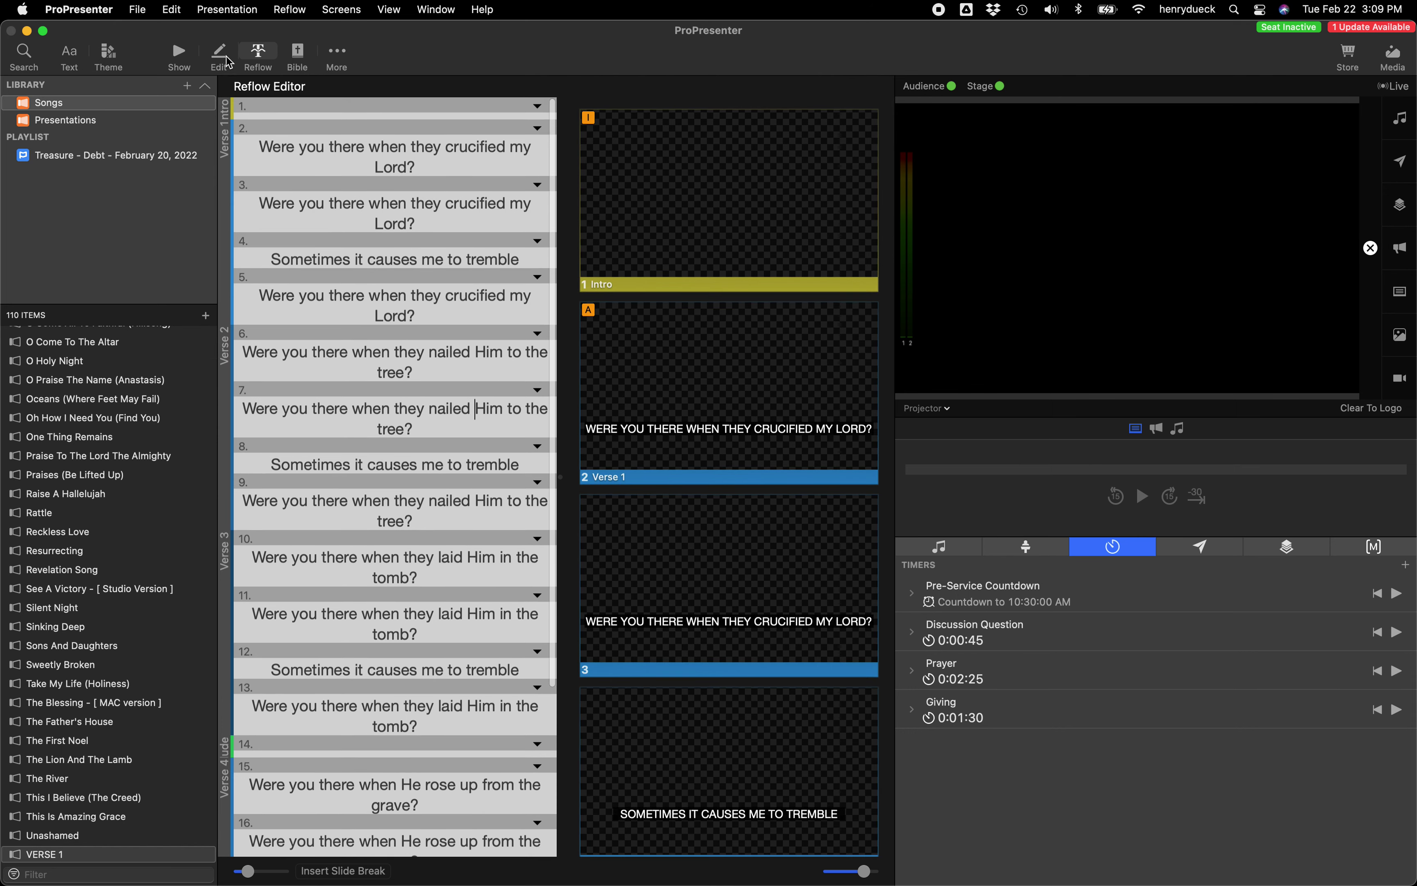
In the slide editor, select the Intro slide and enter the copyright title Were You There
click(220, 56)
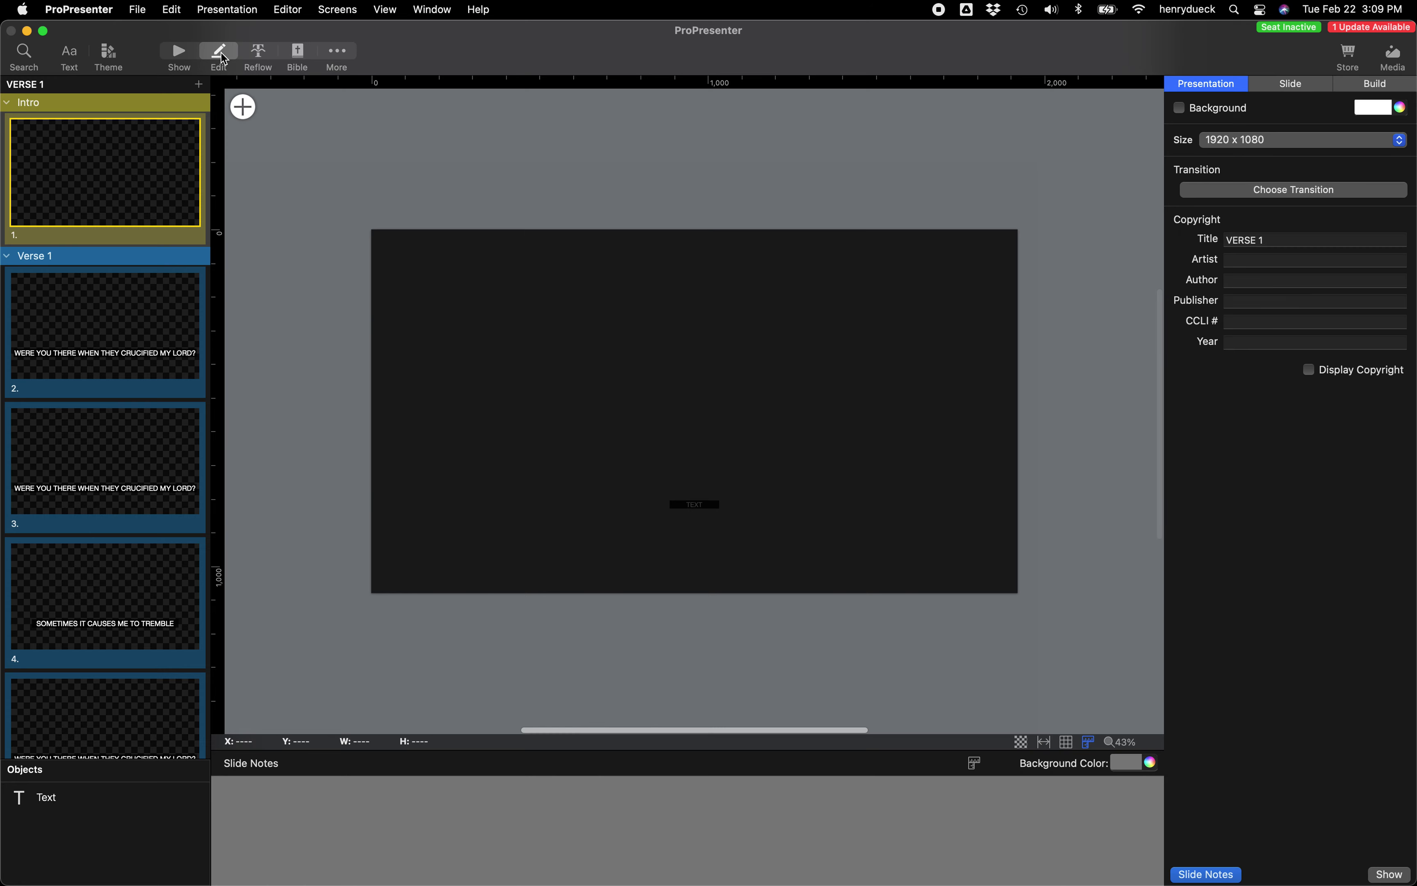
click(105, 189)
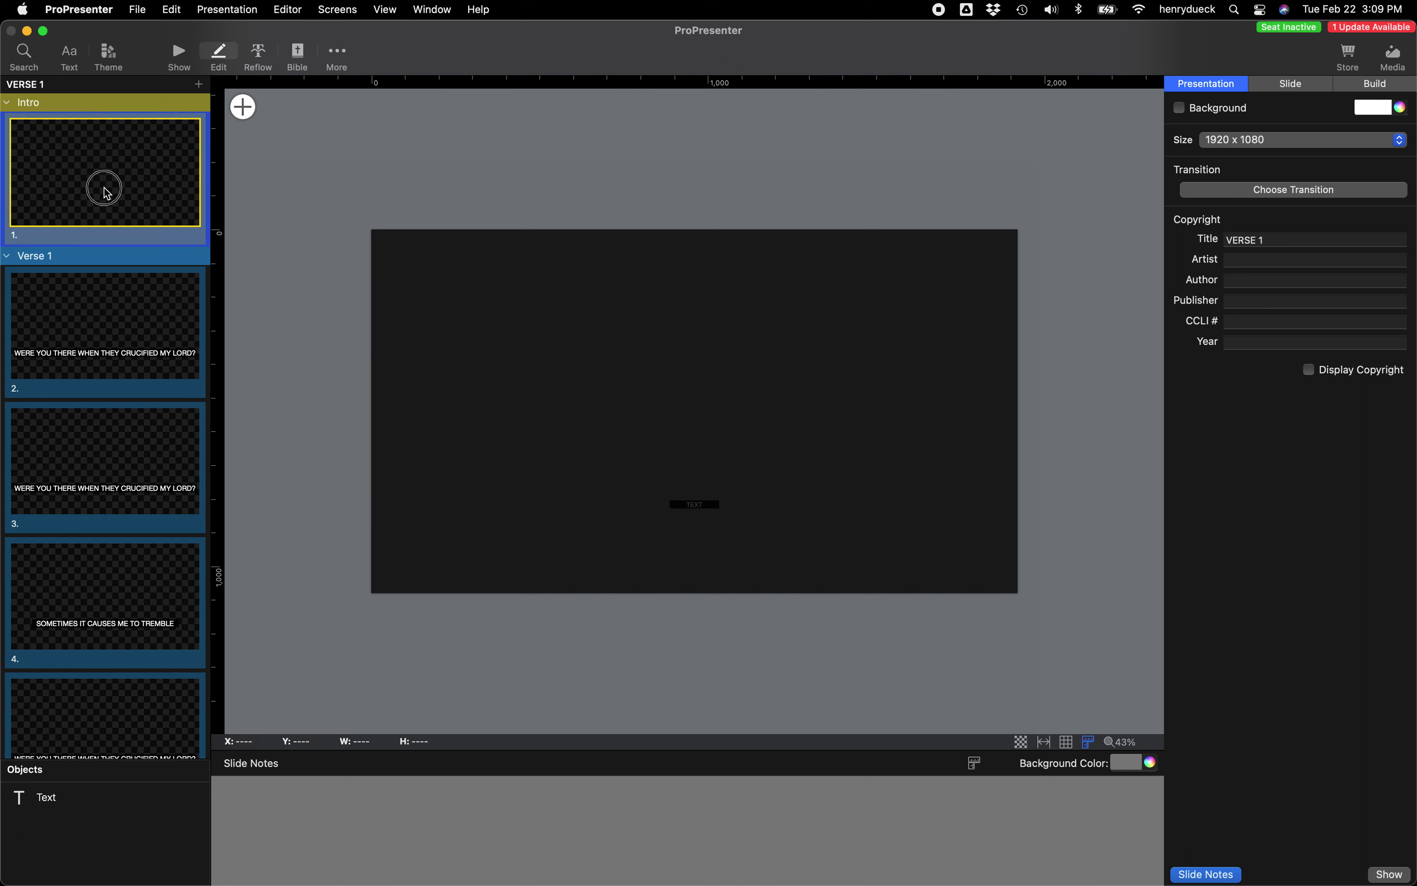
click(1279, 240)
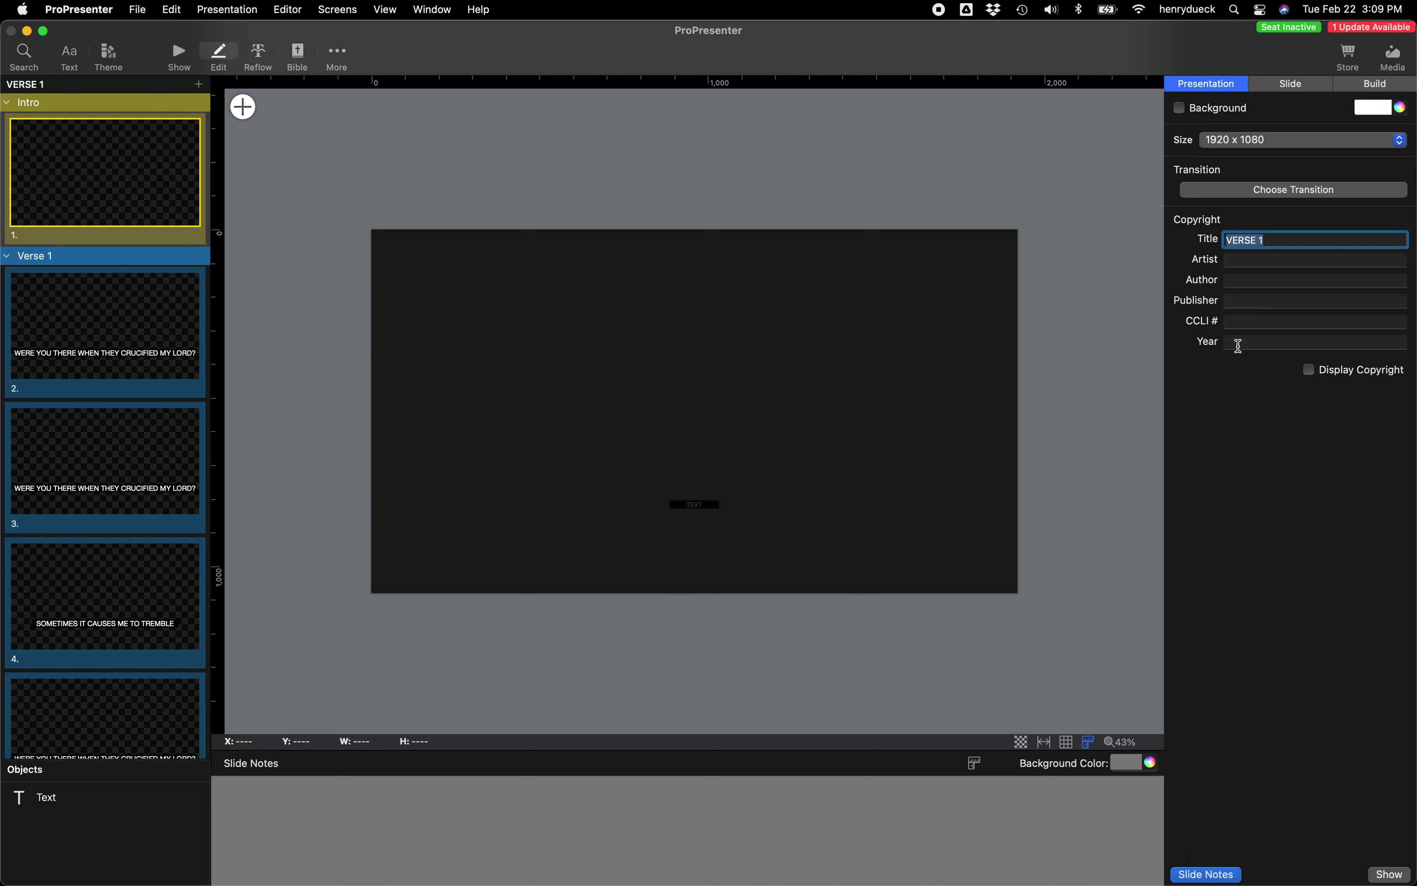
text(Were You There)
click(1248, 265)
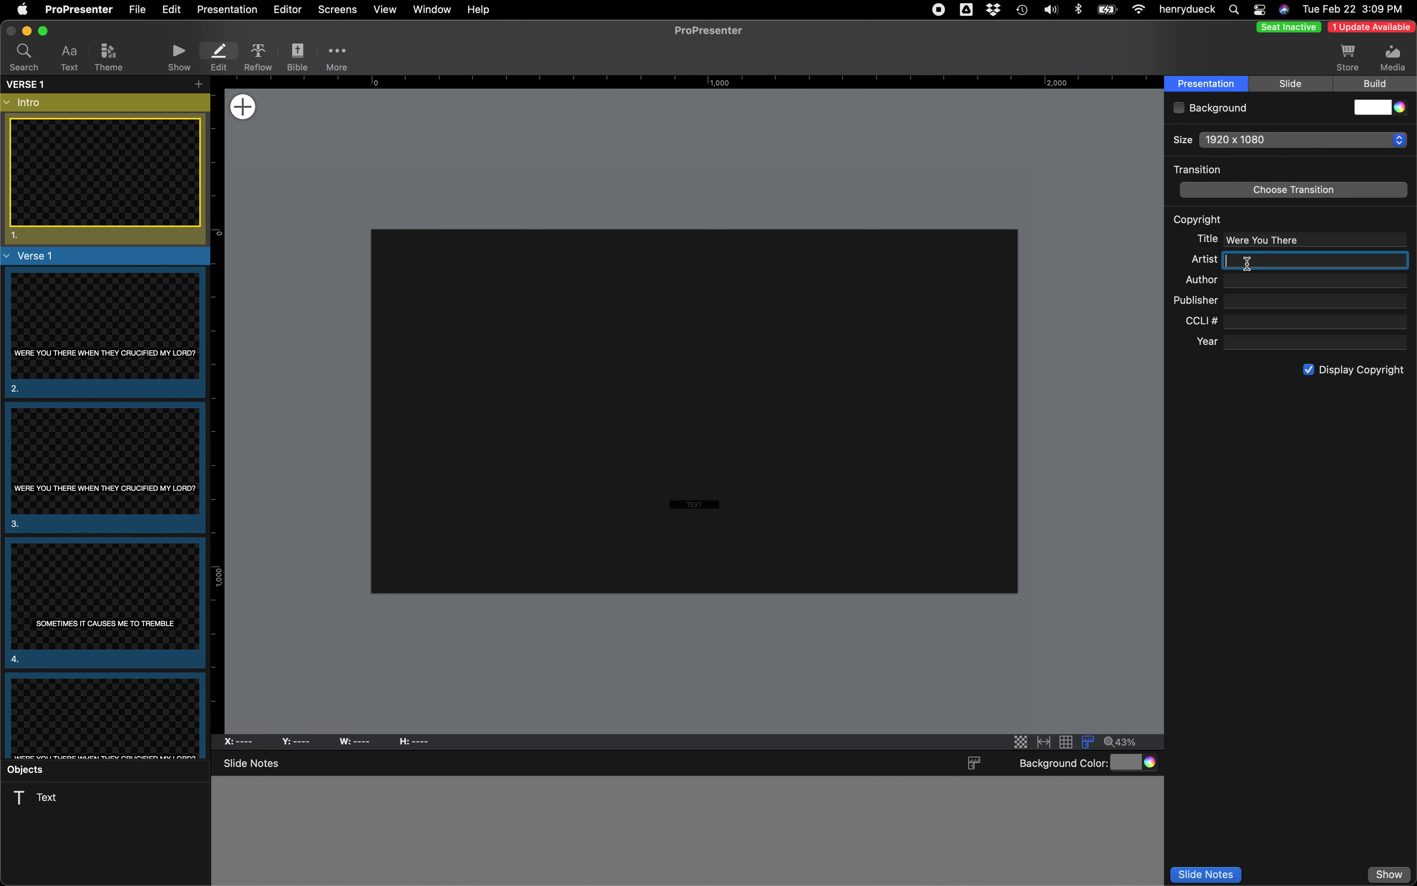
Copy the song's authors from Planning Center into ProPresenter's Author field
key(cmd+Tab)
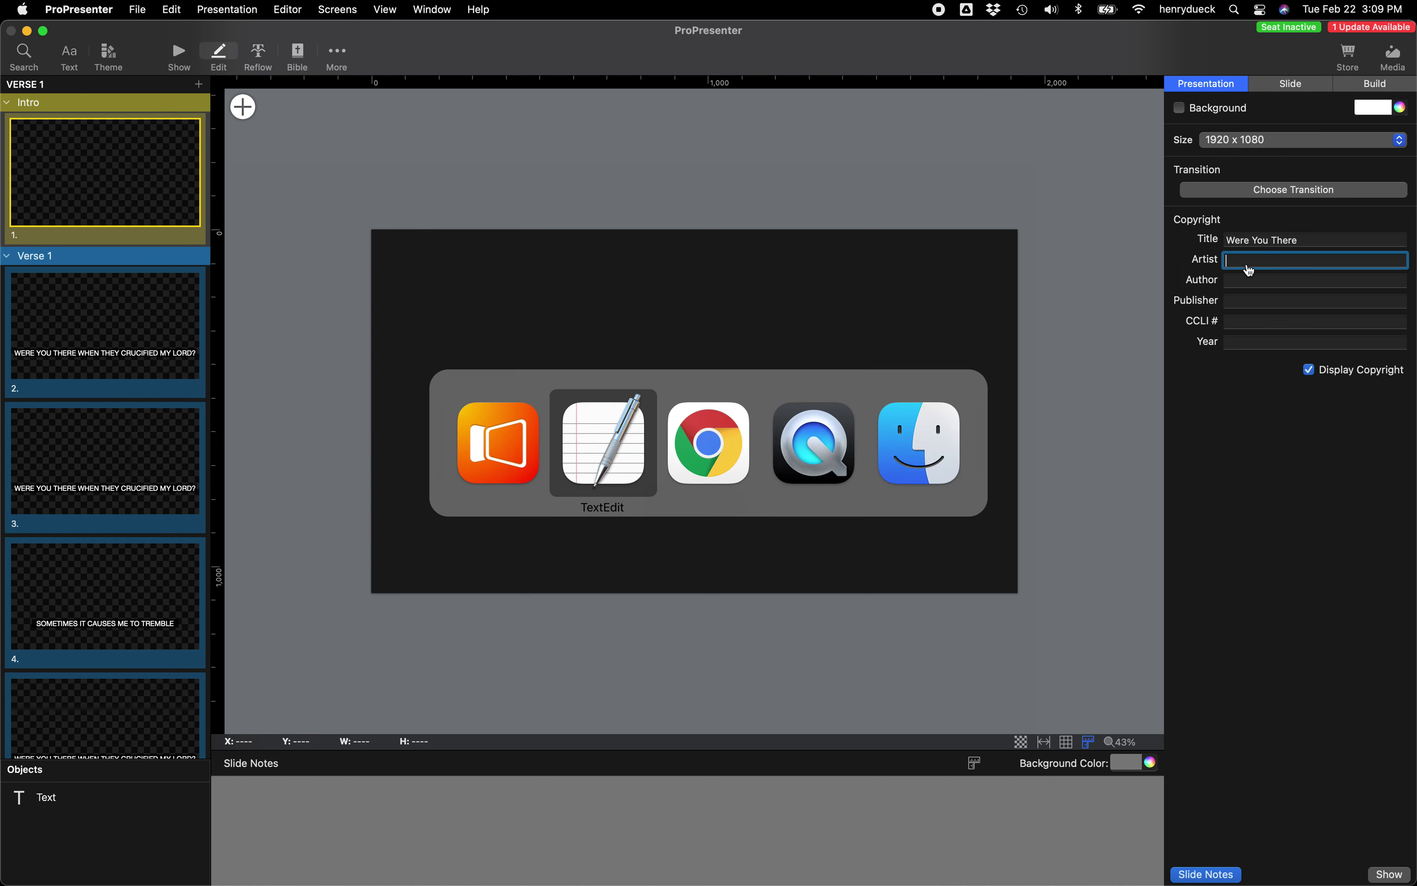
key(super+Tab)
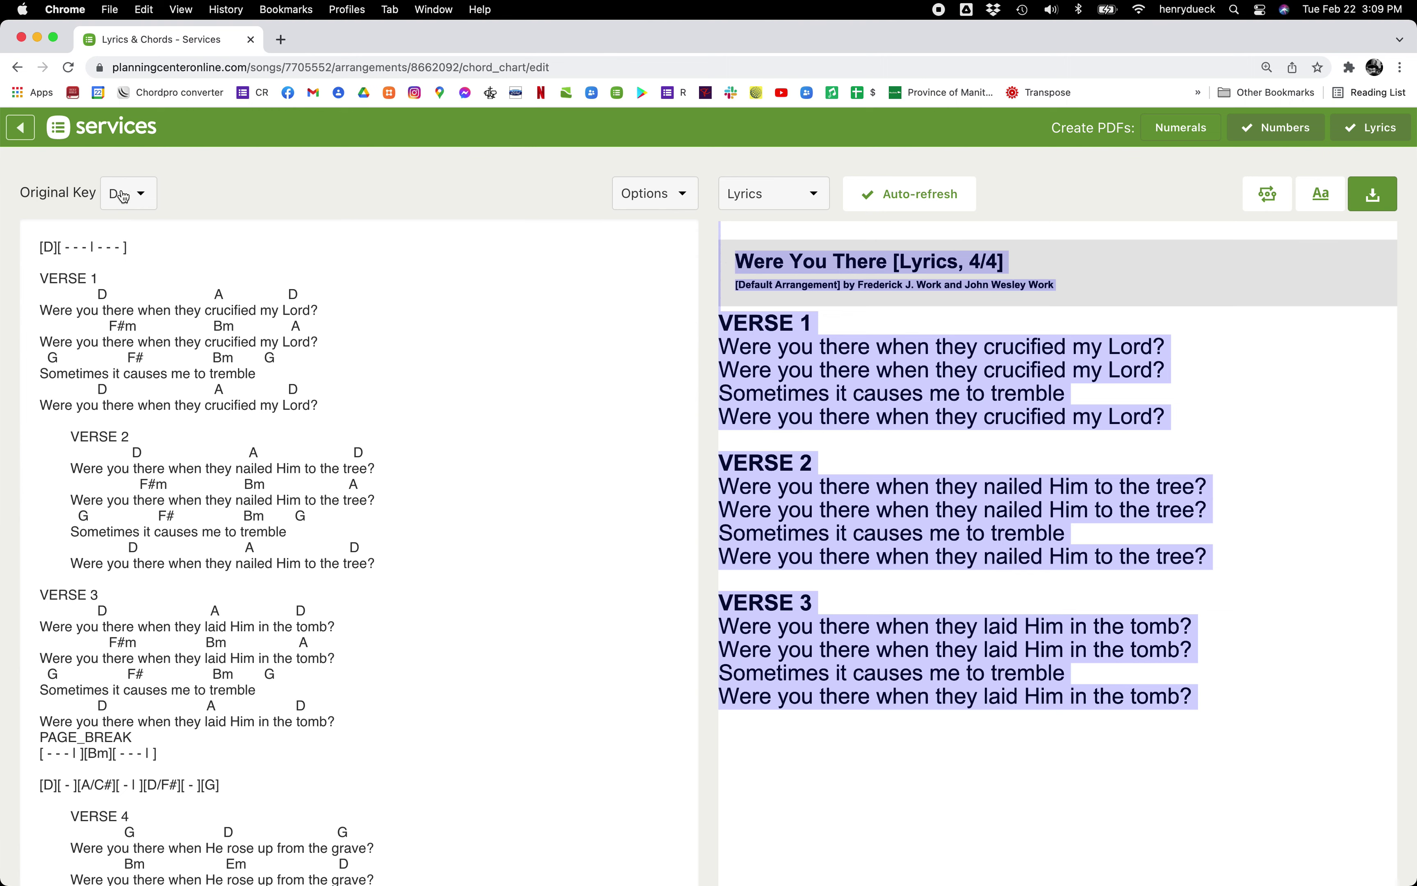
click(18, 136)
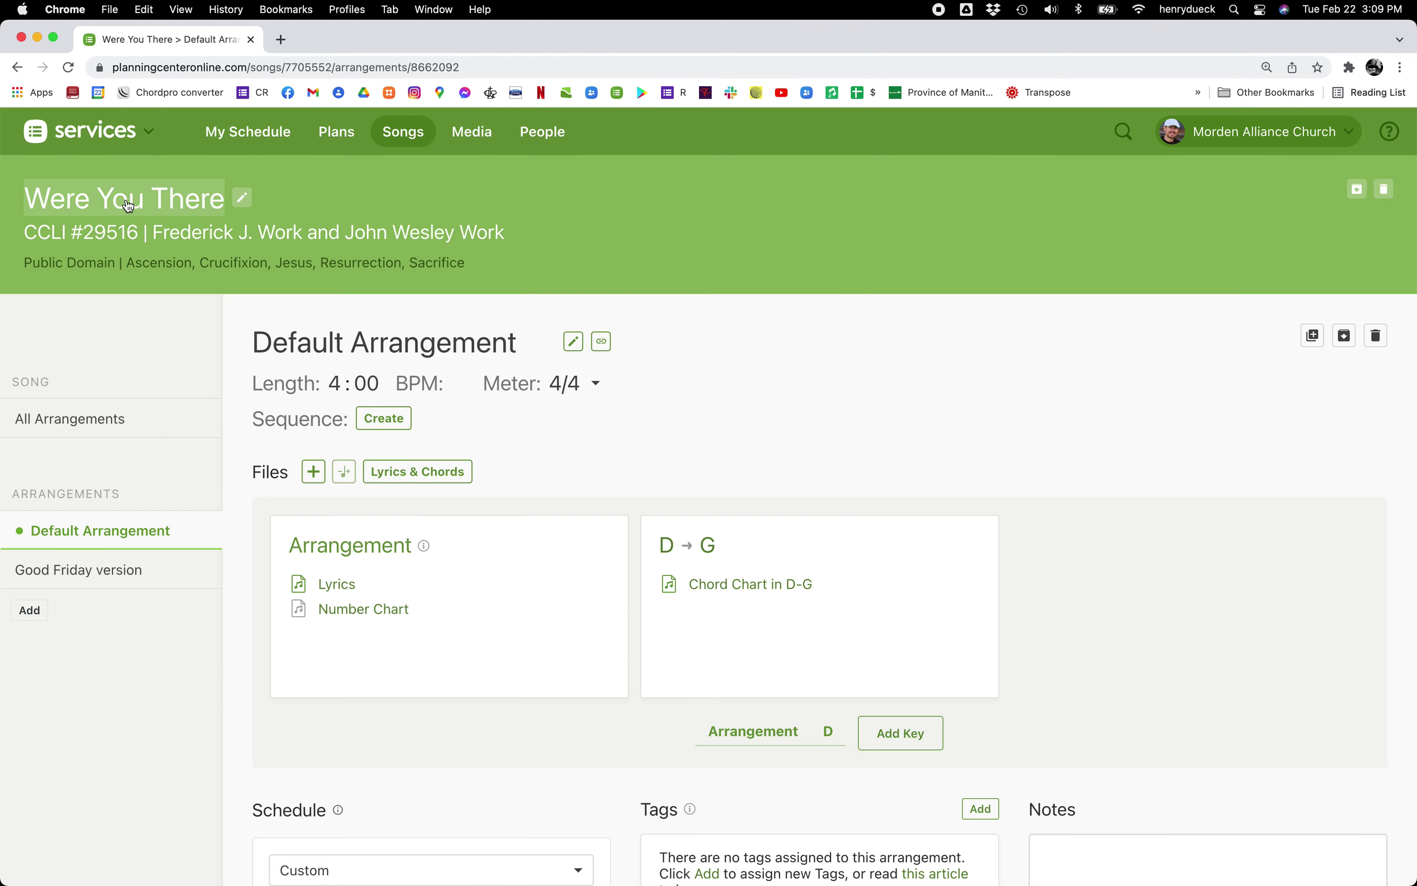
click(215, 237)
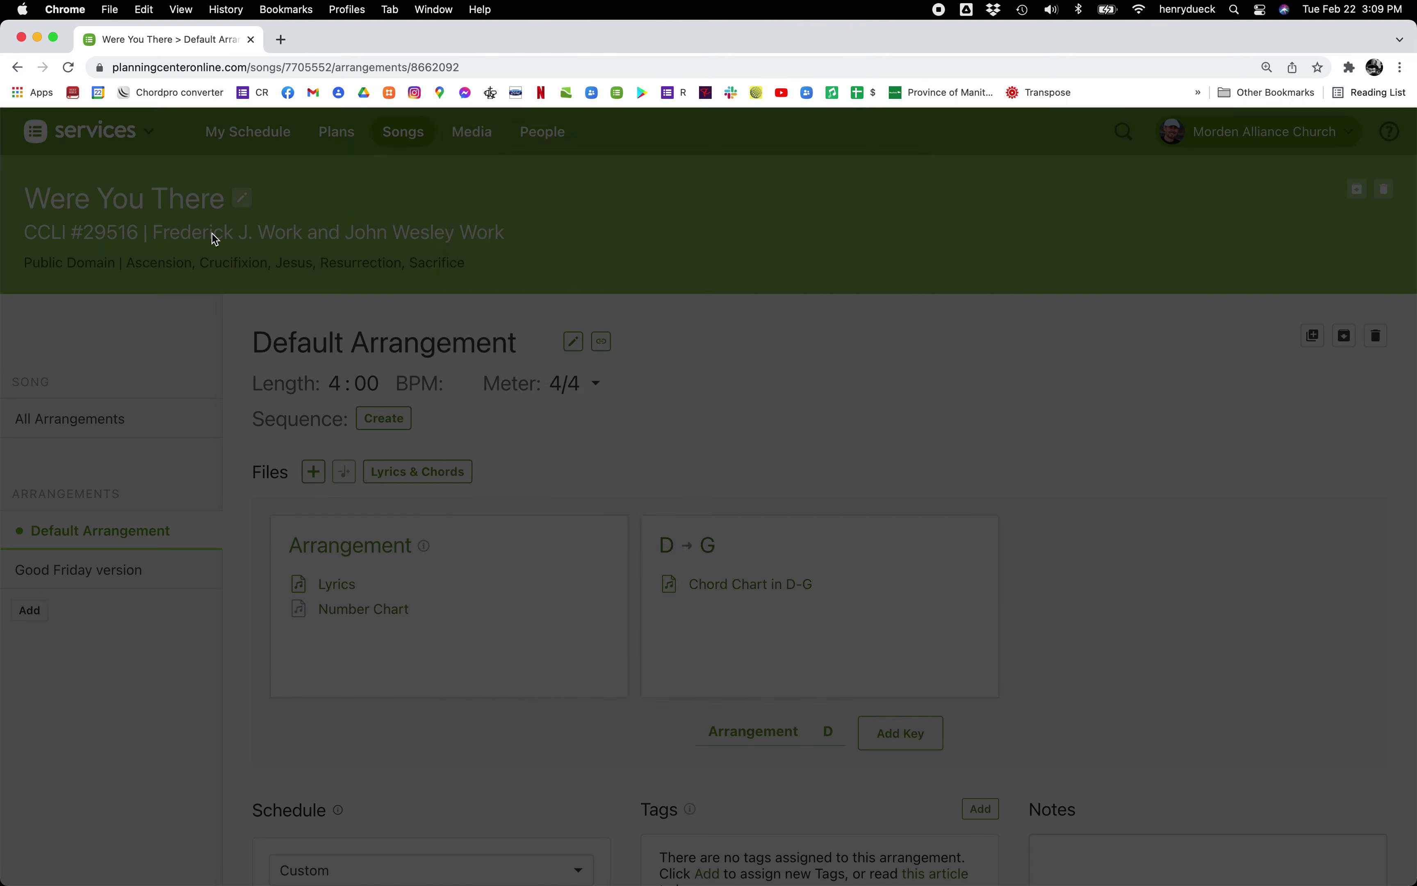
drag(752, 371, 449, 363)
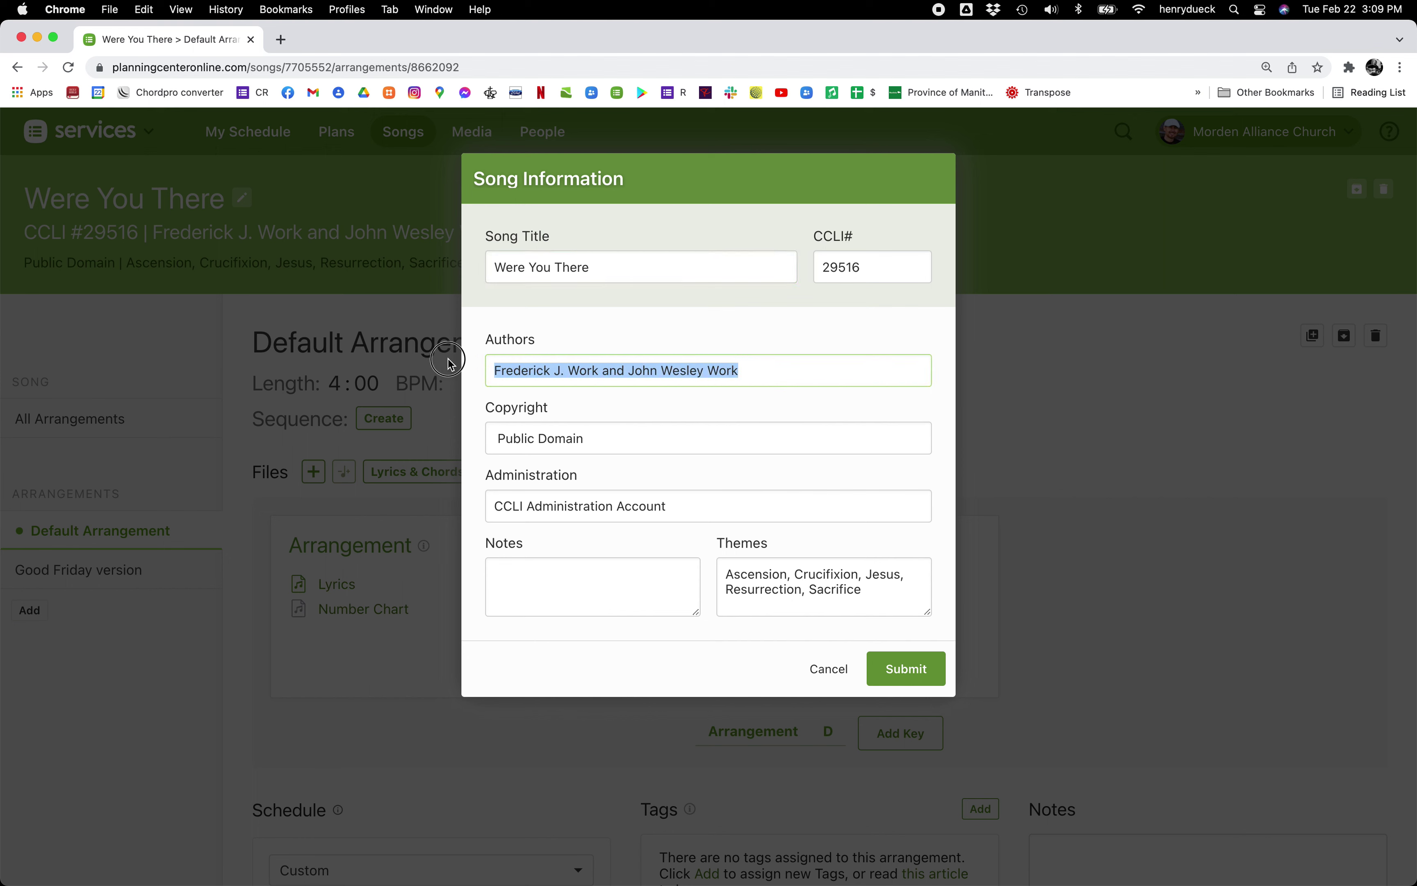
key(super+c)
key(super+Tab)
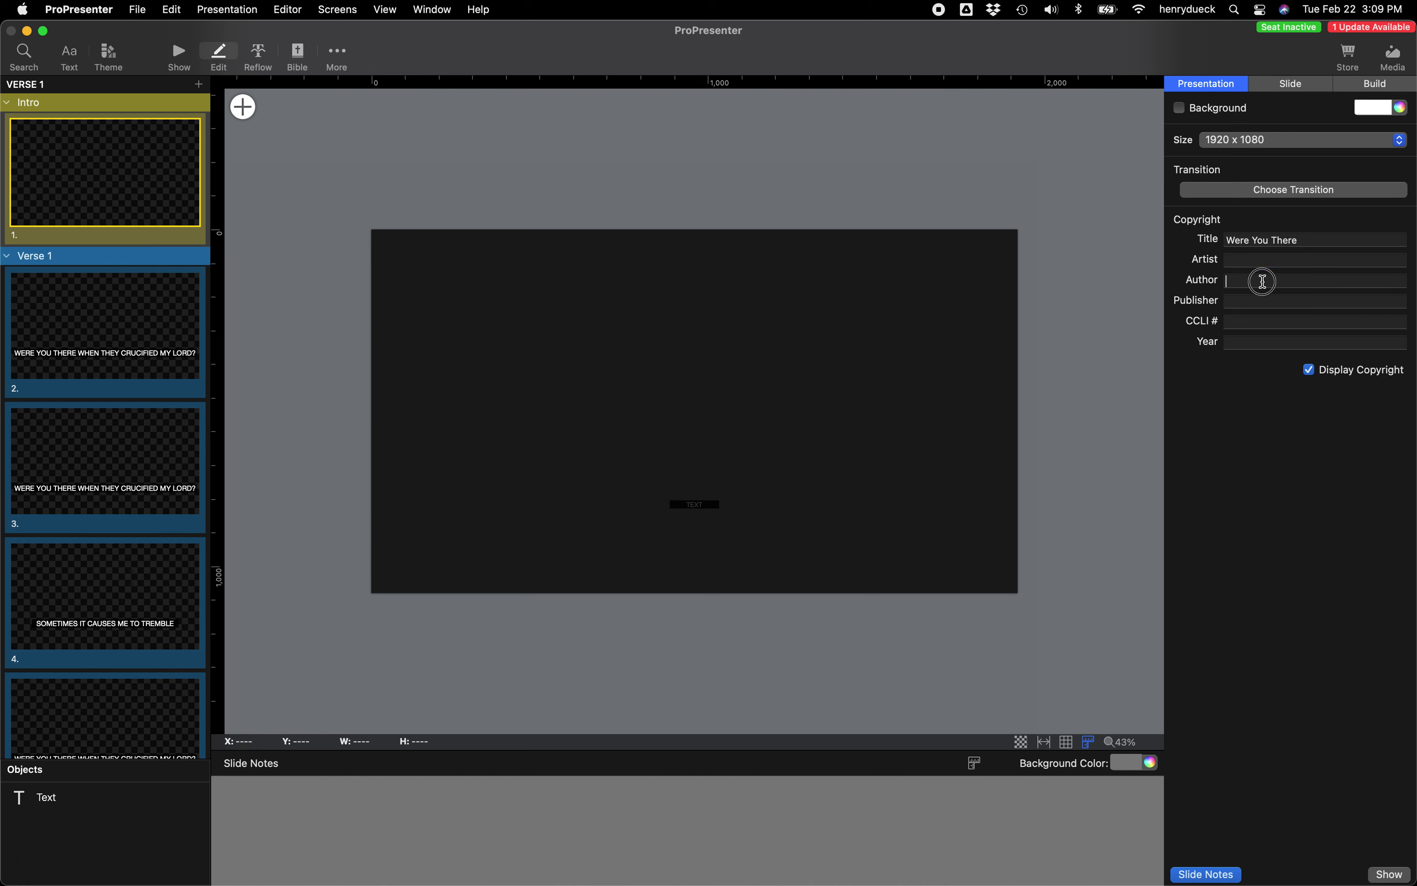
click(1265, 282)
text(Work)
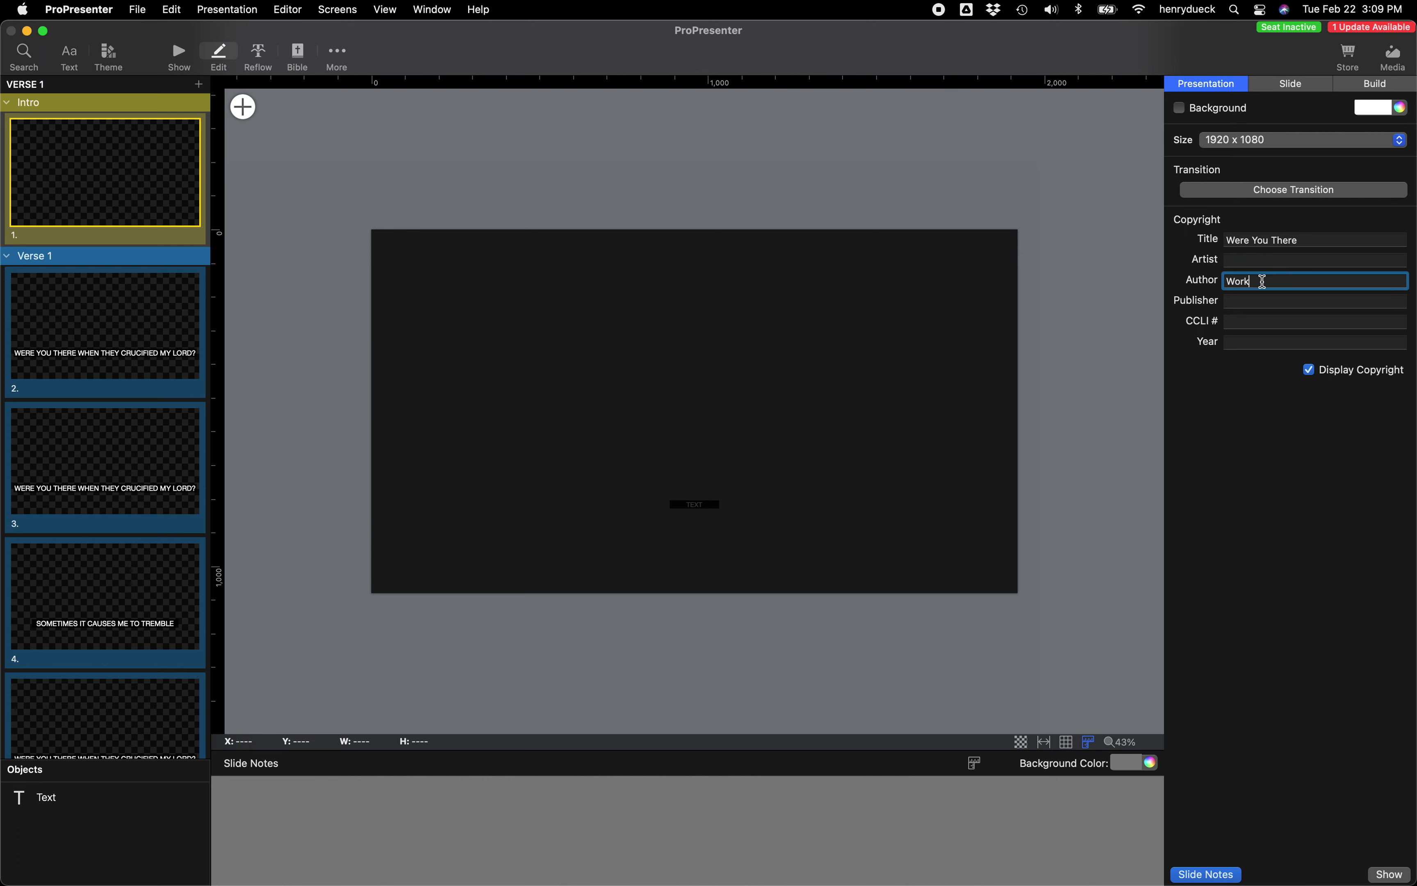
Copy the CCLI number 29516 into ProPresenter's CCLI # field
key(super+Tab)
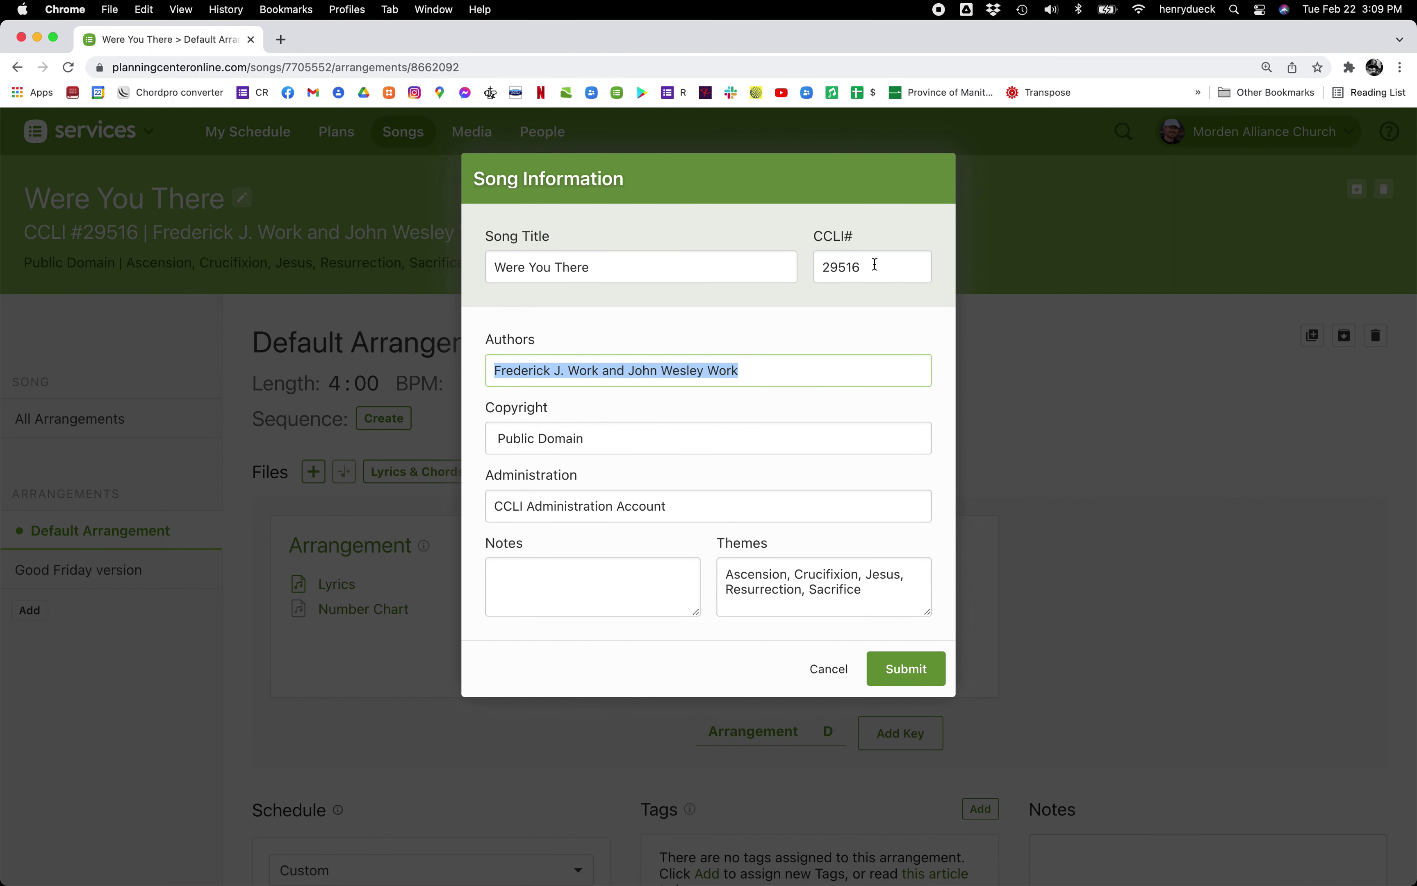
drag(874, 264, 811, 266)
key(super+c)
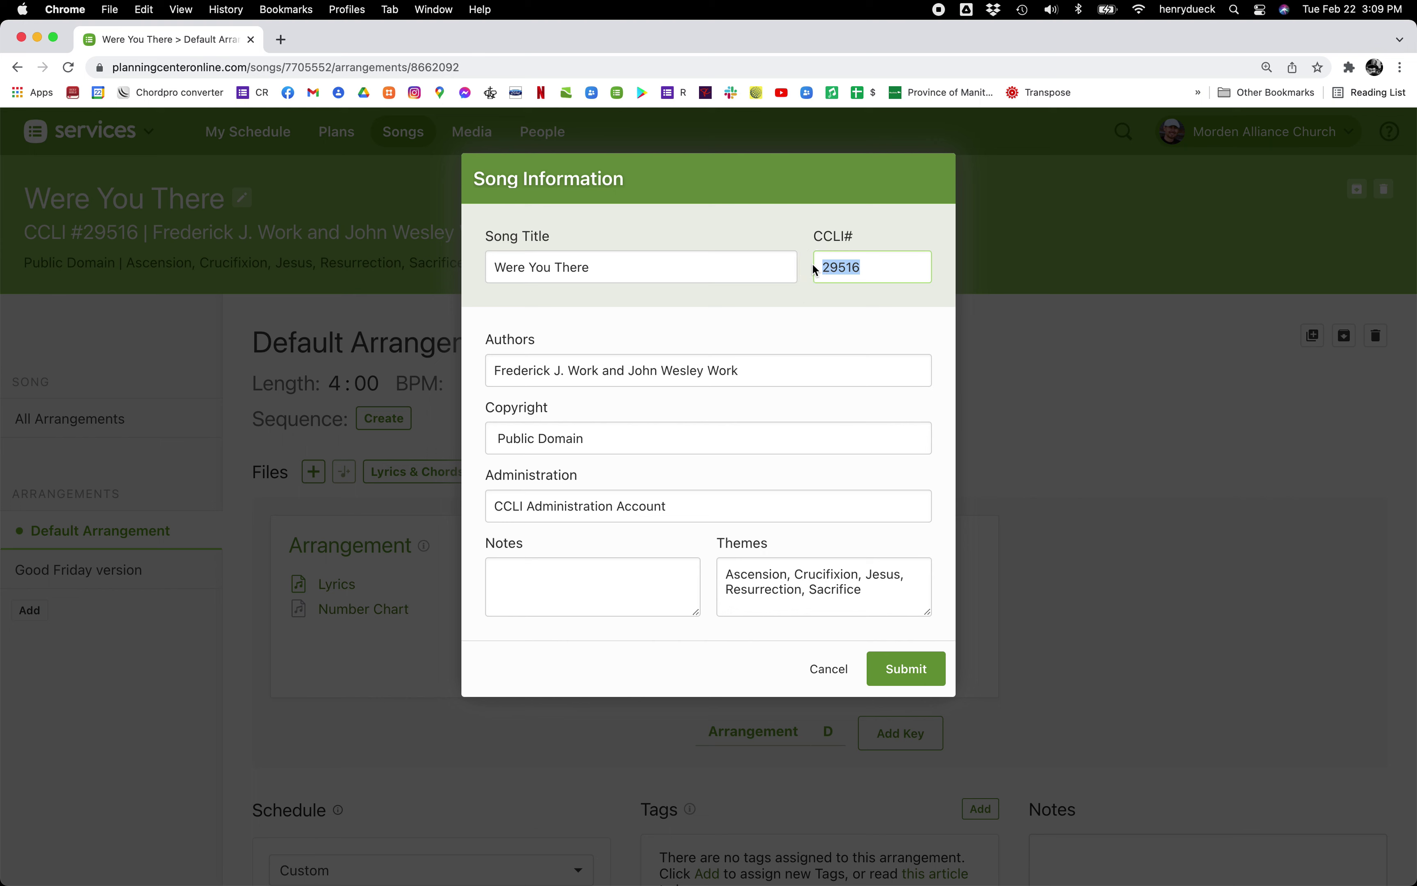
key(super+Tab)
click(1254, 324)
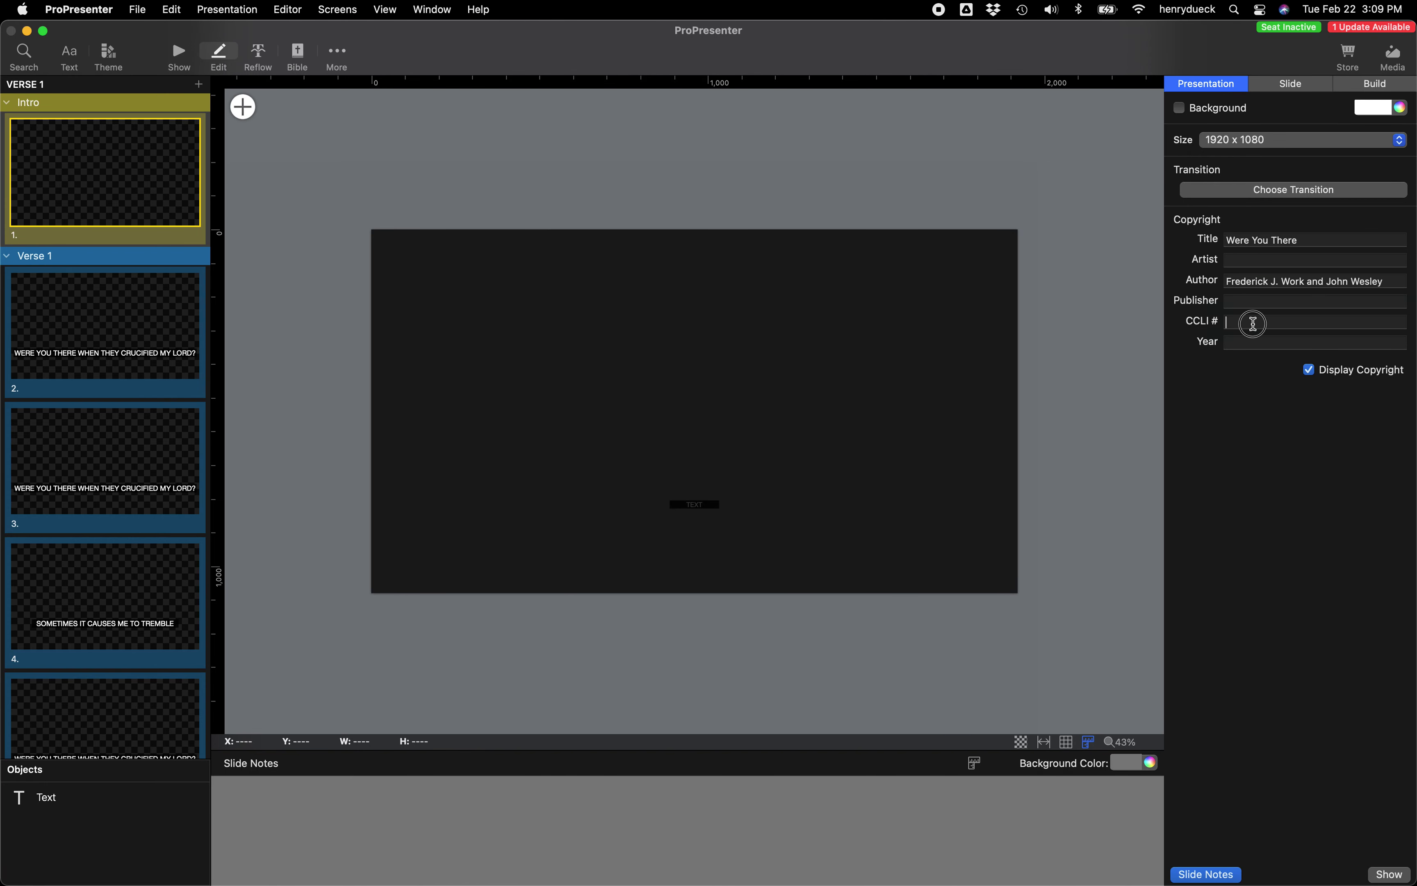
key(super+v)
Copy Public Domain into ProPresenter's Publisher field
key(super+Tab)
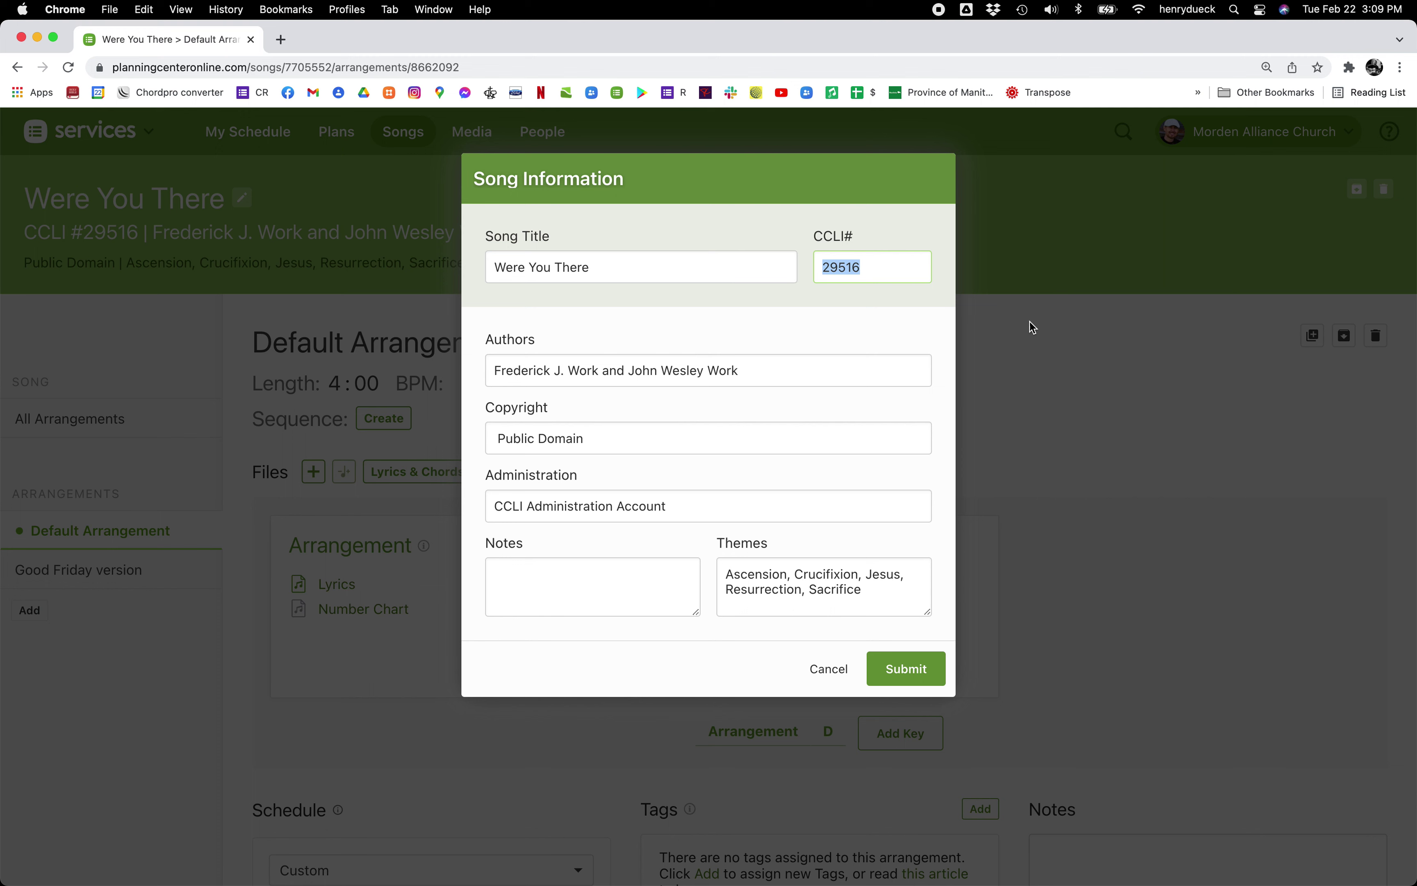
drag(602, 440, 501, 442)
key(super+c)
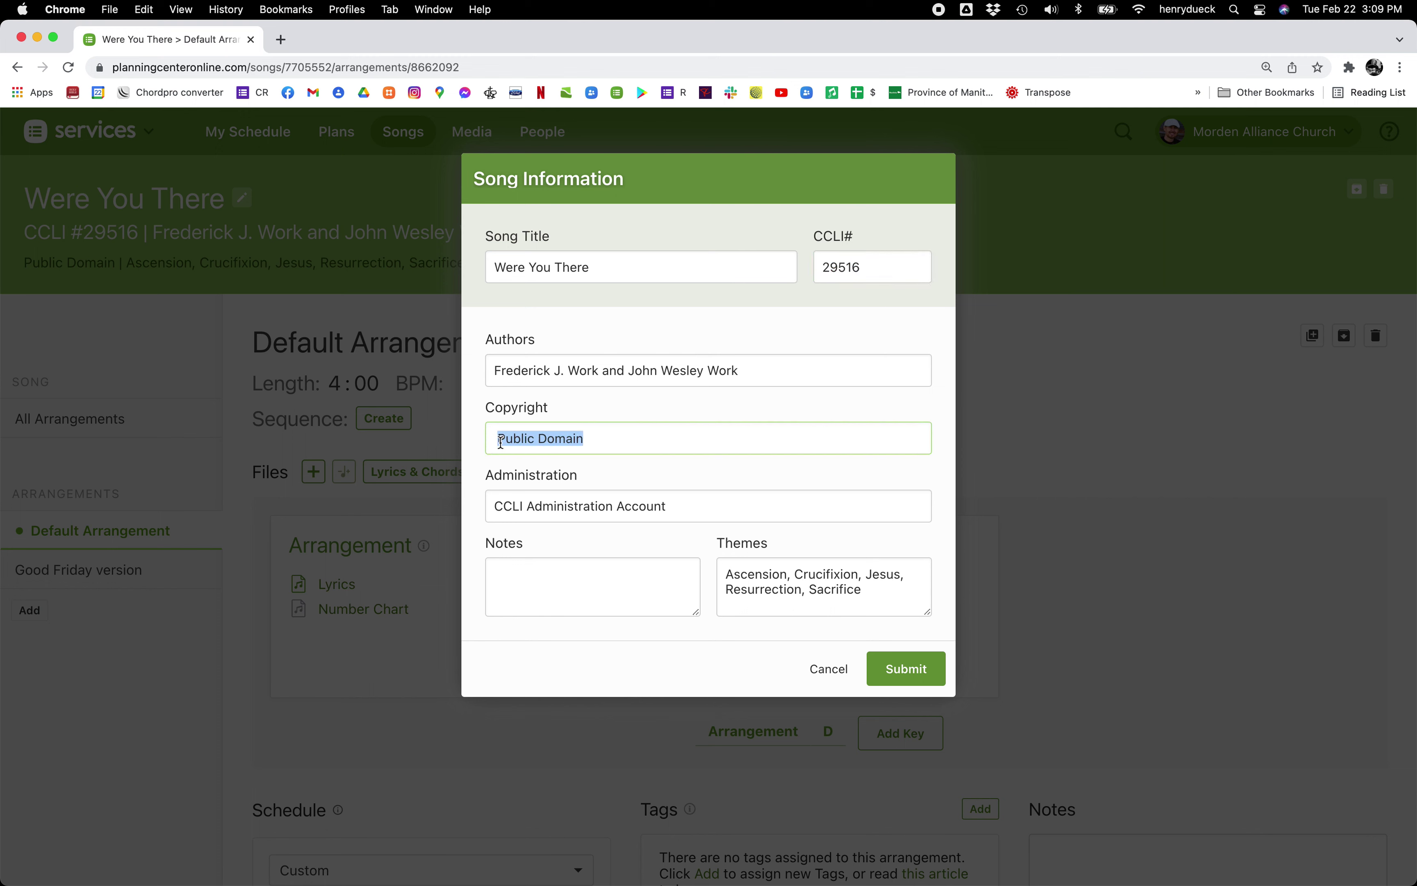
key(super+Tab)
click(1242, 302)
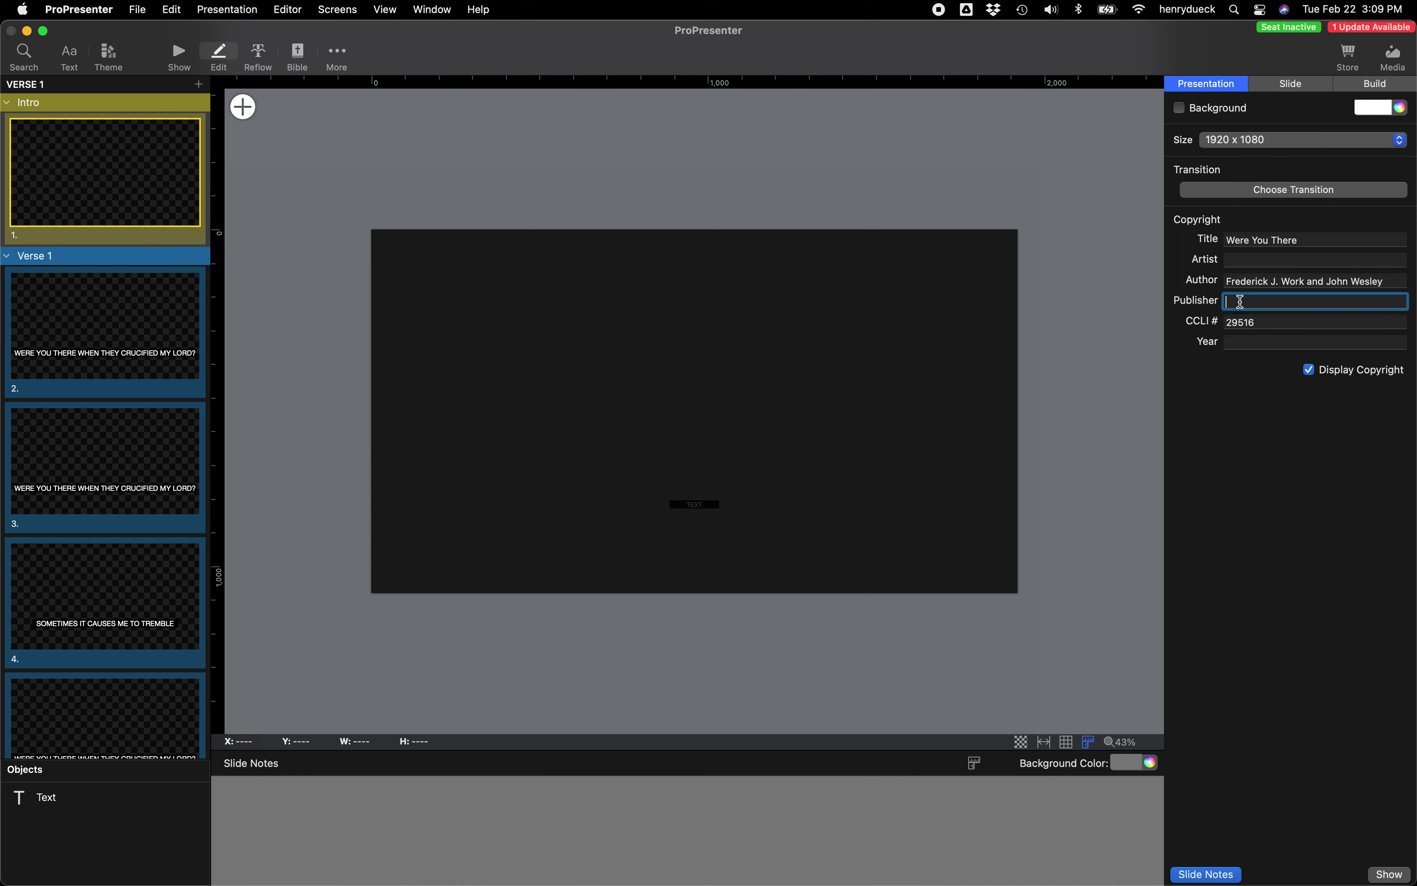
key(super+v)
click(1239, 342)
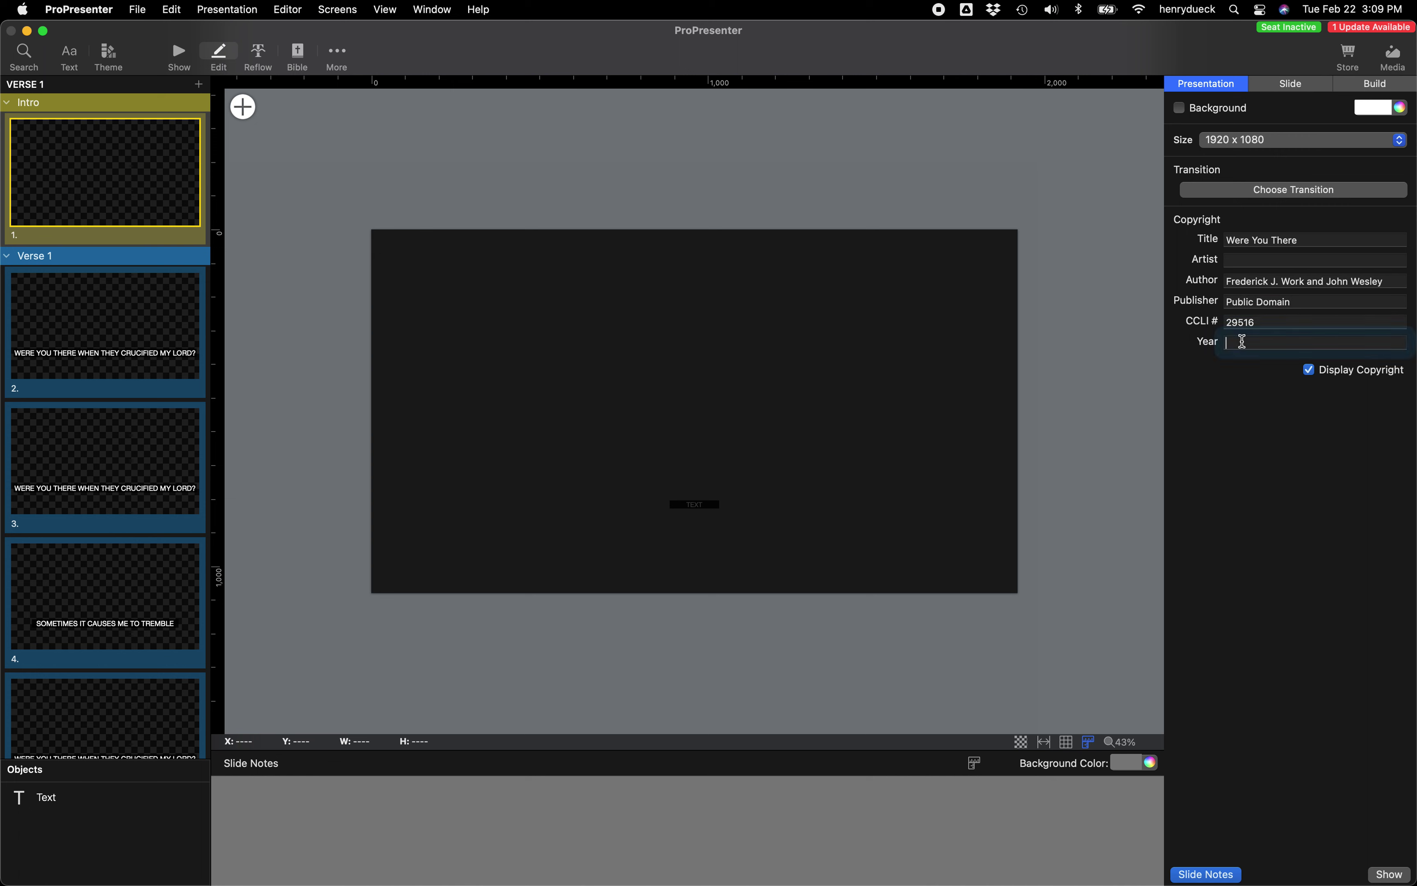
Cancel the Planning Center song information and reselect the Intro slide in ProPresenter
key(super+Tab)
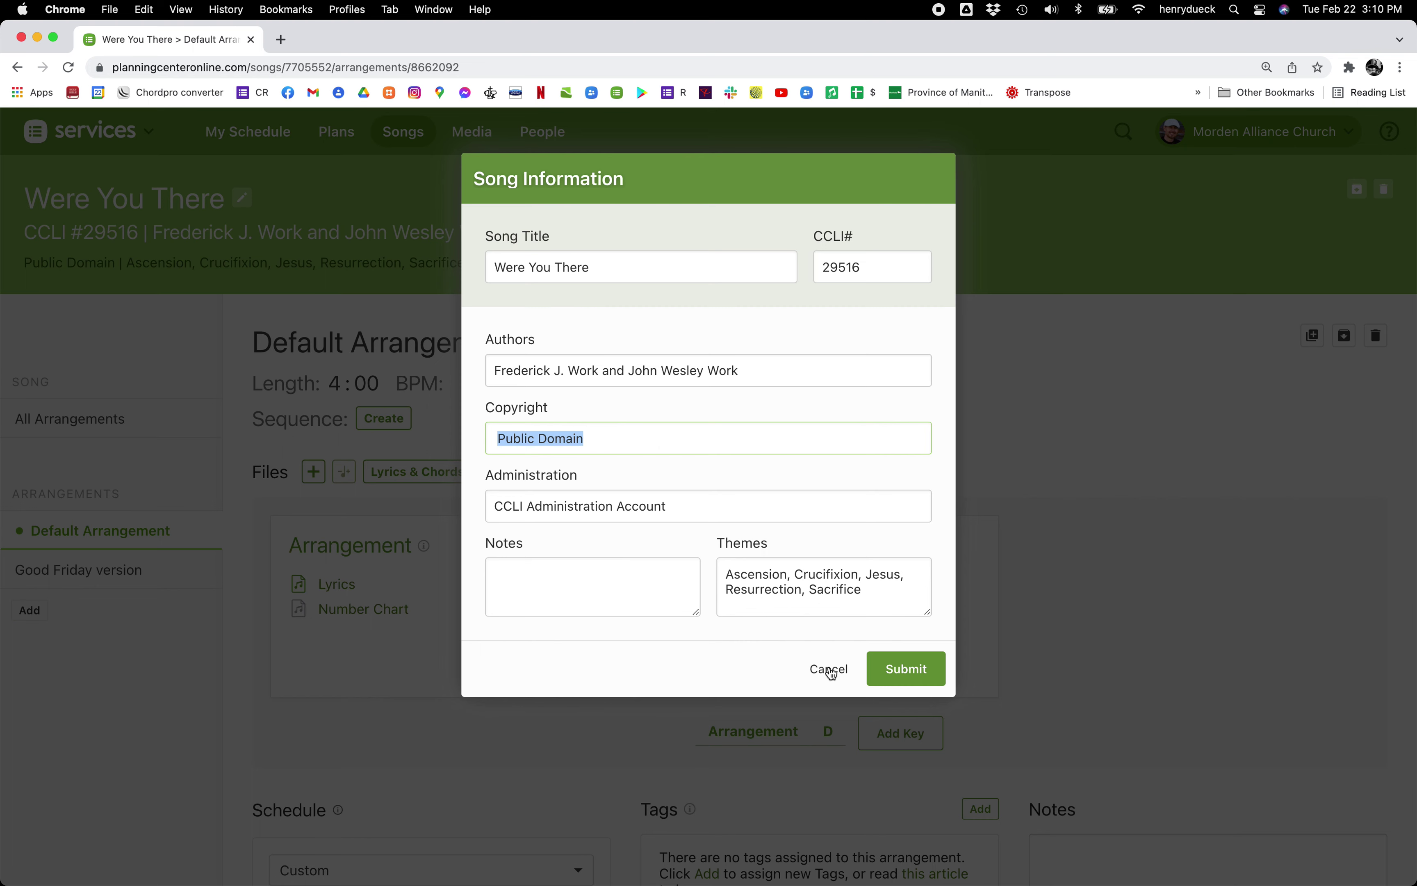
click(829, 669)
key(super+Tab)
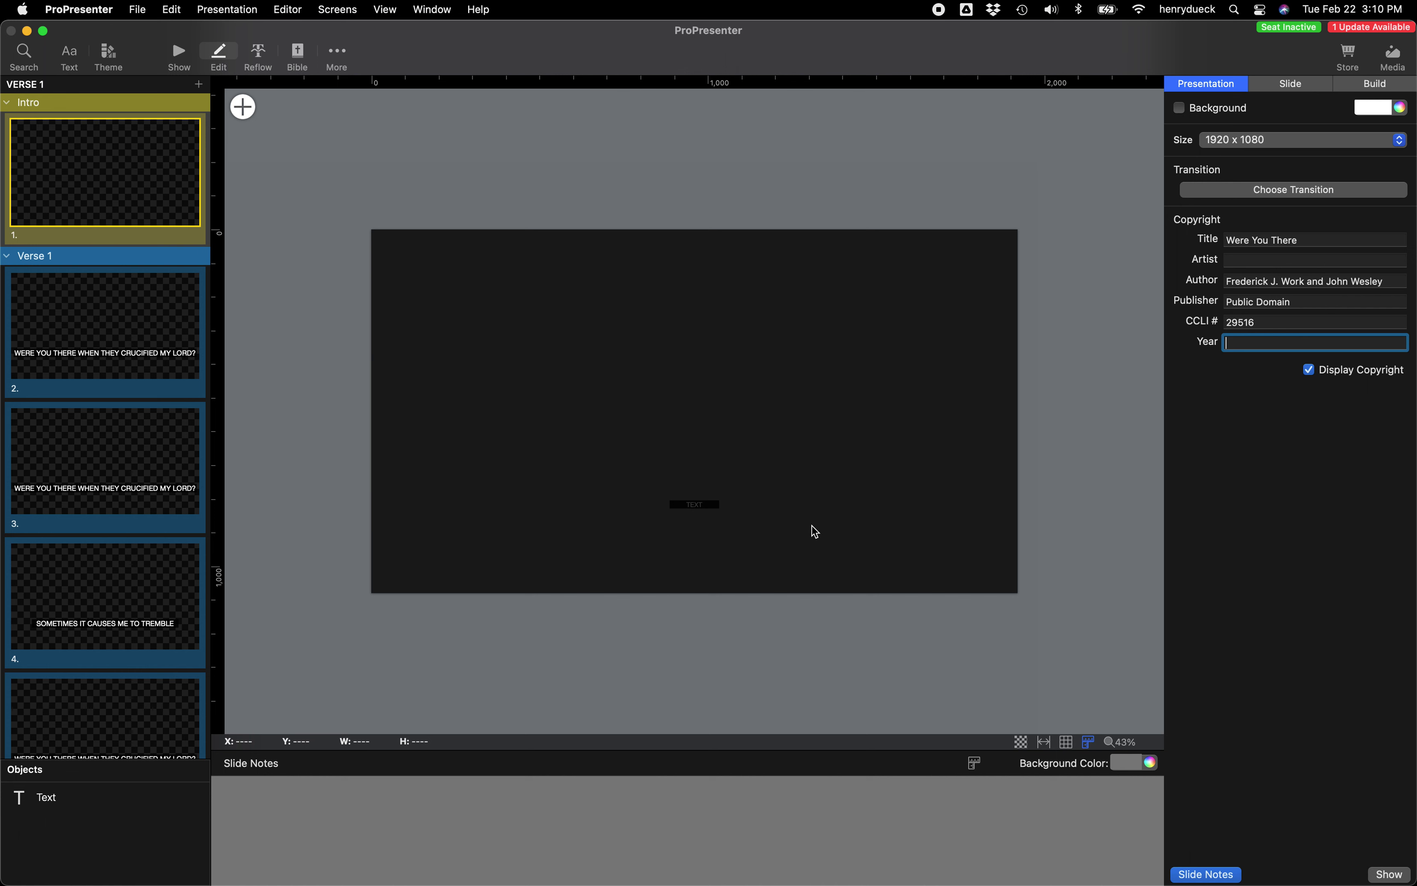
click(164, 196)
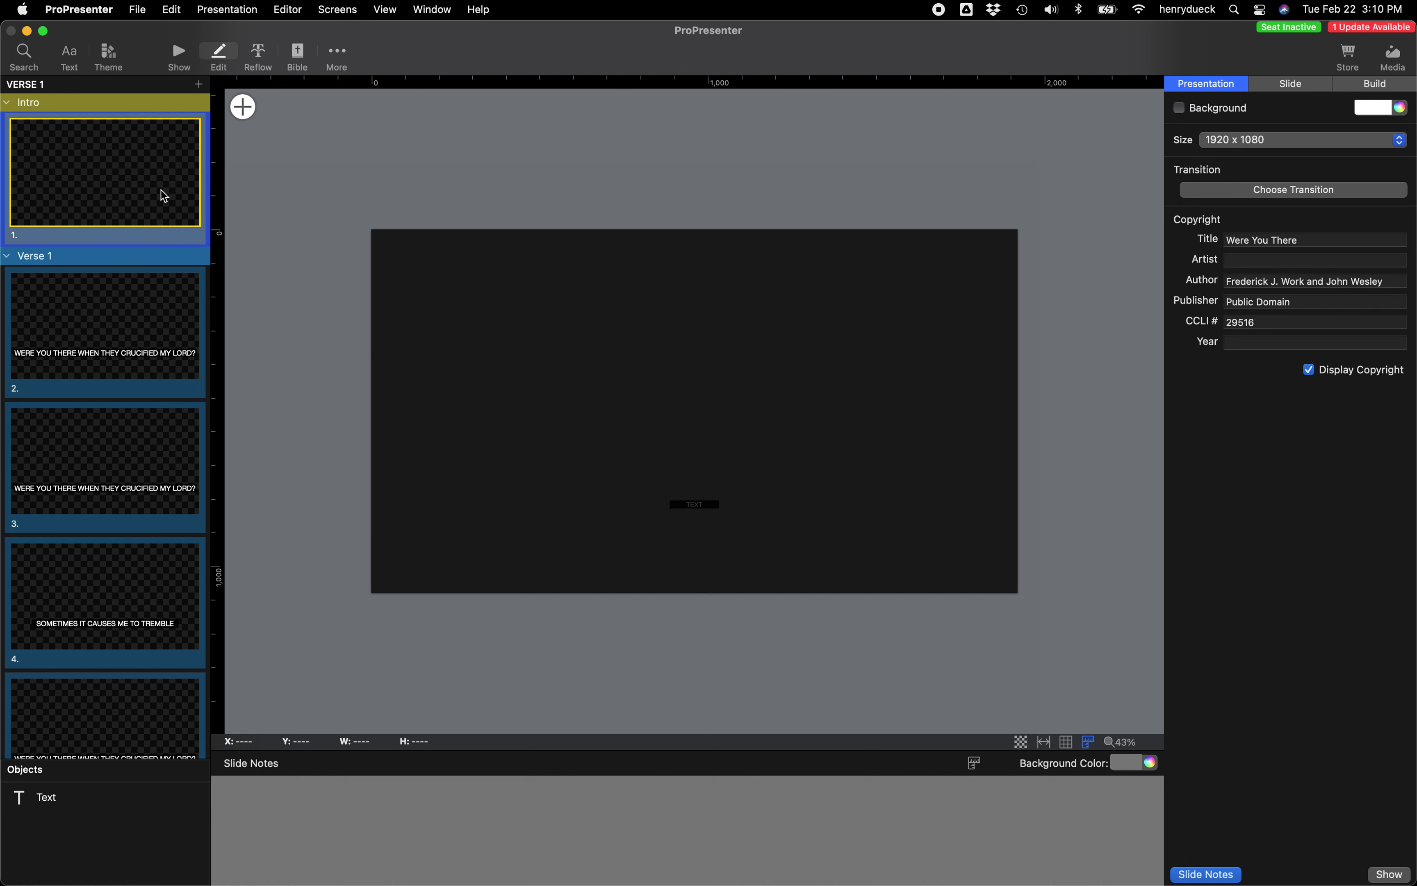
Review the first Verse 1 slides, ending on slide 2
click(100, 312)
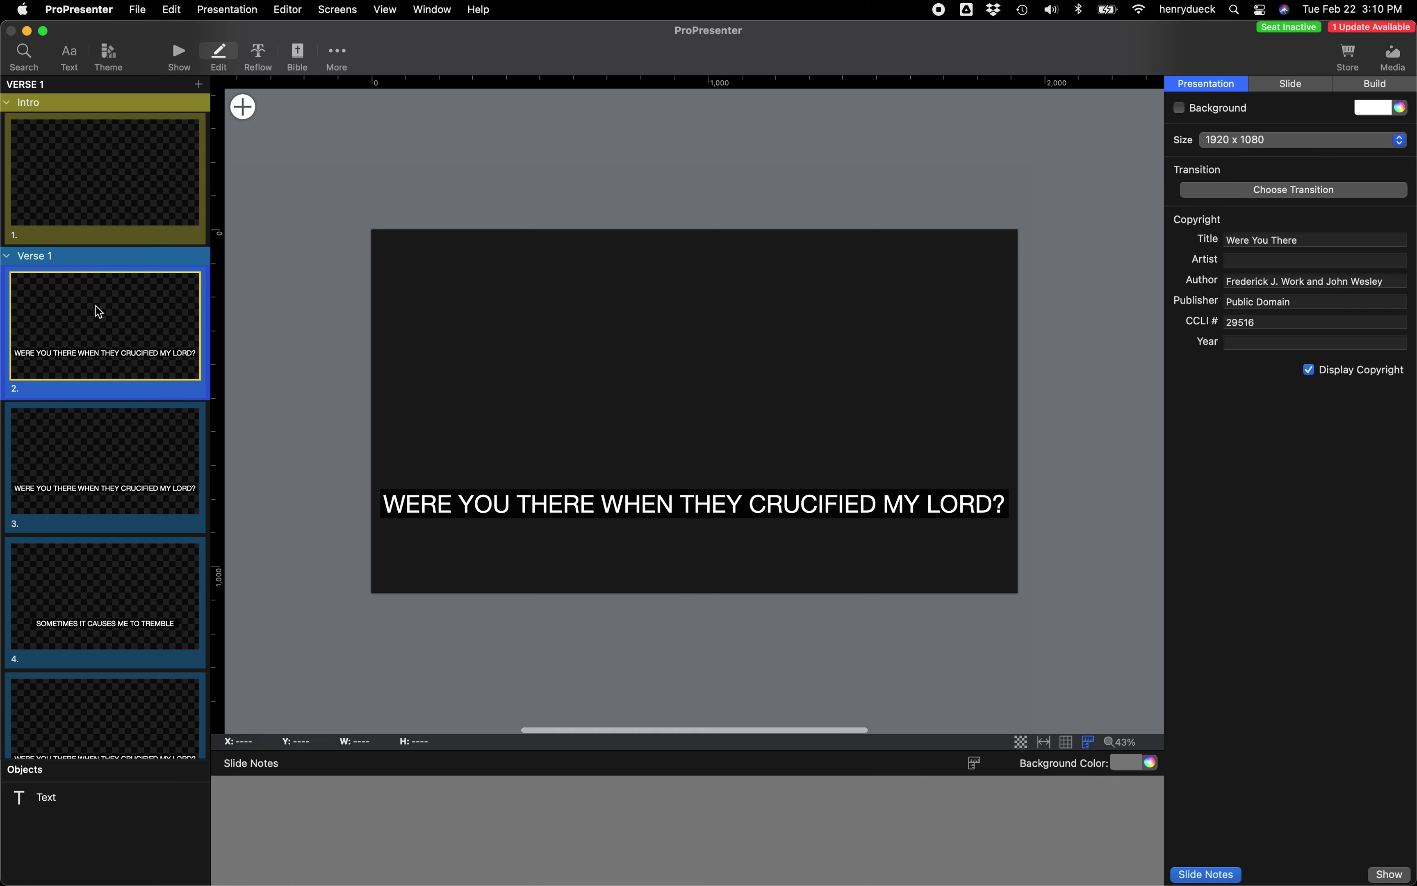
click(112, 466)
scroll(111, 463, down, 3)
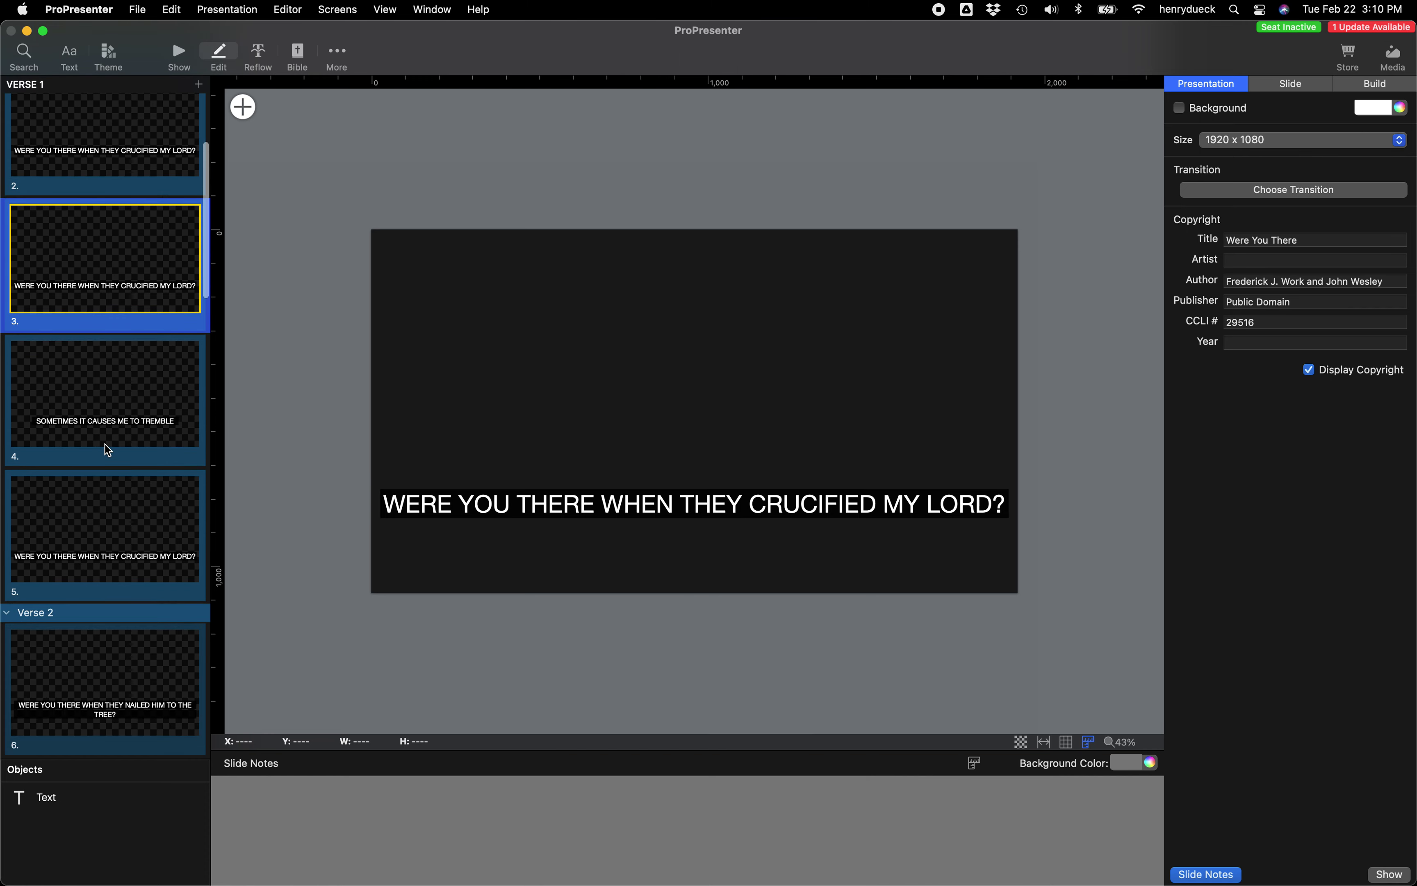
scroll(109, 450, down, 4)
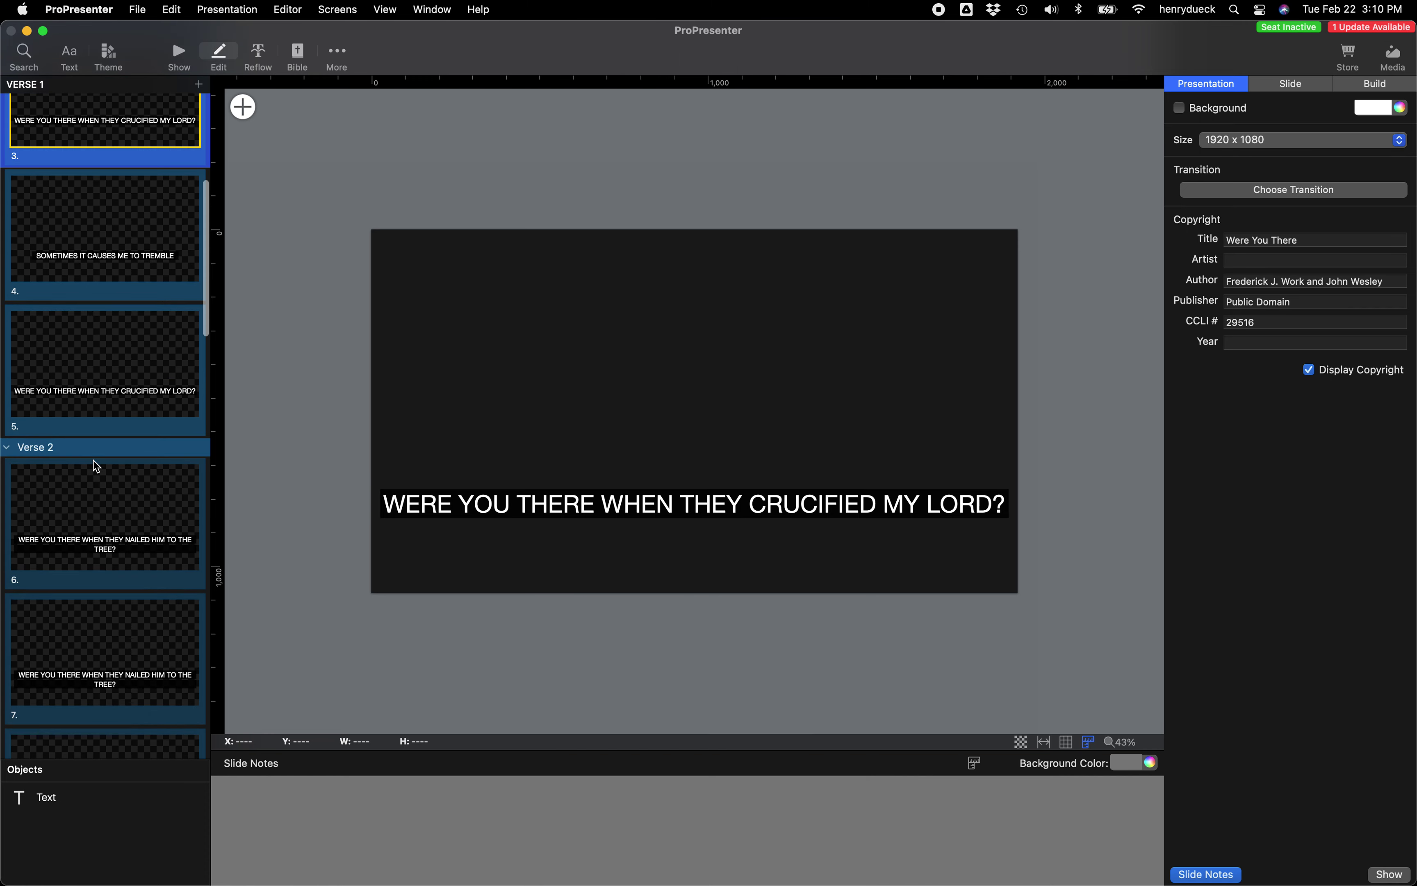
scroll(97, 466, up, 7)
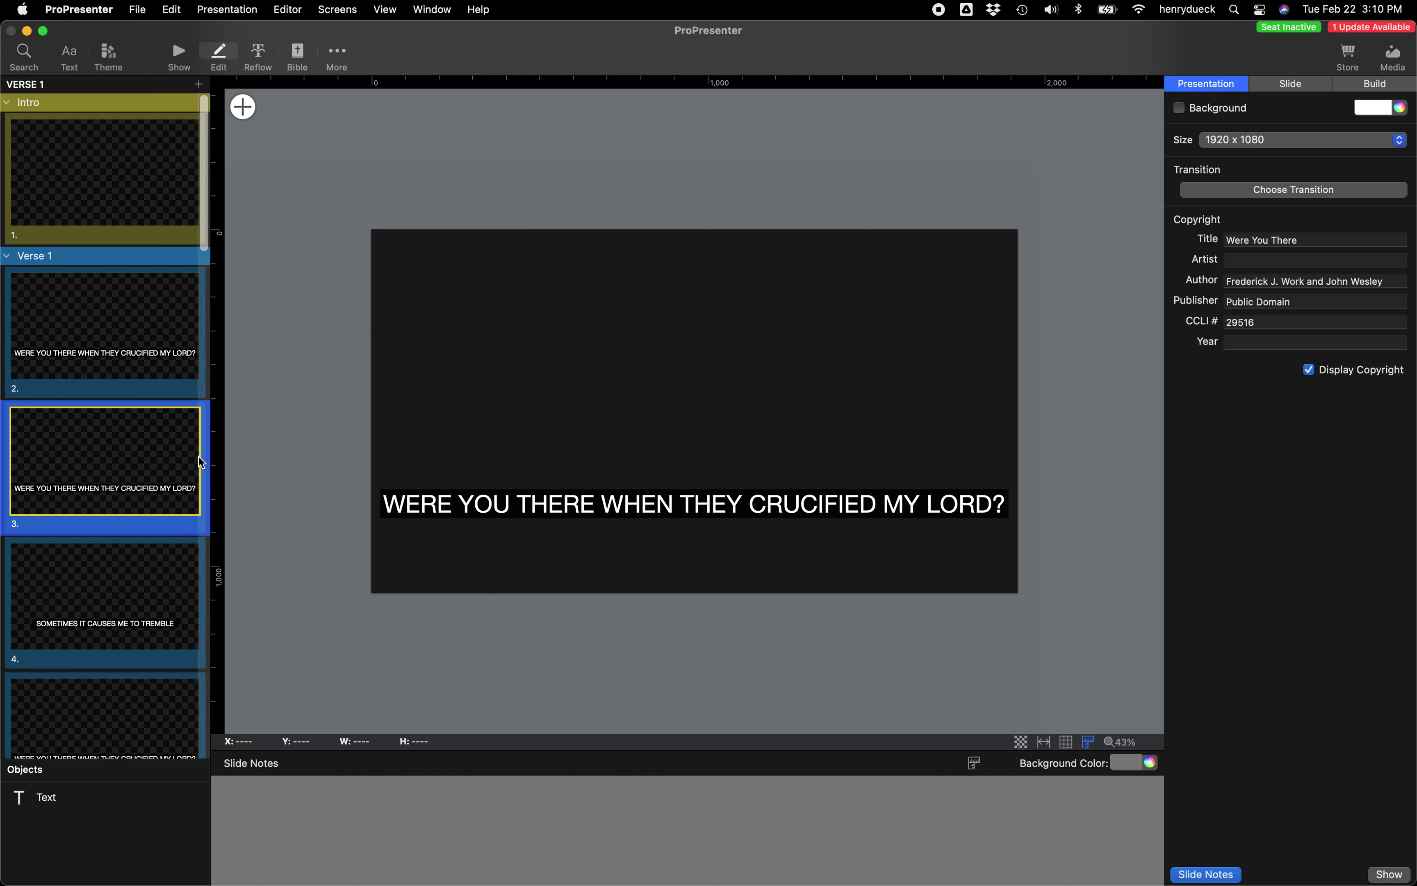
click(145, 305)
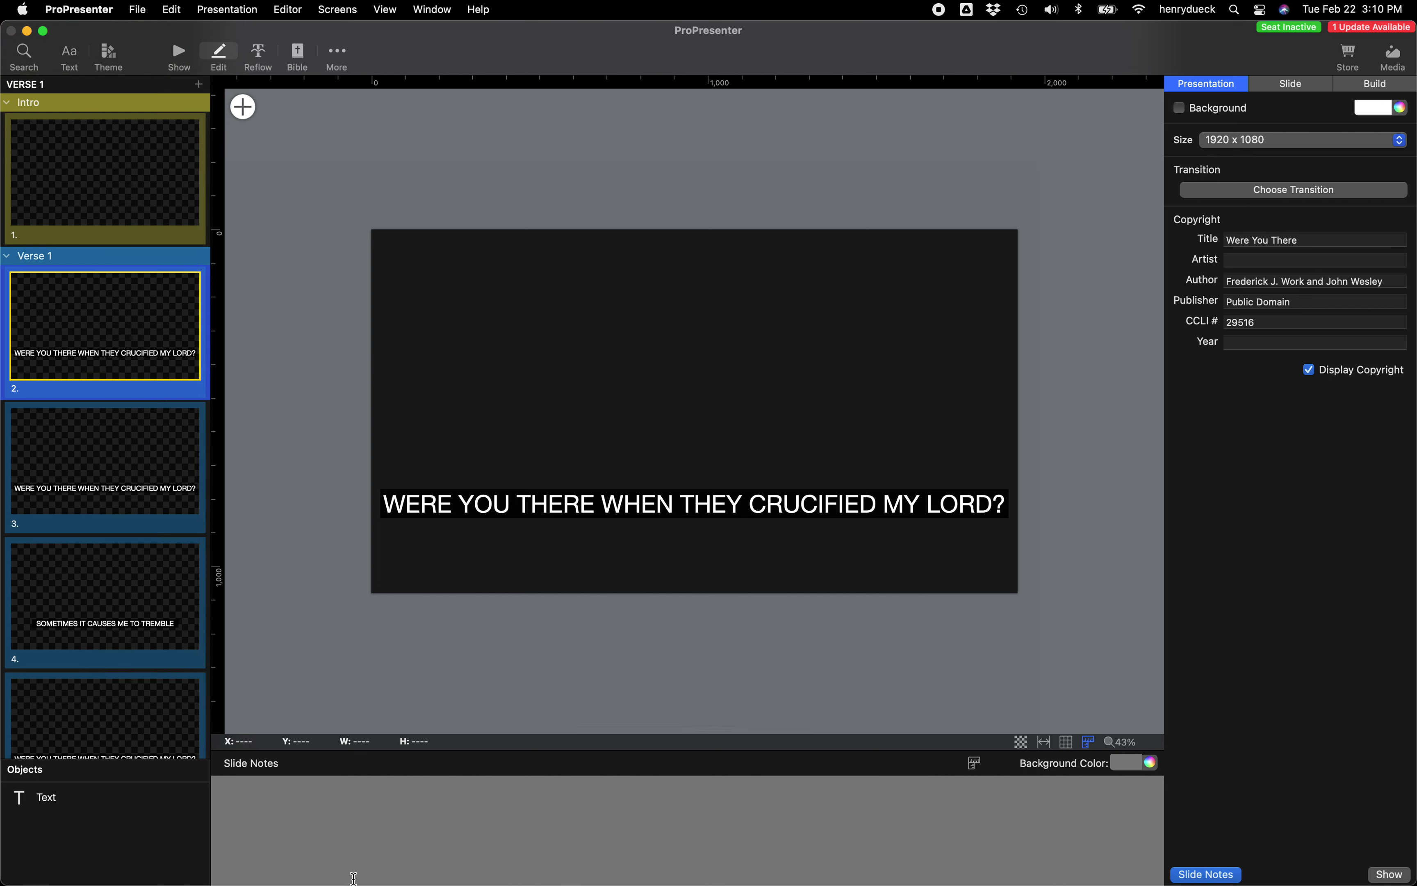
Enlarge and check slide 2's empty Slide Notes, then return to Show mode
click(254, 812)
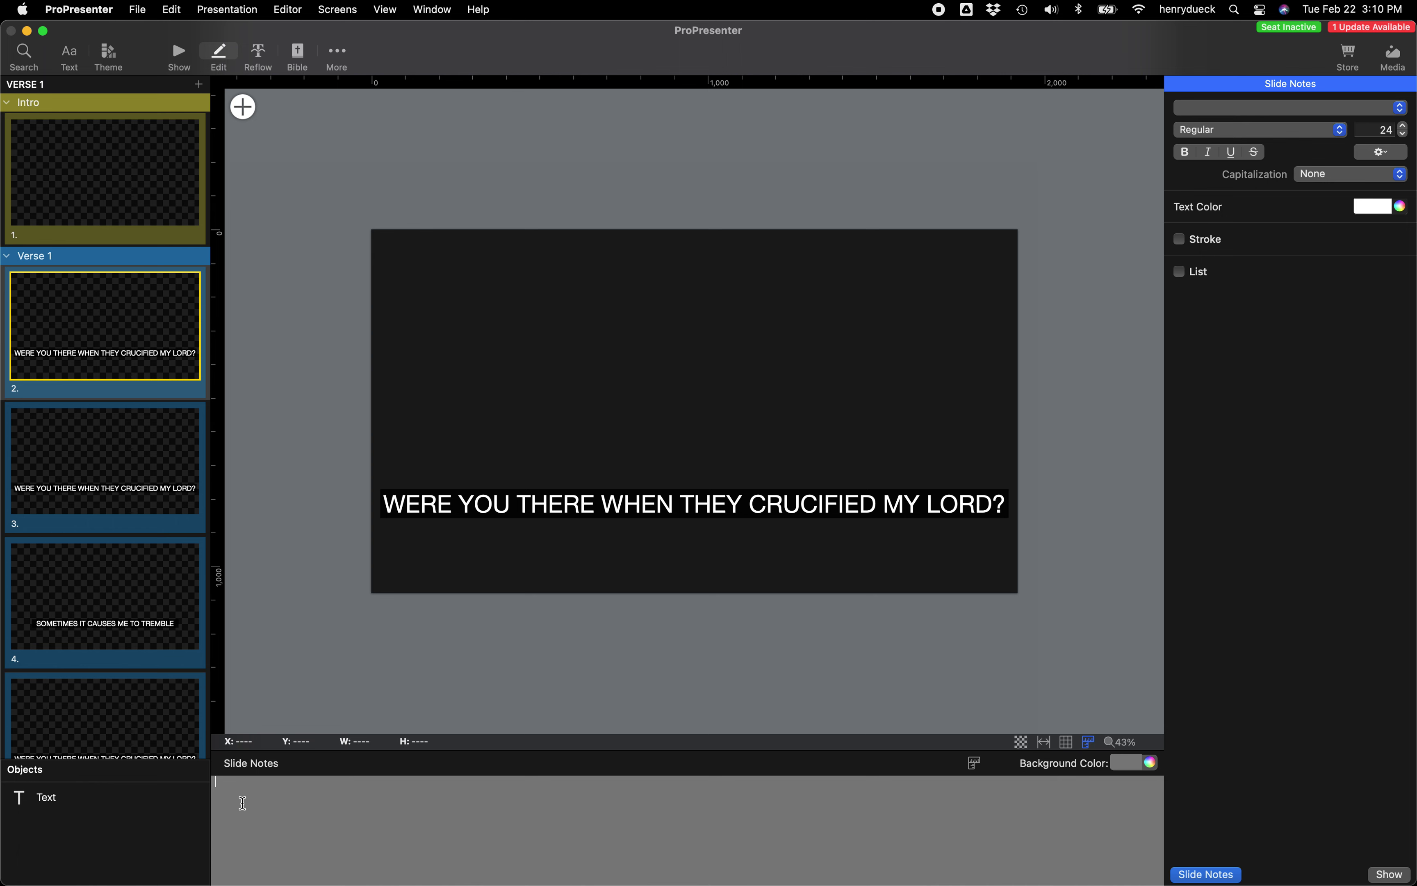
drag(336, 751, 335, 611)
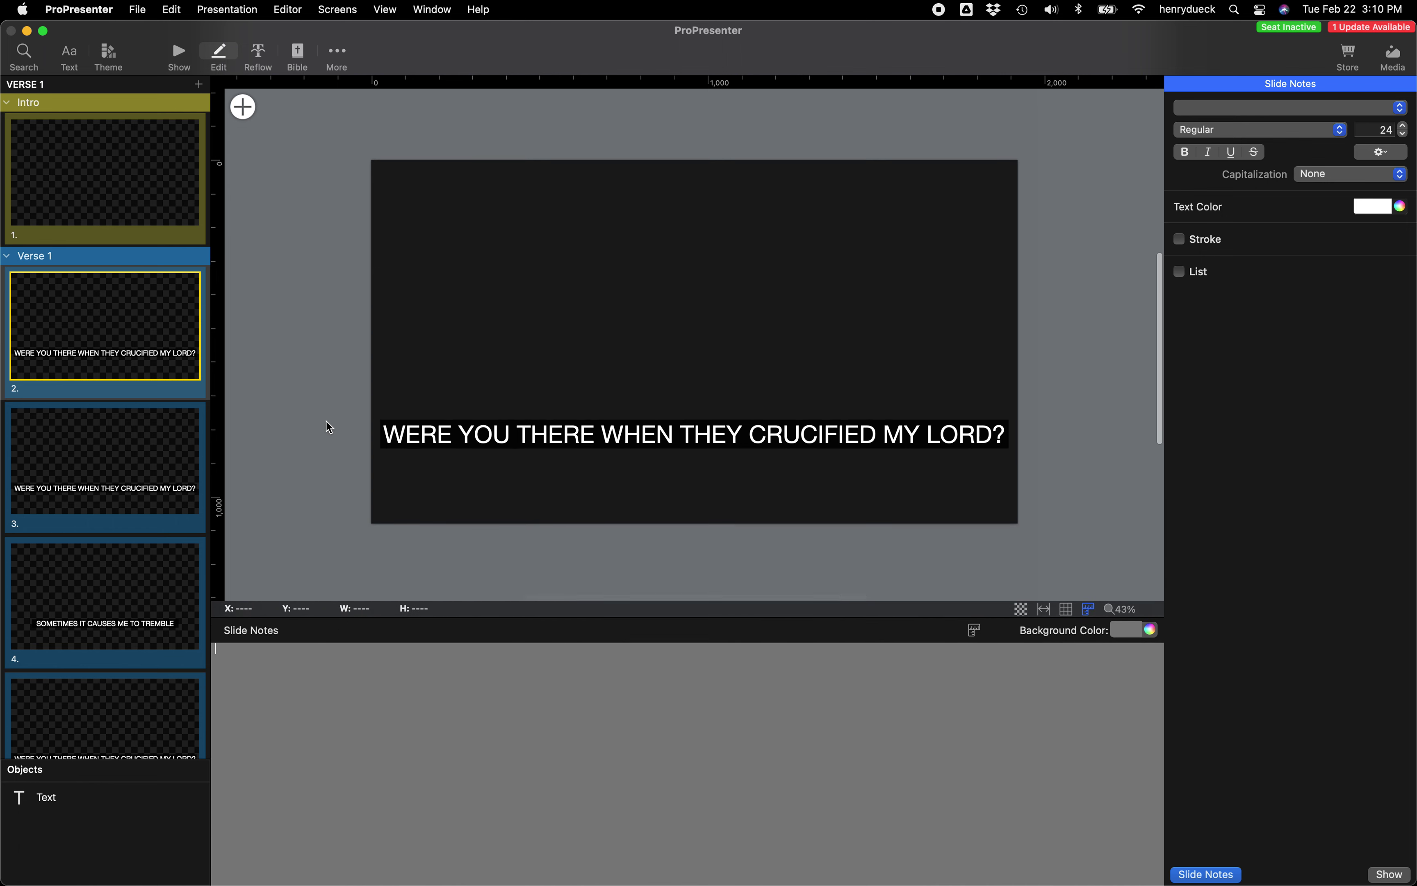
scroll(330, 428, down, 2)
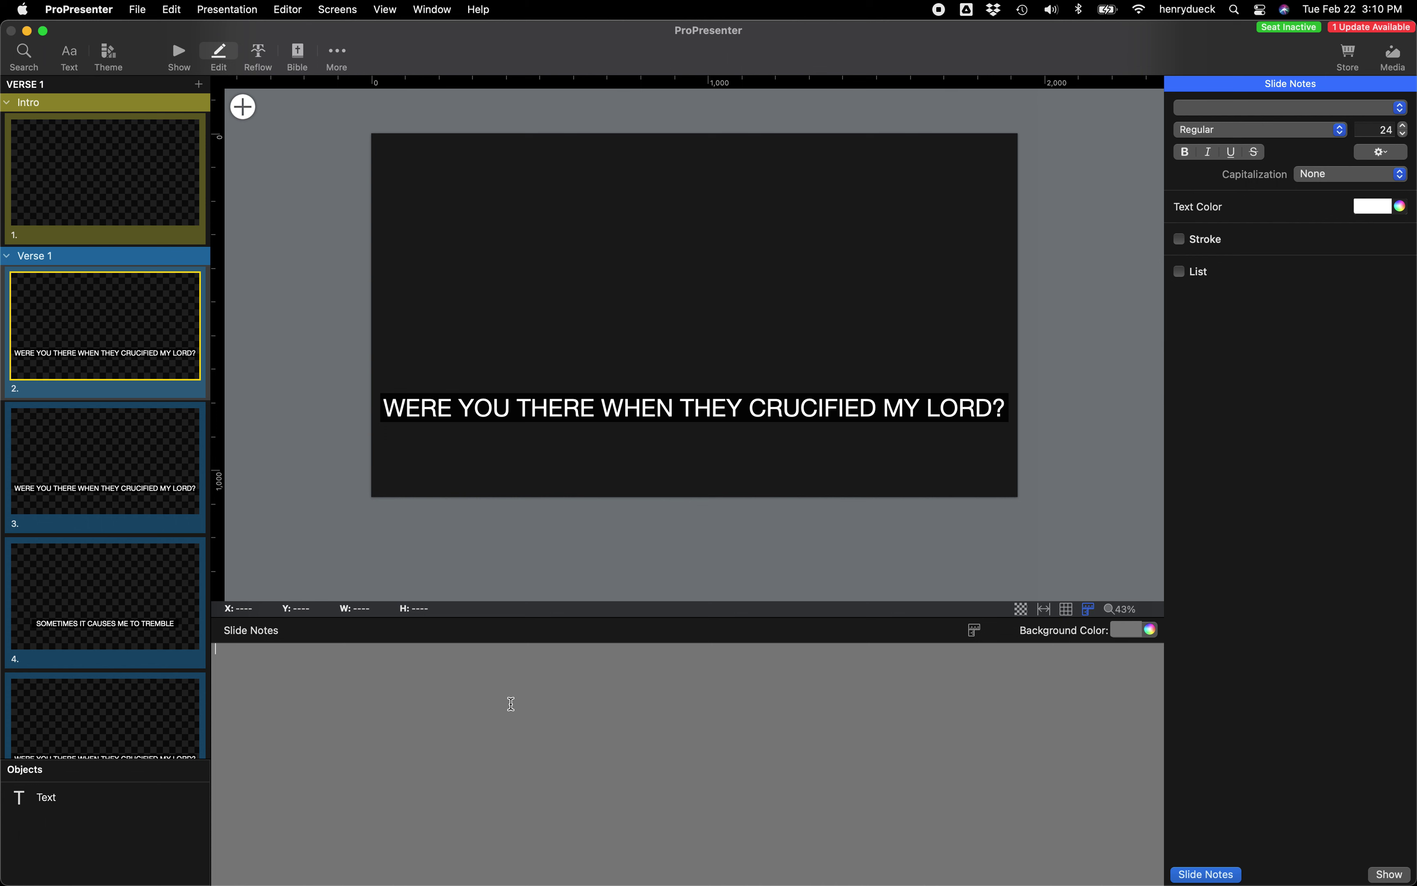
click(505, 698)
click(182, 54)
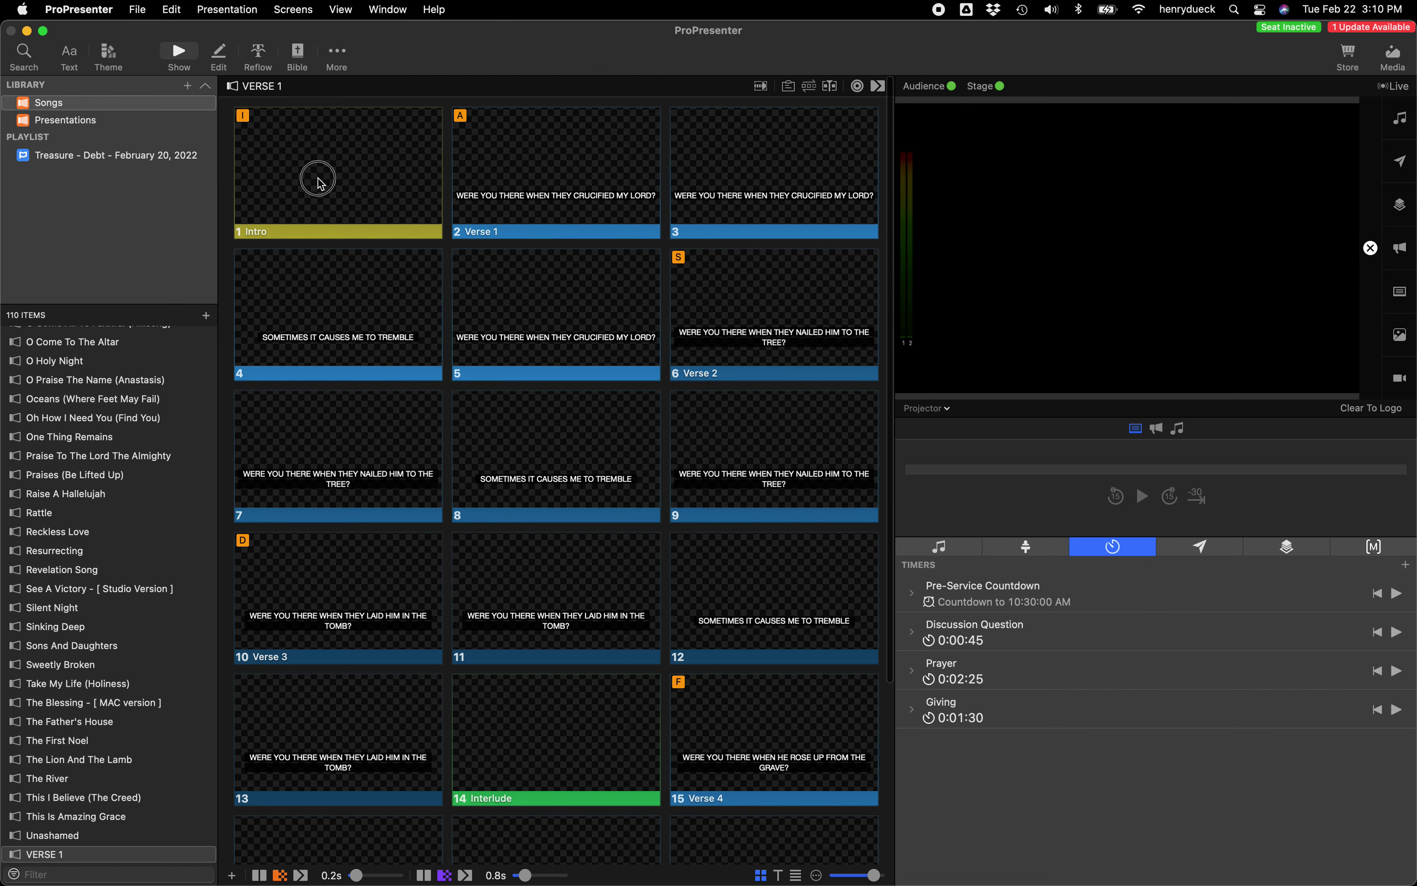
Give the Intro slide an Audience Look action set to Songs
click(318, 181)
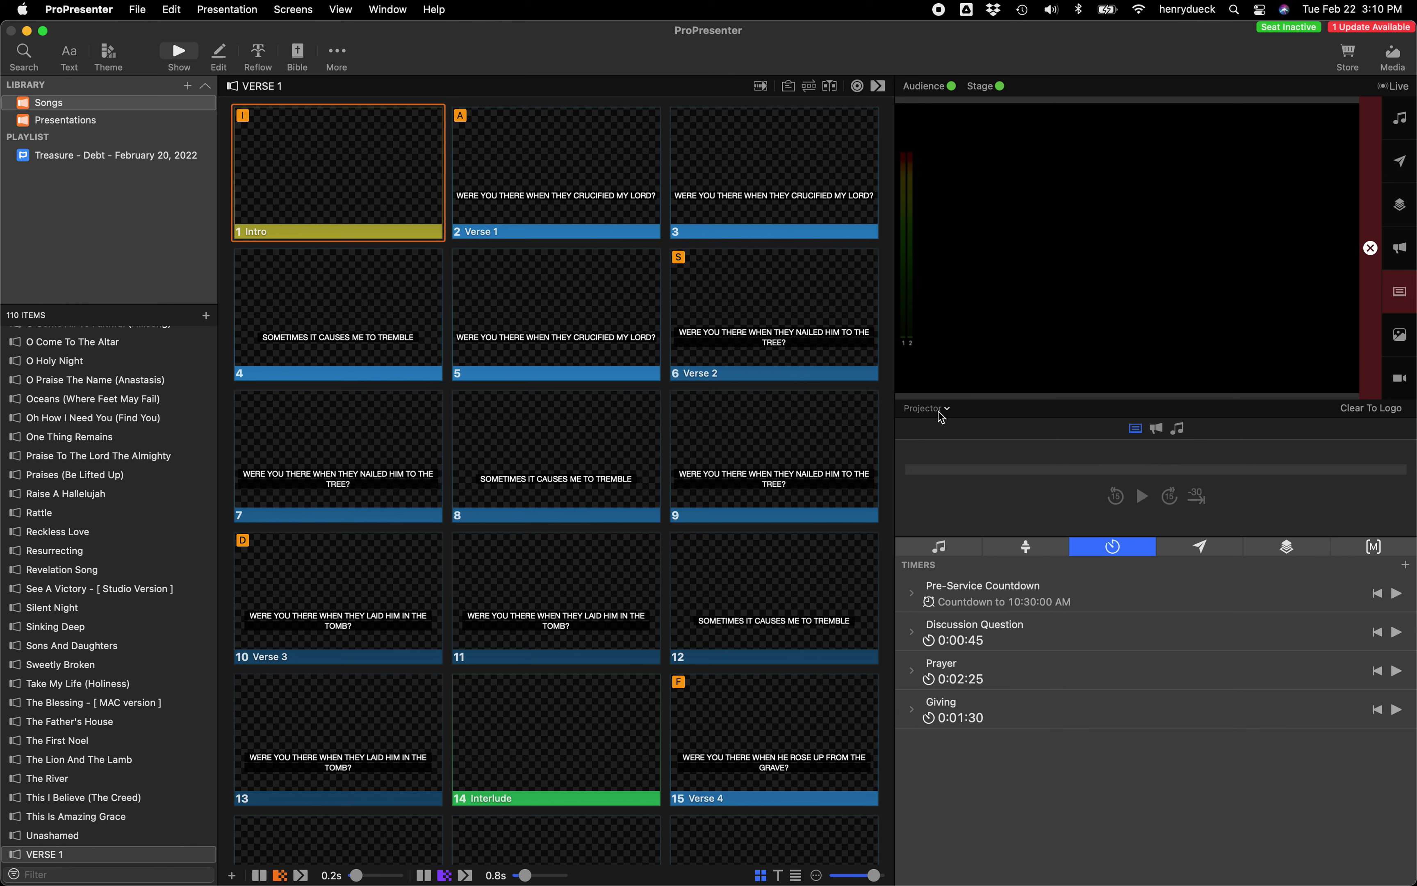
right_click(322, 160)
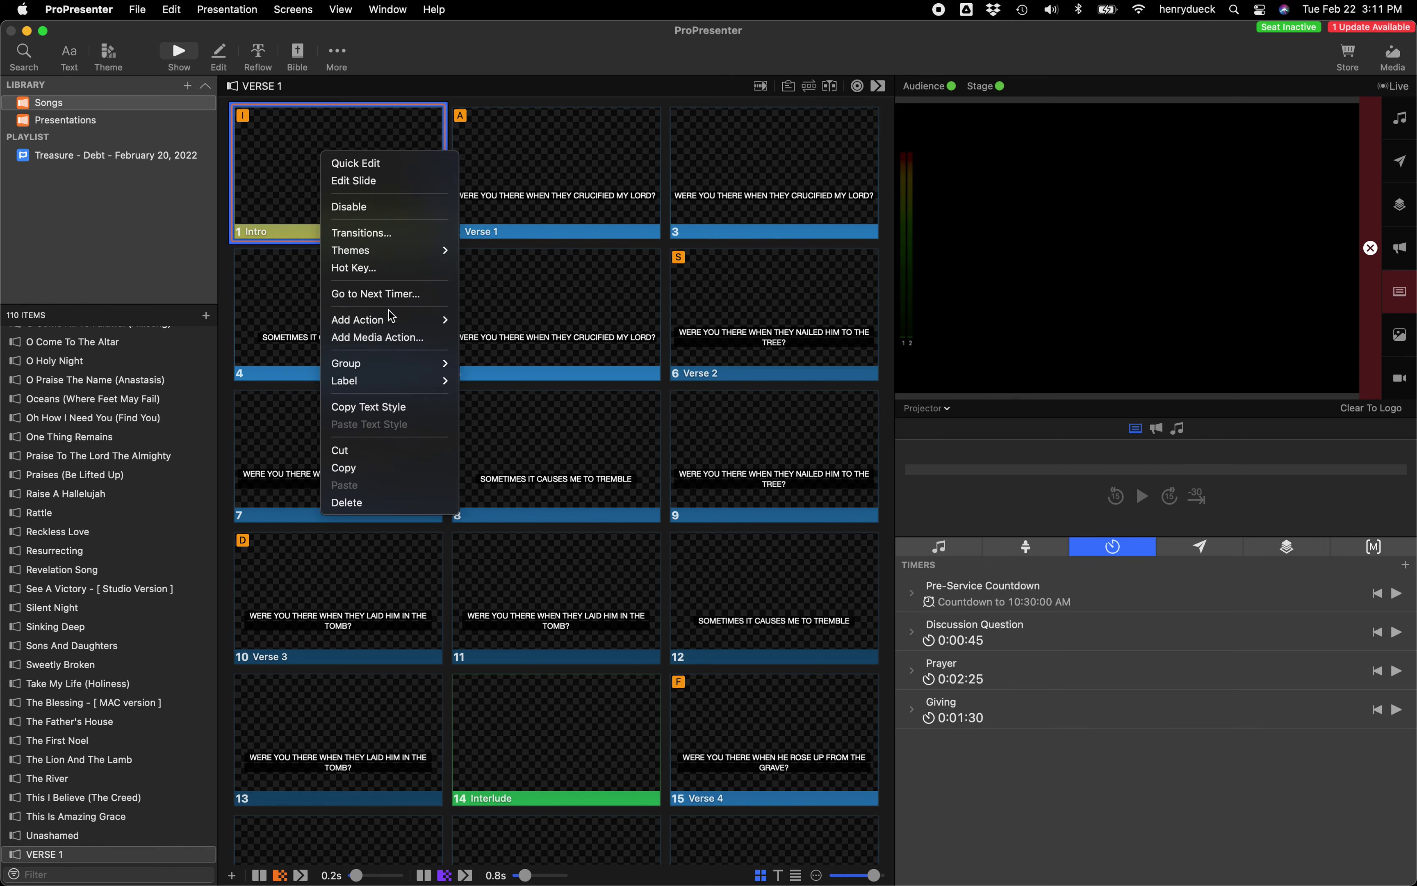
mouse_move(390, 320)
mouse_move(543, 347)
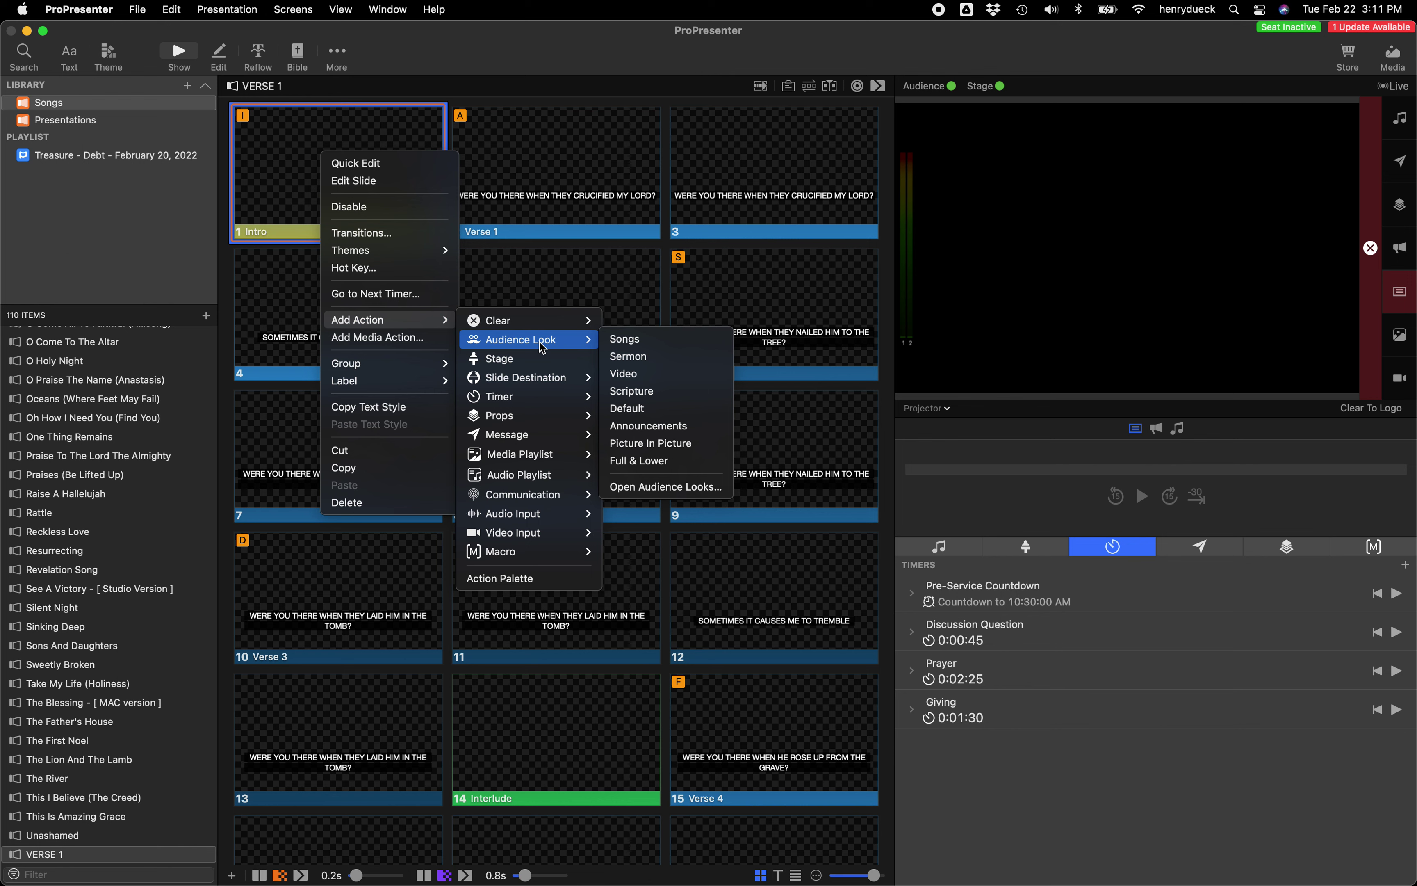
click(635, 346)
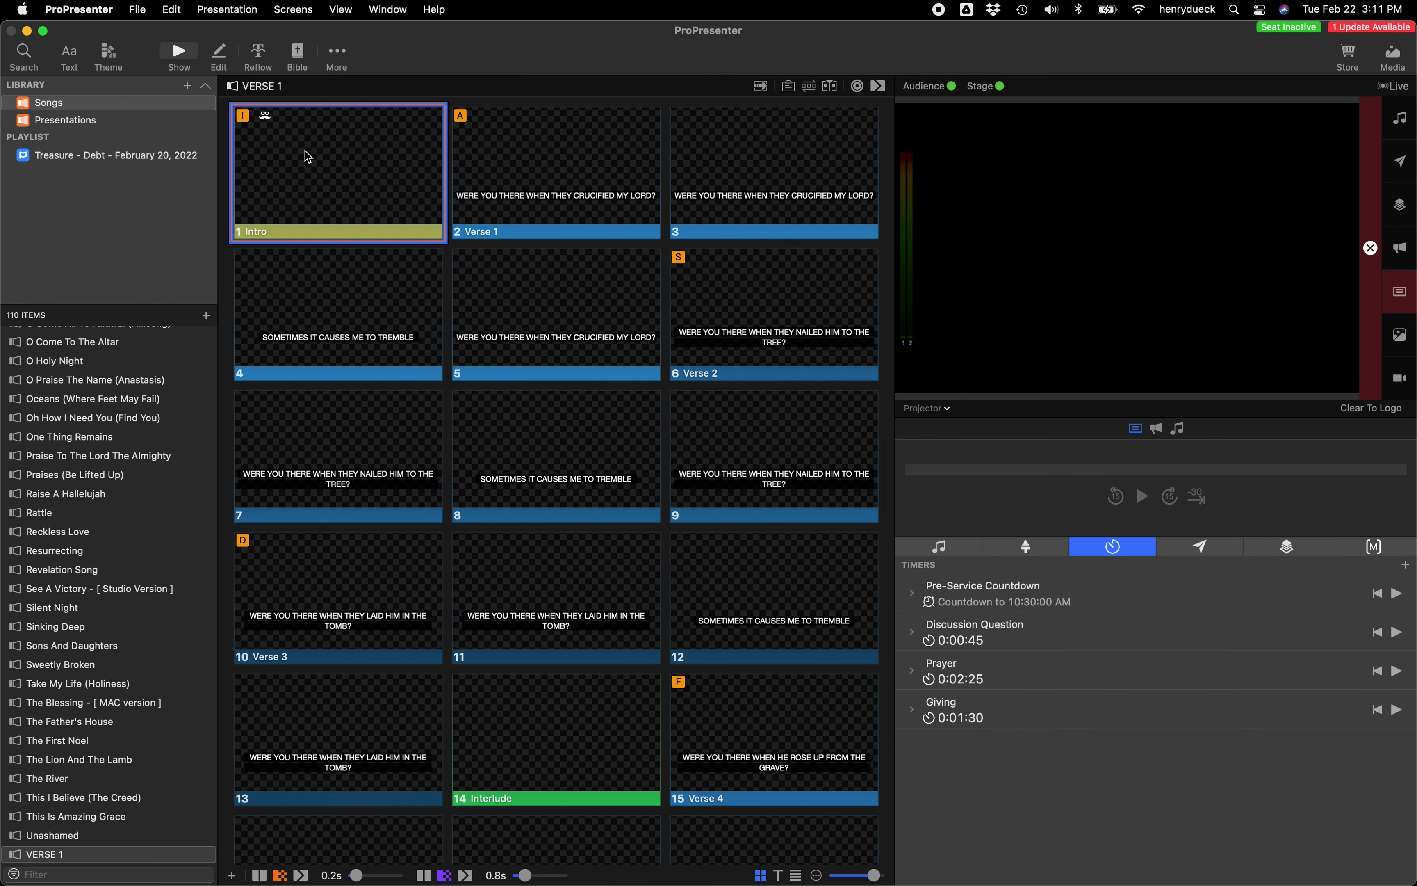
Add a Stage action setting Balcony TV to SONG 4/4 lyrics & chords, then trigger Intro
scroll(332, 160, down, 1)
right_click(331, 159)
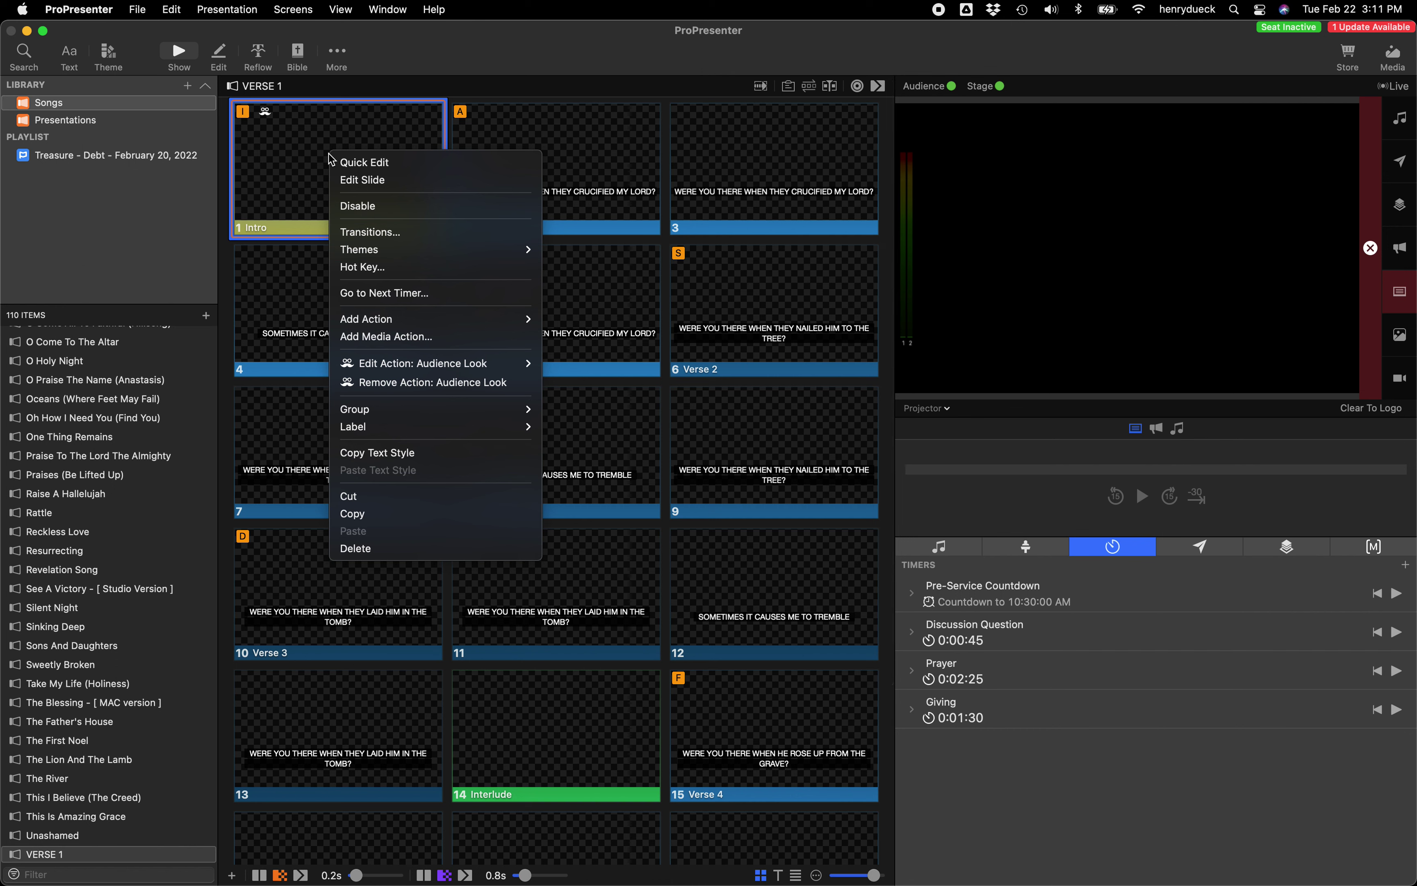
mouse_move(413, 320)
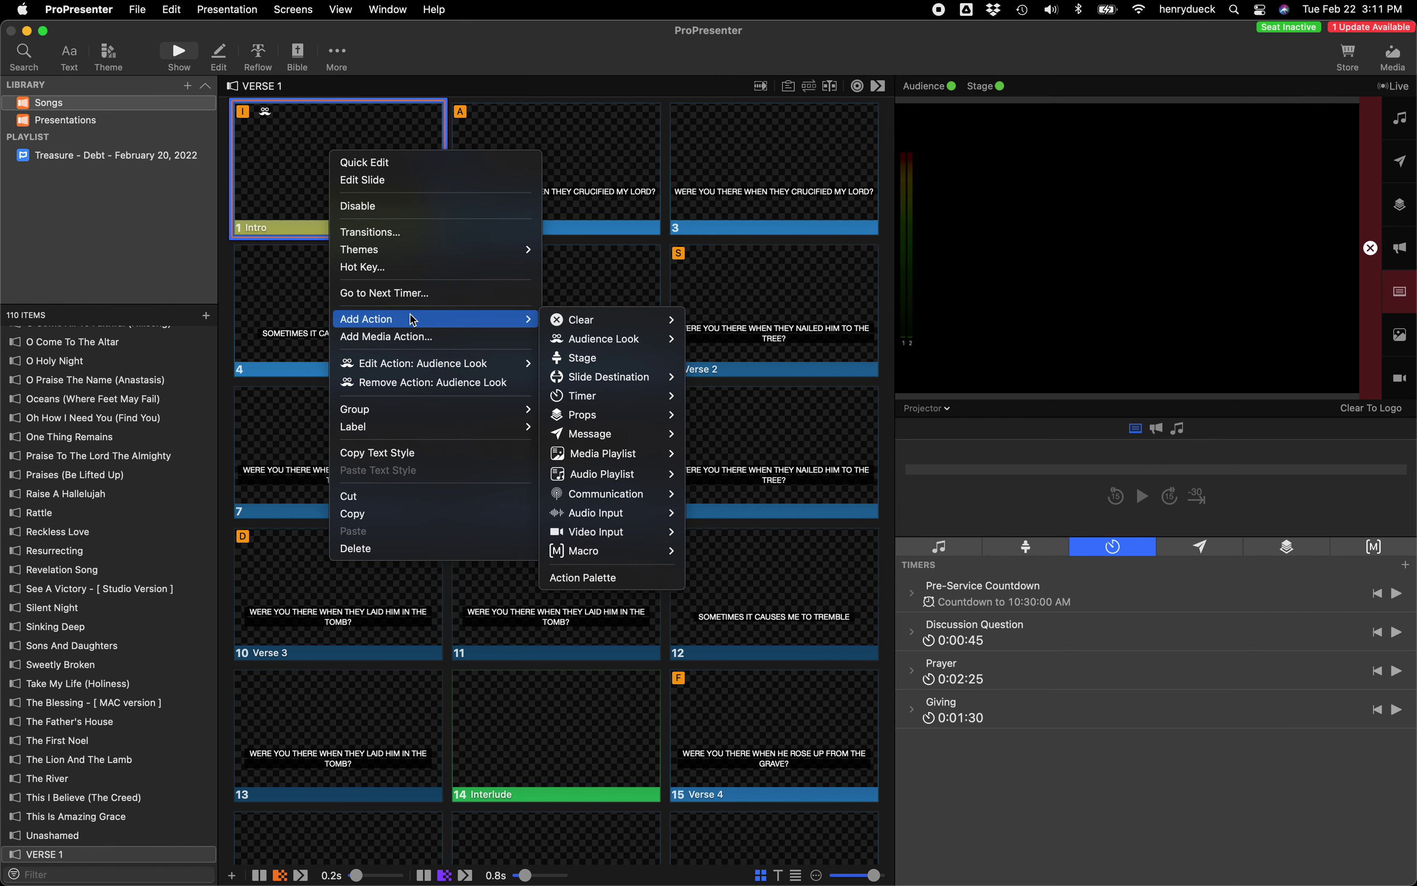
click(588, 363)
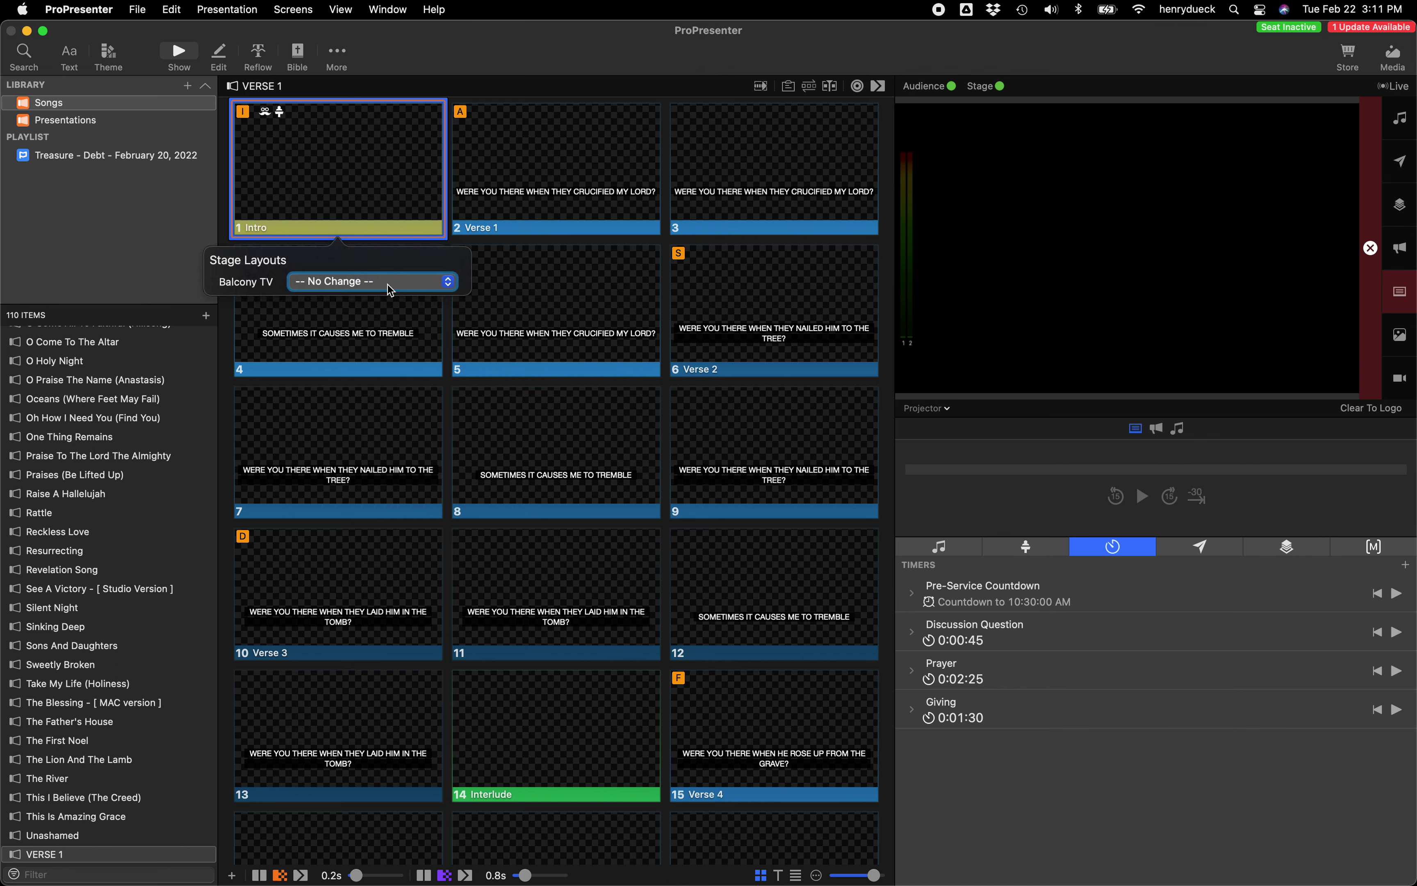
click(380, 287)
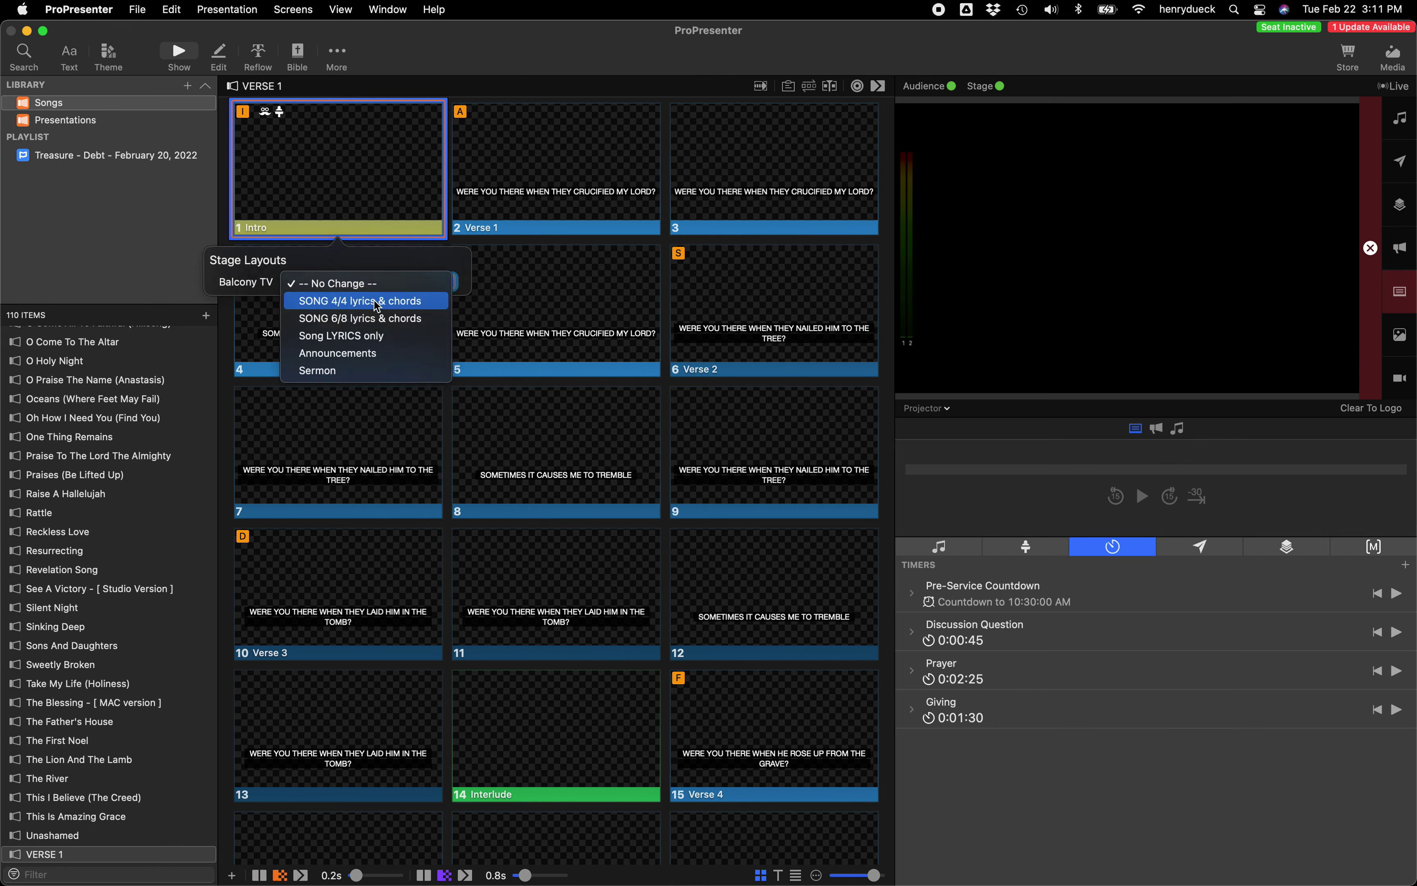
click(371, 302)
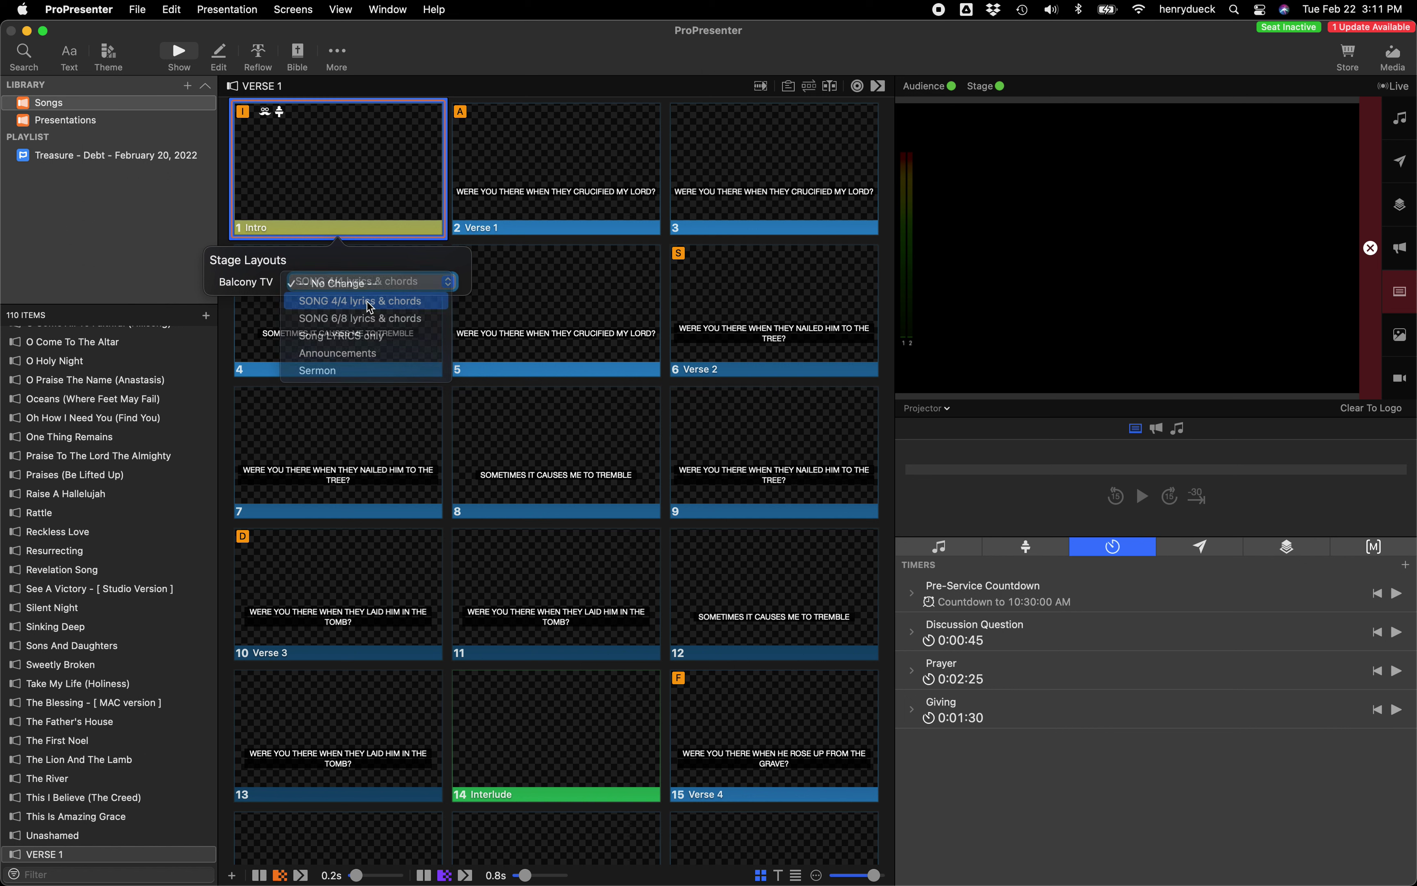
click(338, 167)
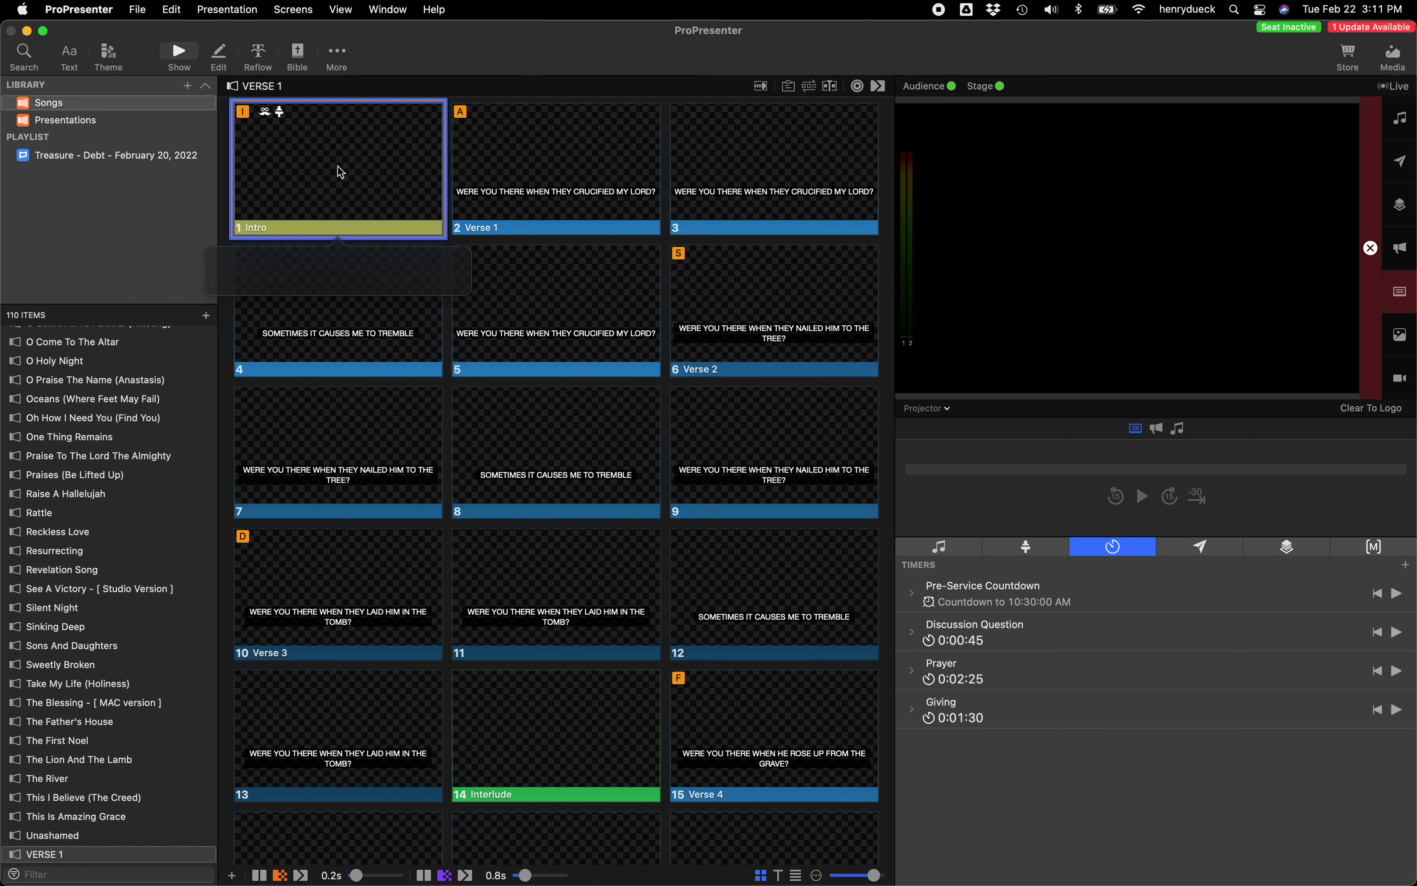
click(318, 157)
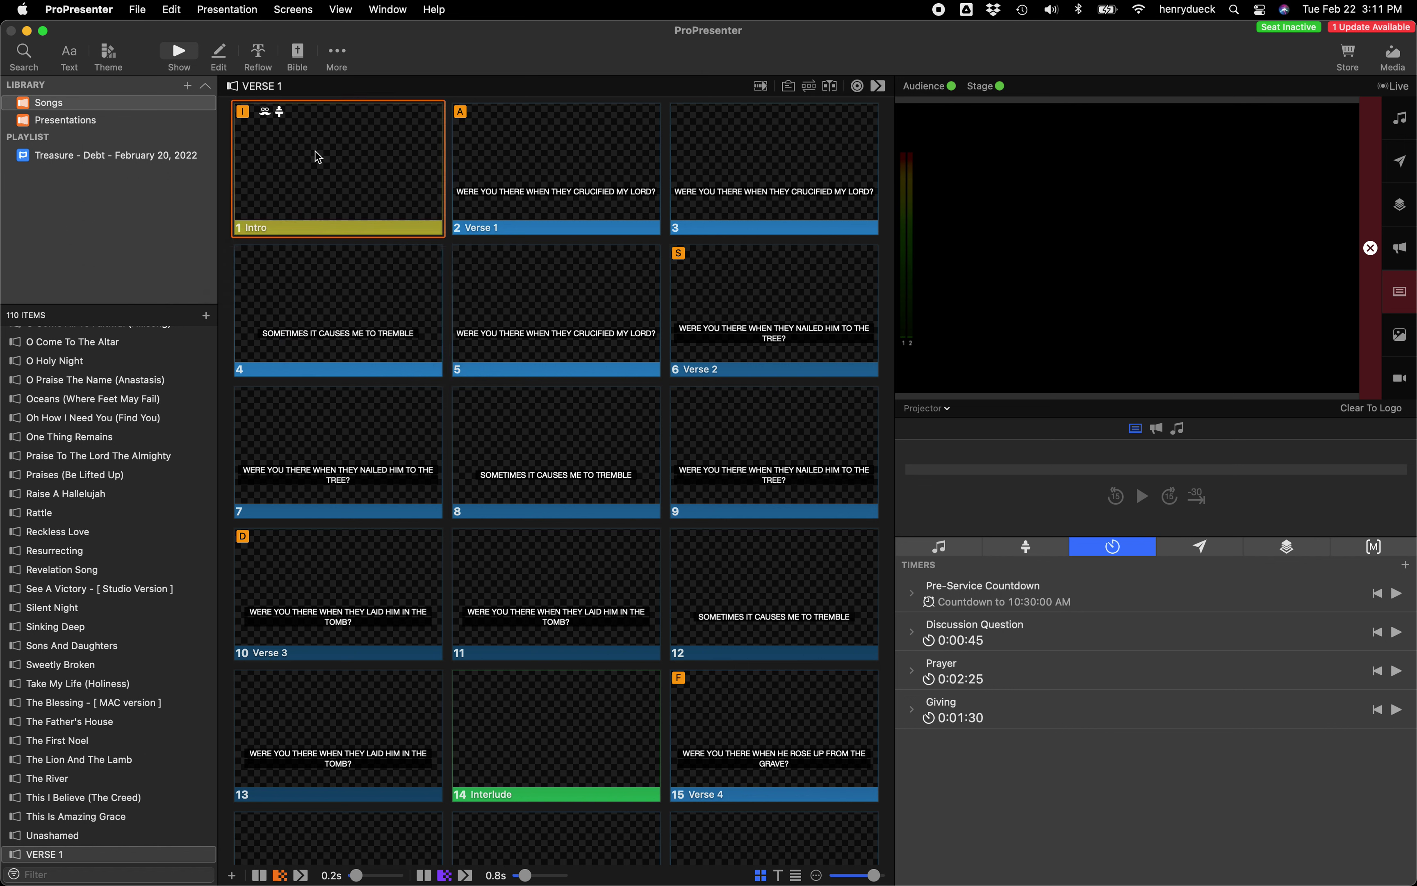
Send the Were You There Intro, Verse 1 and slide 3 live to check the output
click(583, 185)
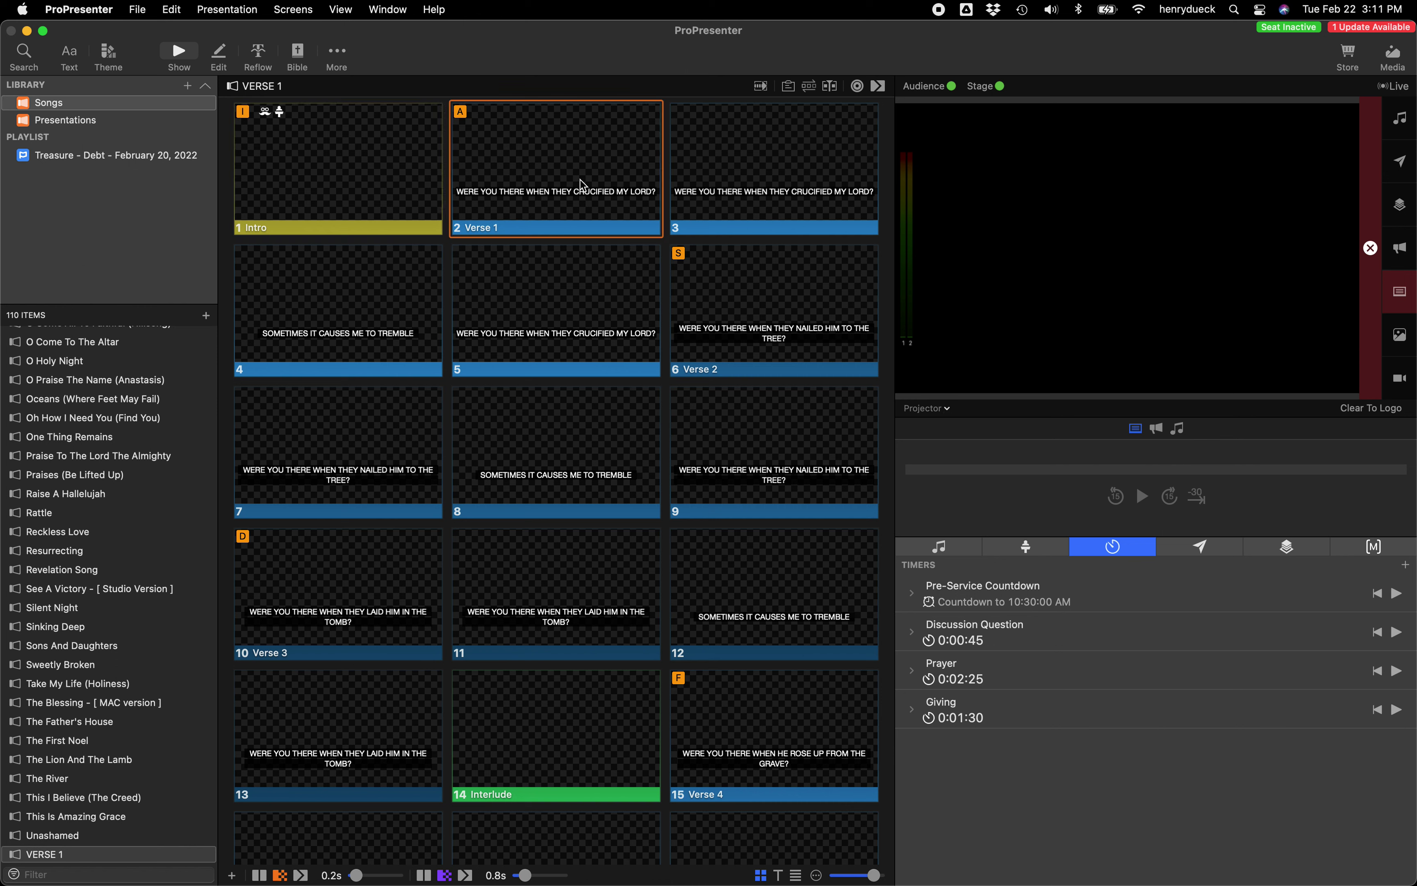
click(790, 186)
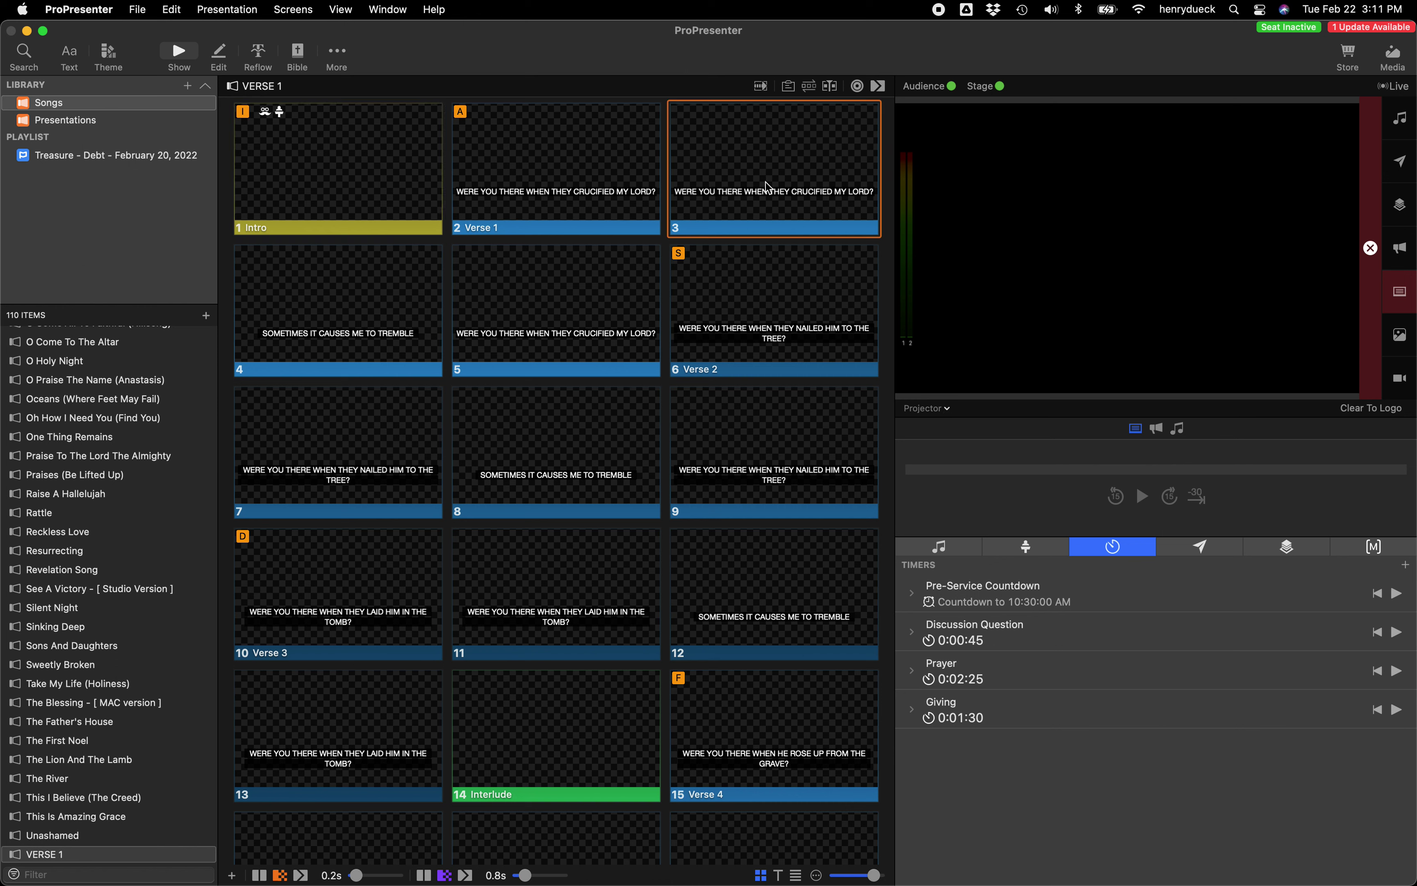
click(571, 171)
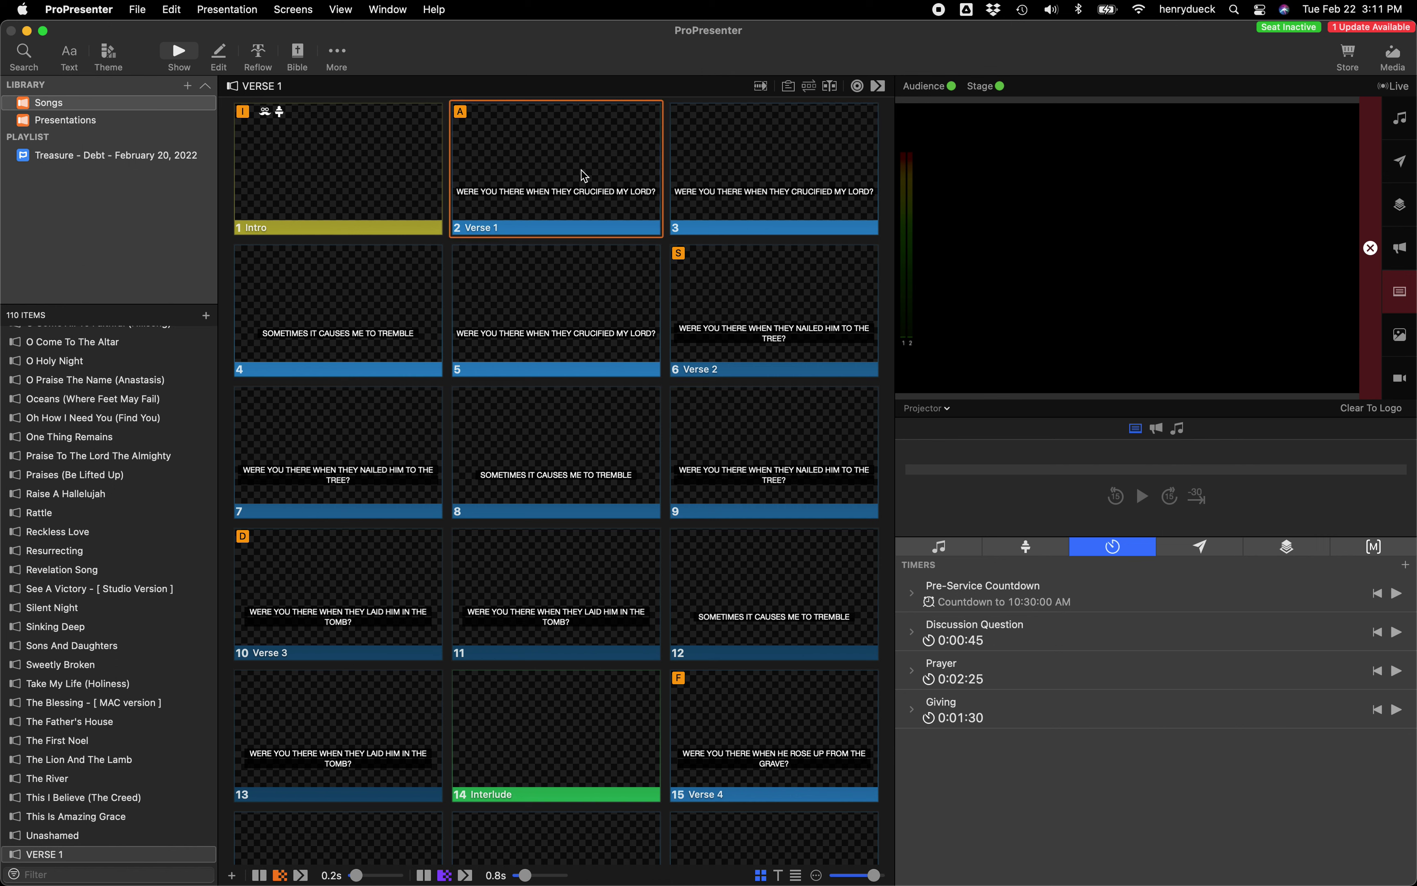
click(930, 408)
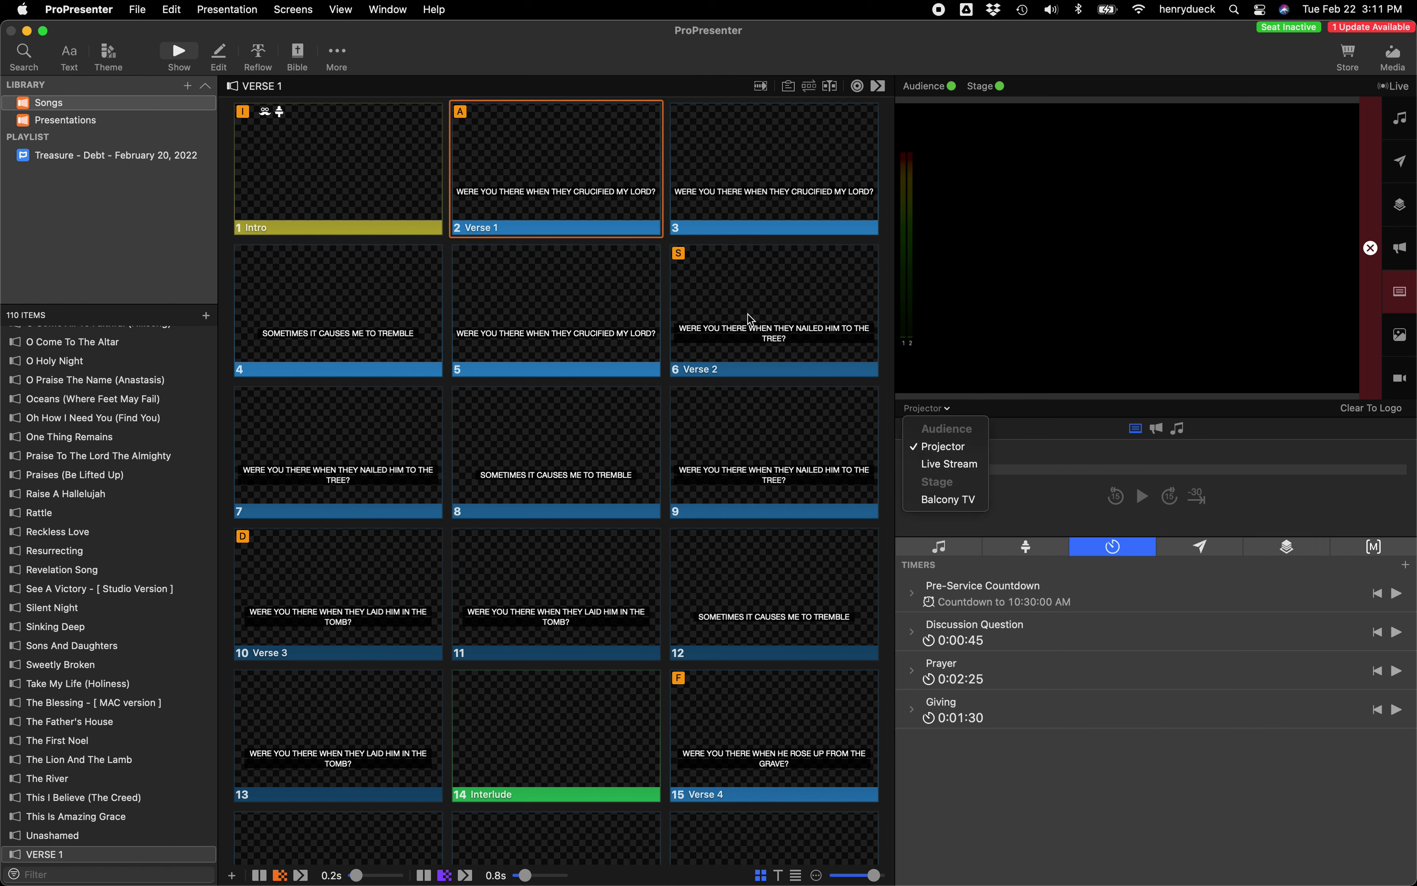
click(565, 175)
click(356, 148)
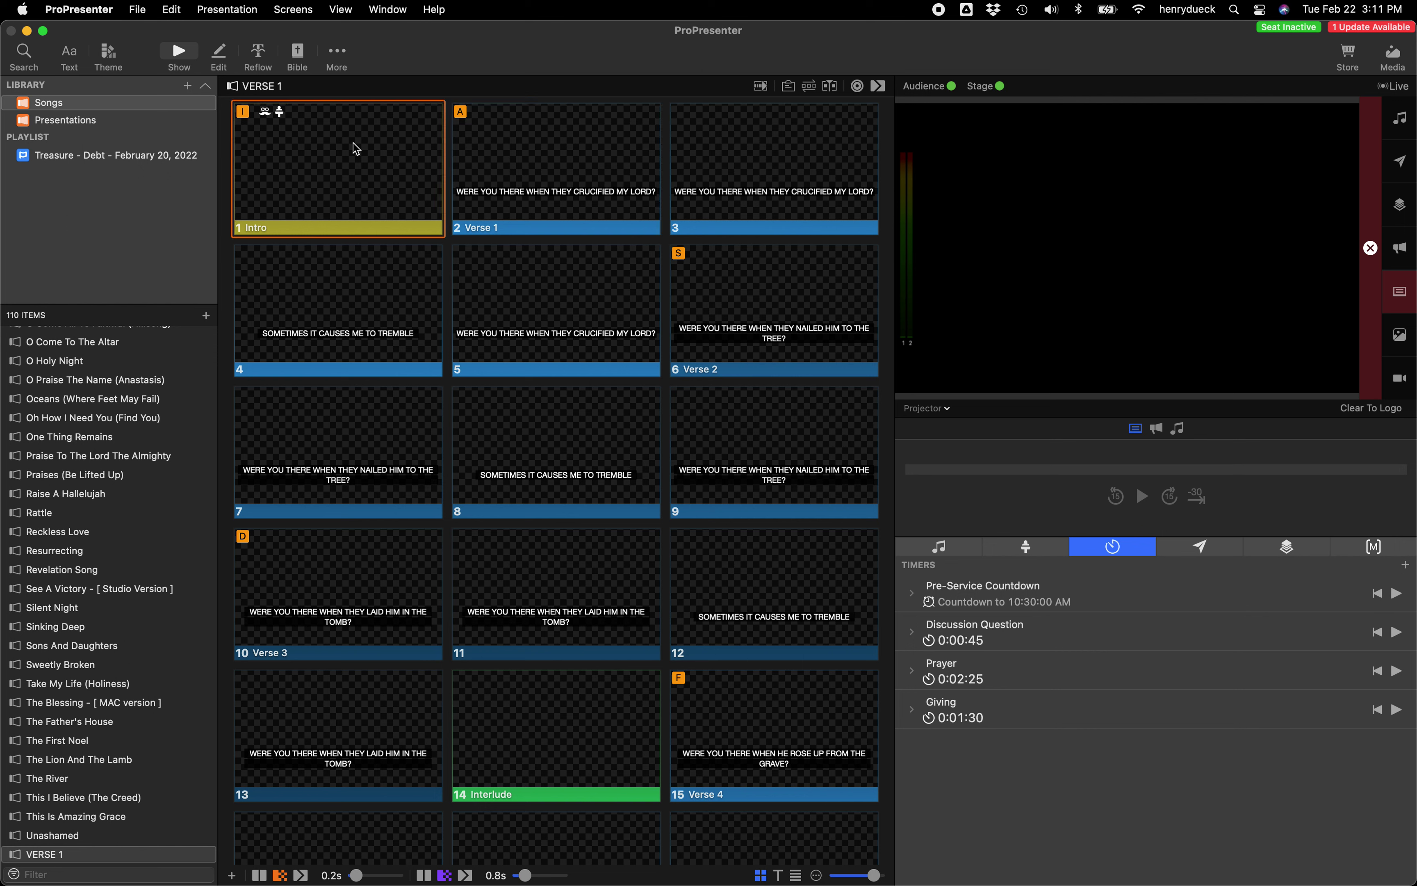
click(554, 152)
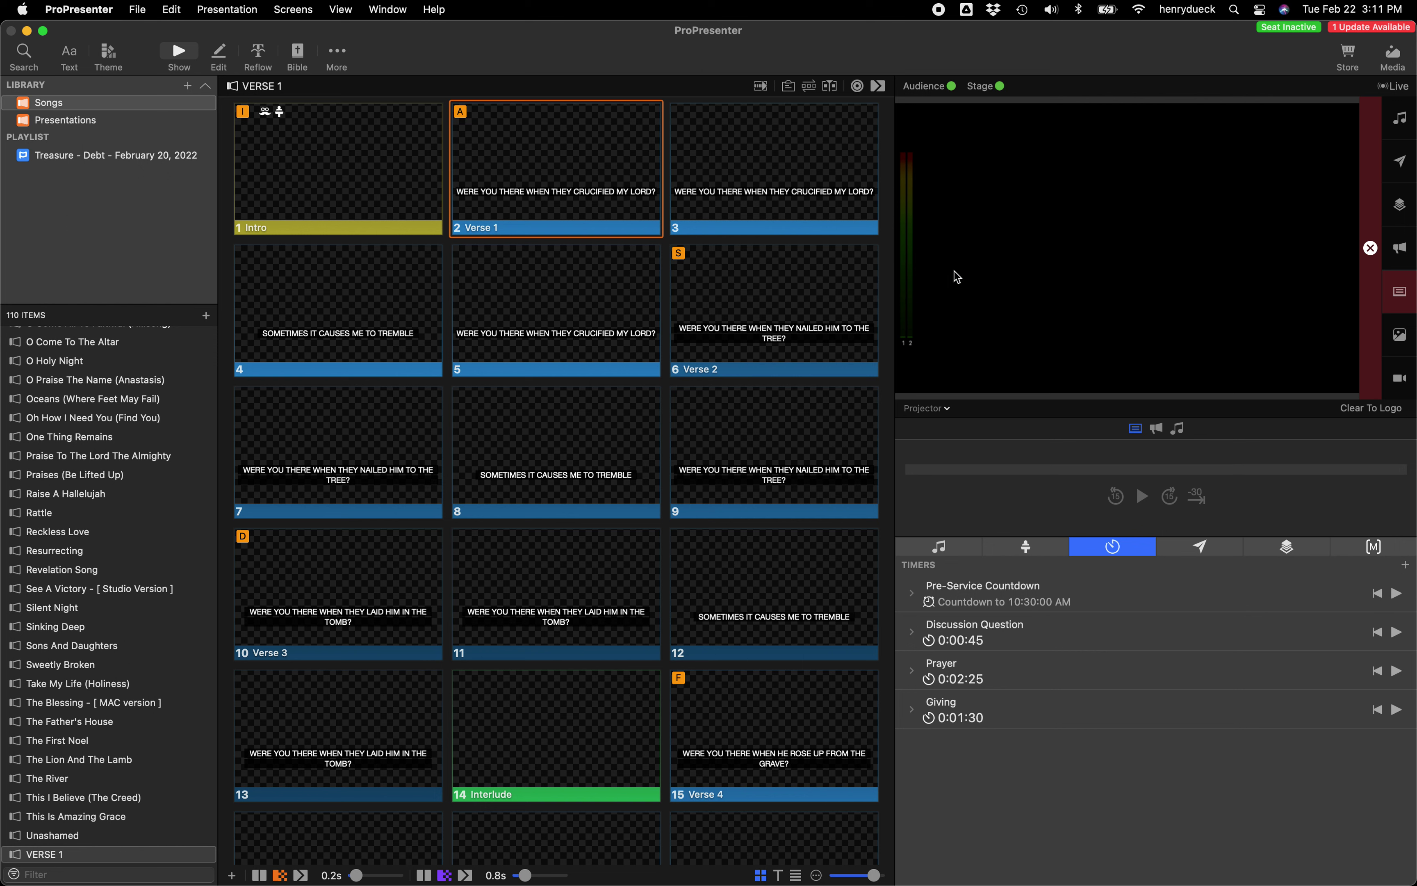
Give the Songs look LYRICS Projector and LYRICS Live Stream themes and make it live
click(293, 9)
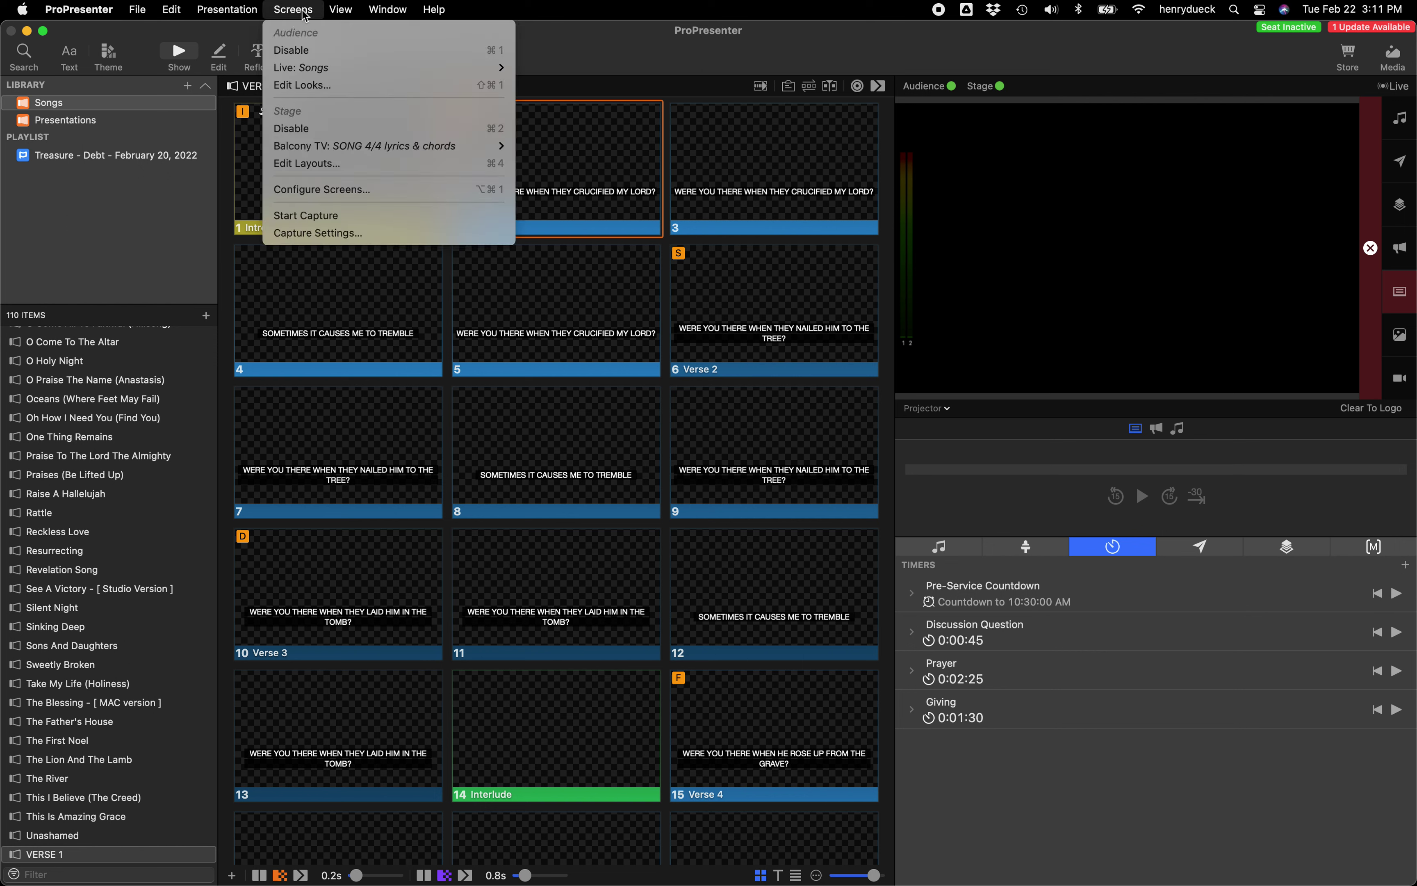
click(305, 89)
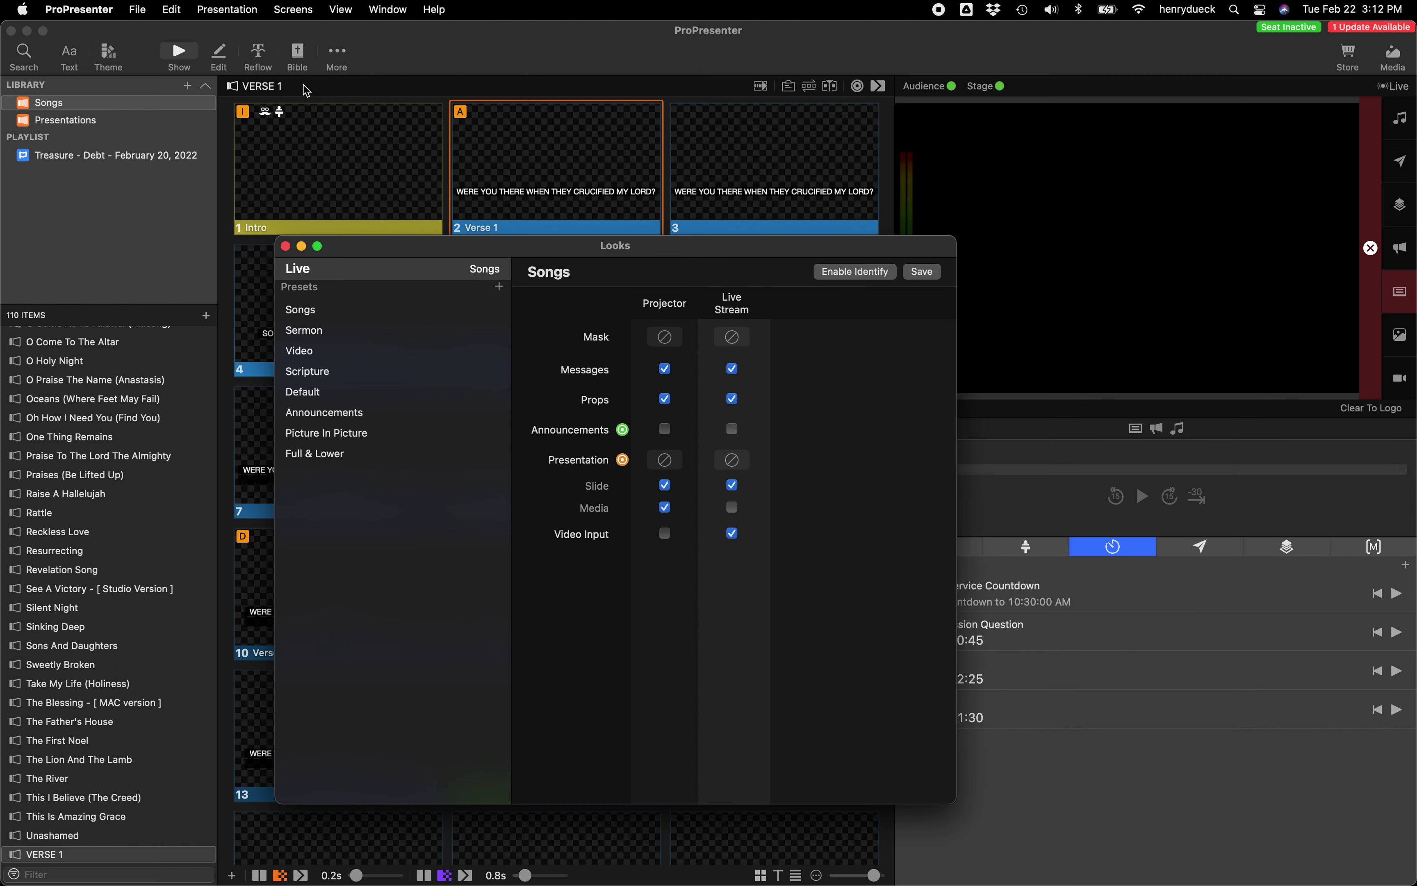
click(298, 318)
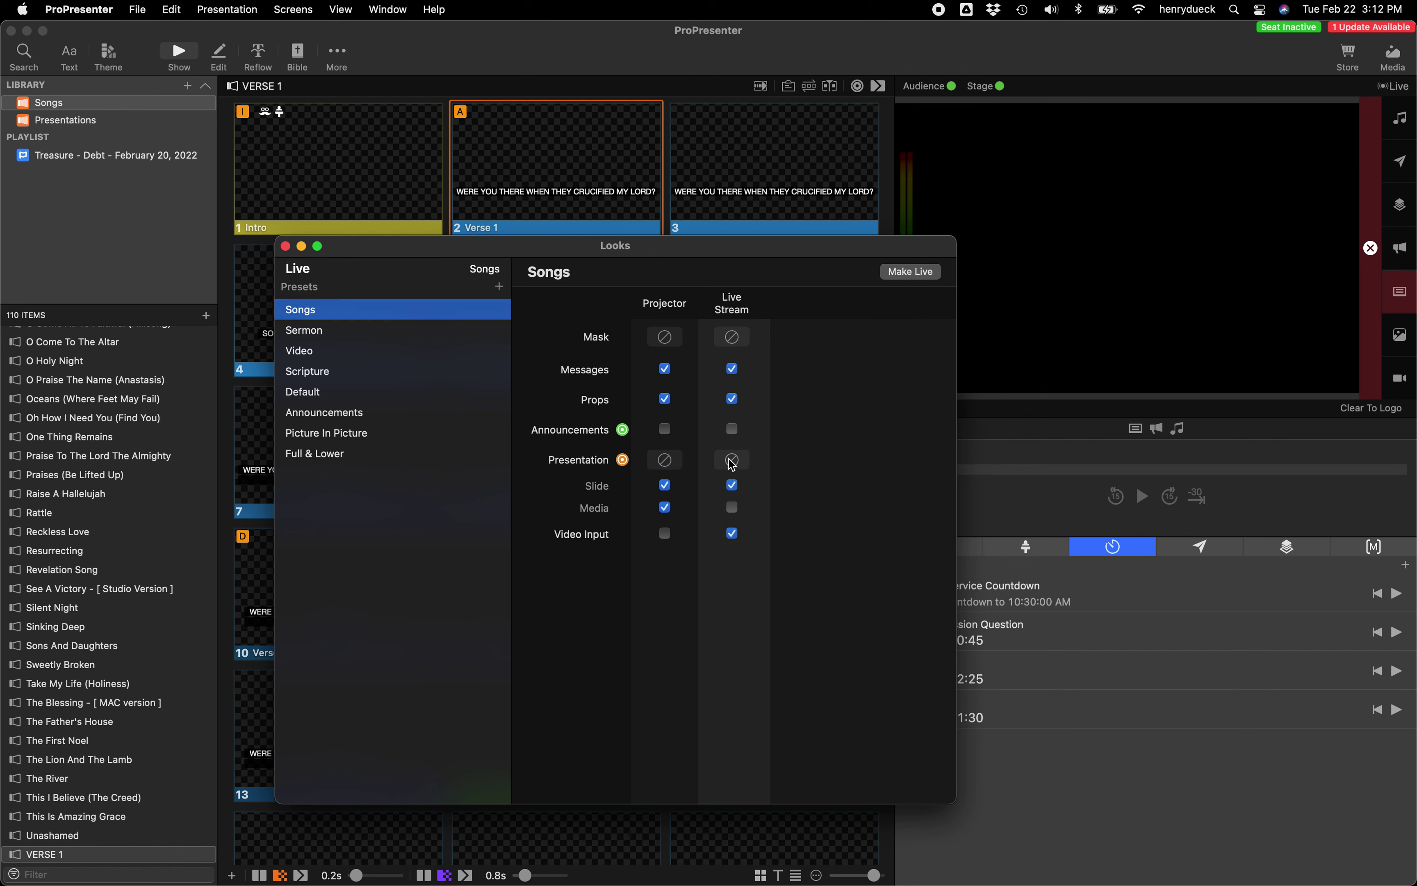
click(669, 465)
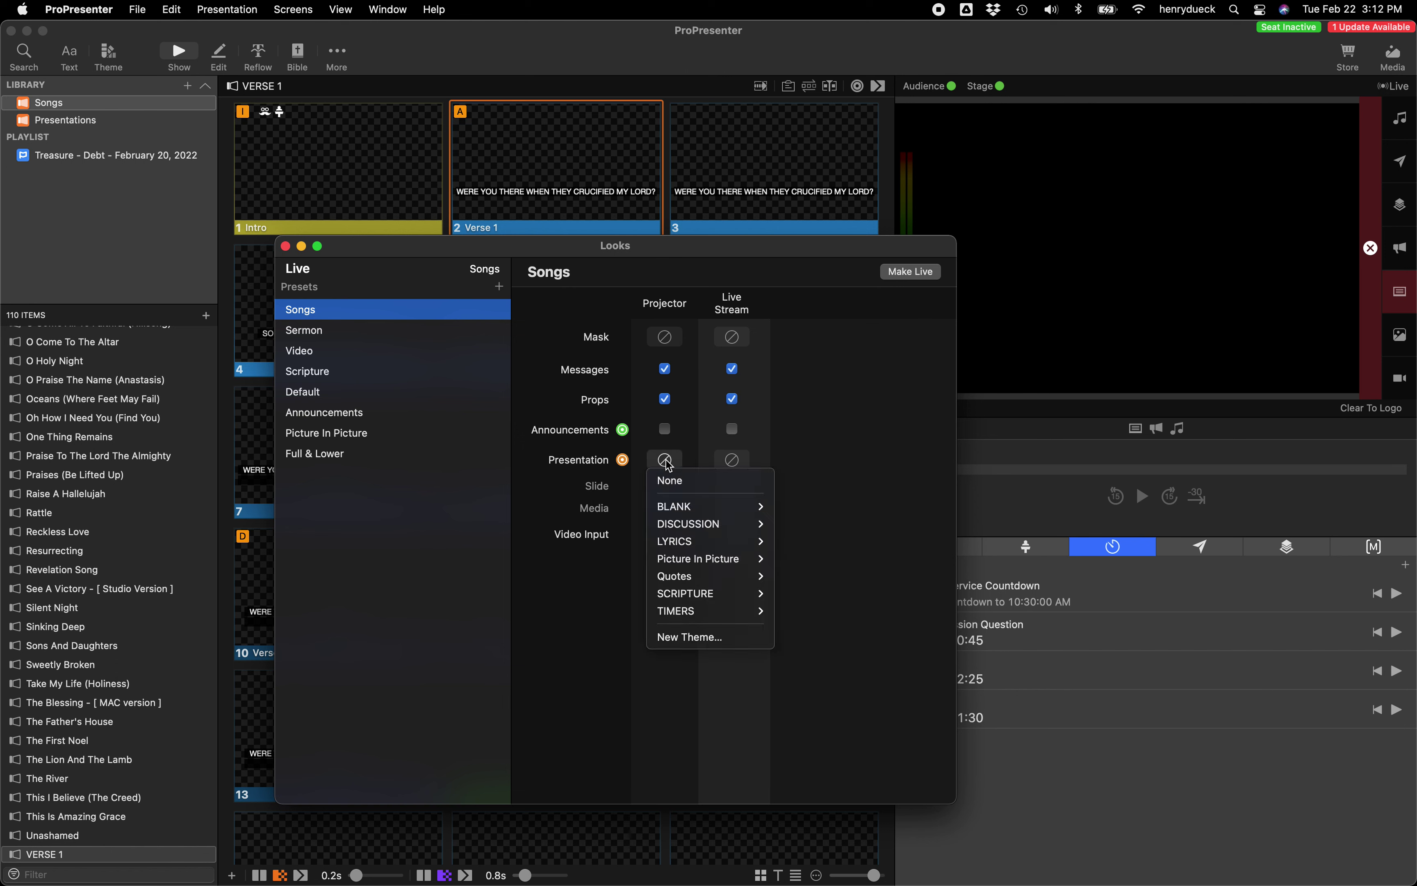
mouse_move(708, 541)
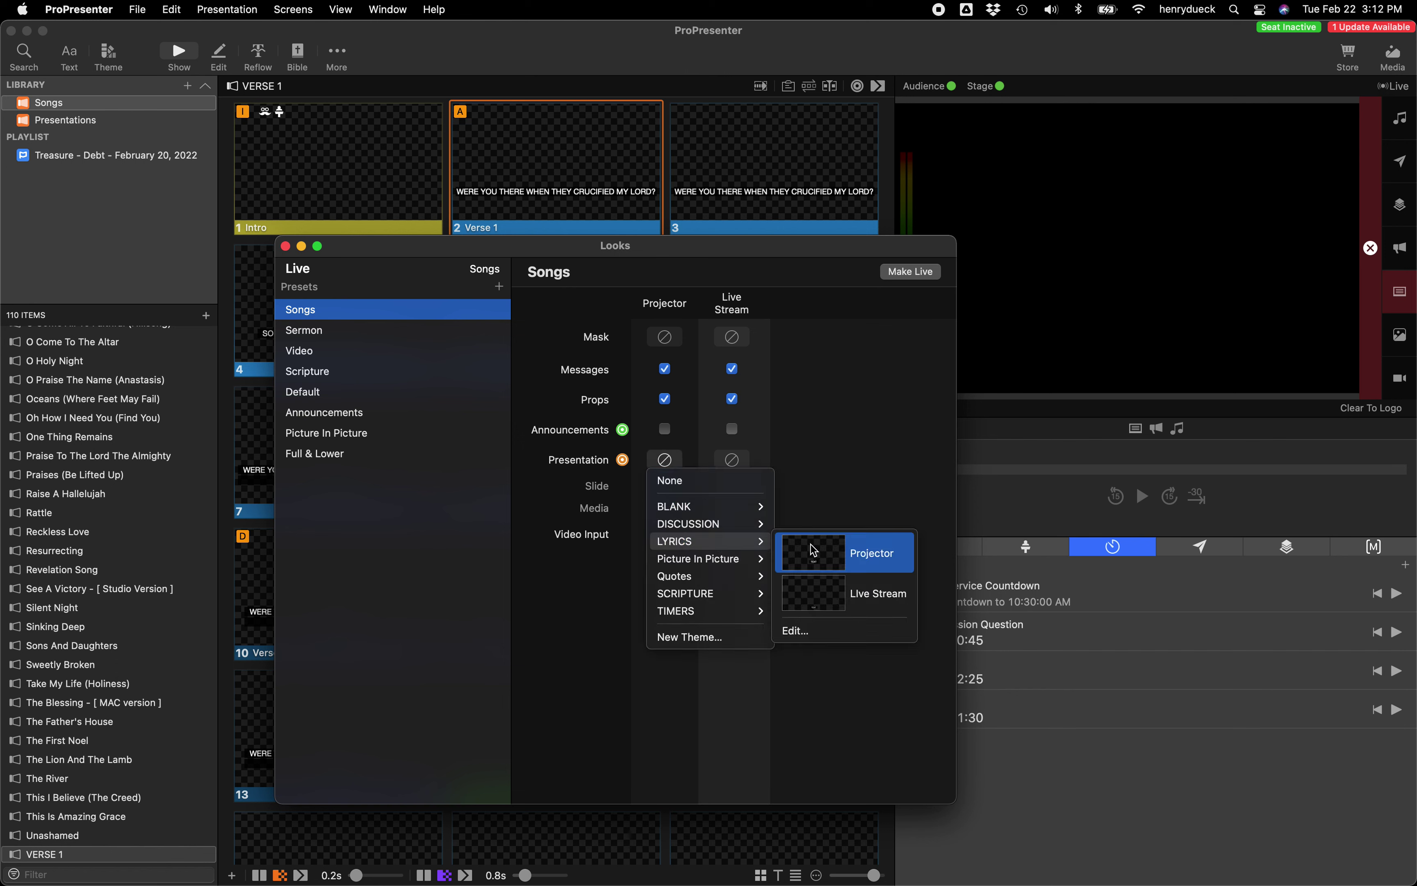
click(820, 556)
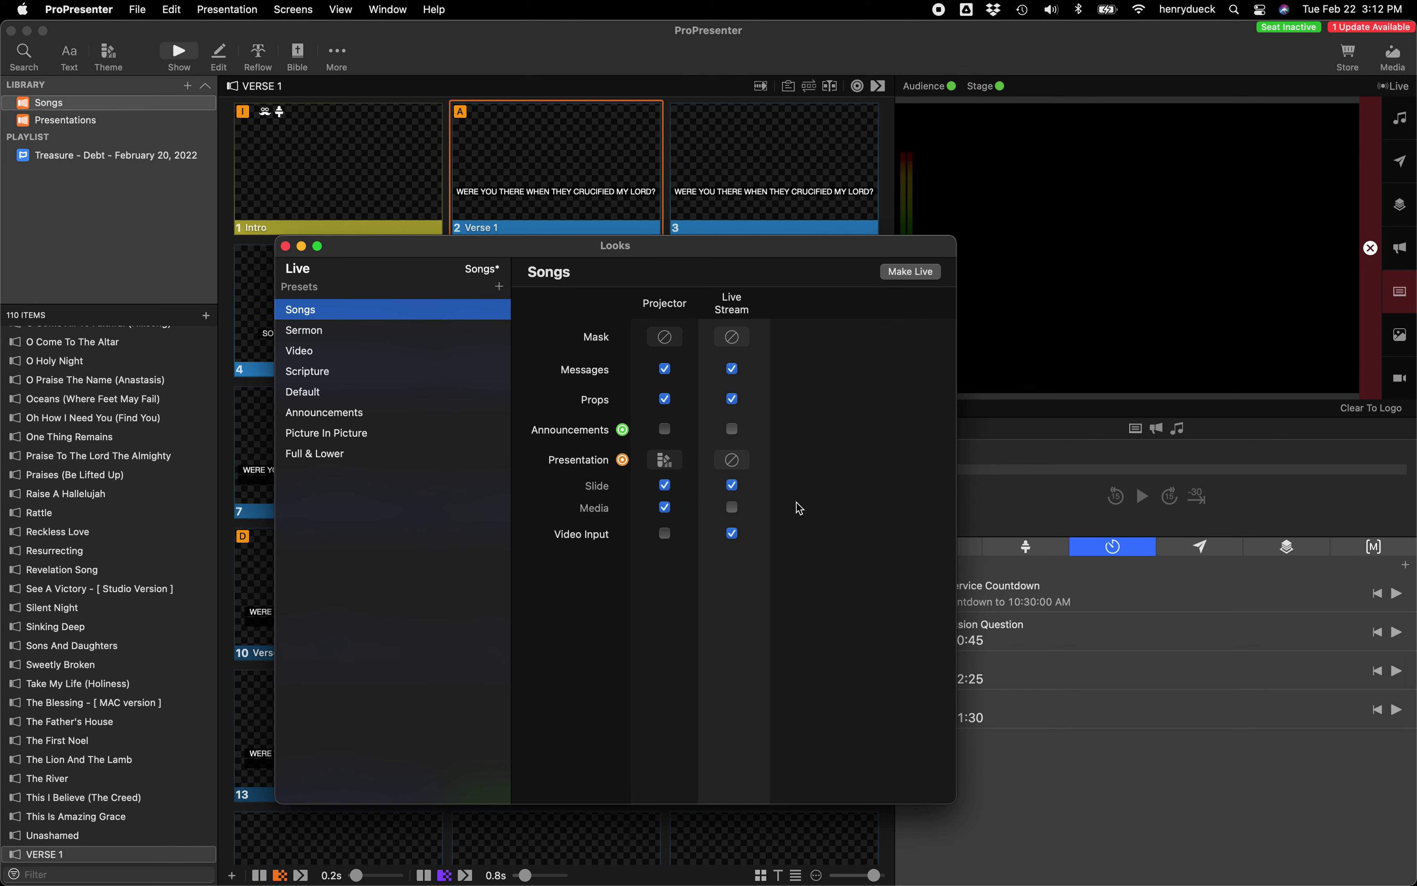
click(738, 462)
mouse_move(773, 542)
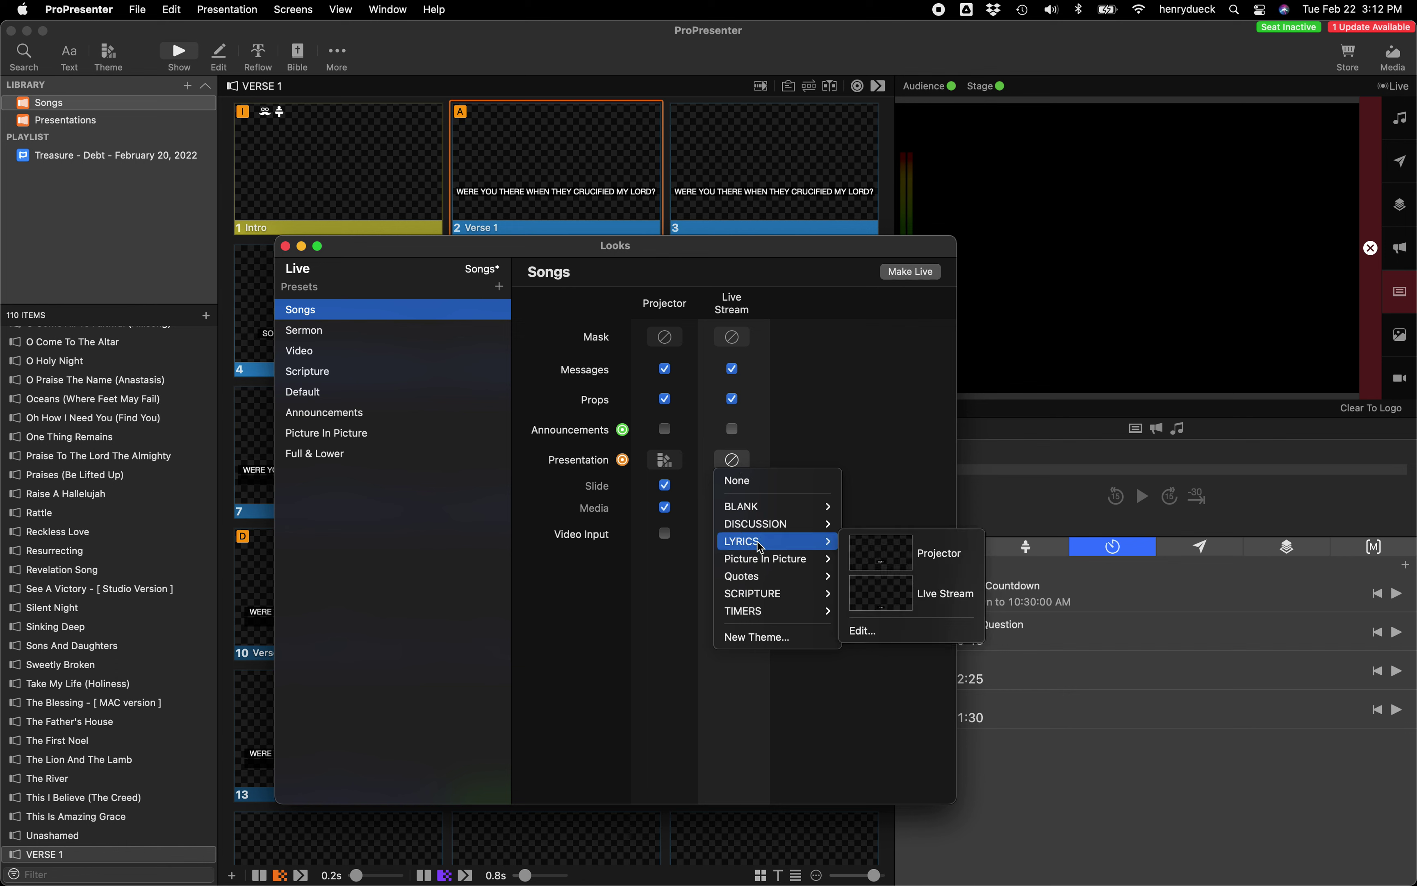
click(895, 602)
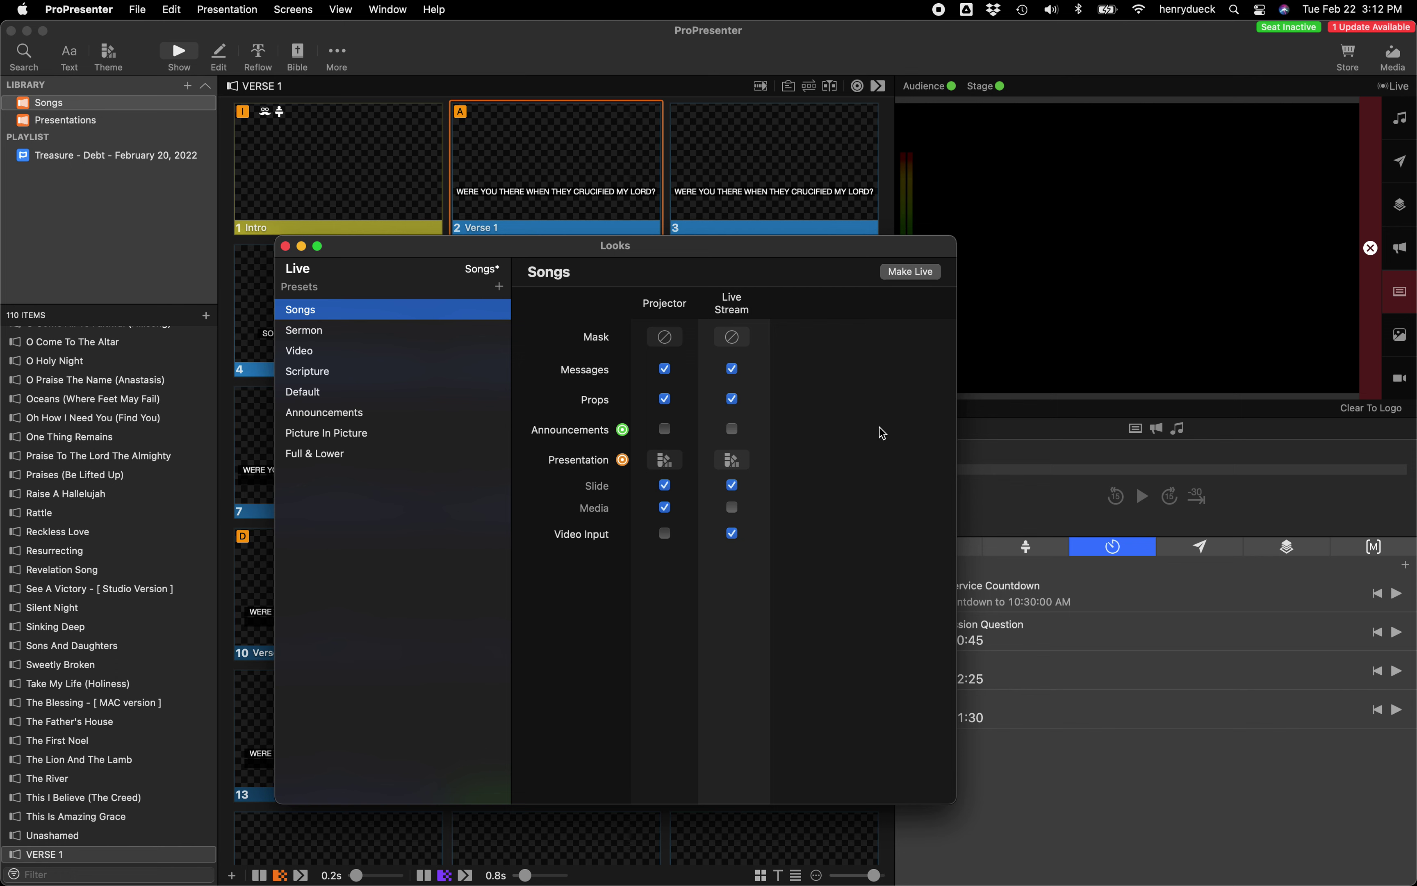
click(915, 273)
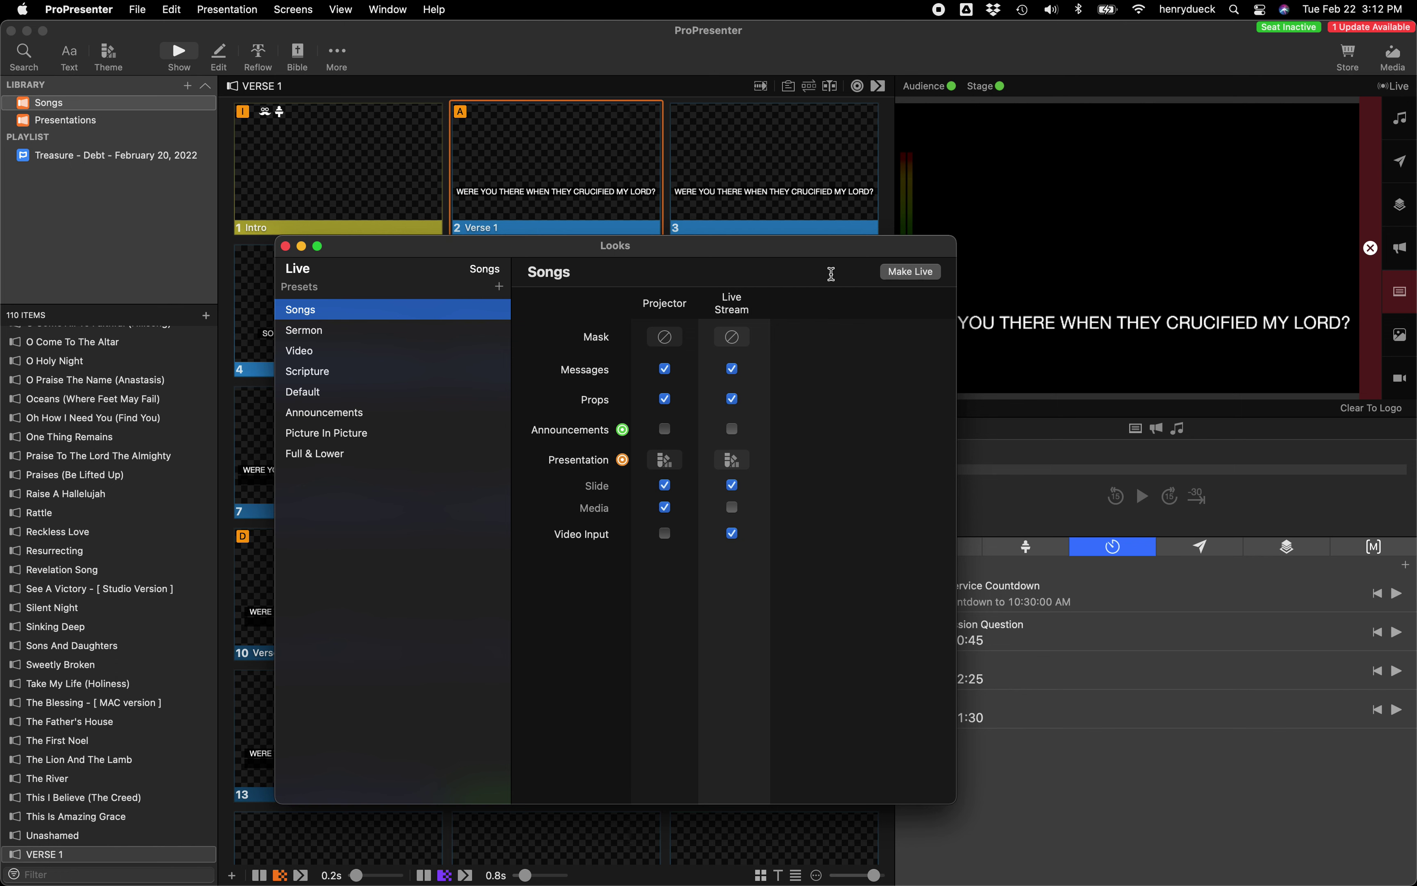
click(286, 247)
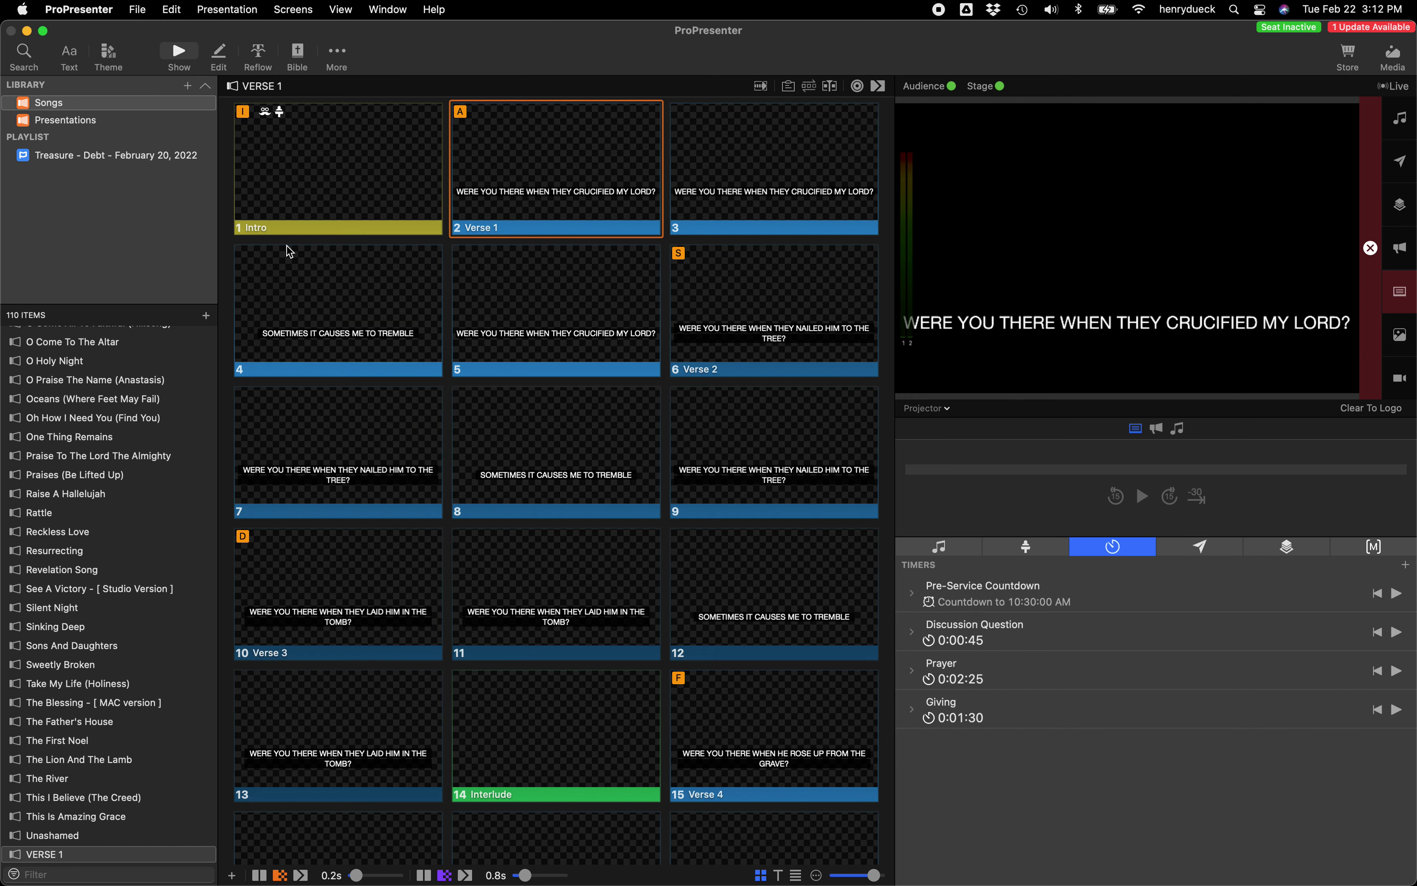
Check the Intro credits and Verse 1 on the Live Stream preview, then reopen the song editor
click(354, 163)
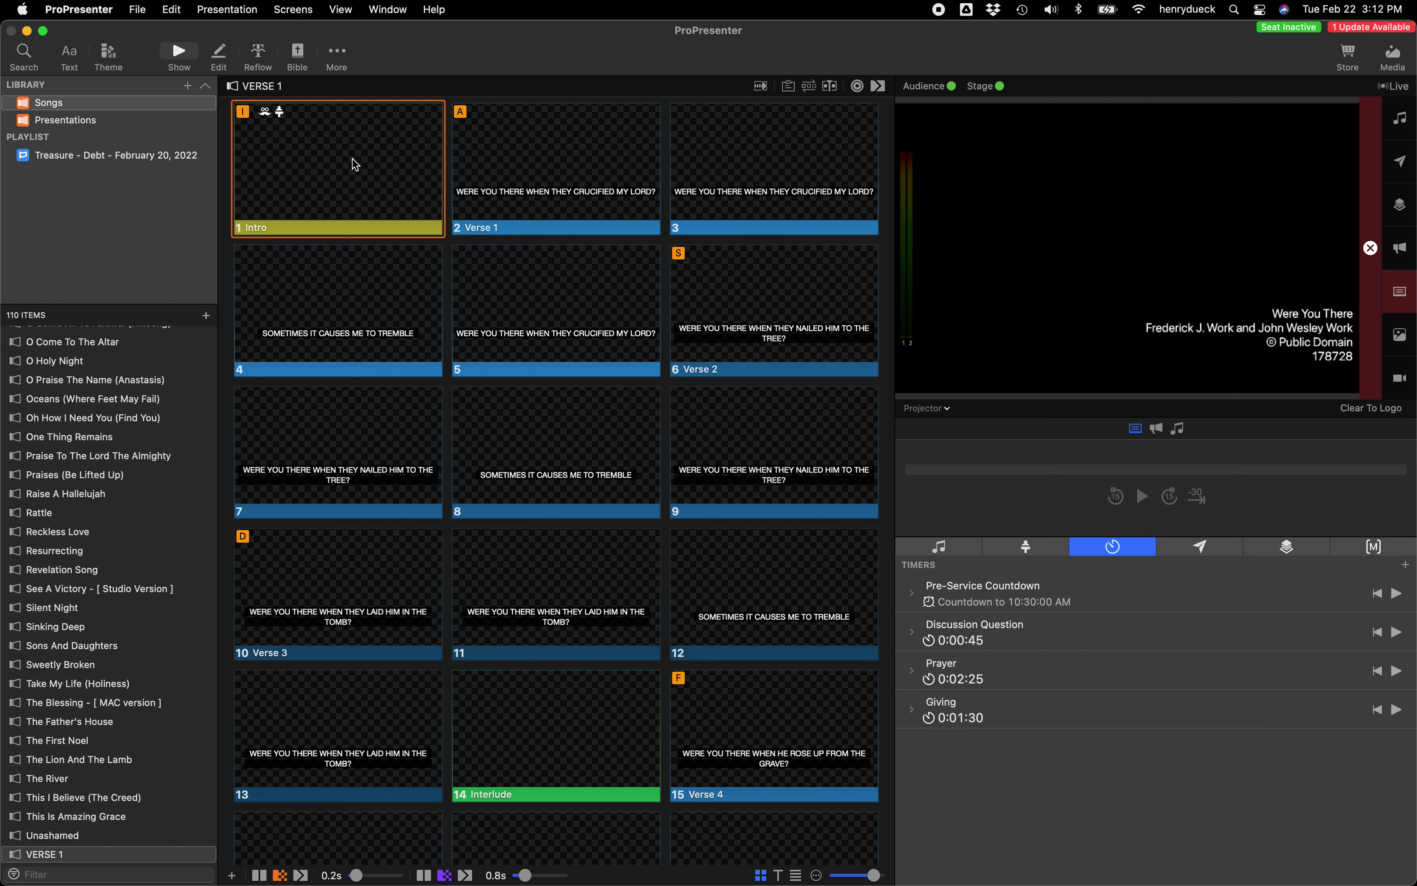
scroll(512, 162, down, 1)
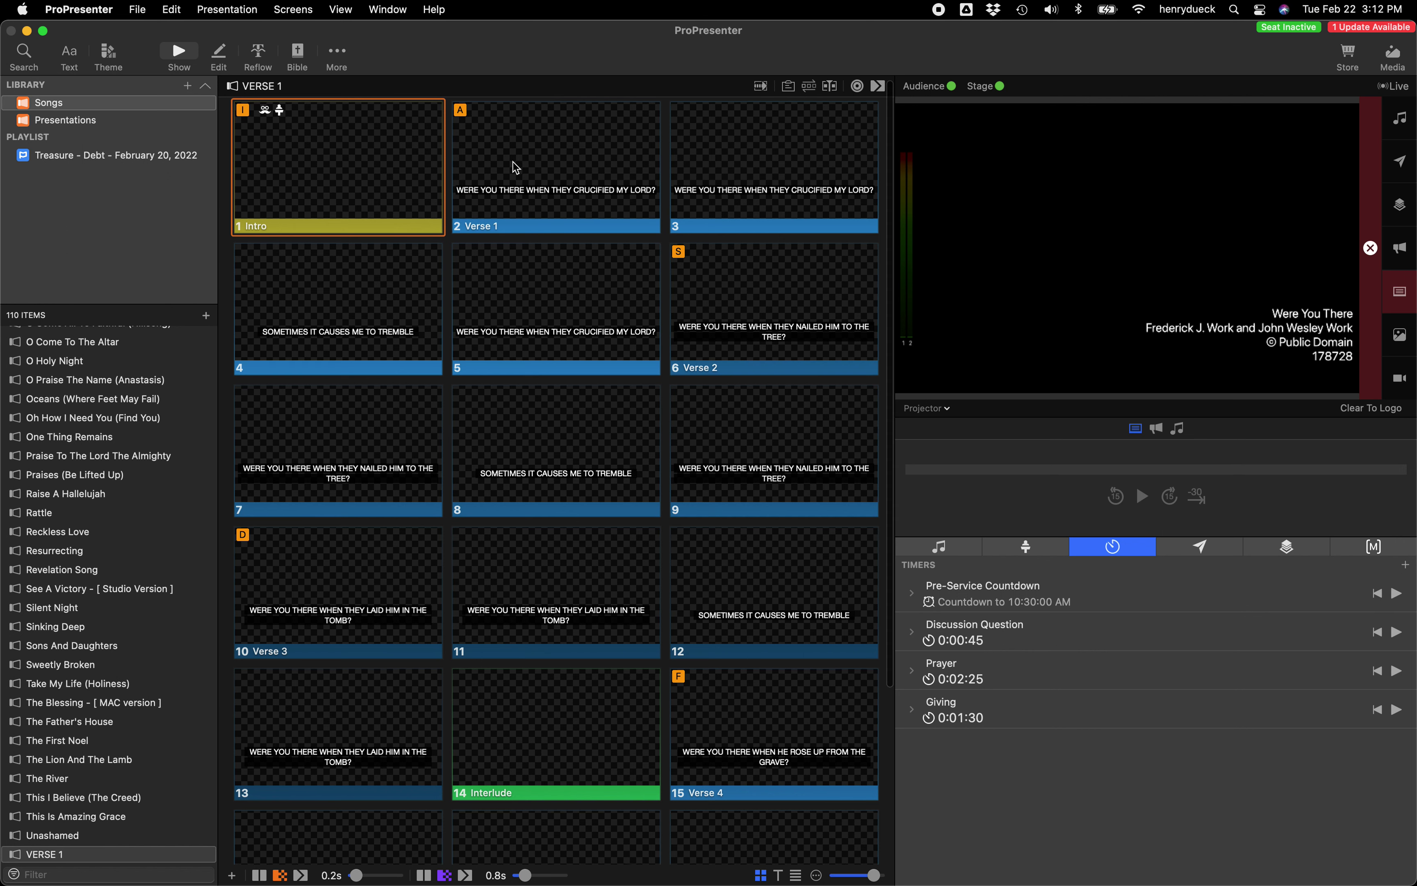
click(565, 163)
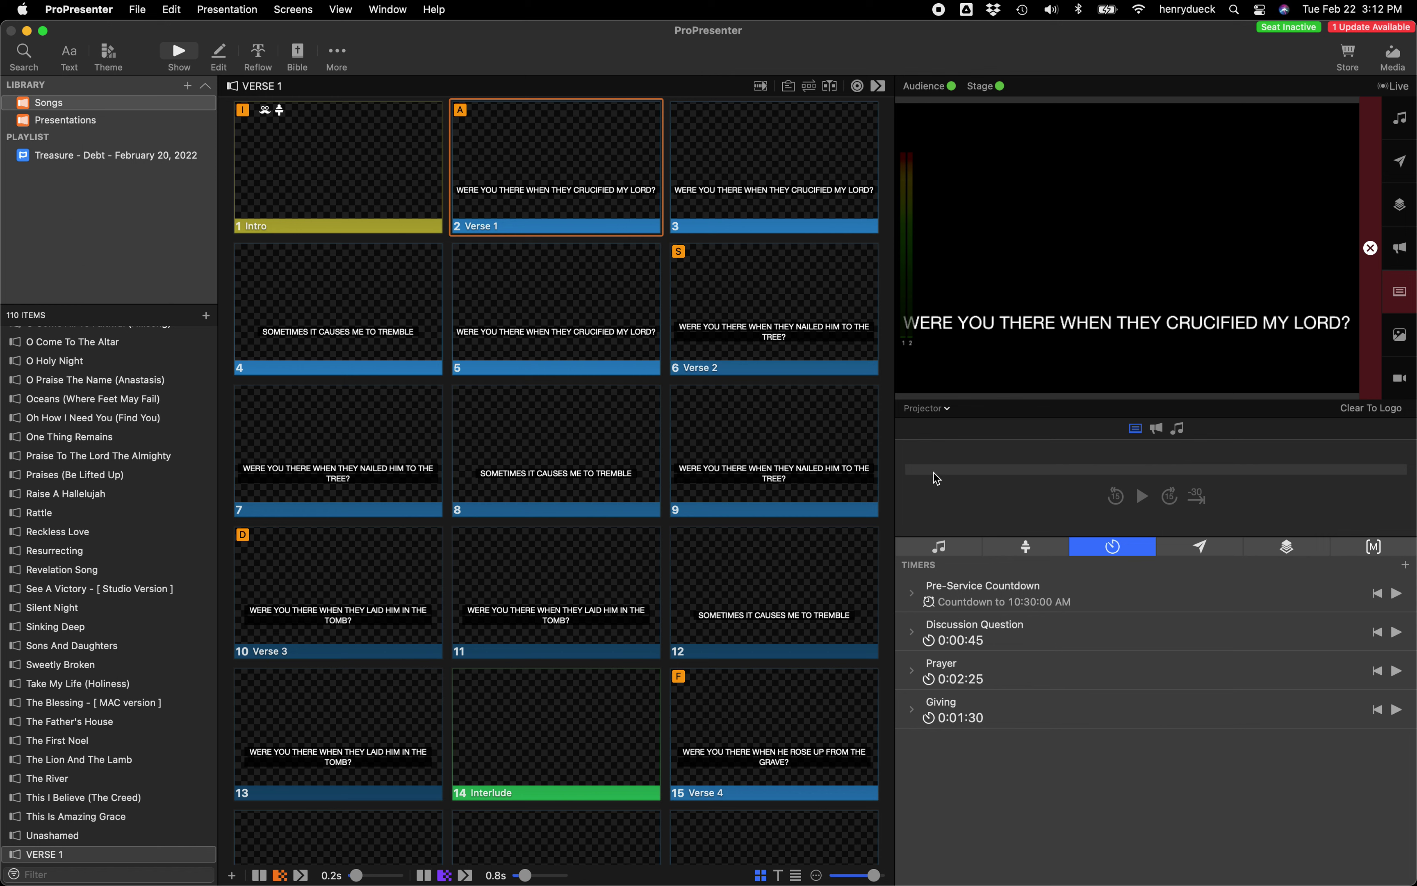
click(932, 411)
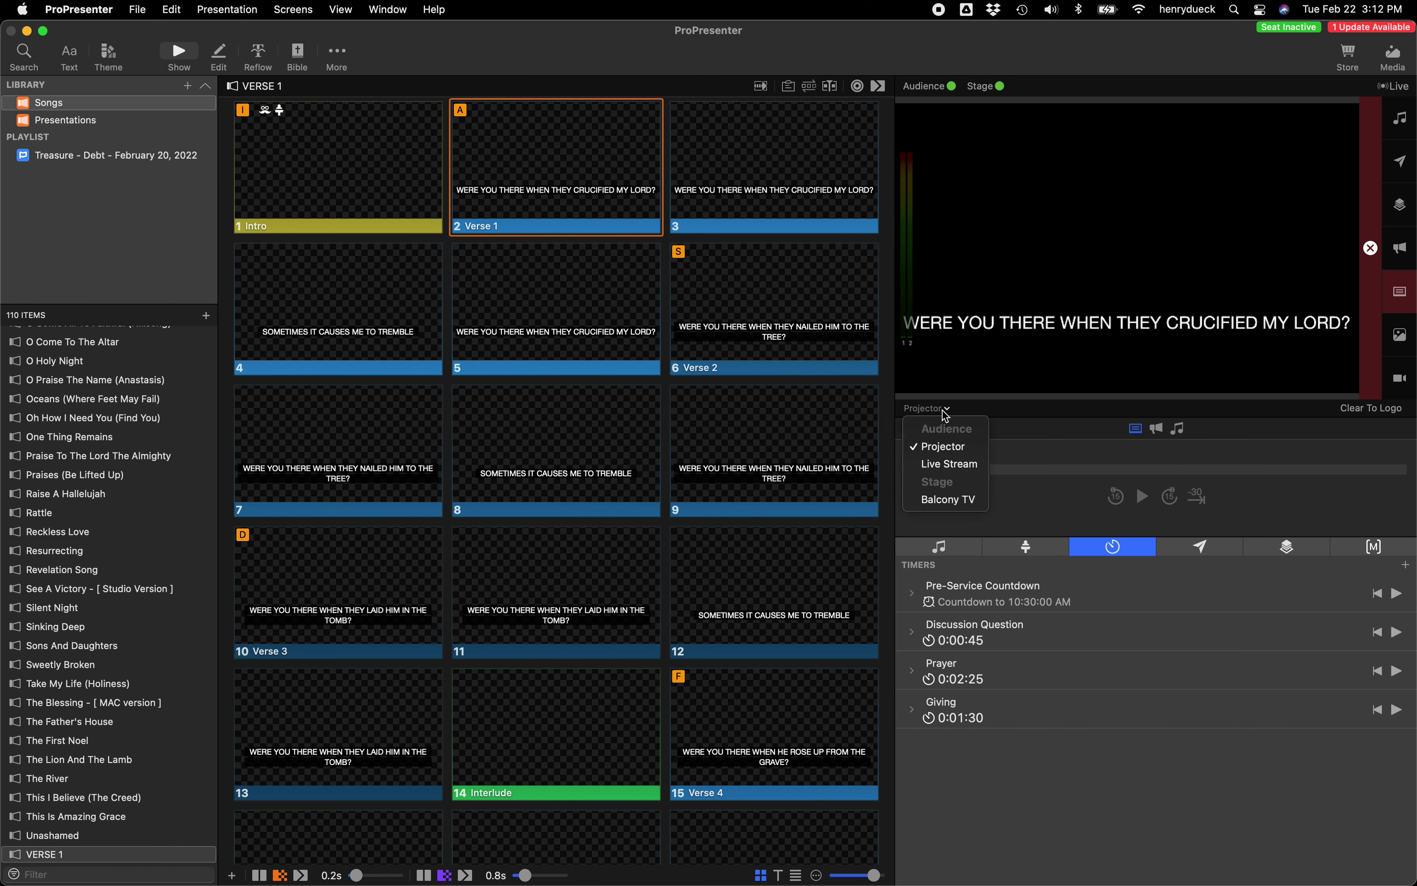
click(945, 464)
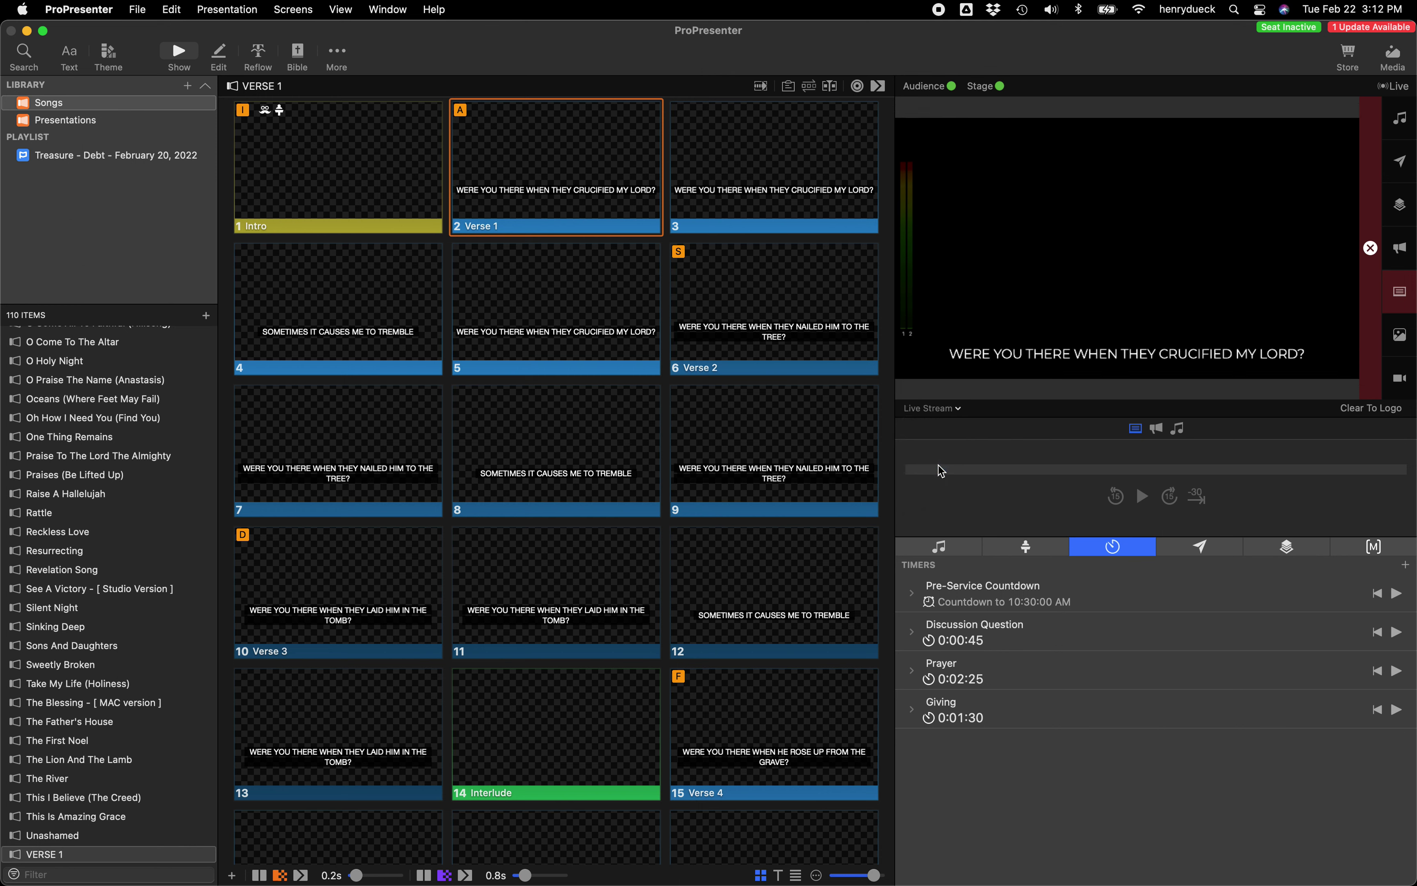
click(354, 173)
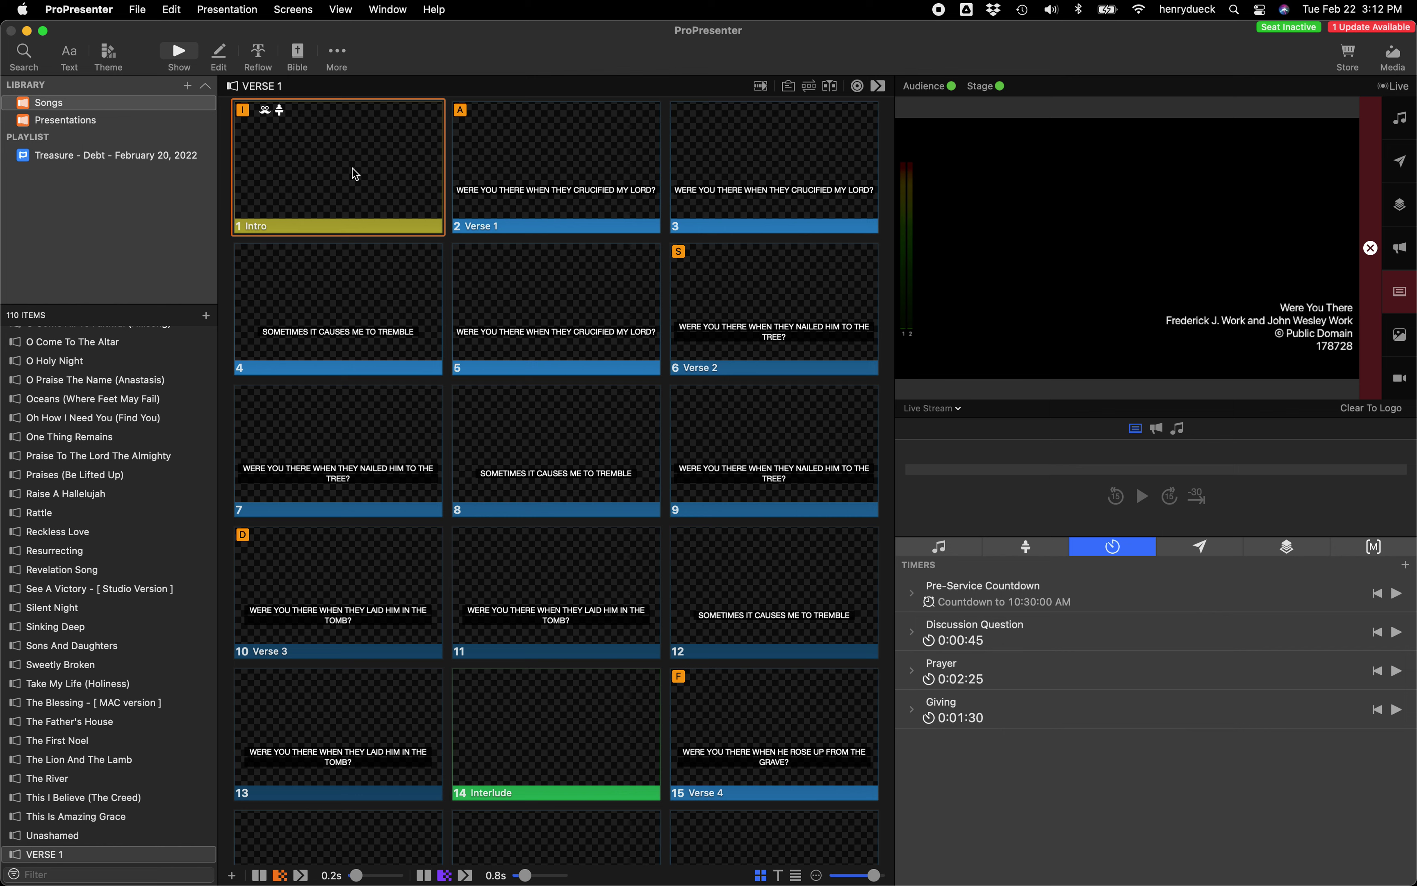
scroll(566, 426, down, 8)
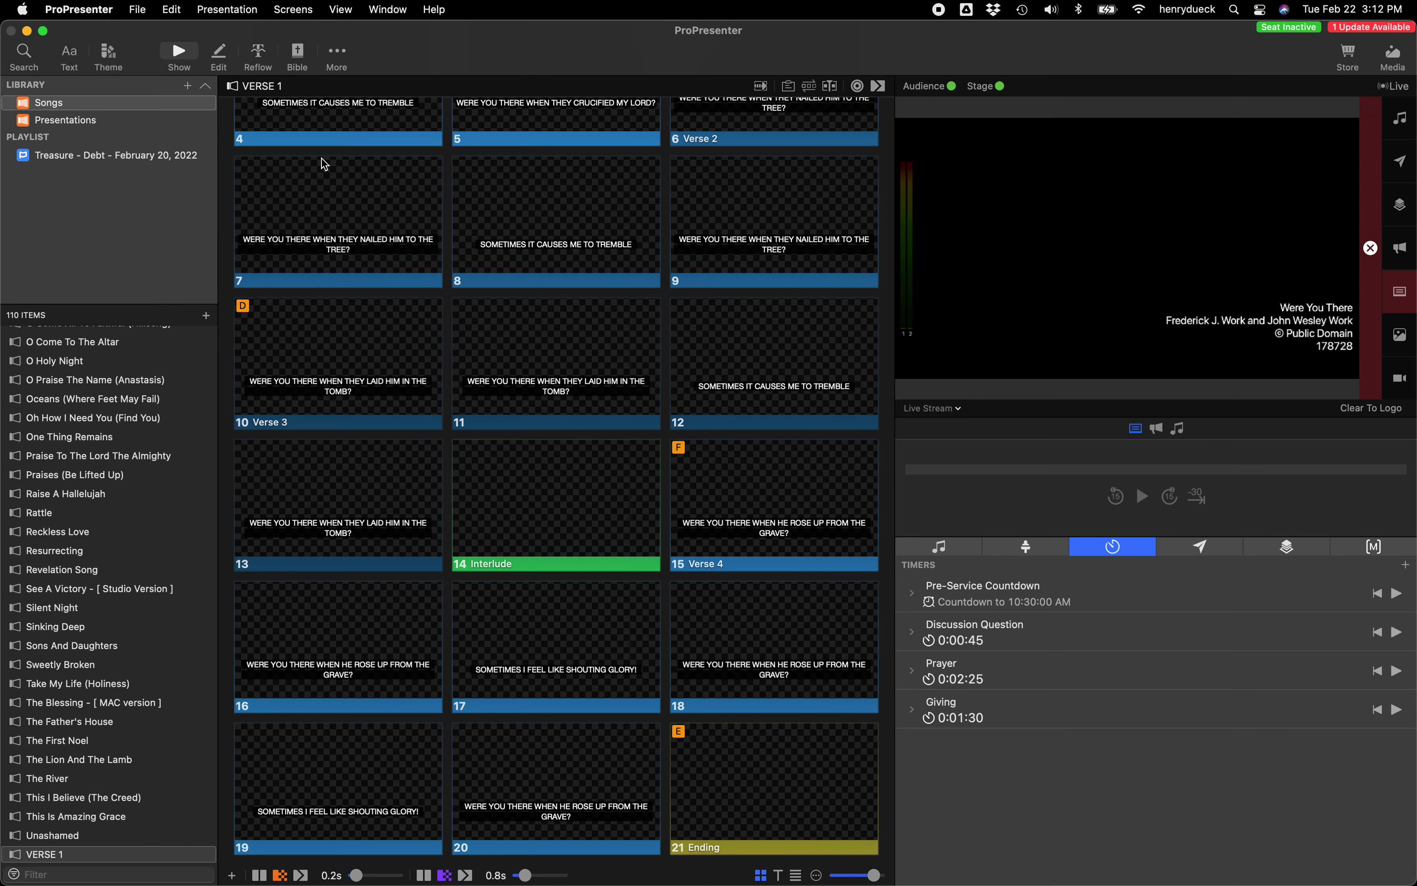
click(226, 60)
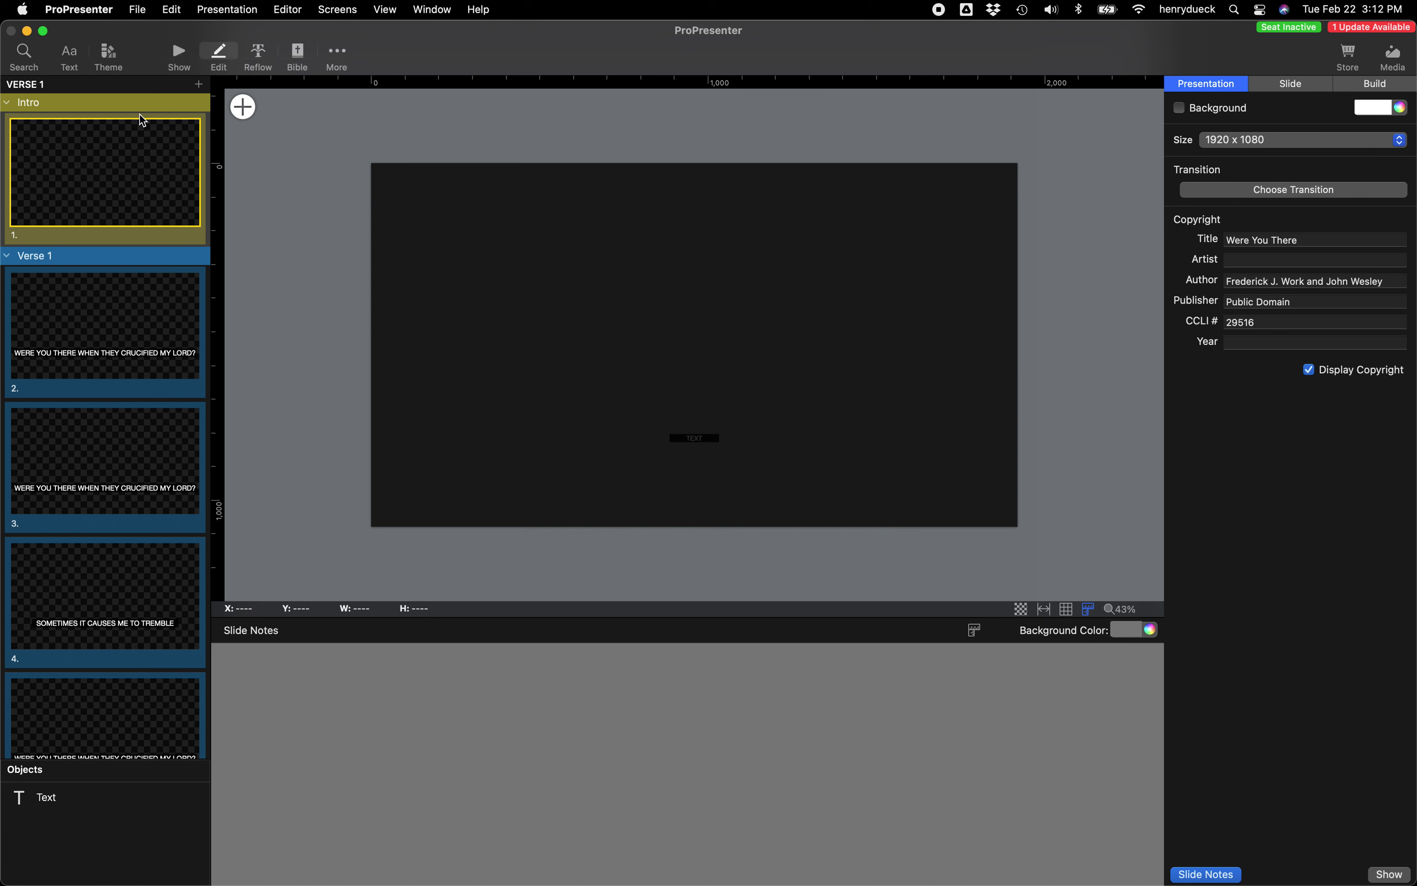
Set the Intro slide's notes font to Andale Mono at size 36
click(108, 339)
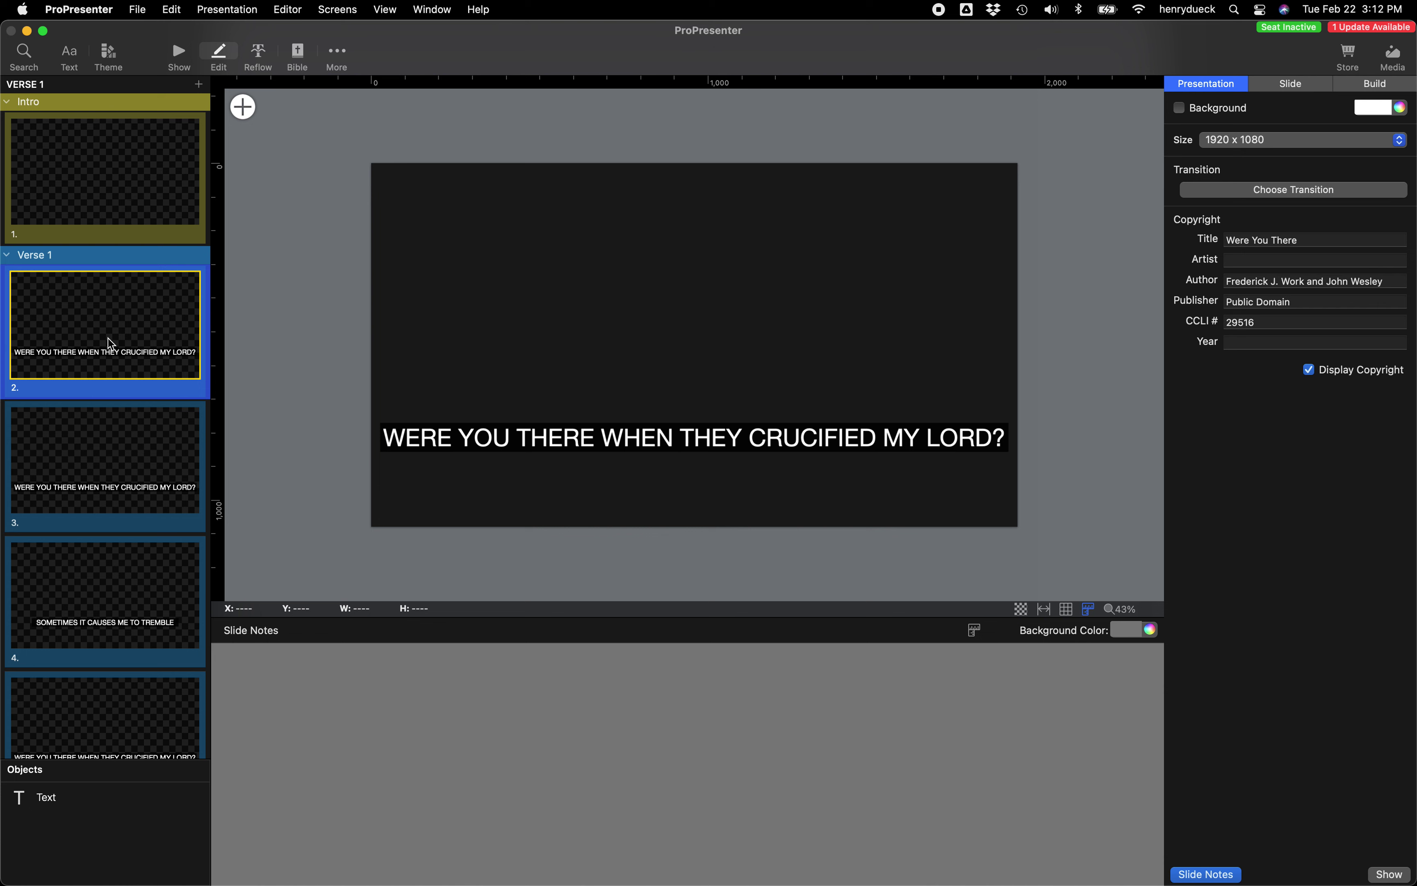
click(112, 198)
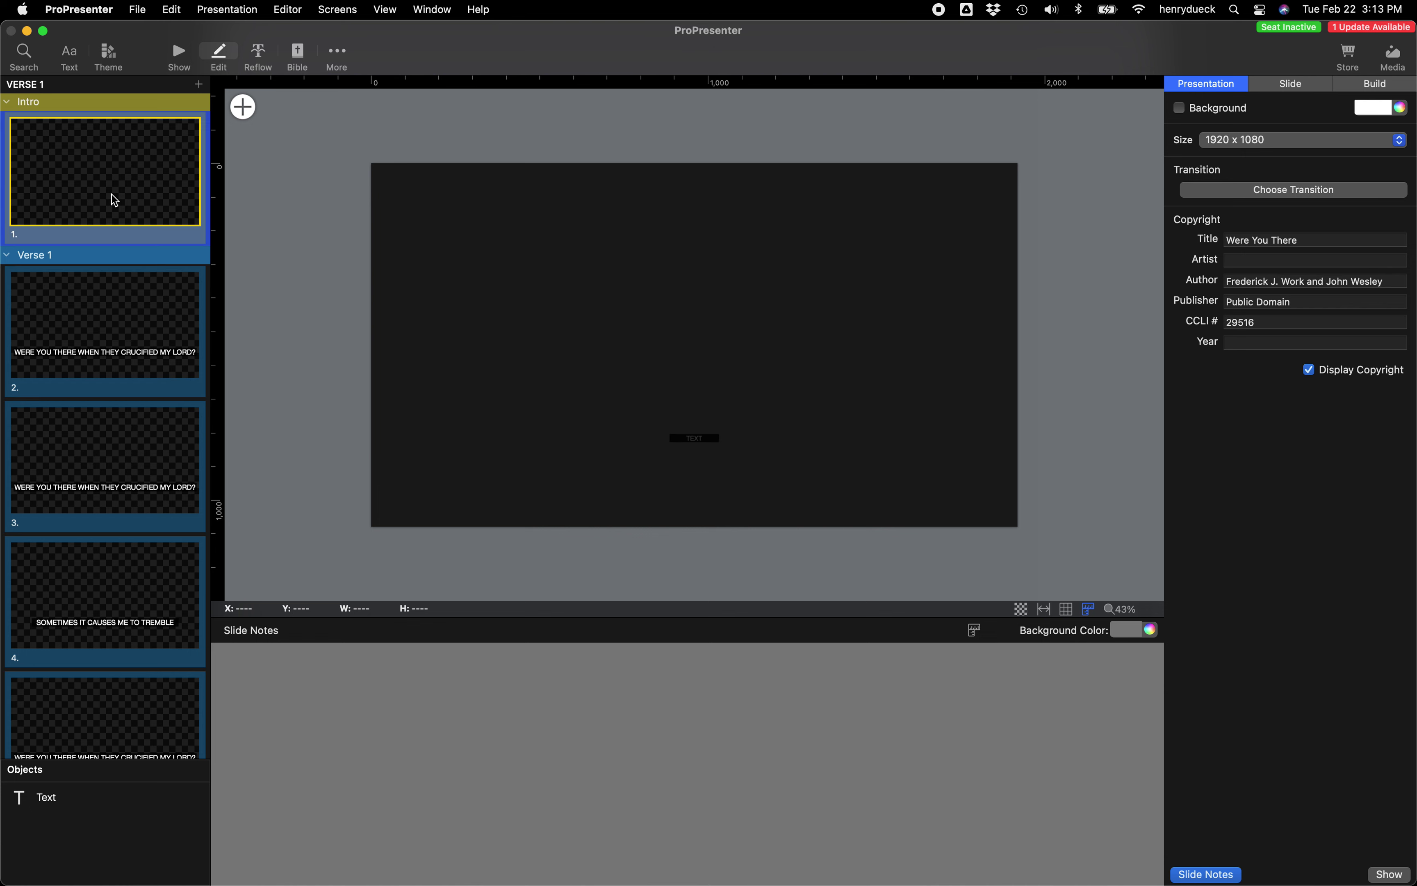
right_click(349, 719)
mouse_move(455, 787)
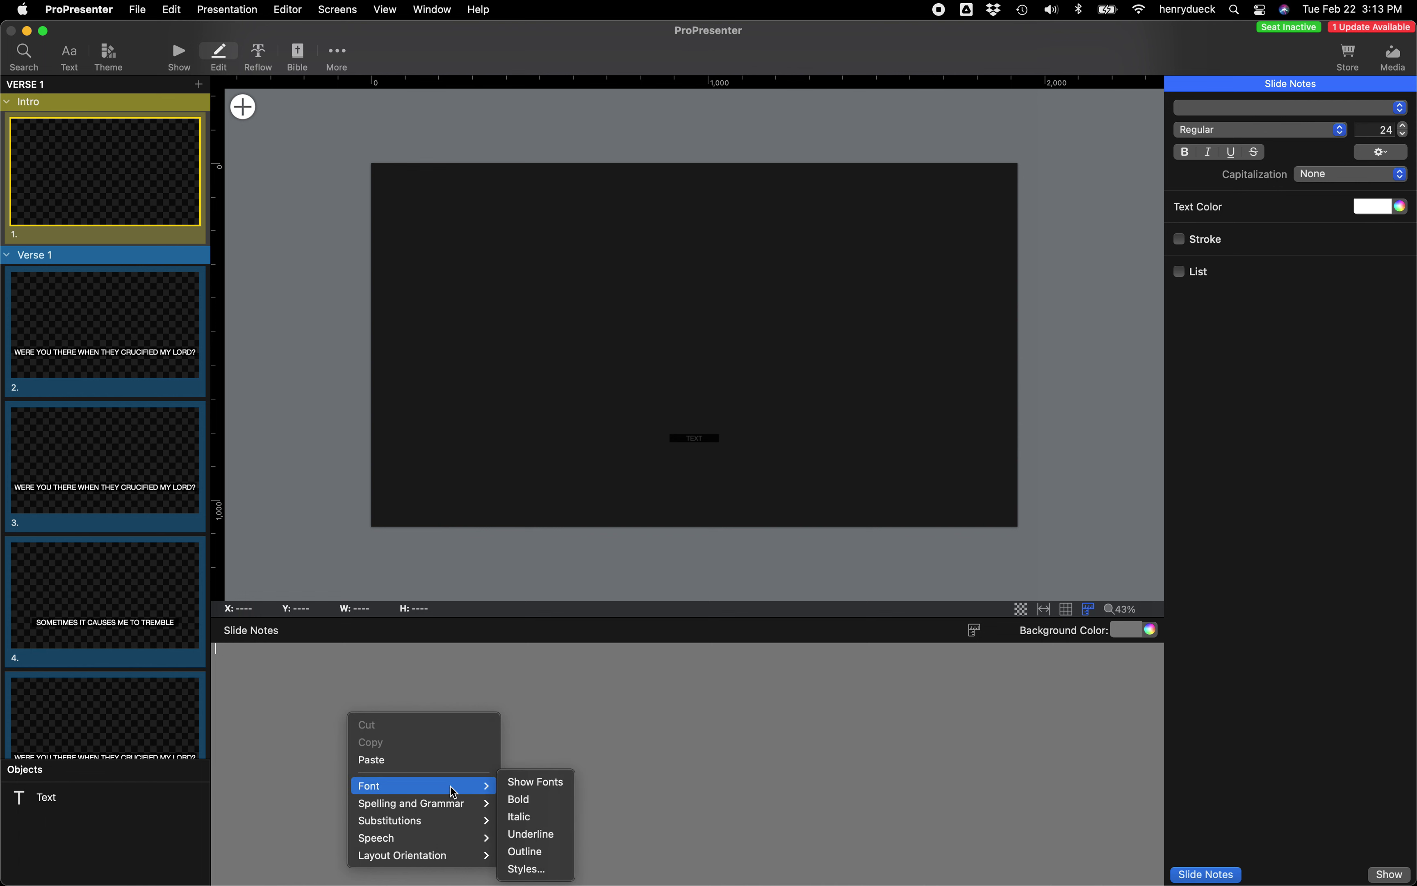
click(537, 784)
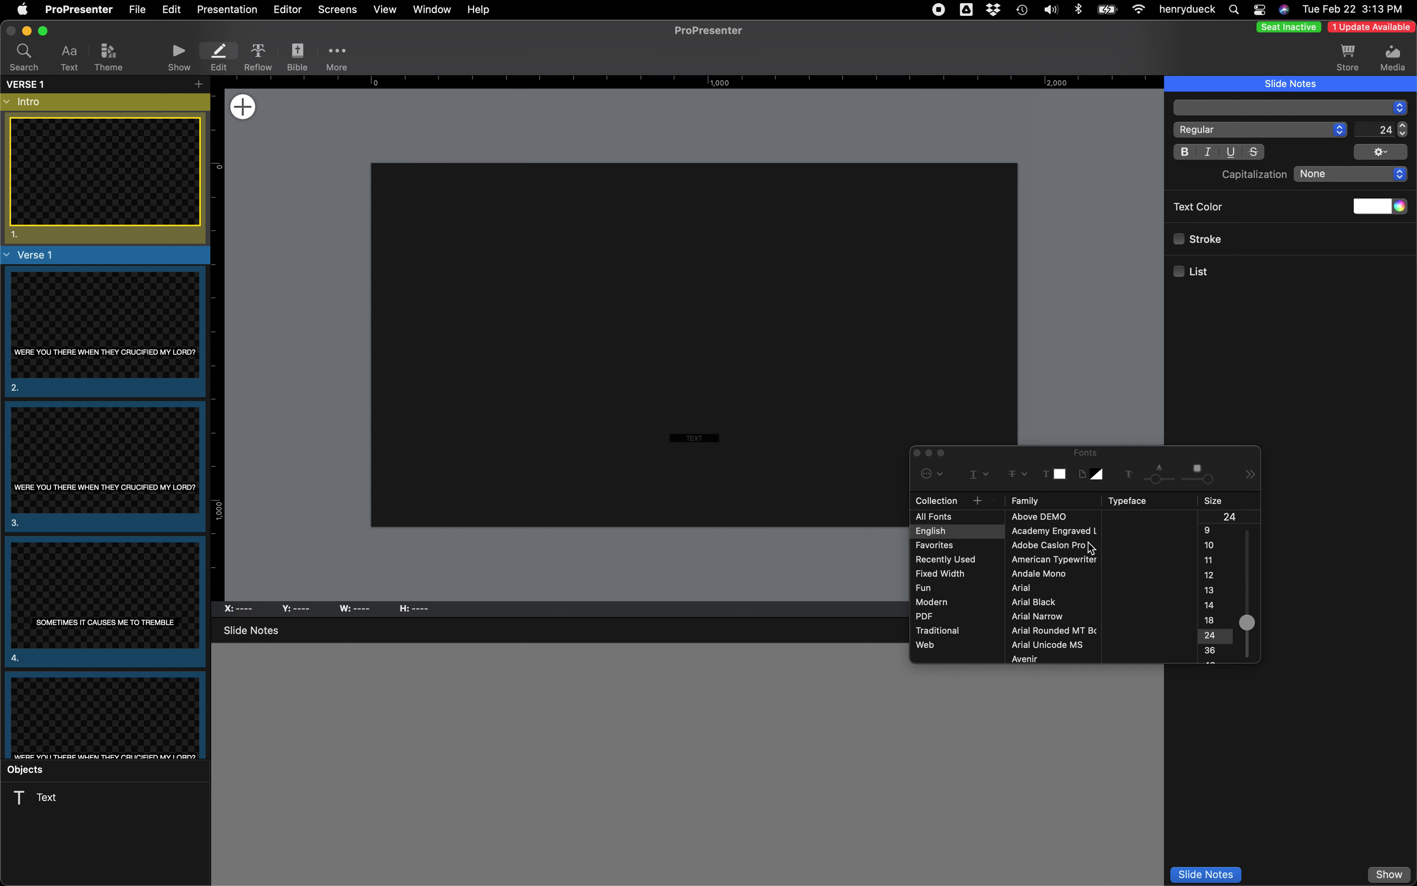
scroll(1053, 577, up, 2)
click(1052, 577)
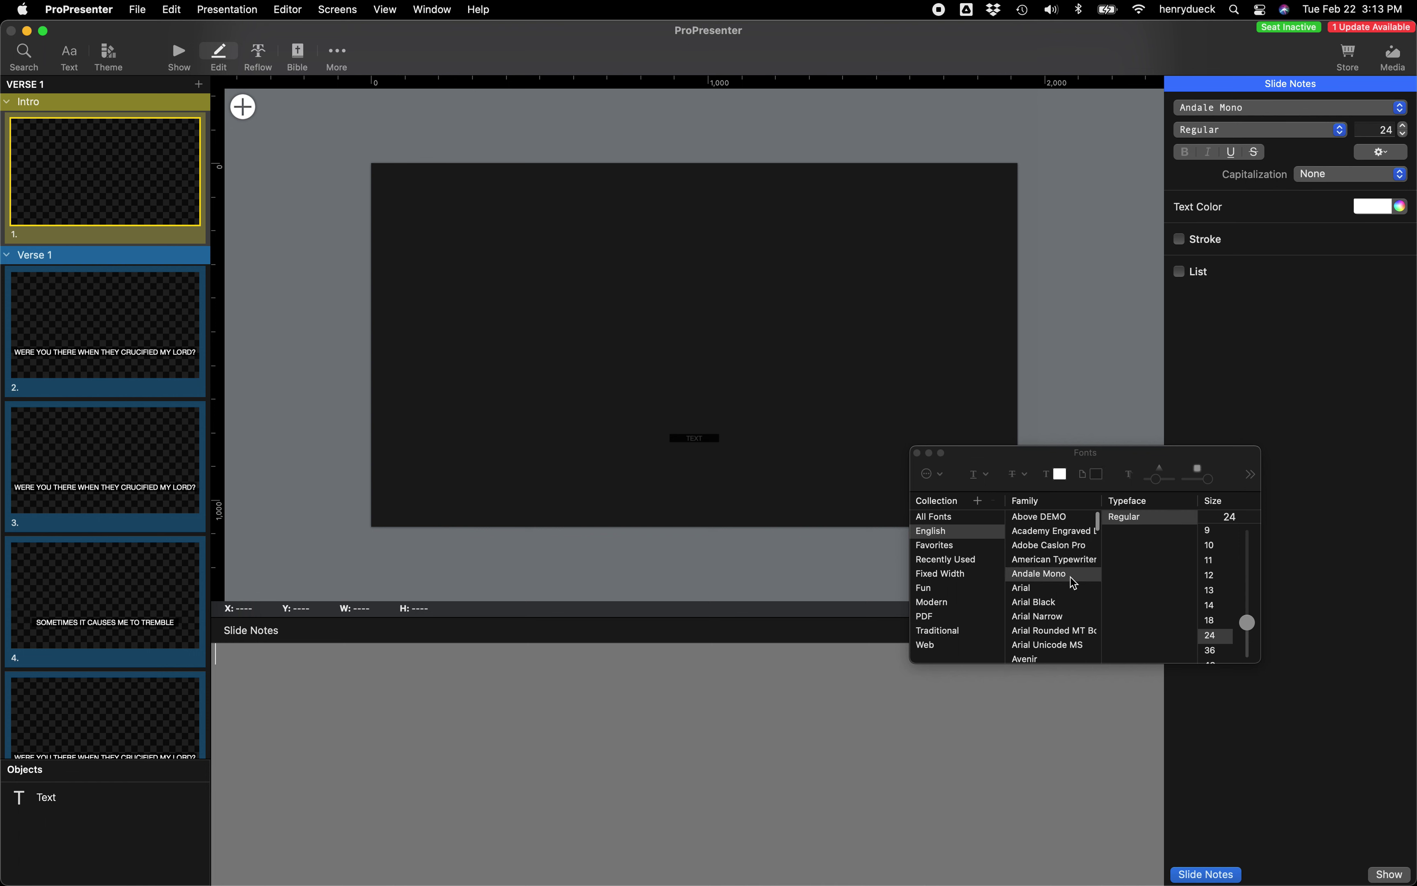
click(1217, 651)
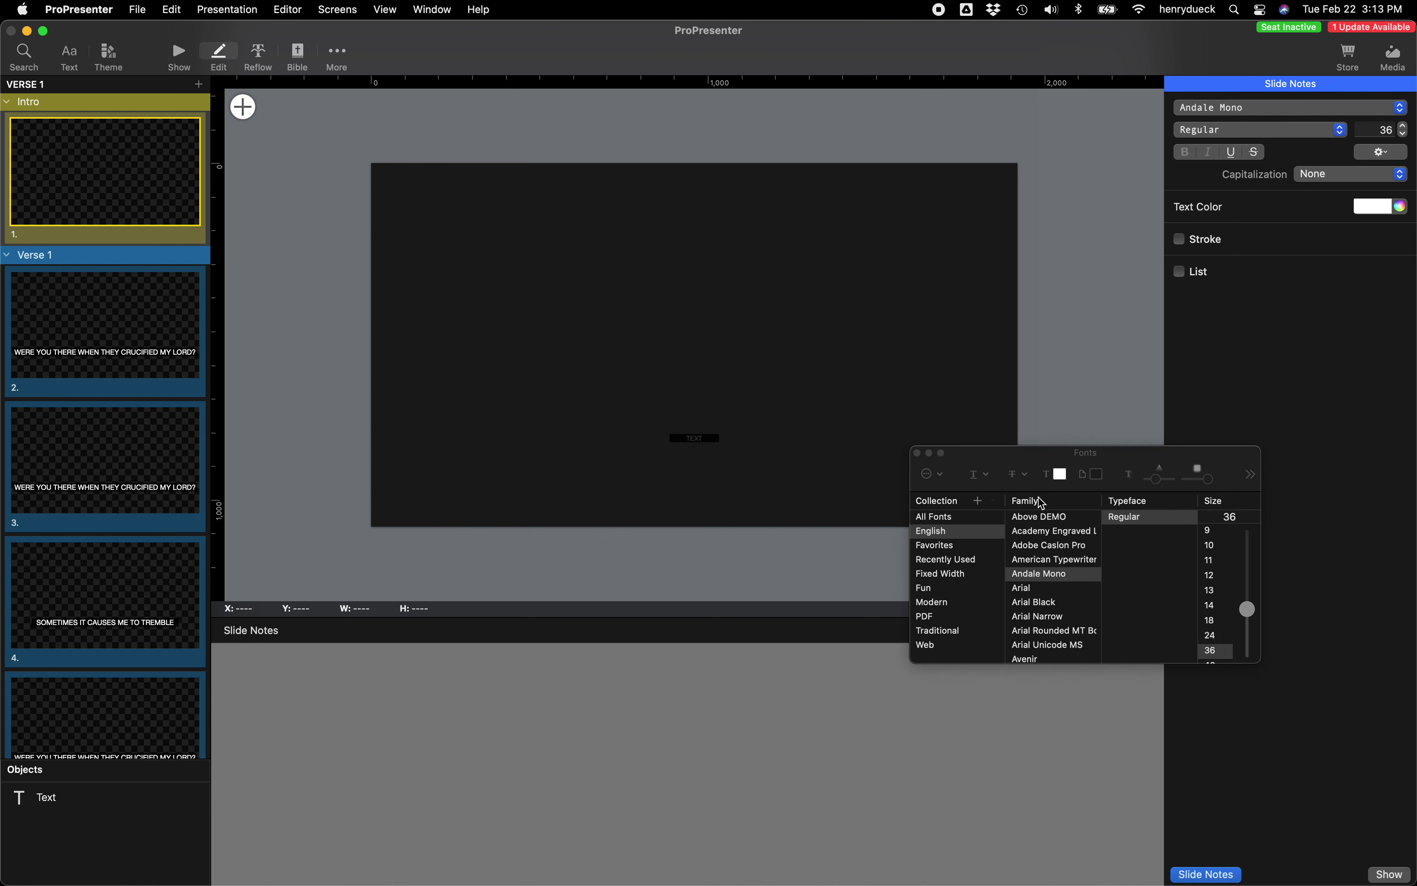
click(920, 454)
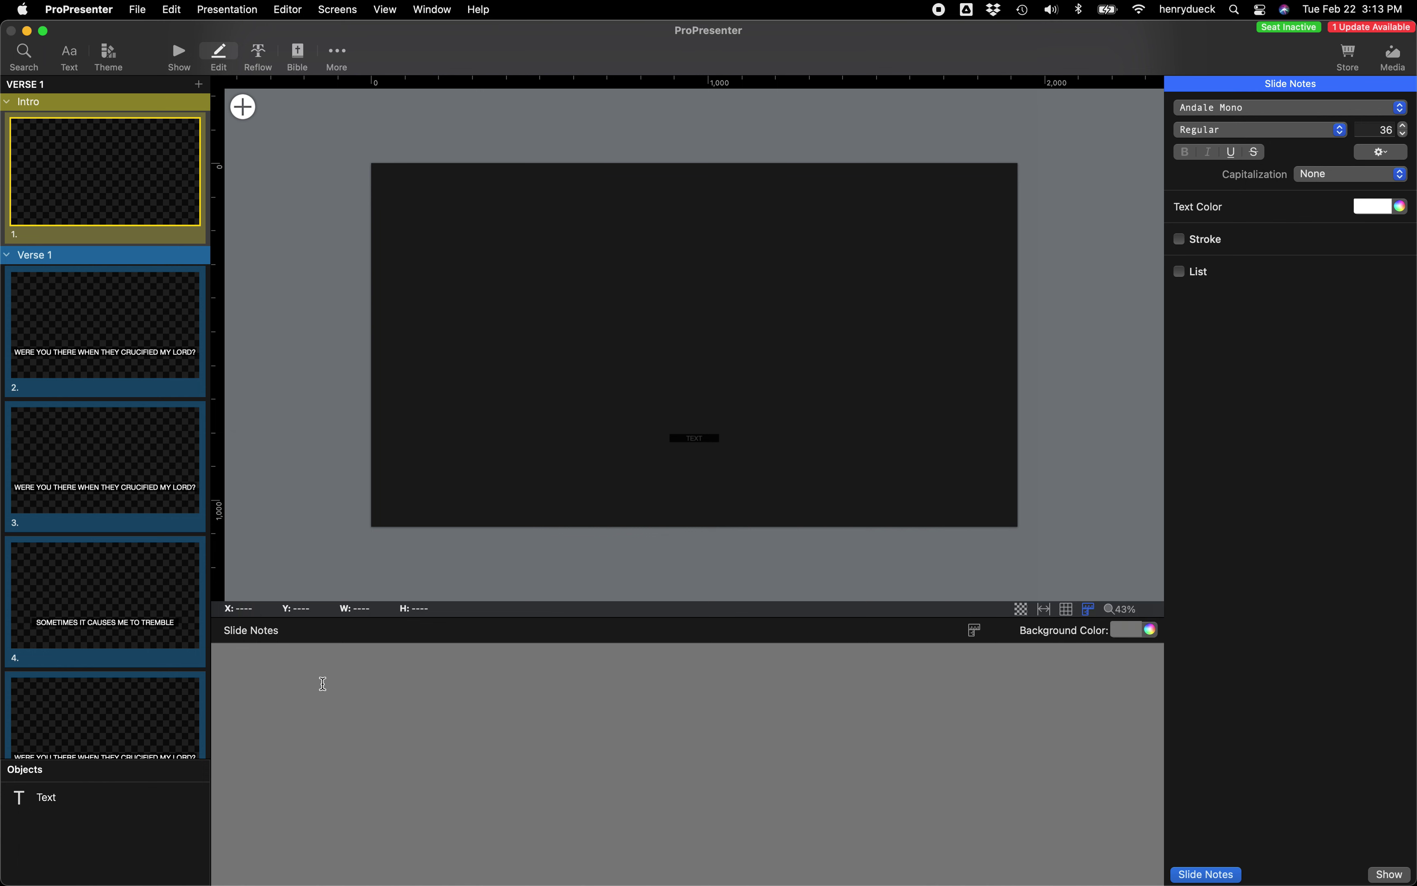
Type the chord note 1 into the Intro slide's notes
text(1---|)
key(BackSpace)
key(BackSpace)
key(super+Tab)
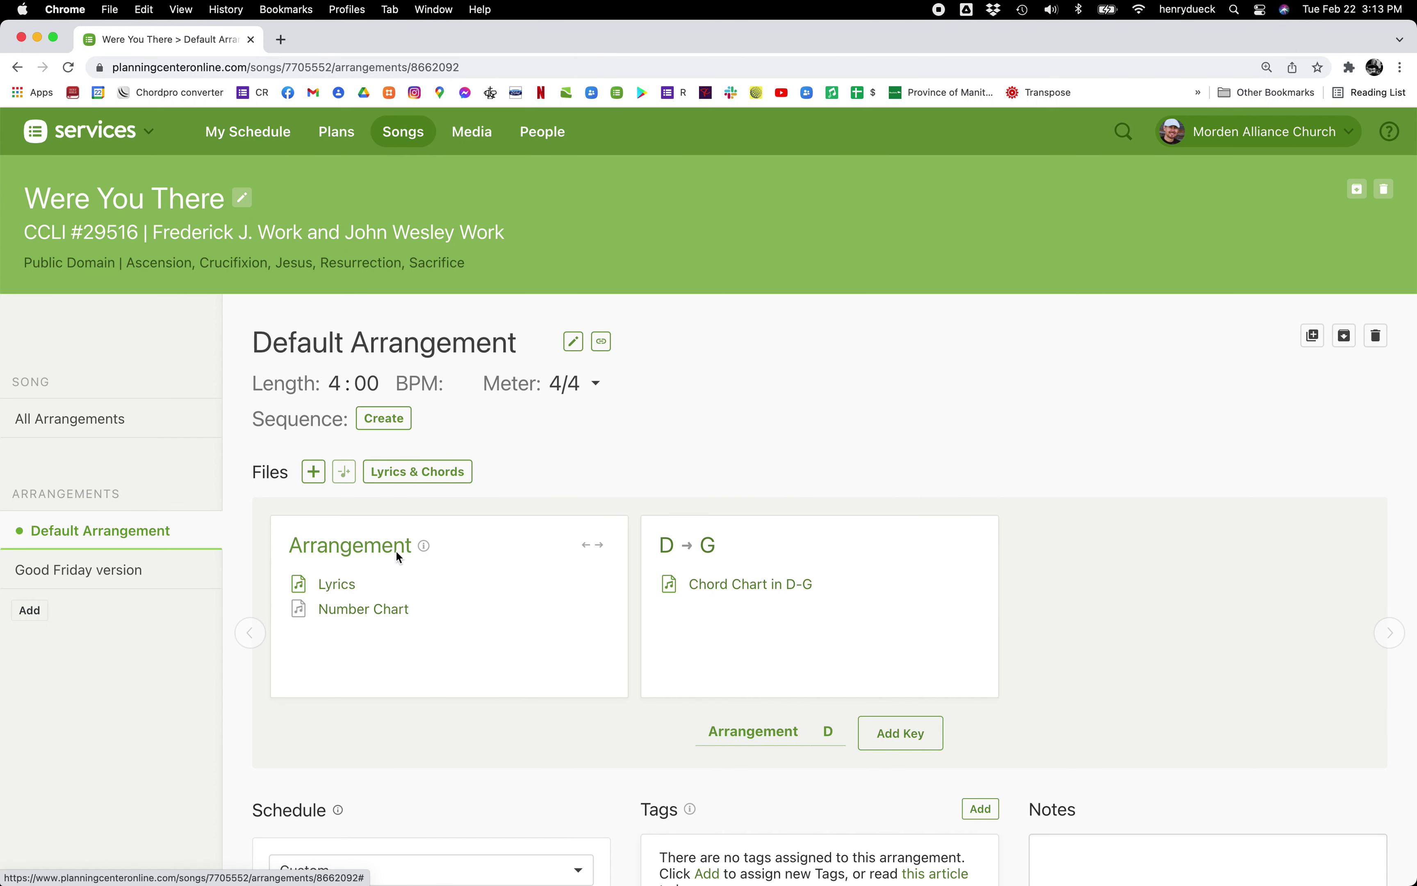
Preview the Were You There chord chart with its key set to Numbers
click(414, 472)
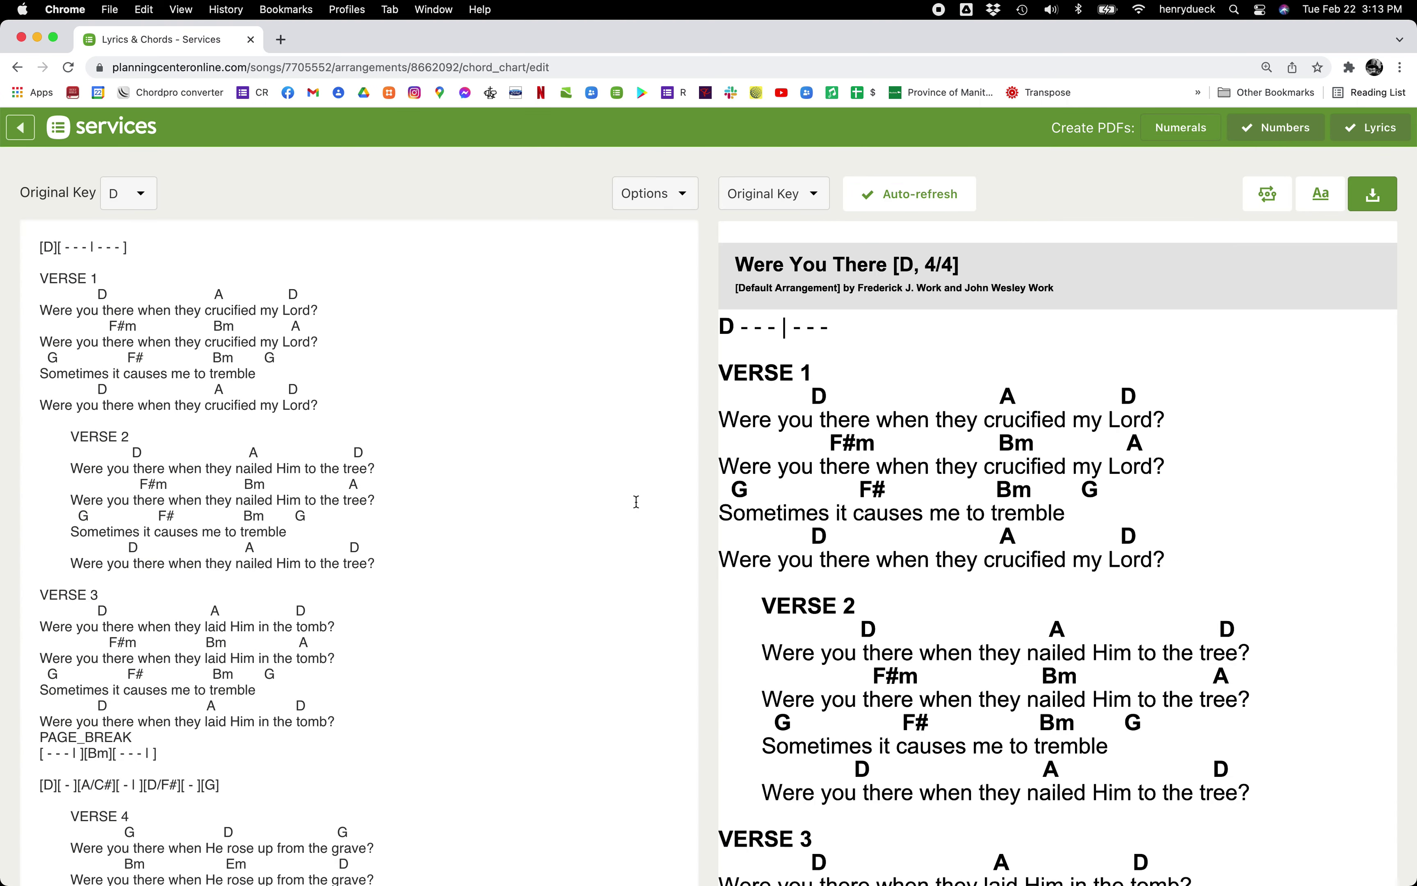
click(790, 195)
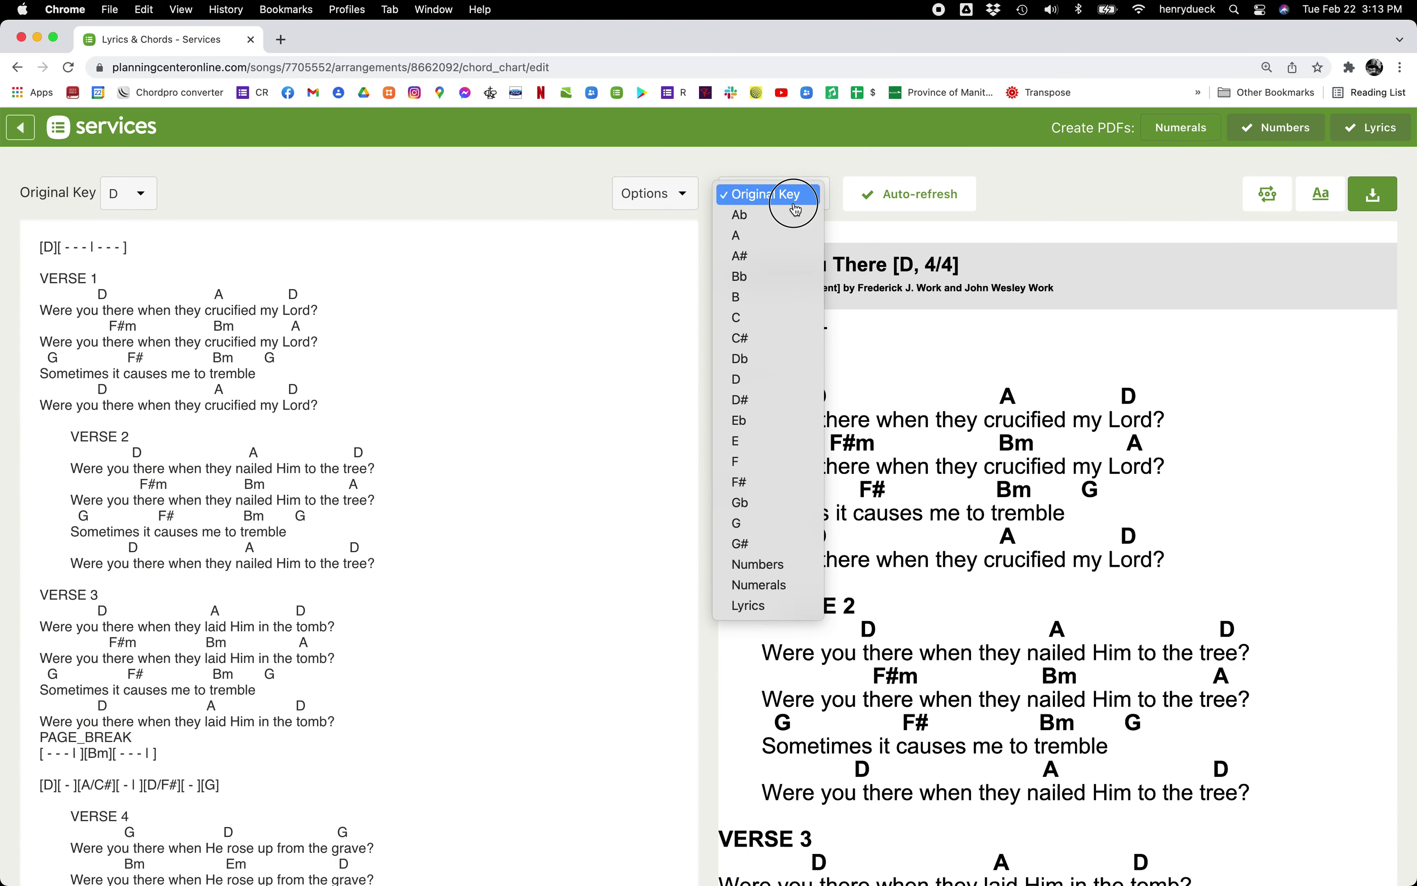
click(795, 573)
scroll(1162, 631, down, 2)
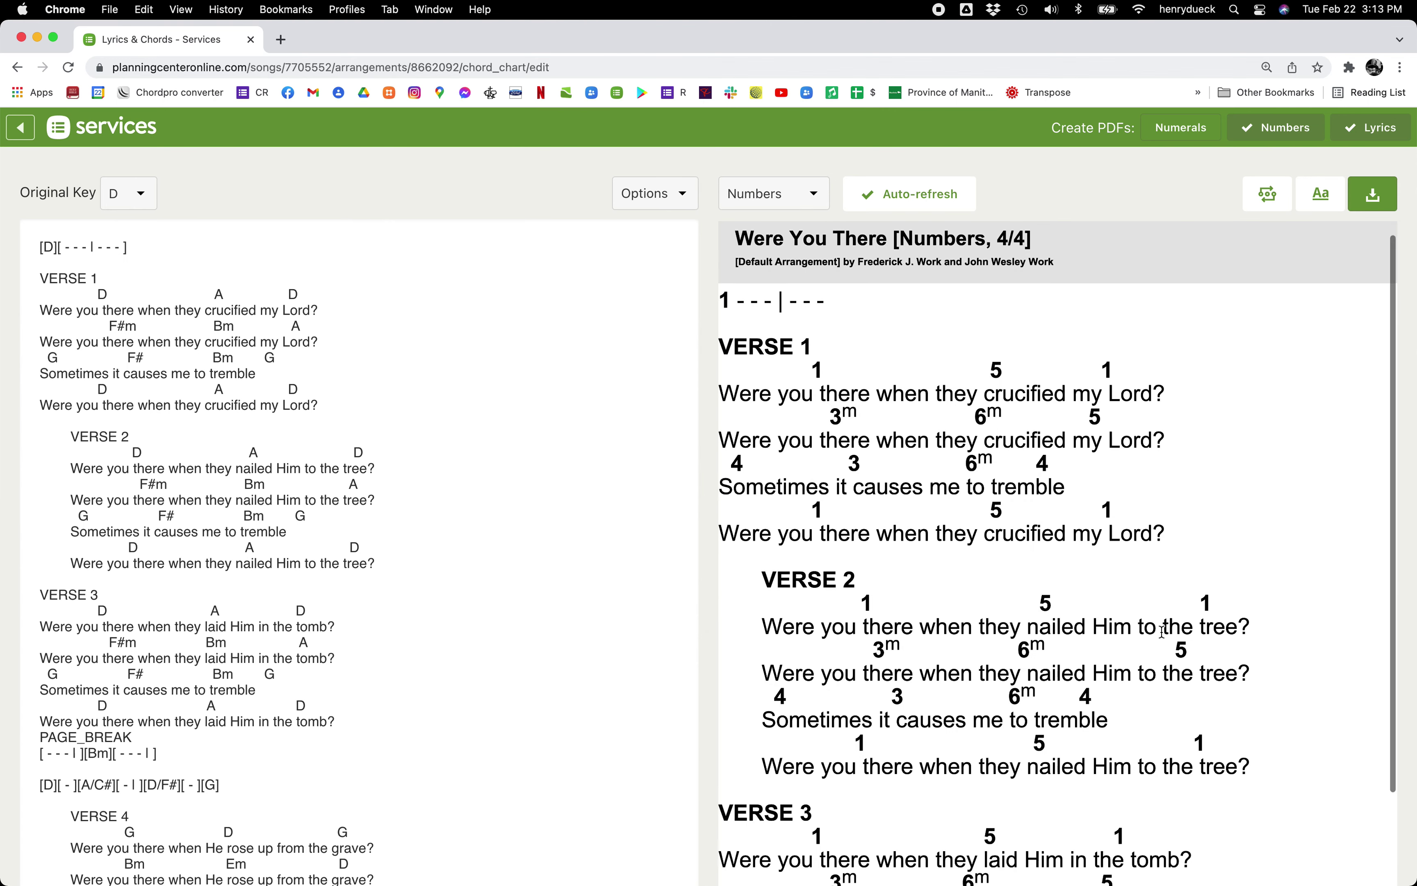
scroll(1162, 632, down, 2)
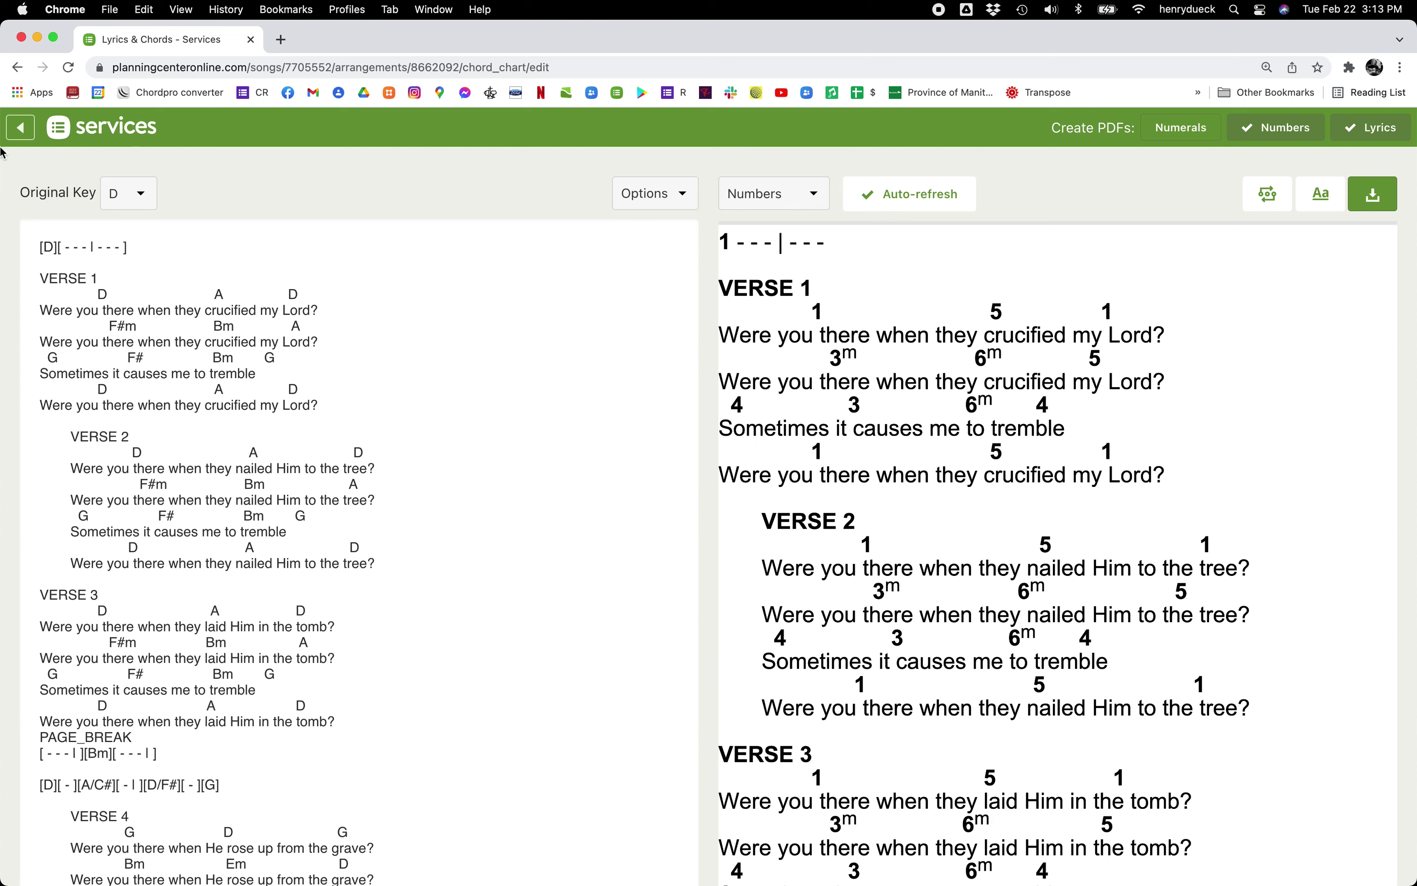
mouse_move(2, 103)
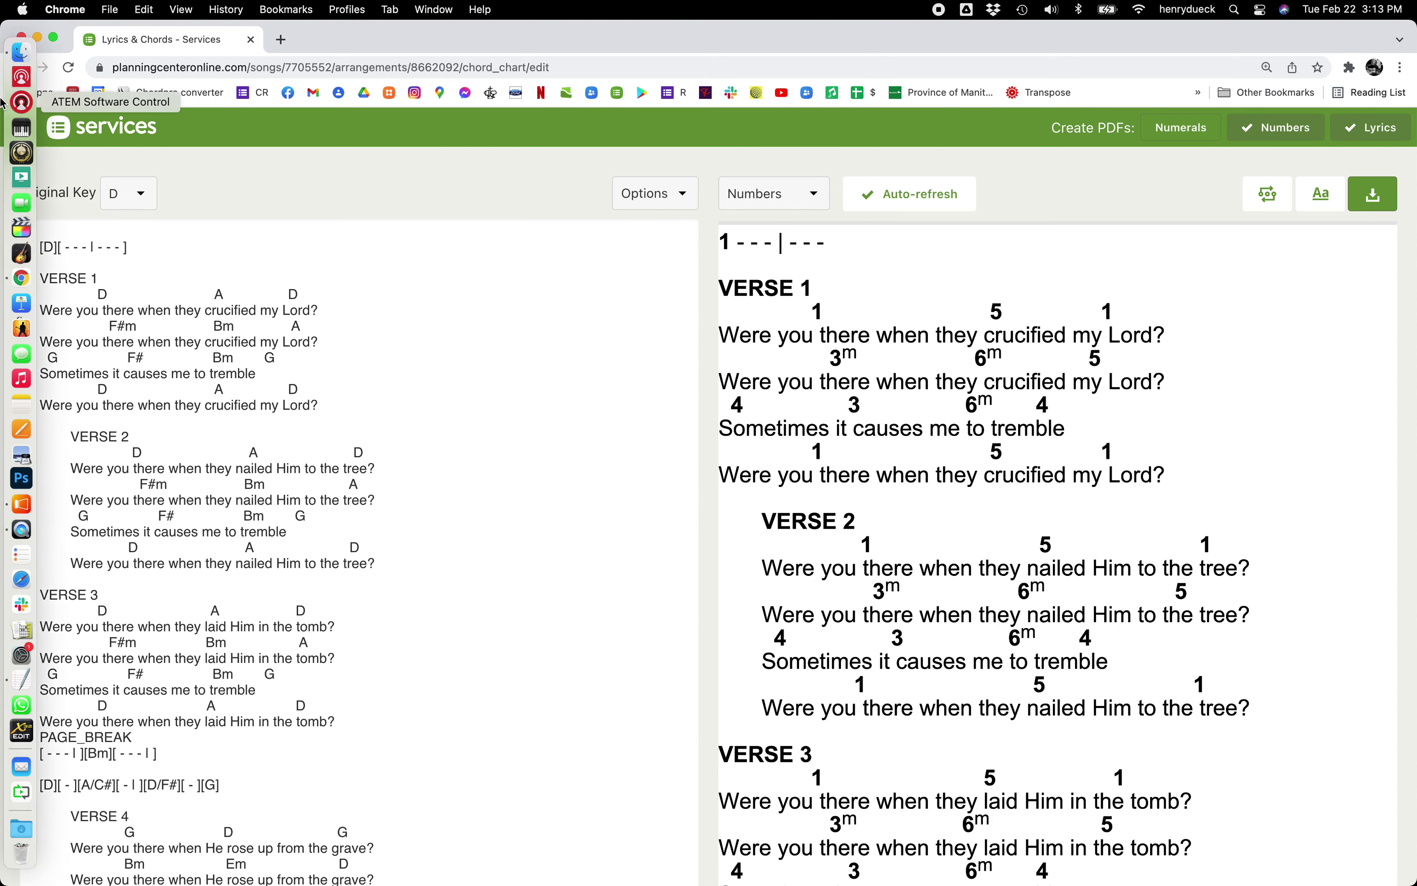
click(21, 152)
Place ProPresenter and the chord chart window side by side
drag(1412, 439, 1005, 442)
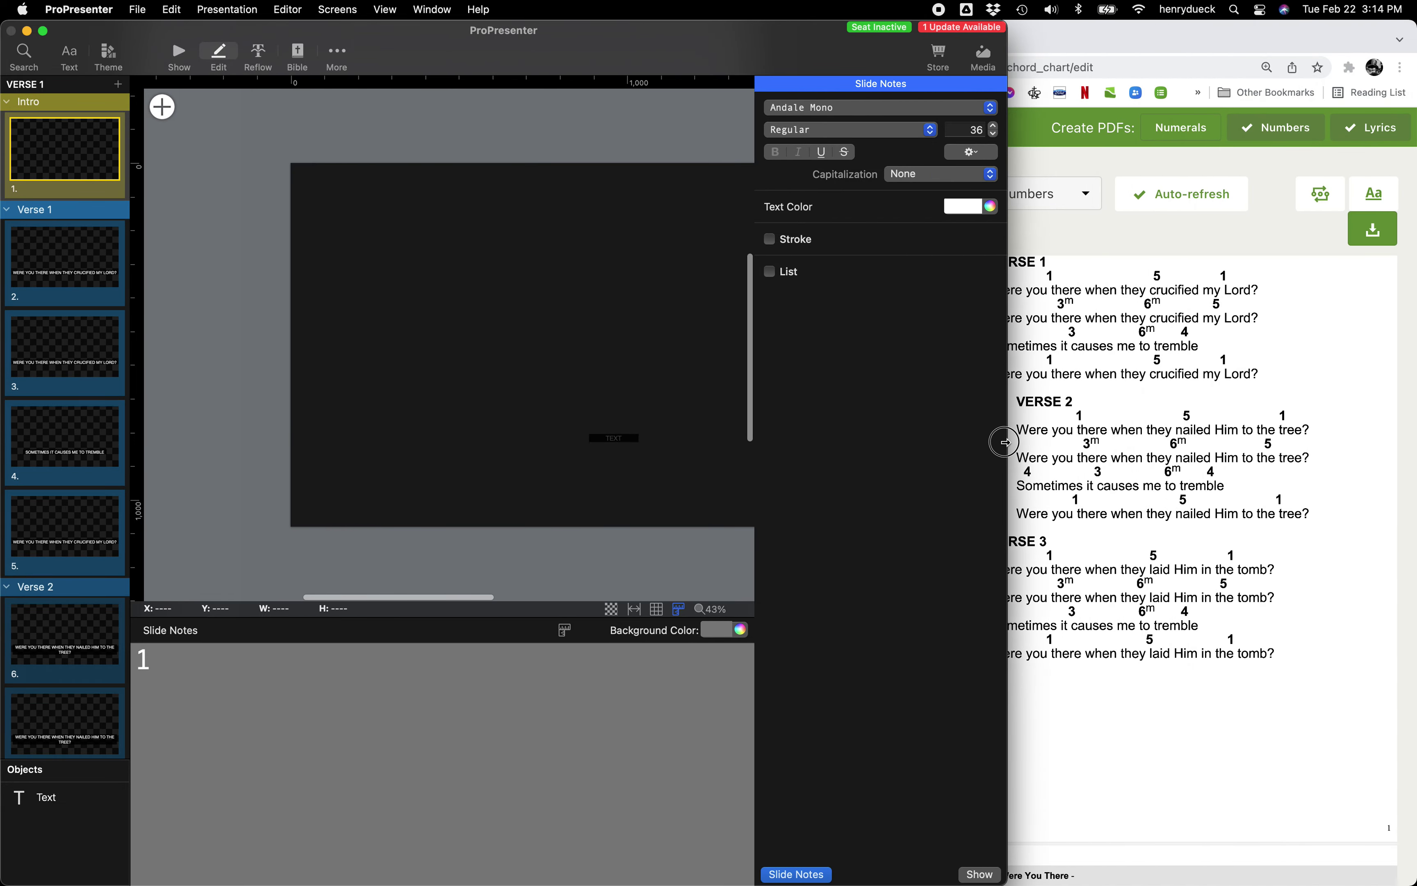
click(1162, 43)
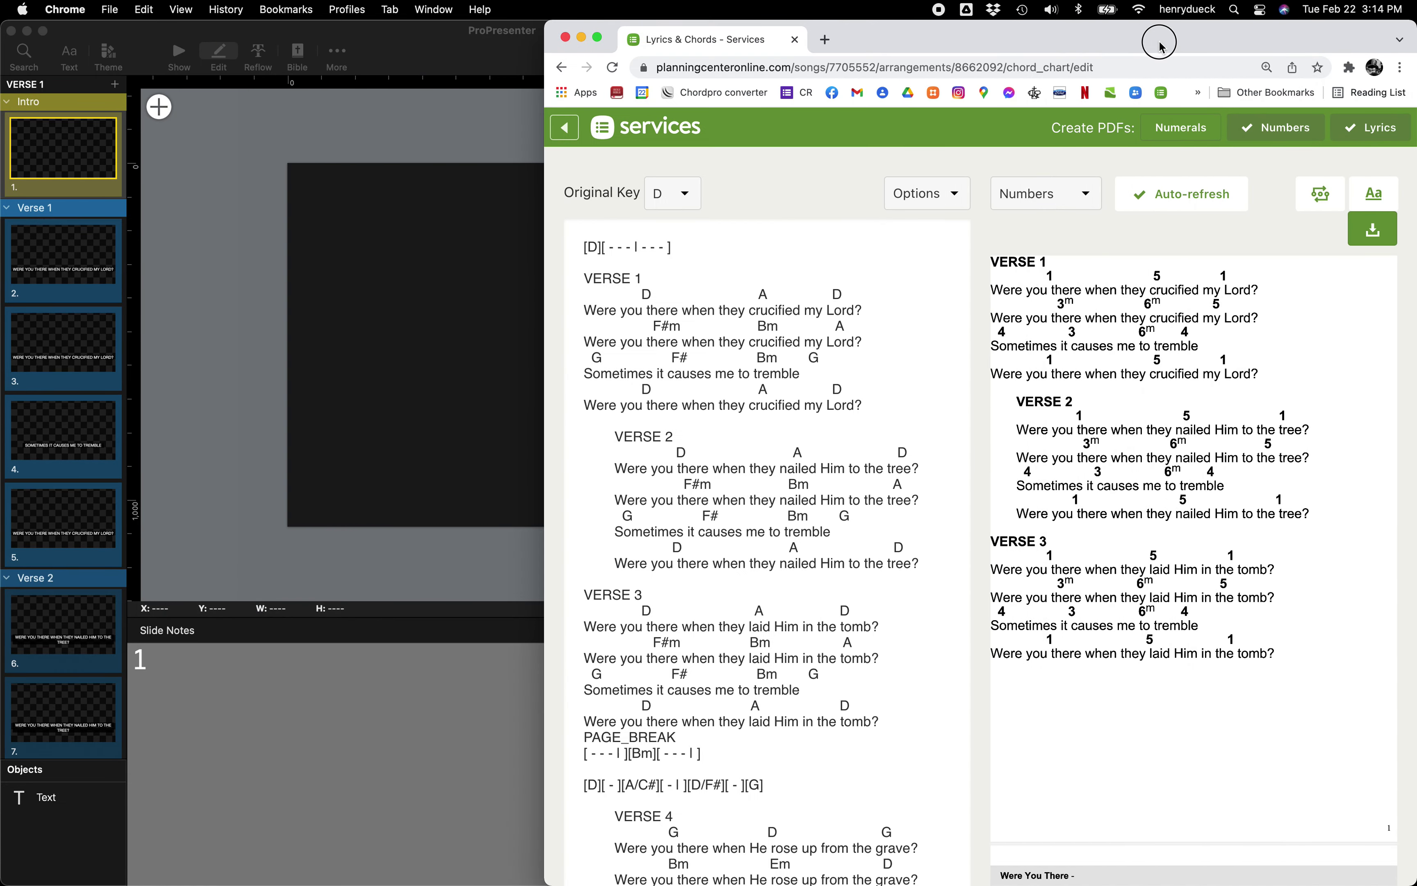
drag(1163, 44, 1241, 42)
click(480, 317)
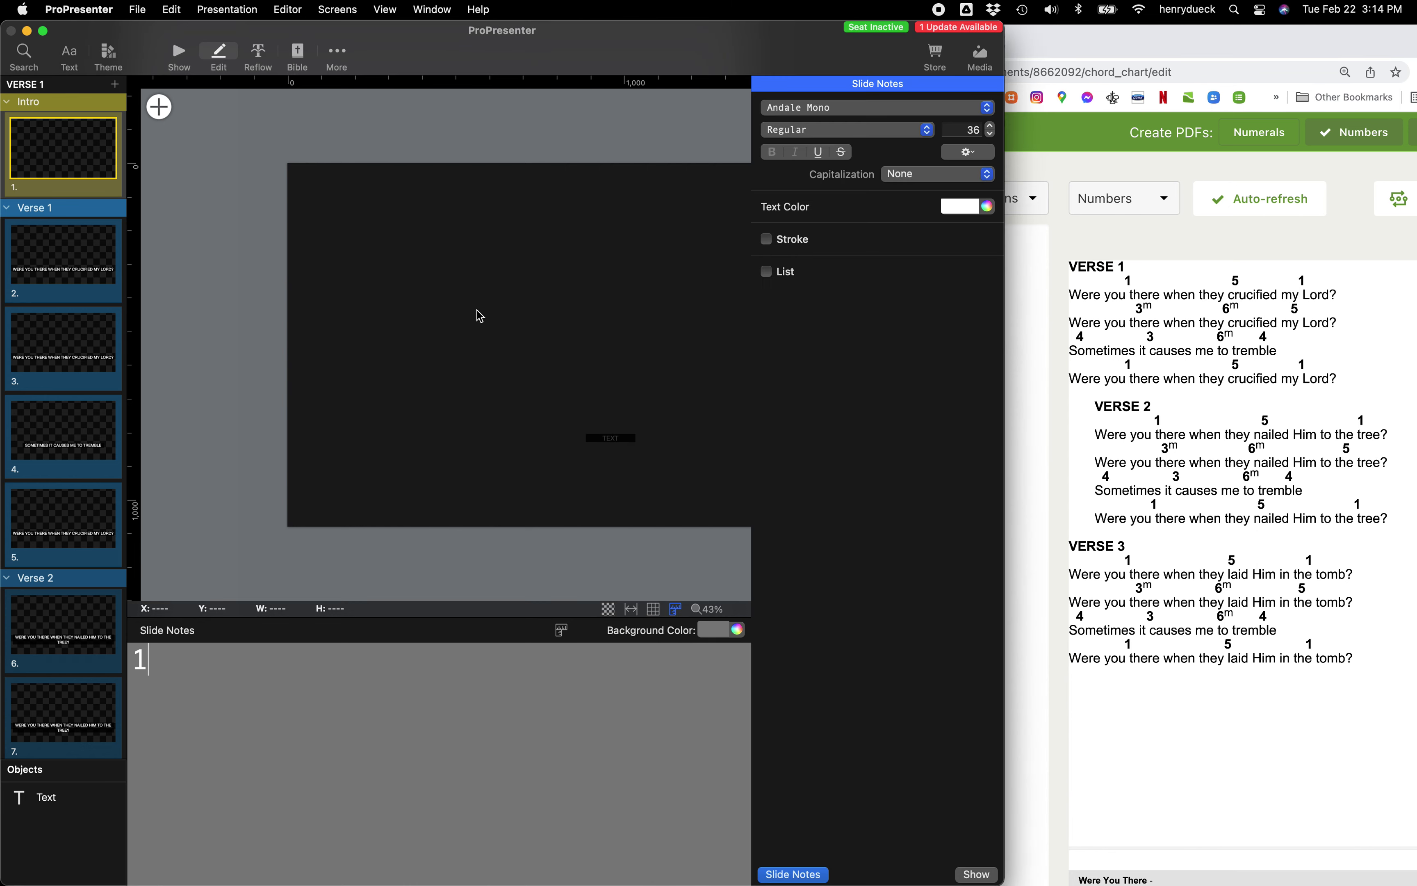
scroll(1259, 584, up, 3)
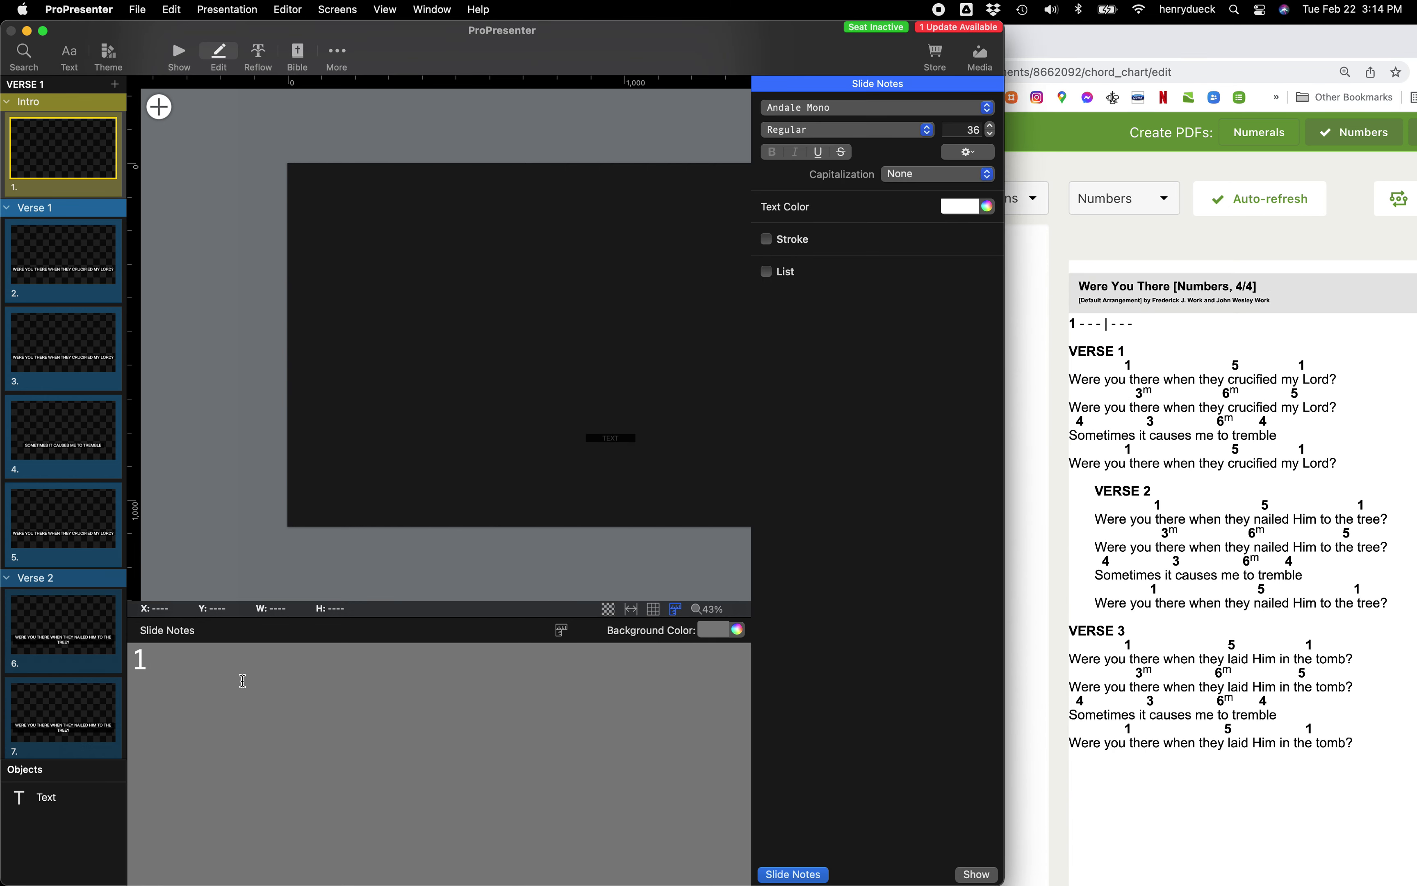
Complete the Intro notes as '1 - - - | - - -' and return to the slide overview
click(244, 681)
text(- - - | - - -)
click(63, 255)
click(180, 53)
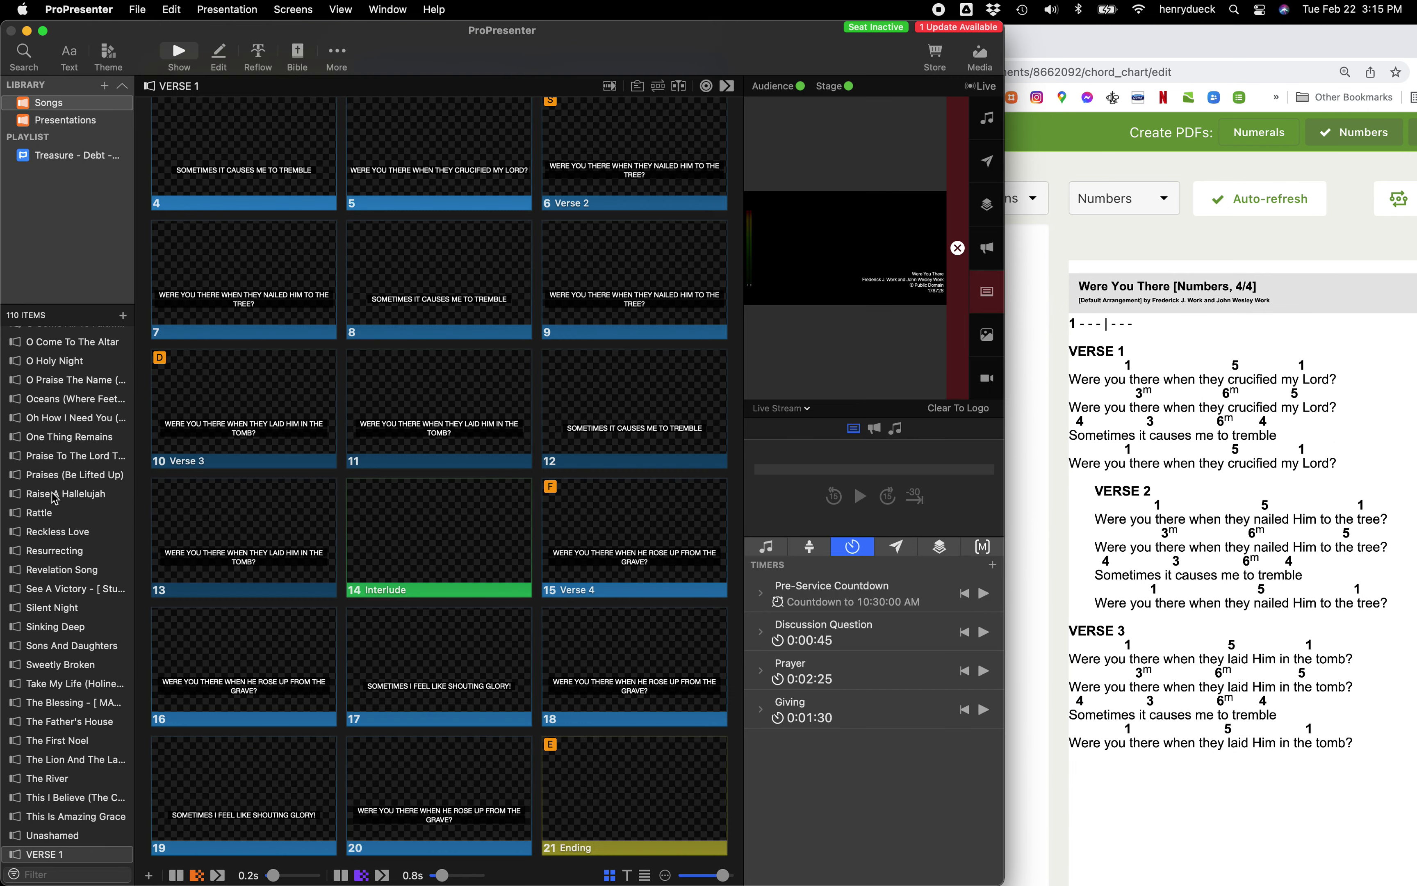
click(50, 609)
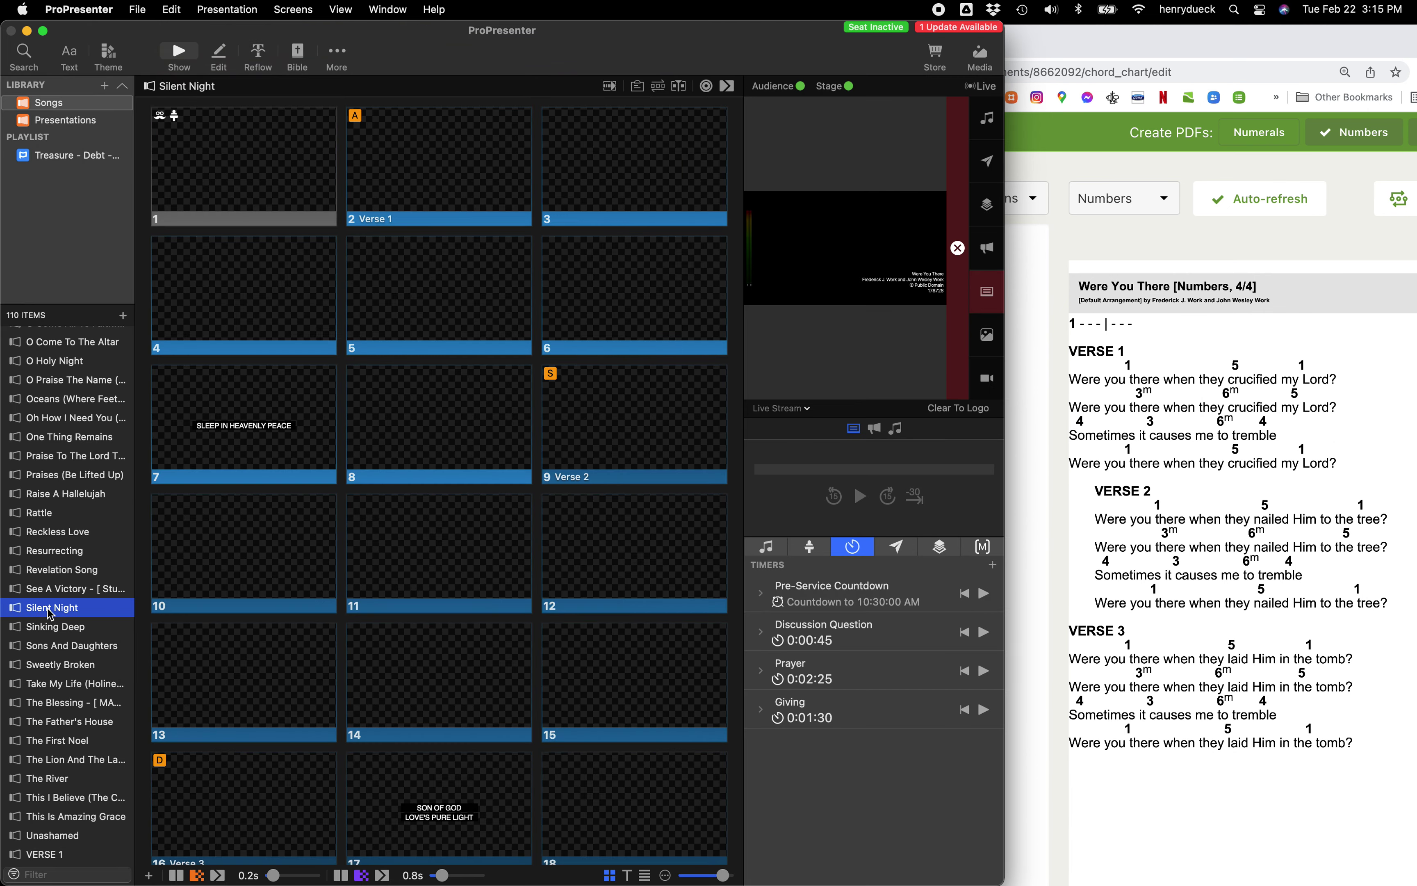
Open the stage layout editor on SONG 4/4 lyrics & chords and enlarge it to full screen
click(296, 13)
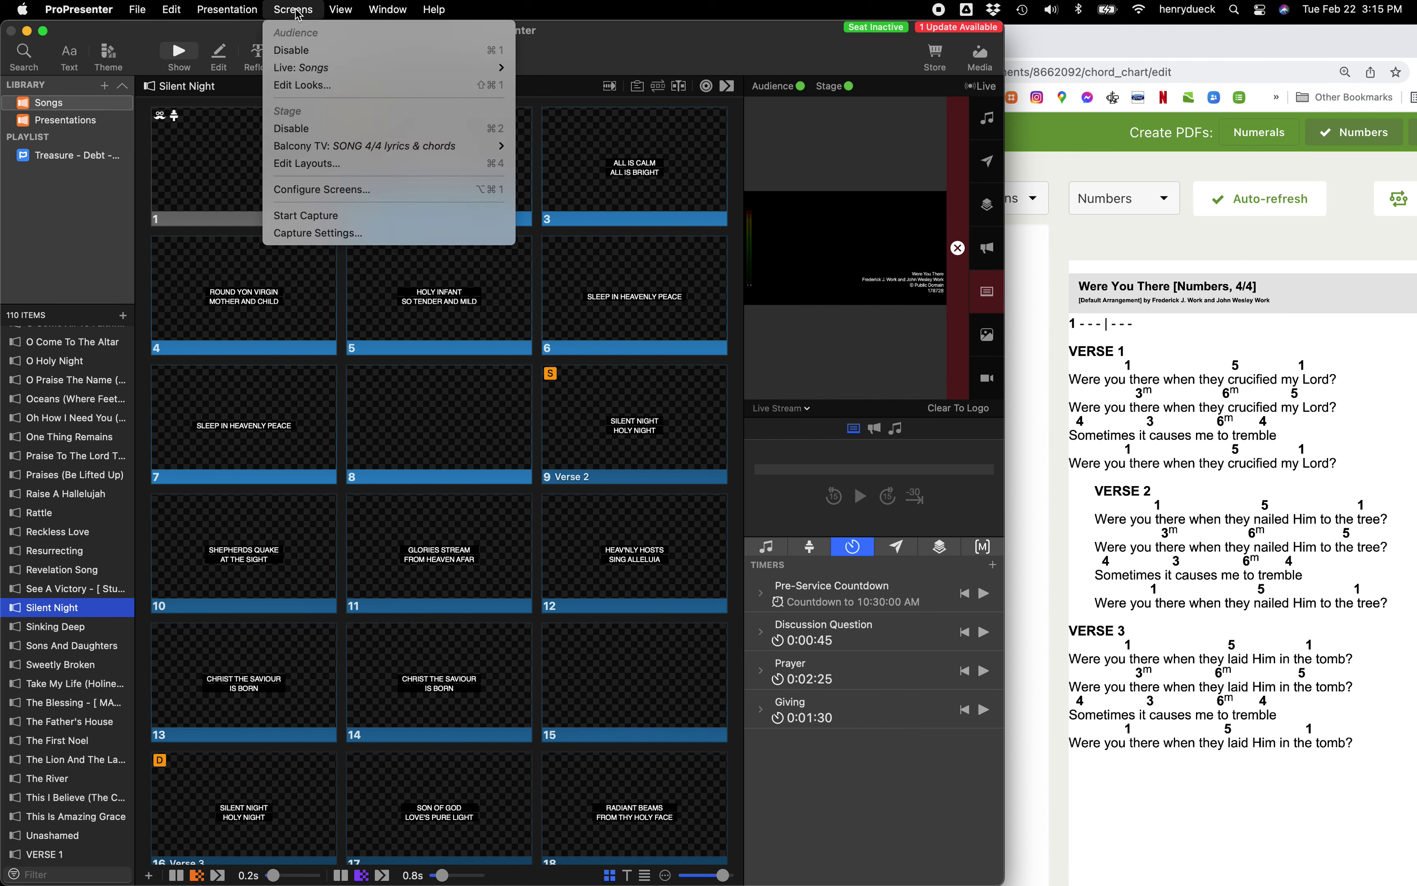
click(321, 170)
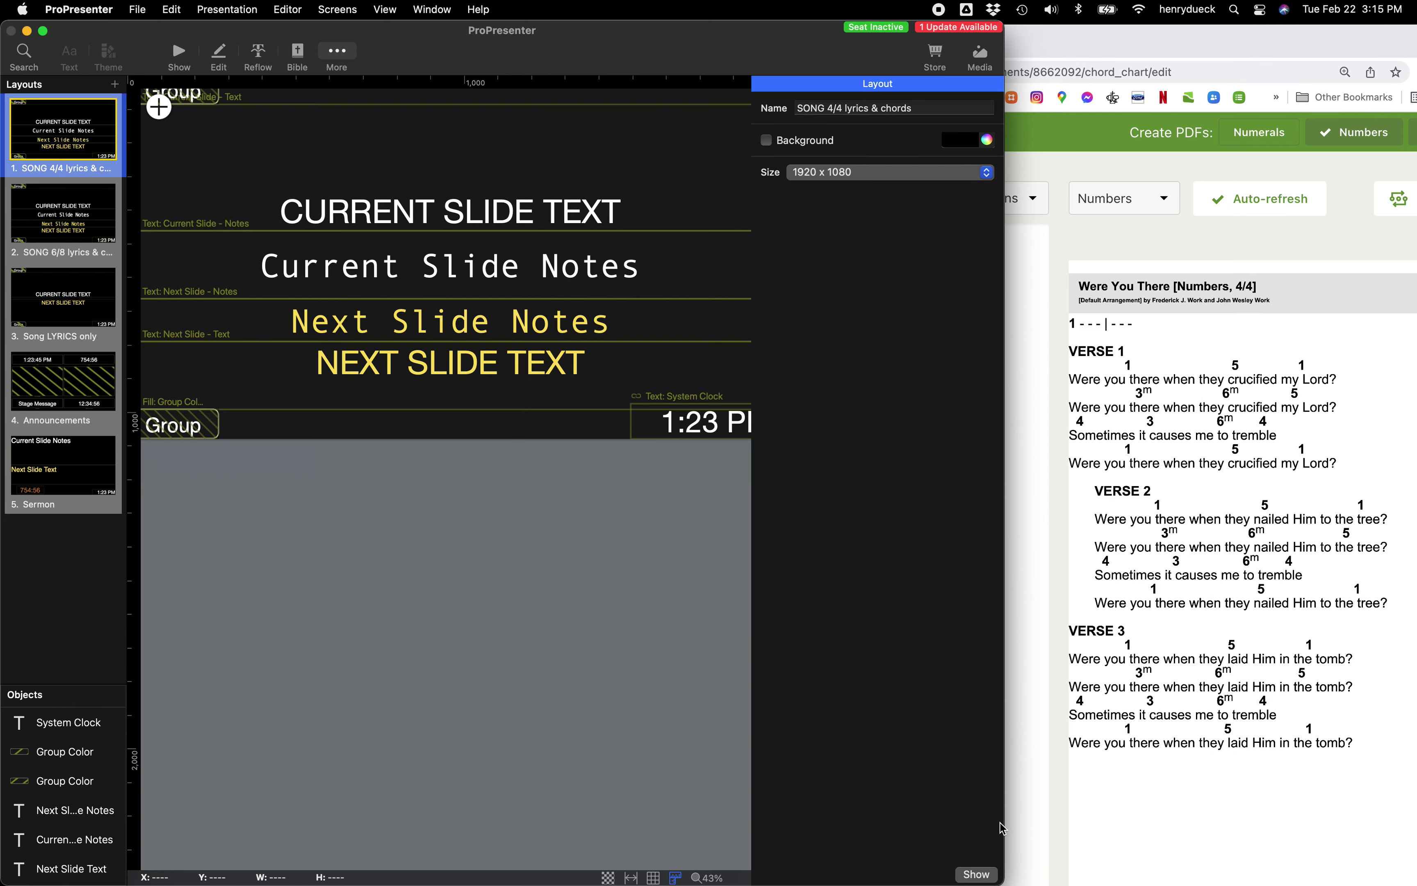
drag(1003, 882, 1415, 882)
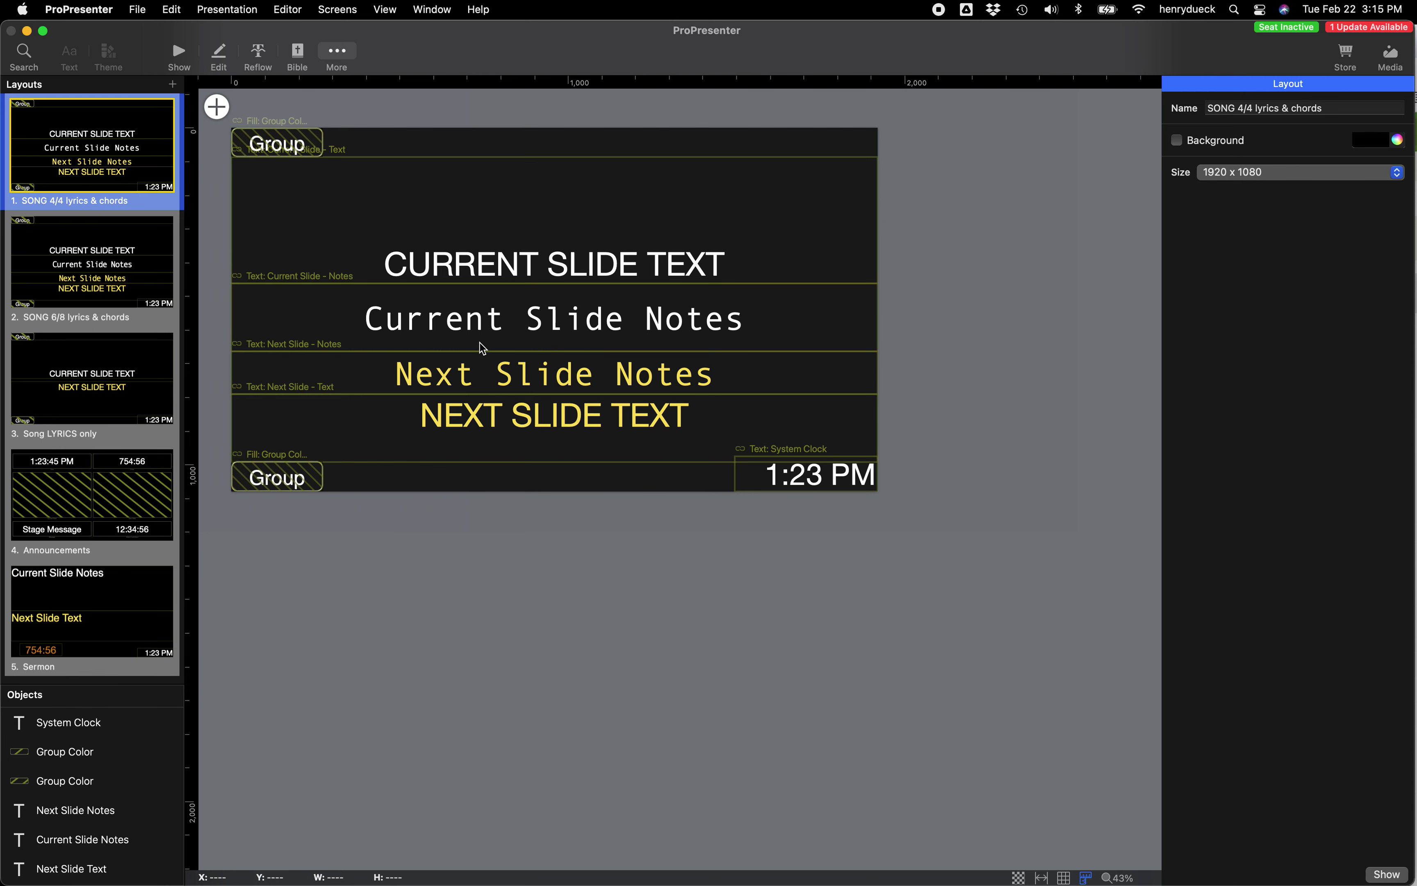
Send Silent Night's first slide live and preview the Balcony TV output in a widened pane
click(183, 54)
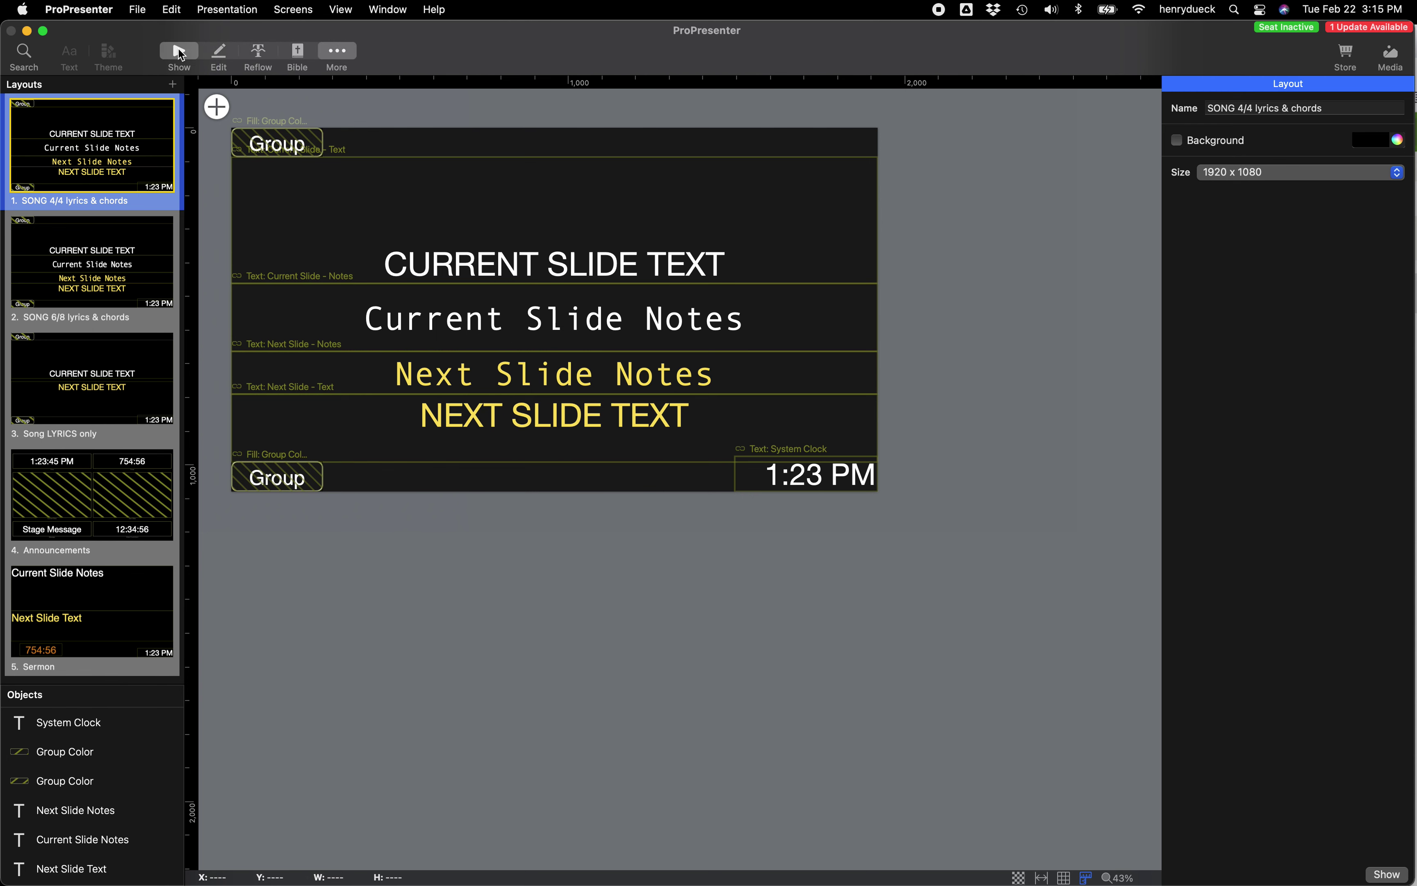
click(360, 193)
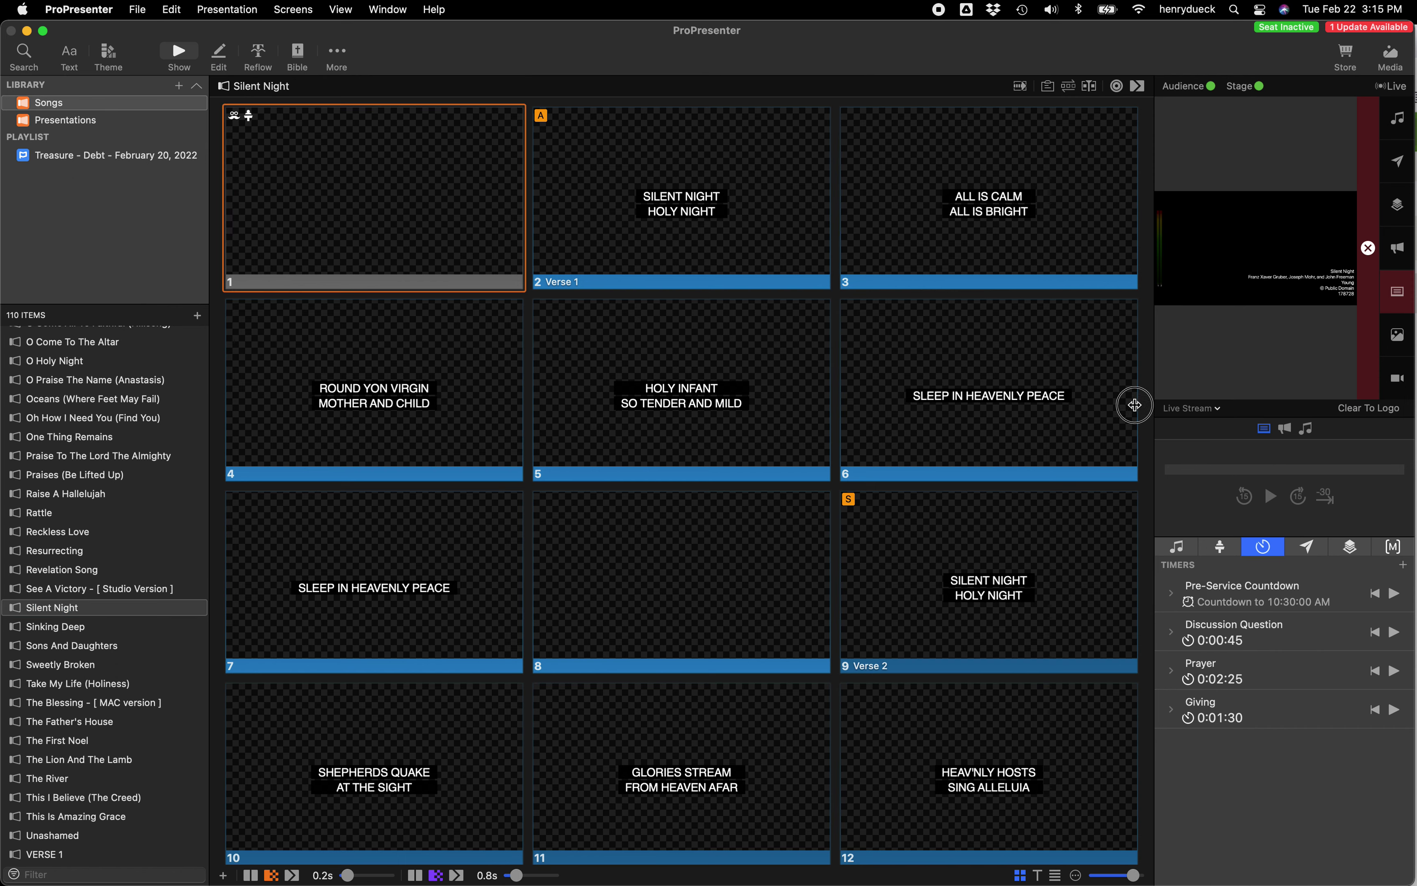
drag(1148, 404, 871, 409)
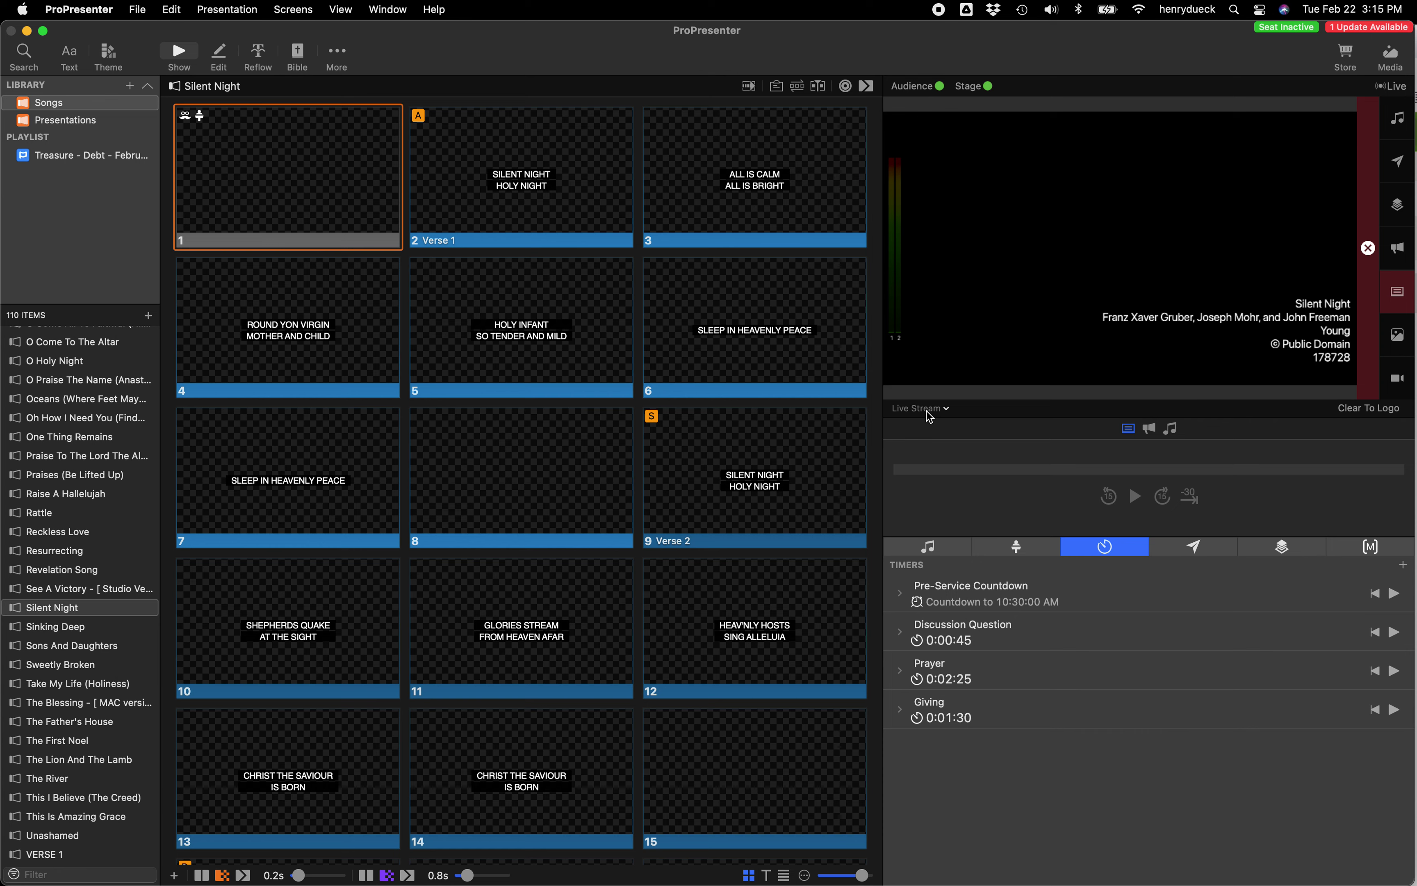
click(931, 409)
click(930, 504)
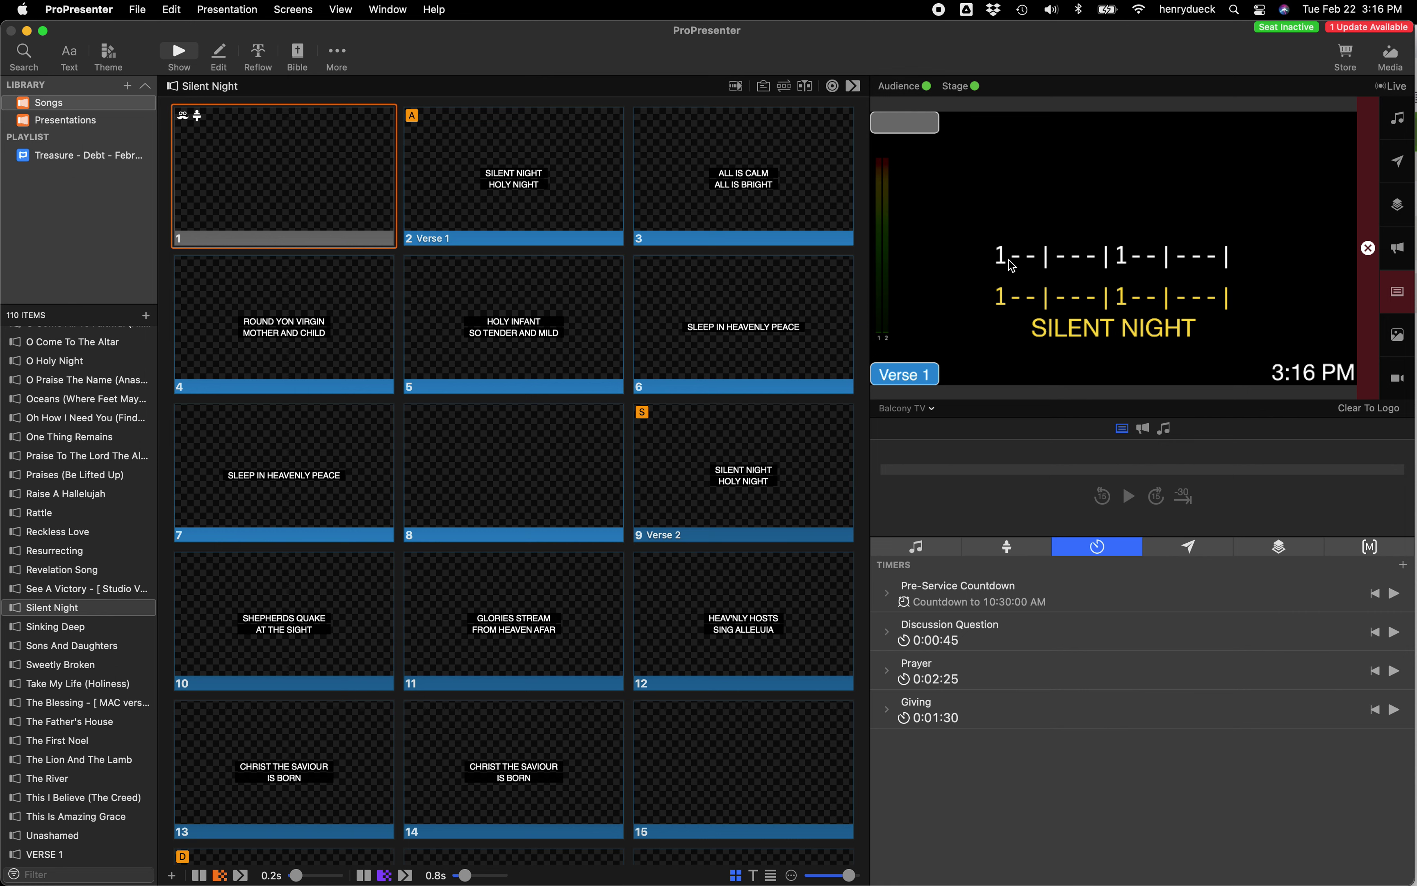
Step Silent Night from Verse 1 through SLEEP IN HEAVENLY PEACE, then return to the Intro
click(528, 186)
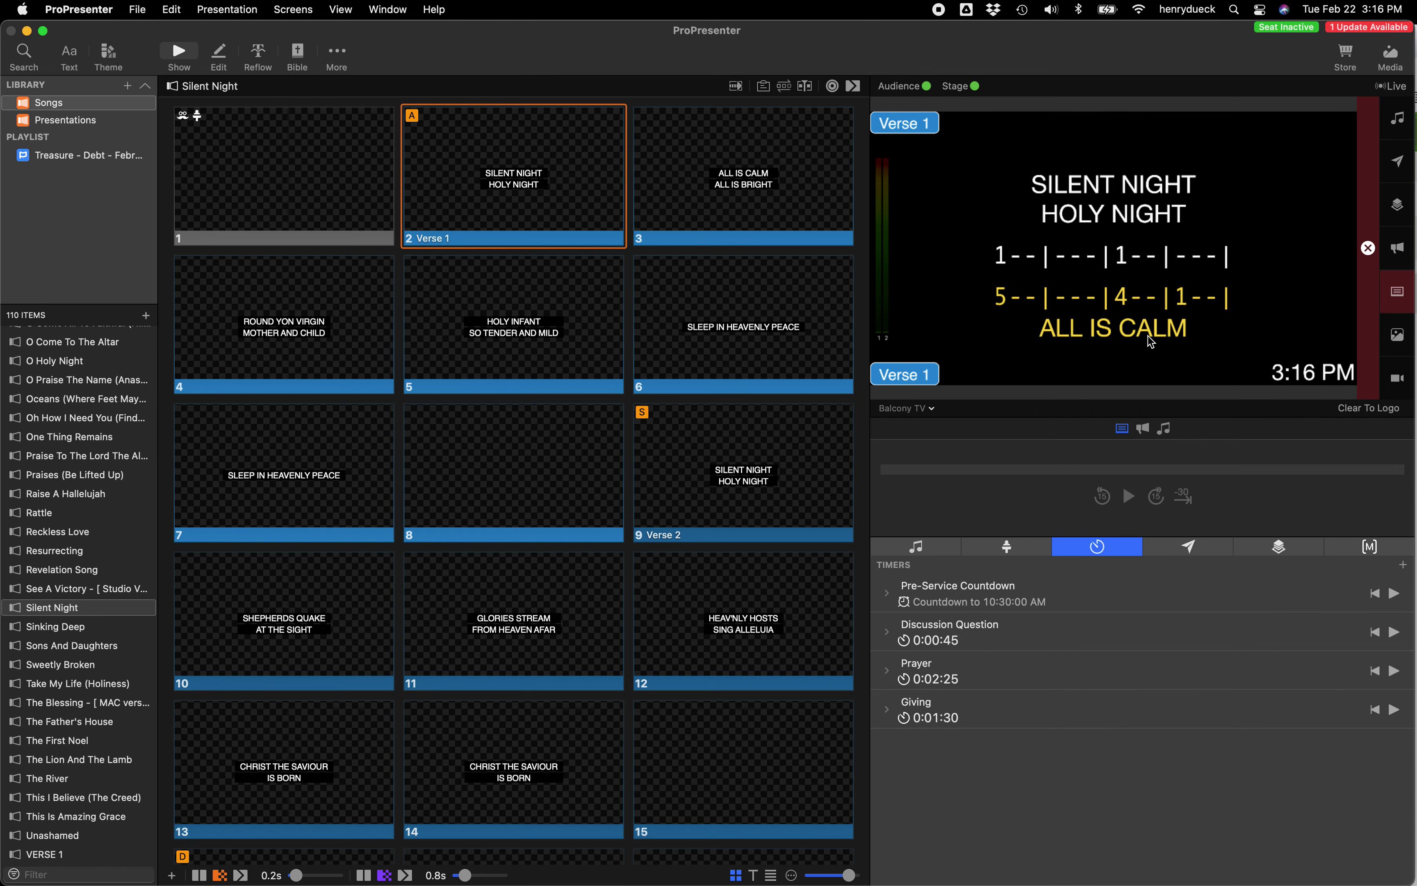
scroll(762, 177, down, 1)
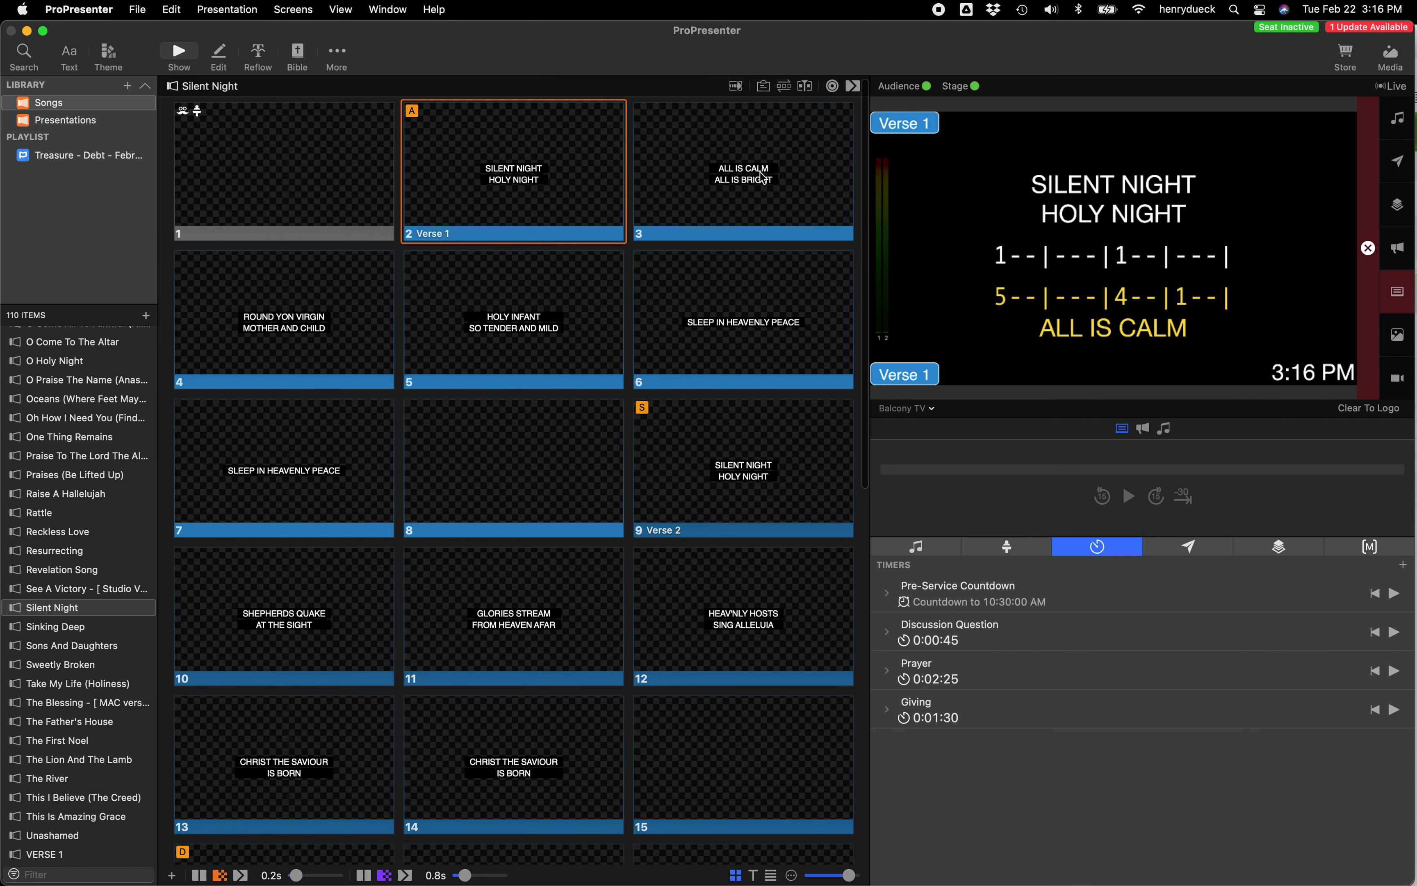
click(762, 176)
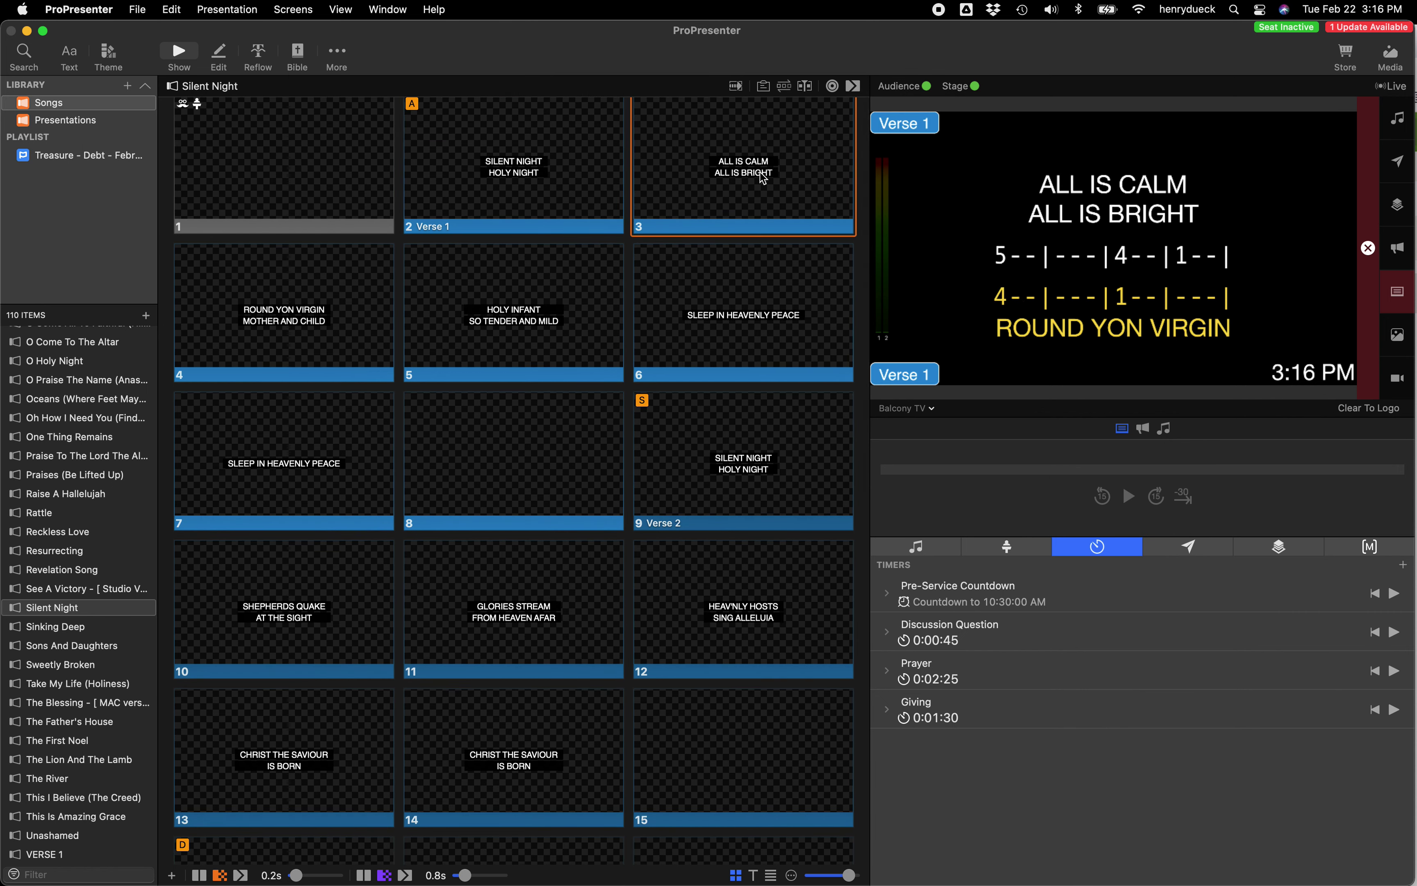
key(Right)
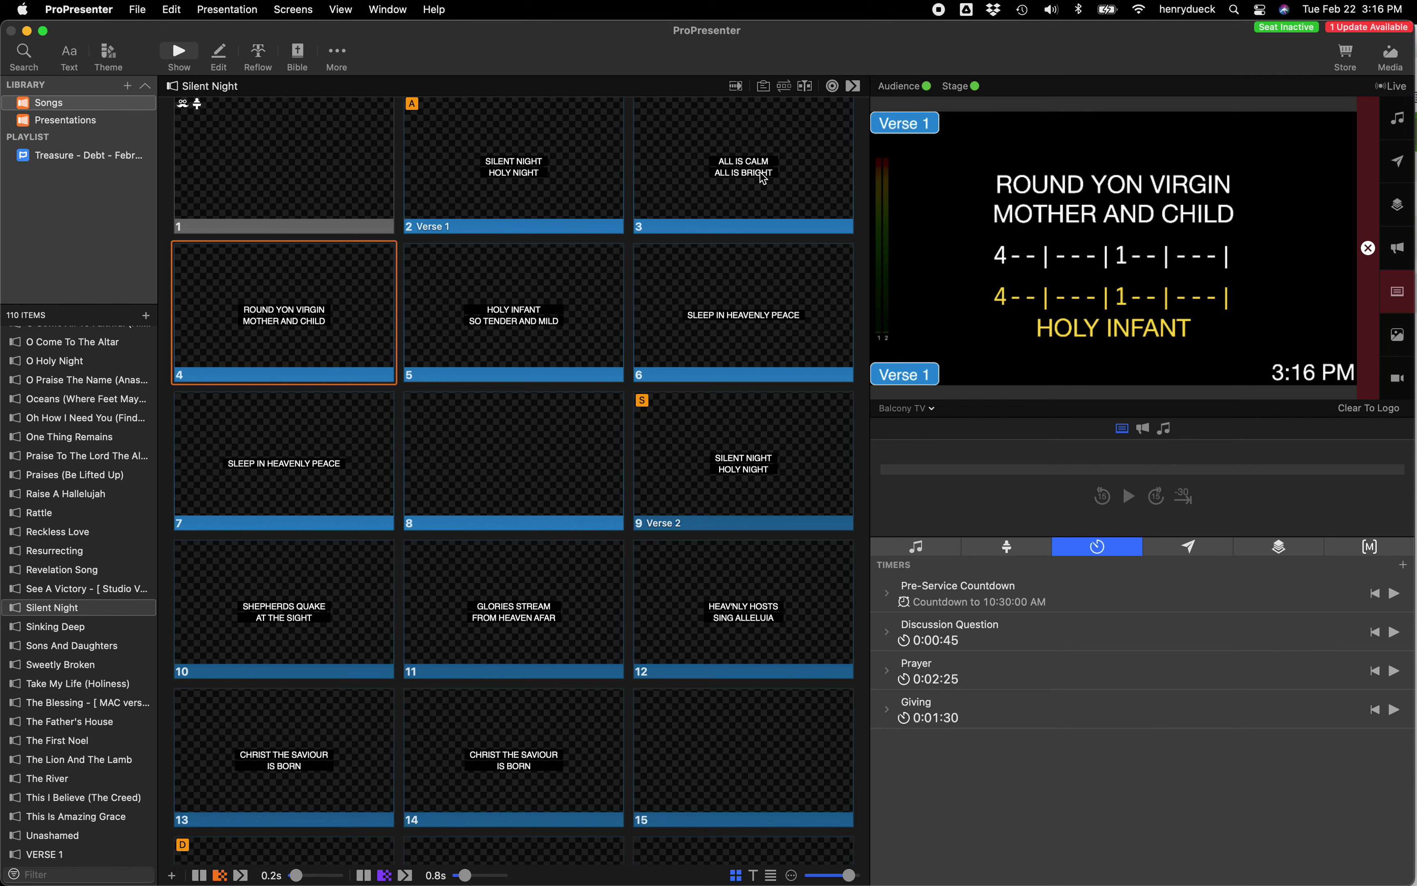
key(Right)
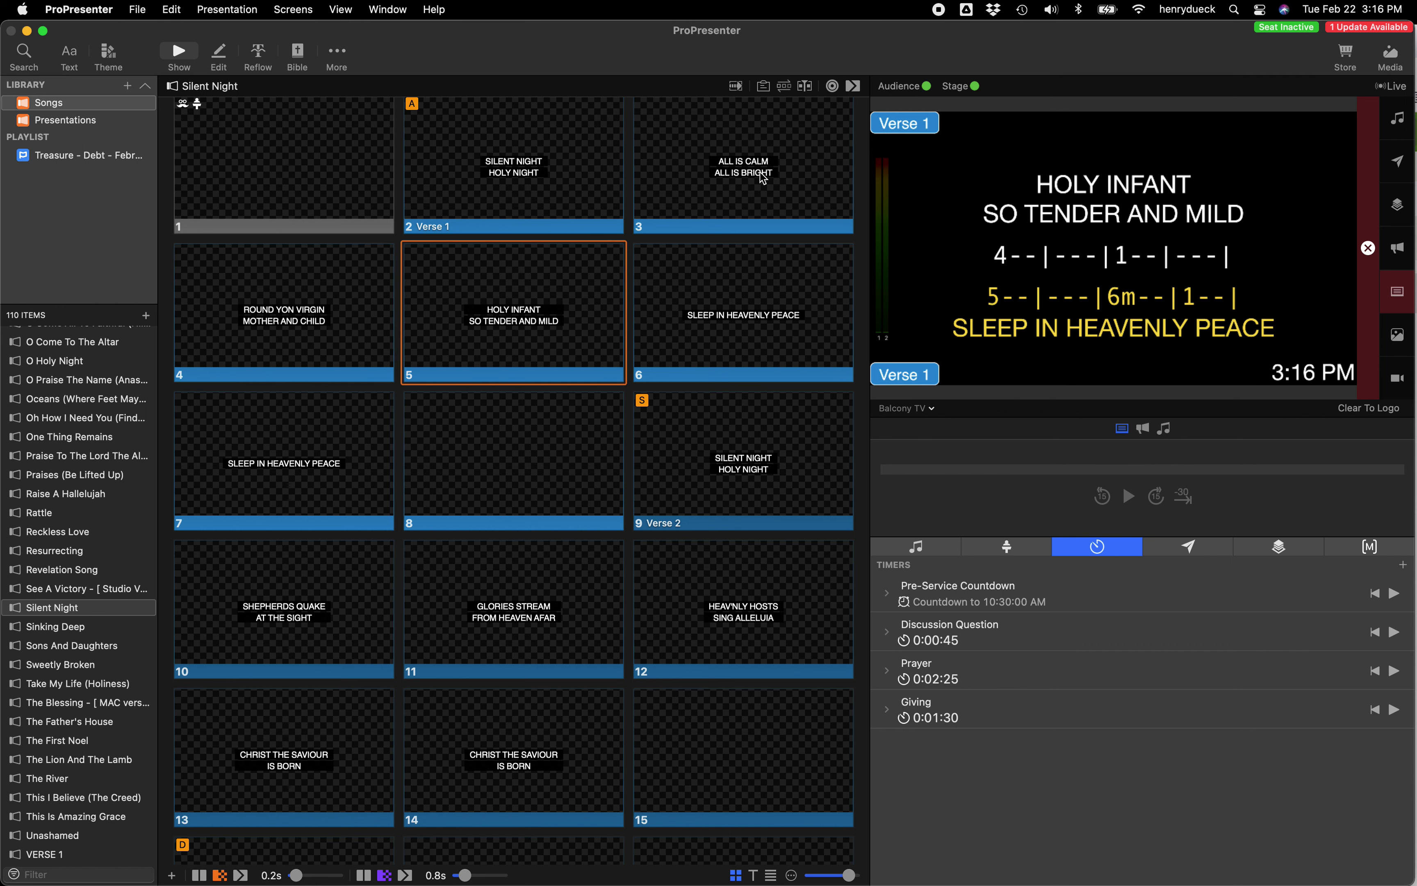
key(Right)
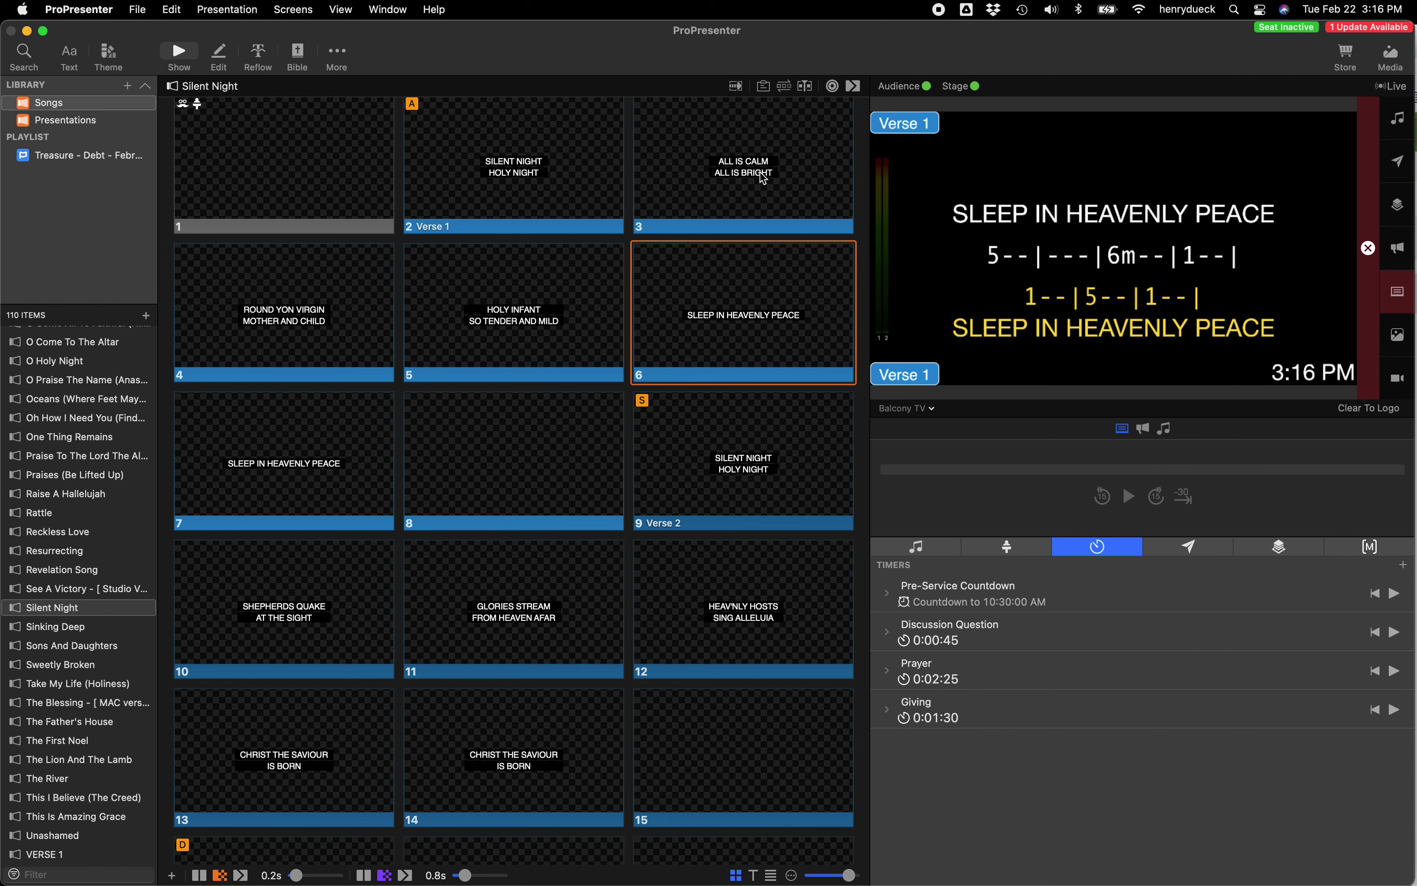
click(305, 449)
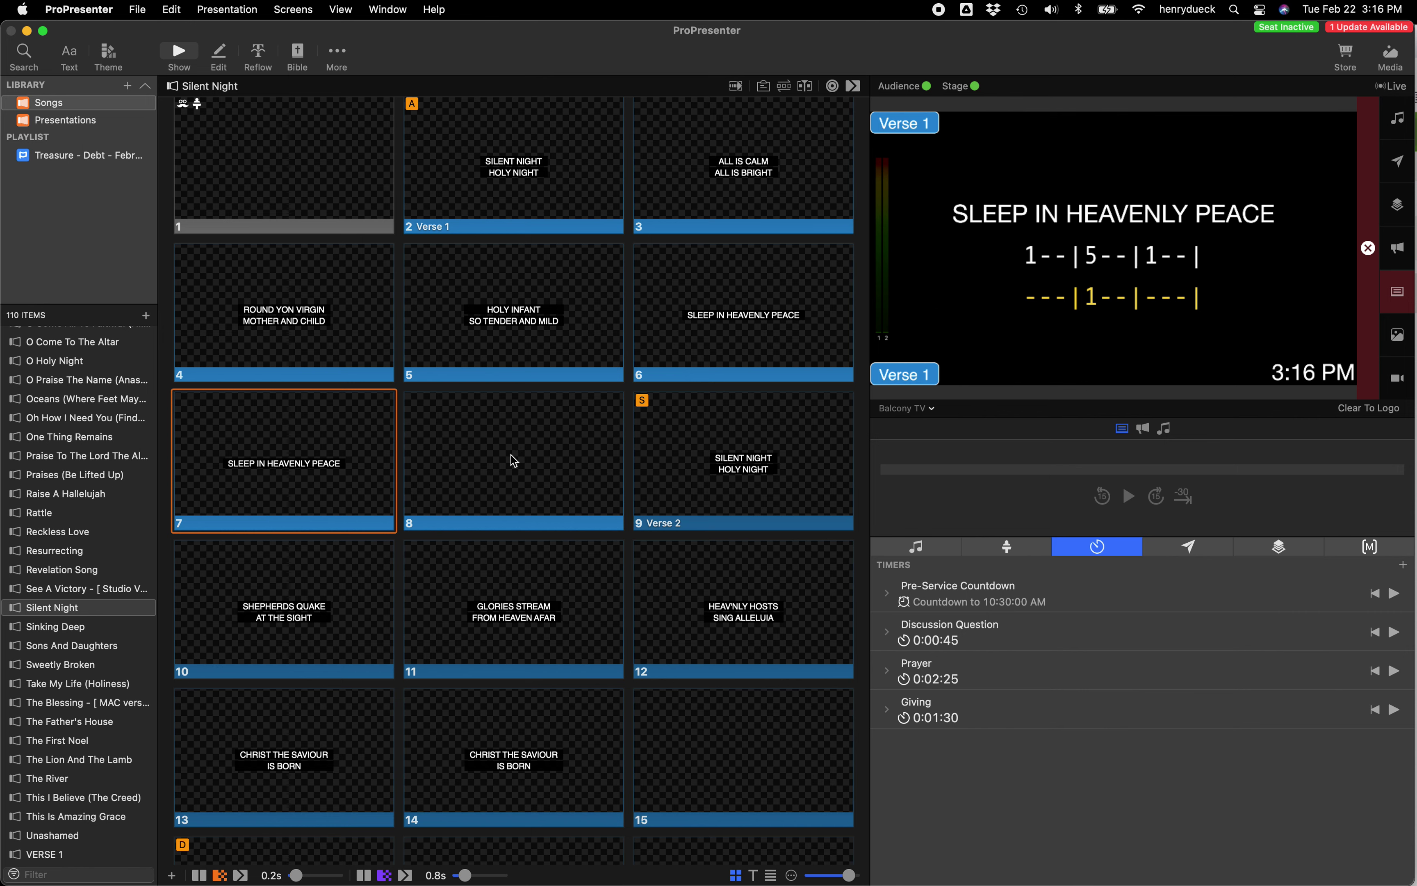
scroll(524, 460, up, 1)
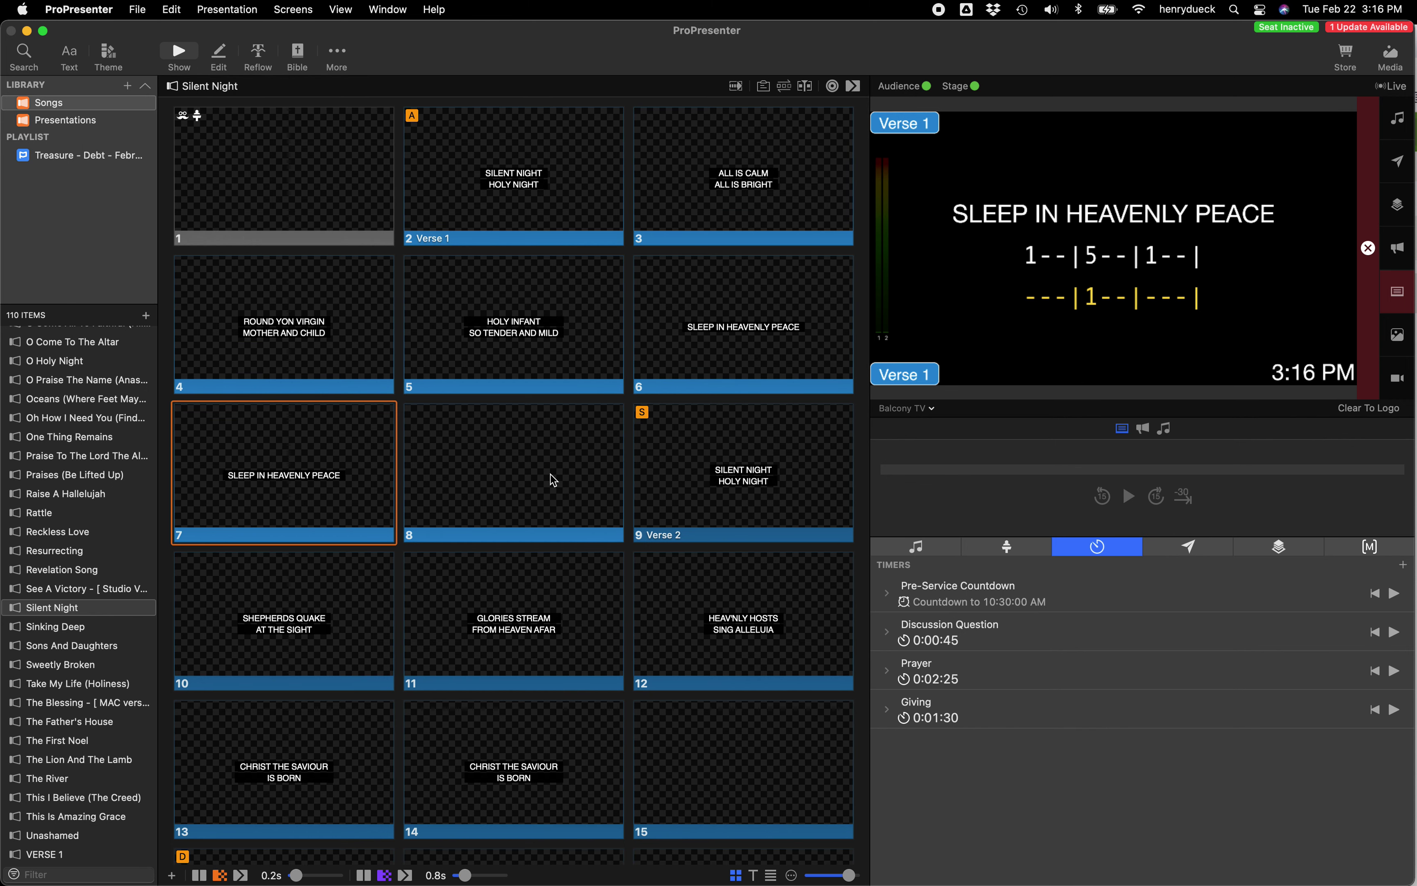
click(320, 160)
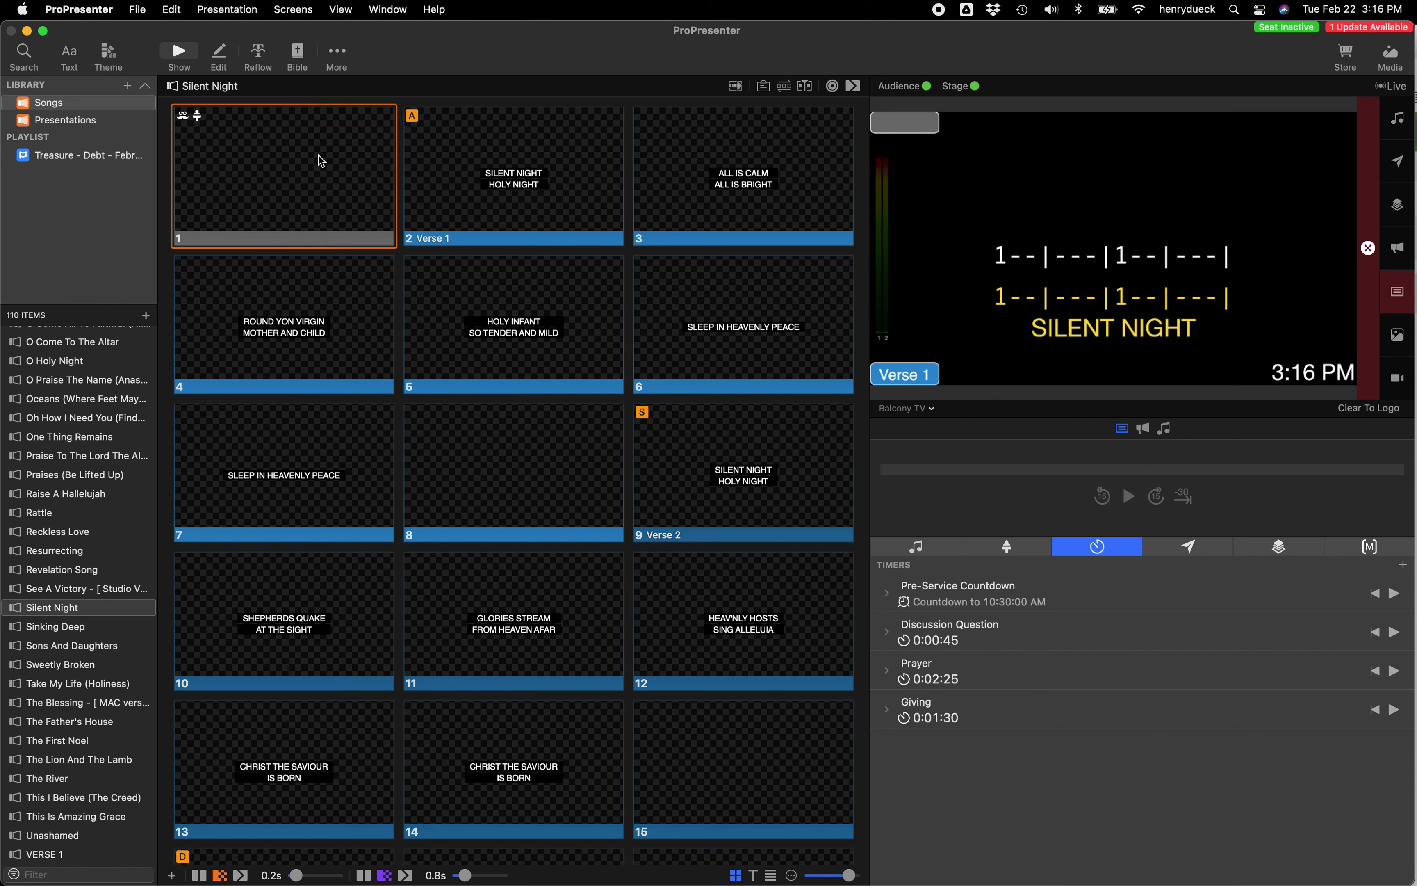
click(178, 53)
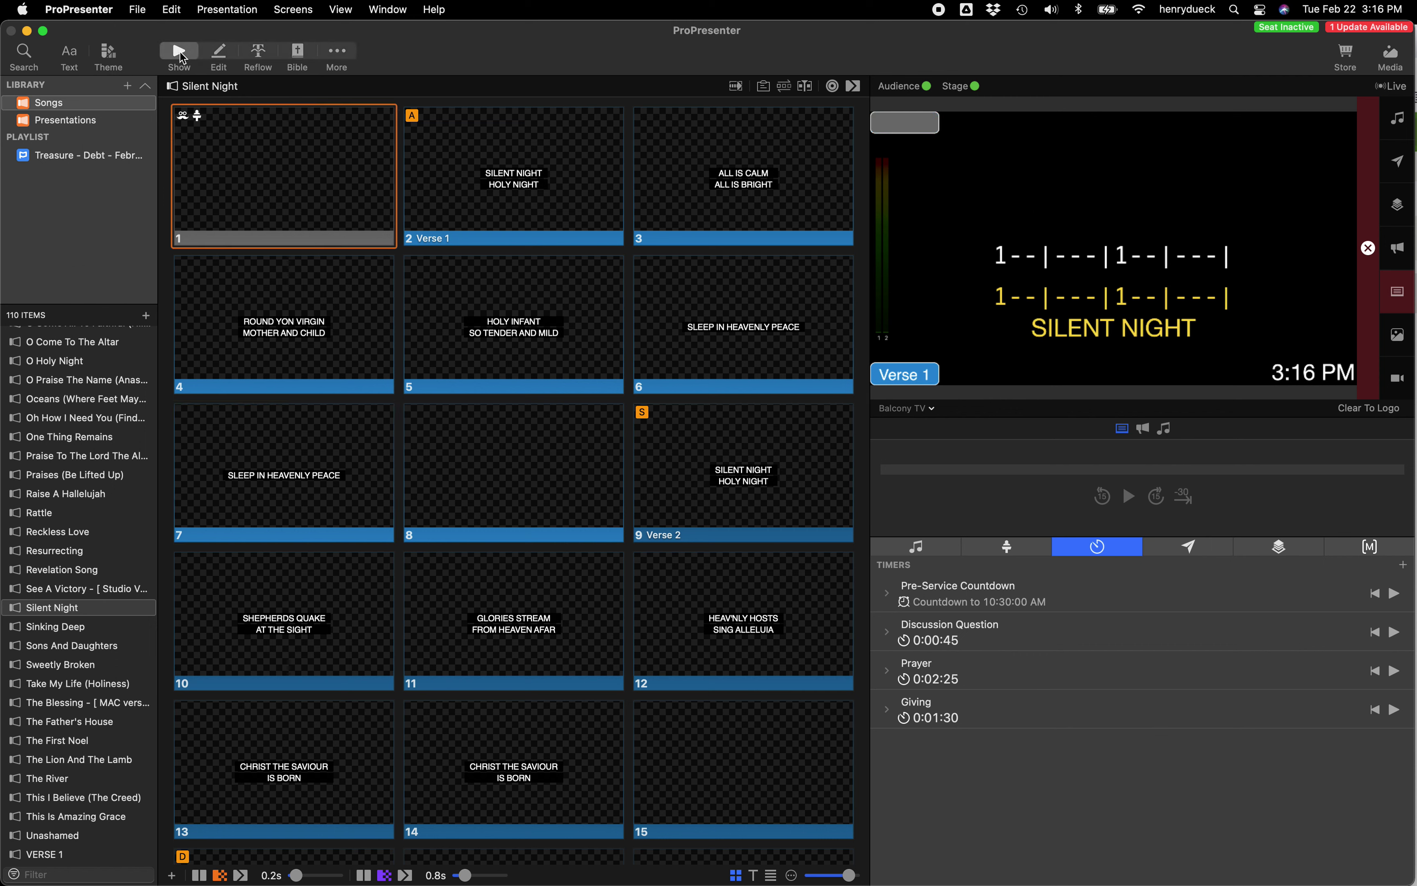